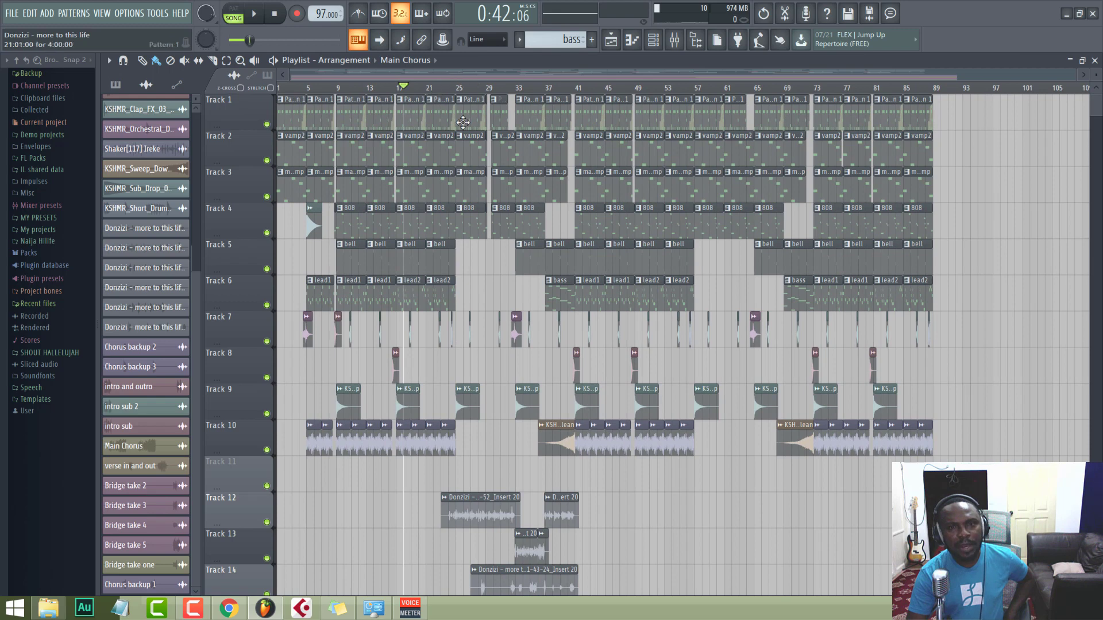
Look through the mixer inserts and the playlist tracks to review the song's instrument and vocal arrangement
{"action": "left_click", "coordinate": [674, 39]}
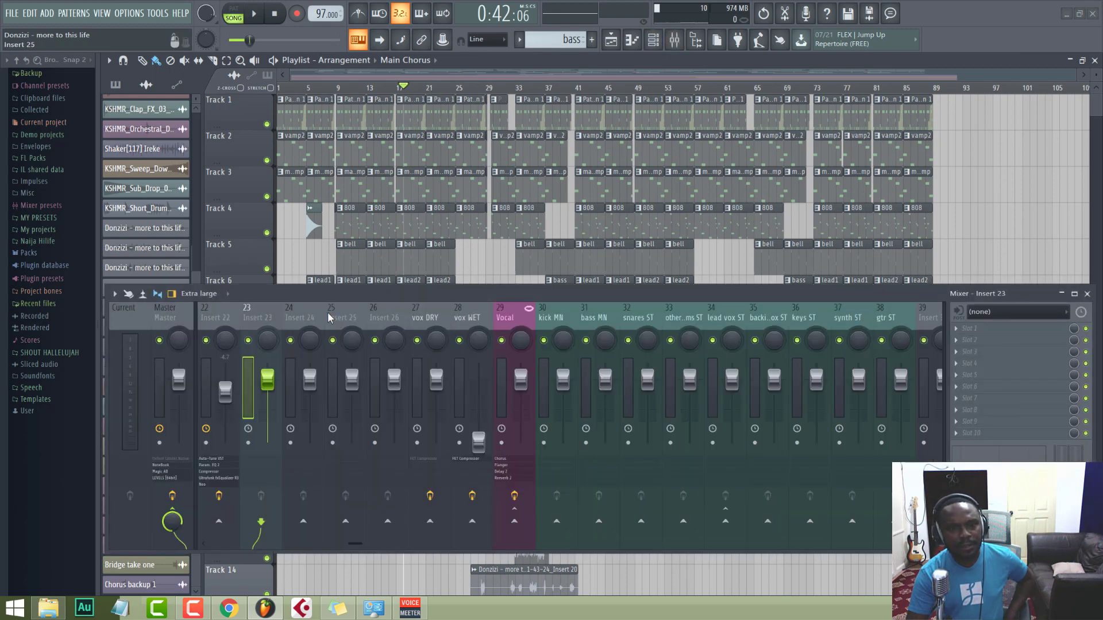
{"action": "scroll", "coordinate": [328, 311], "scroll_direction": "left", "scroll_amount": 6}
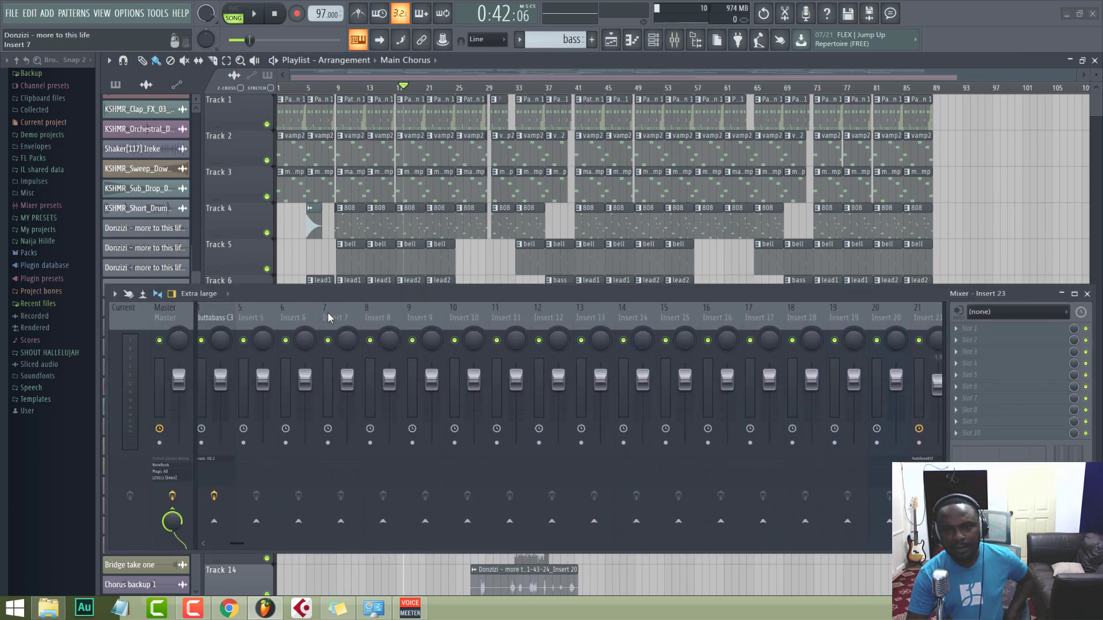
{"action": "scroll", "coordinate": [328, 311], "scroll_direction": "right", "scroll_amount": 5}
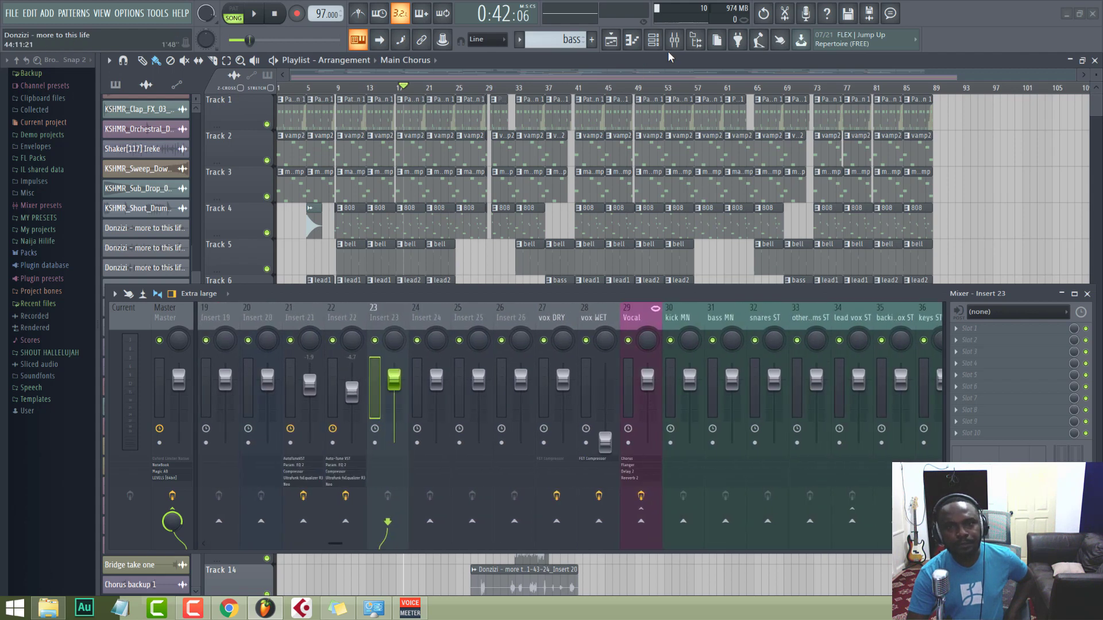
{"action": "left_click", "coordinate": [672, 42]}
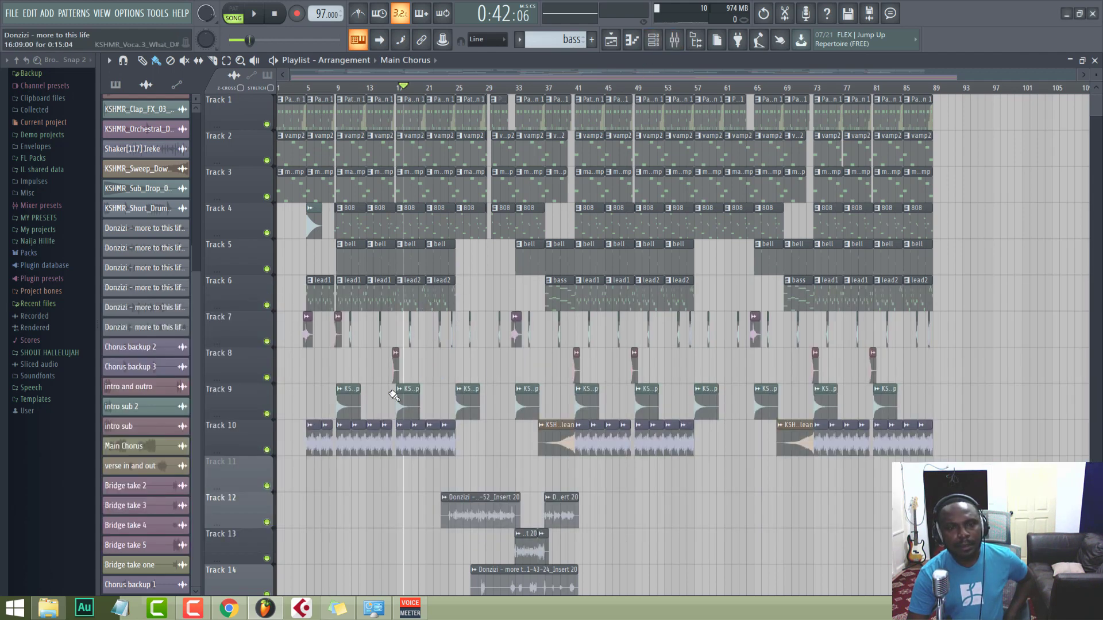
{"action": "scroll", "coordinate": [365, 484], "scroll_direction": "down", "scroll_amount": 4}
{"action": "scroll", "coordinate": [365, 484], "scroll_direction": "up", "scroll_amount": 2}
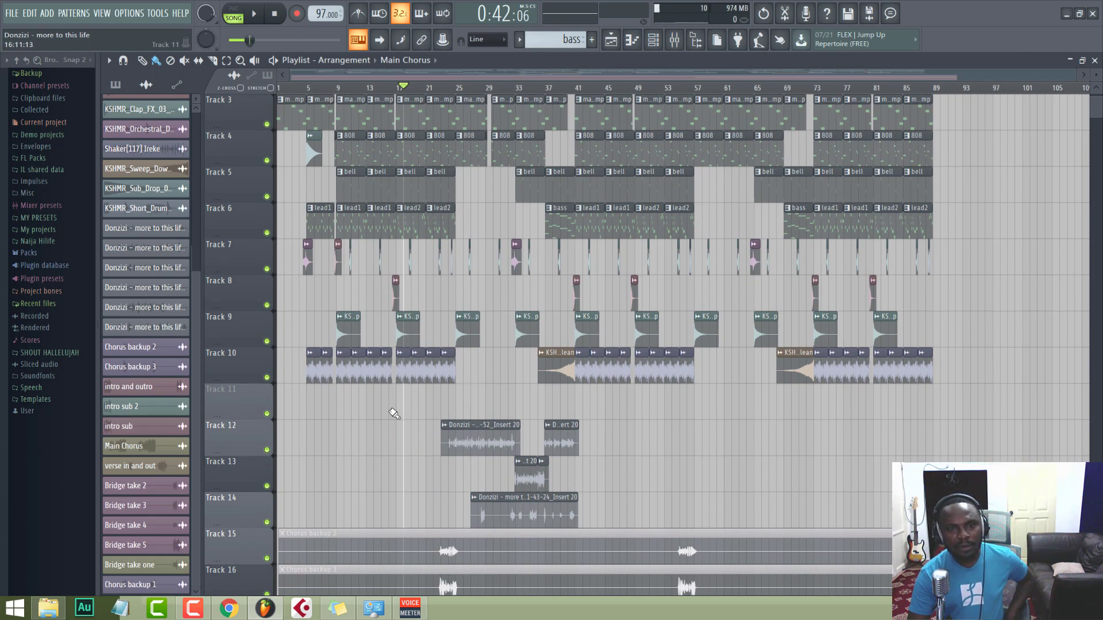
{"action": "left_click", "coordinate": [323, 91]}
{"action": "scroll", "coordinate": [370, 73], "scroll_direction": "up", "scroll_amount": 3}
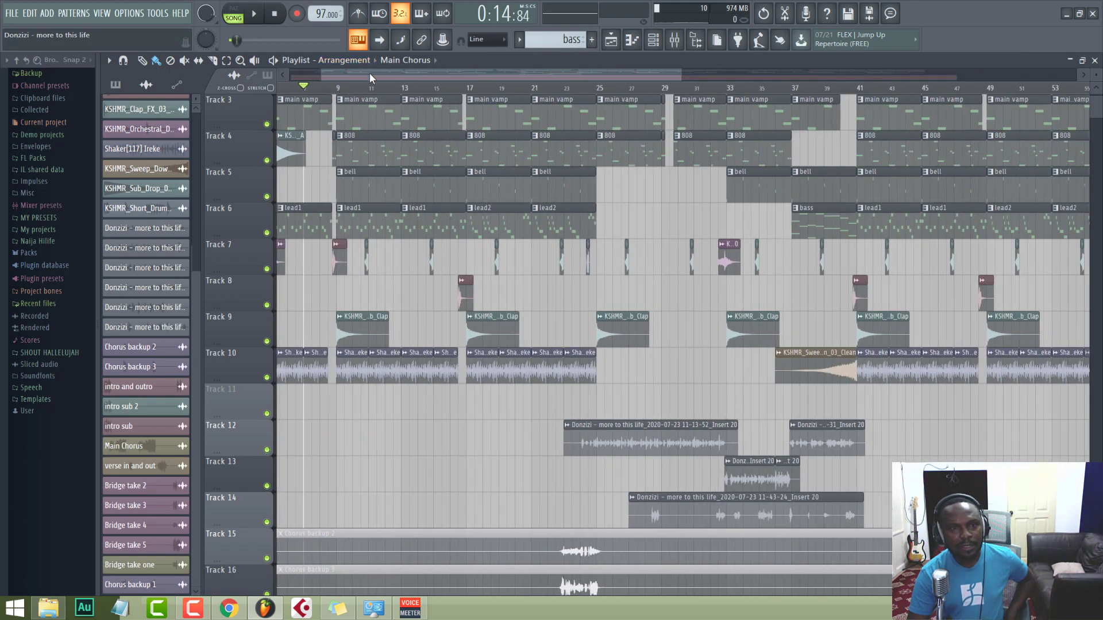
{"action": "left_click_drag", "start_coordinate": [370, 74], "coordinate": [325, 60]}
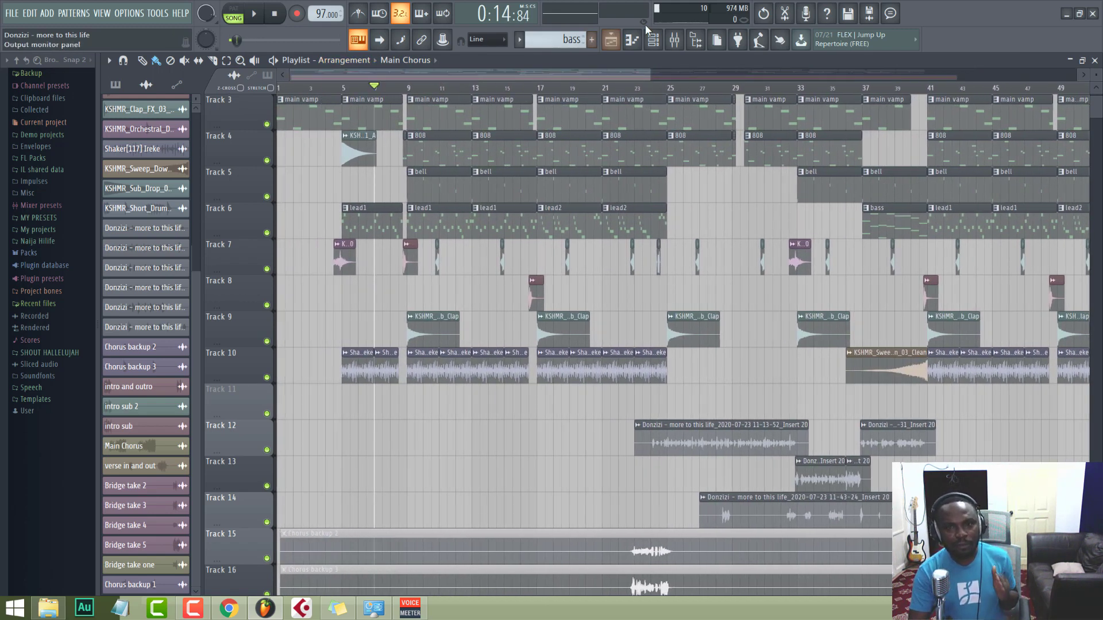
Solo Track 20 and play the Main Chorus vocal from about bar 13
{"action": "scroll", "coordinate": [475, 441], "scroll_direction": "down", "scroll_amount": 5}
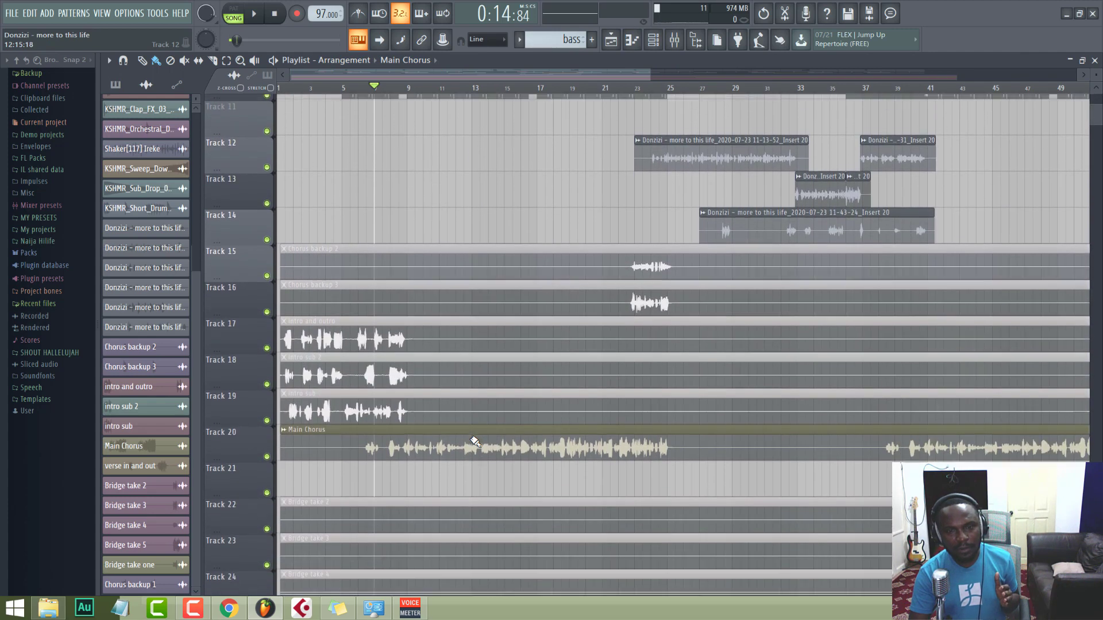
{"action": "right_click", "coordinate": [267, 450]}
{"action": "left_click", "coordinate": [476, 90]}
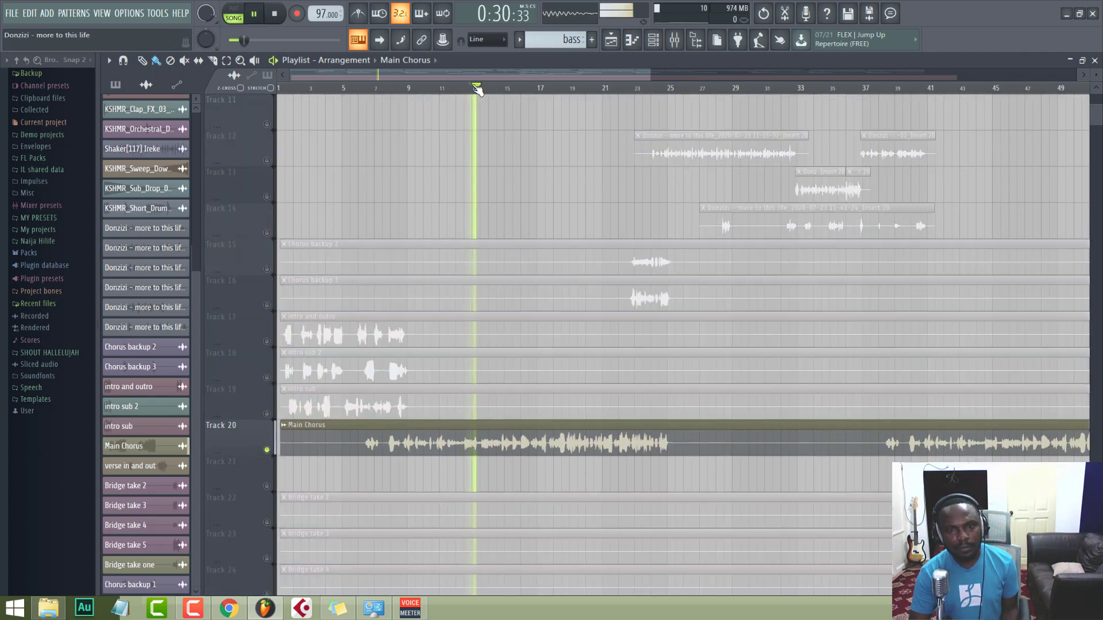
Open the Main Chorus clip's channel settings and link the channel to mixer insert 23, naming the insert Main Chorus
{"action": "double_click", "coordinate": [506, 441]}
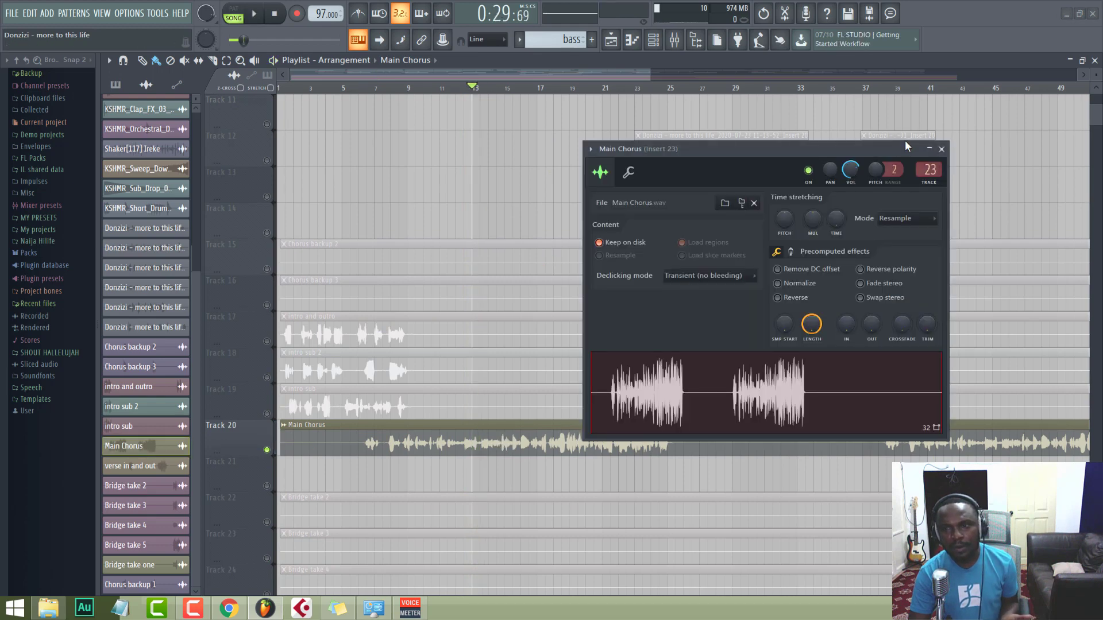
{"action": "left_click", "coordinate": [934, 186]}
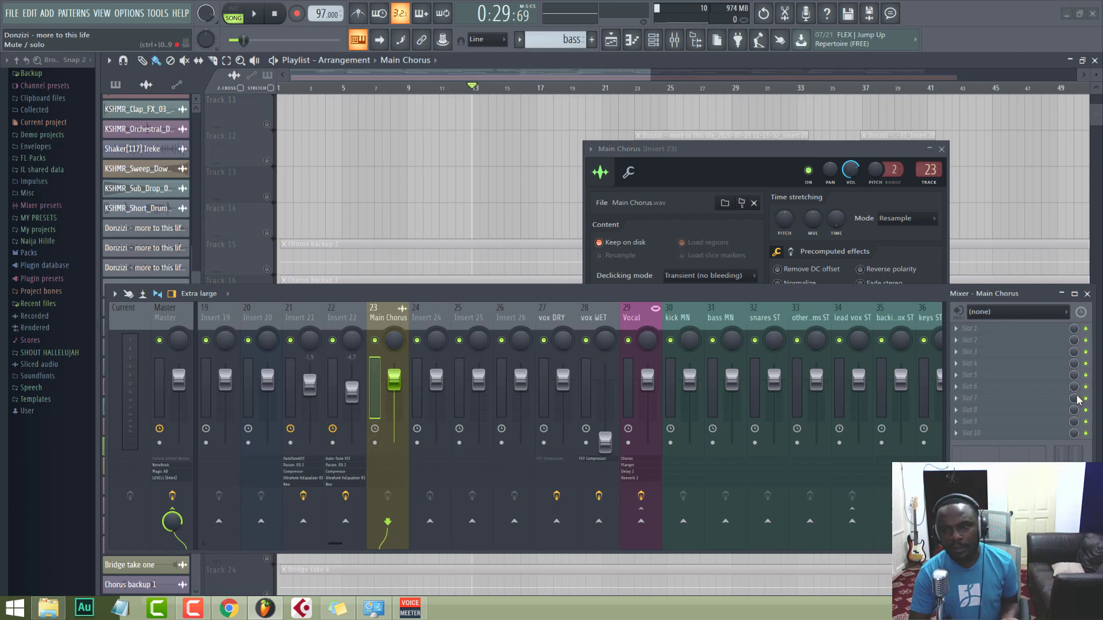
{"action": "left_click", "coordinate": [1087, 295]}
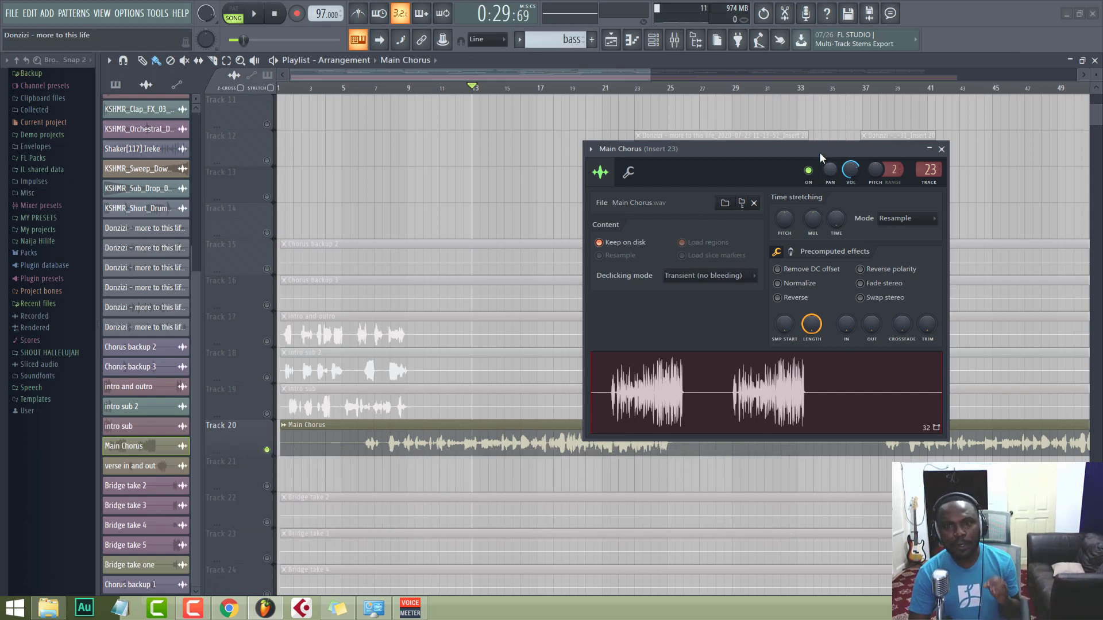
{"action": "left_click", "coordinate": [942, 150]}
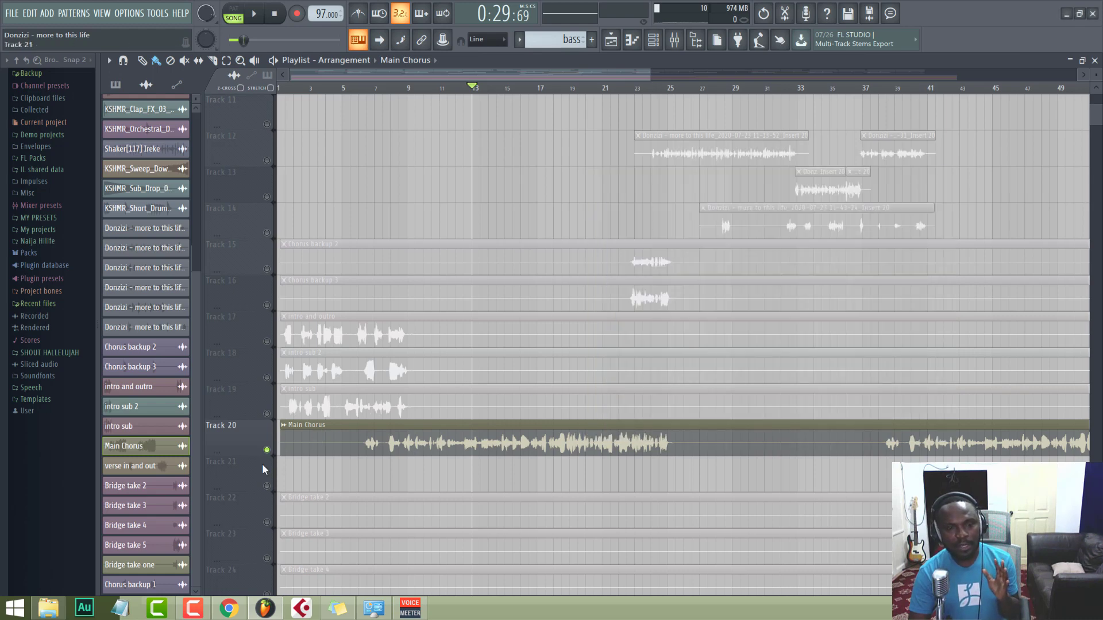
Unsolo Track 20 and play the arrangement from about bar 8 to hear the dry Main Chorus vocal with the beat
{"action": "right_click", "coordinate": [268, 450]}
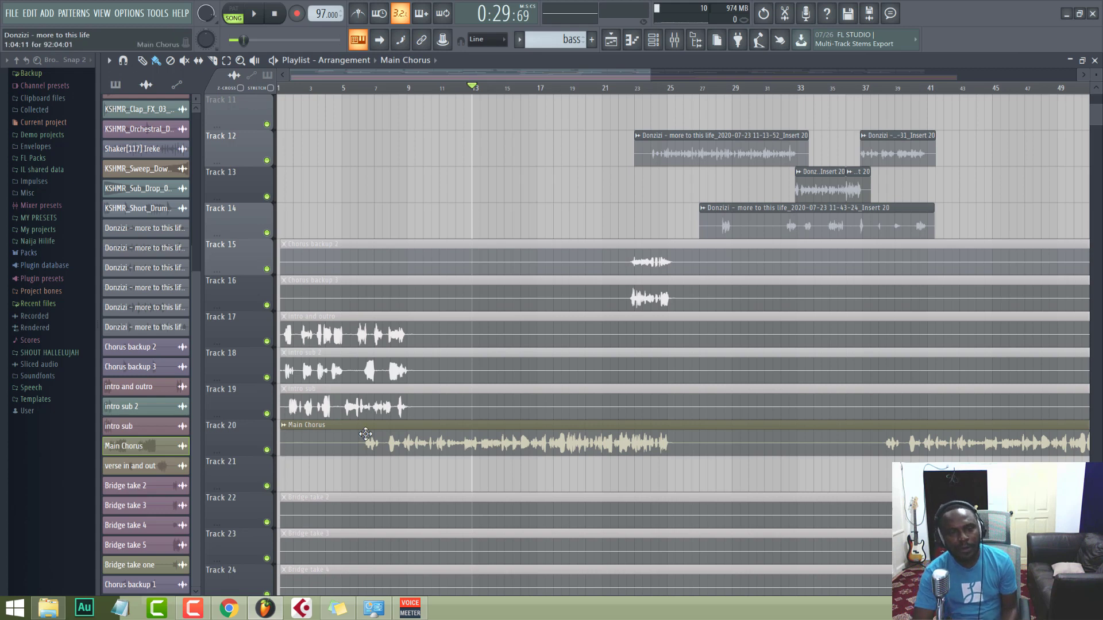
{"action": "key", "text": "space"}
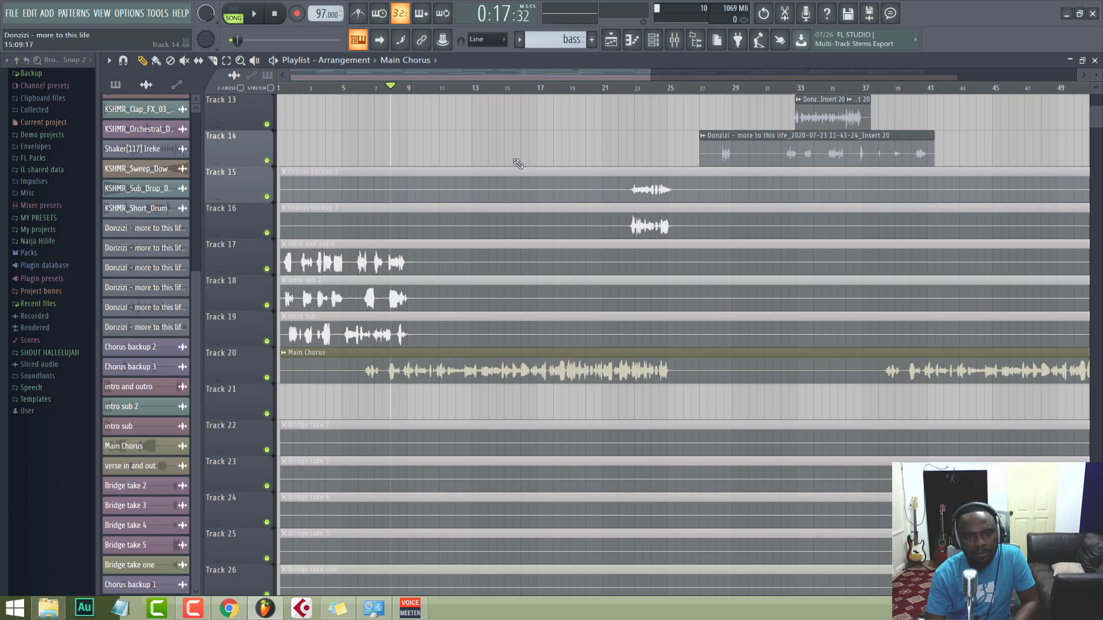
{"action": "key", "text": "space"}
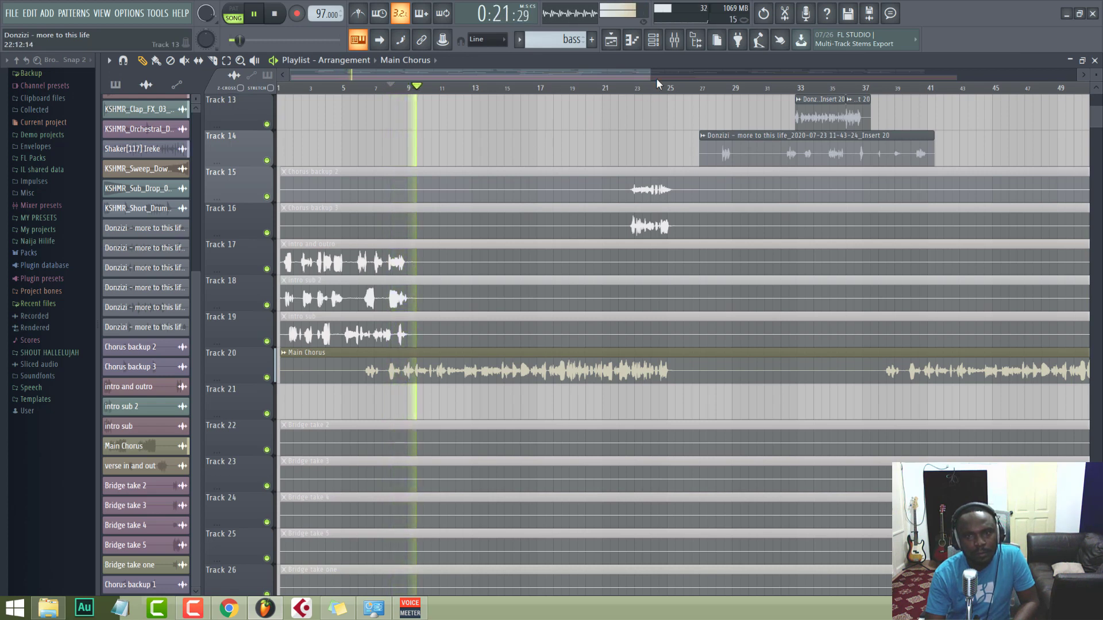
{"action": "key", "text": "space"}
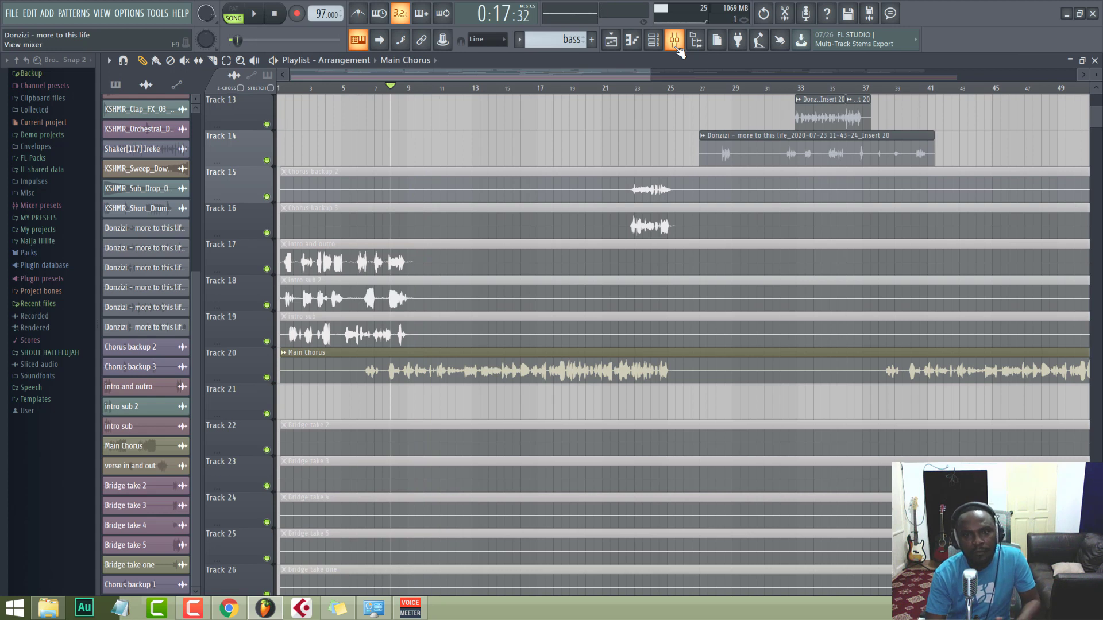
Load Auto-Tune [64bit] into the first effect slot of the Main Chorus mixer insert
{"action": "double_click", "coordinate": [441, 353]}
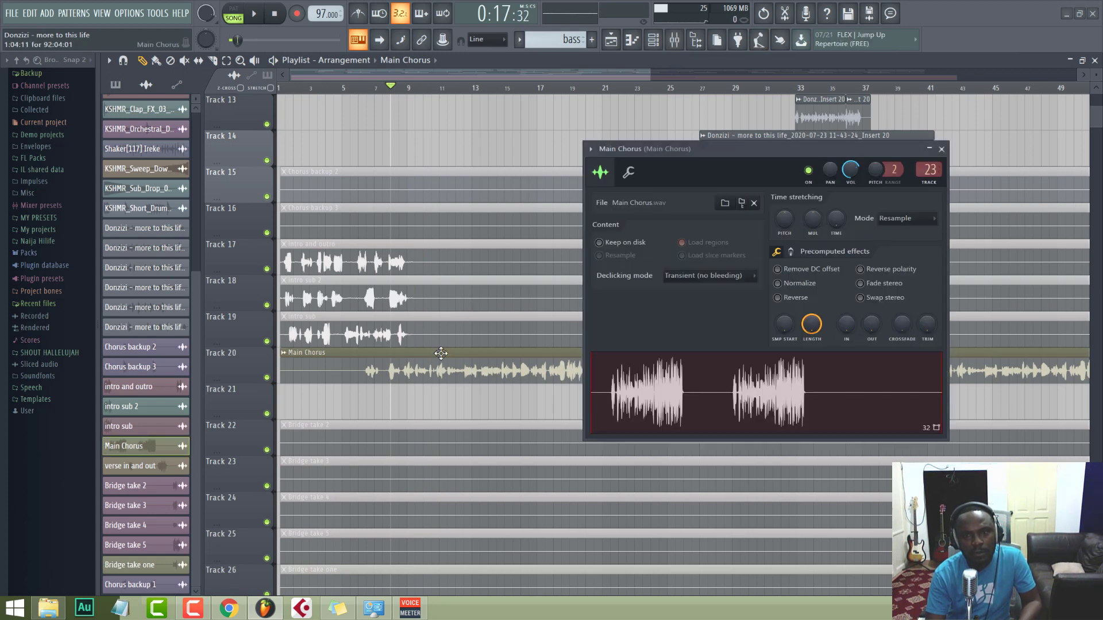
{"action": "left_click", "coordinate": [941, 150]}
{"action": "left_click", "coordinate": [663, 42]}
{"action": "left_click", "coordinate": [674, 39]}
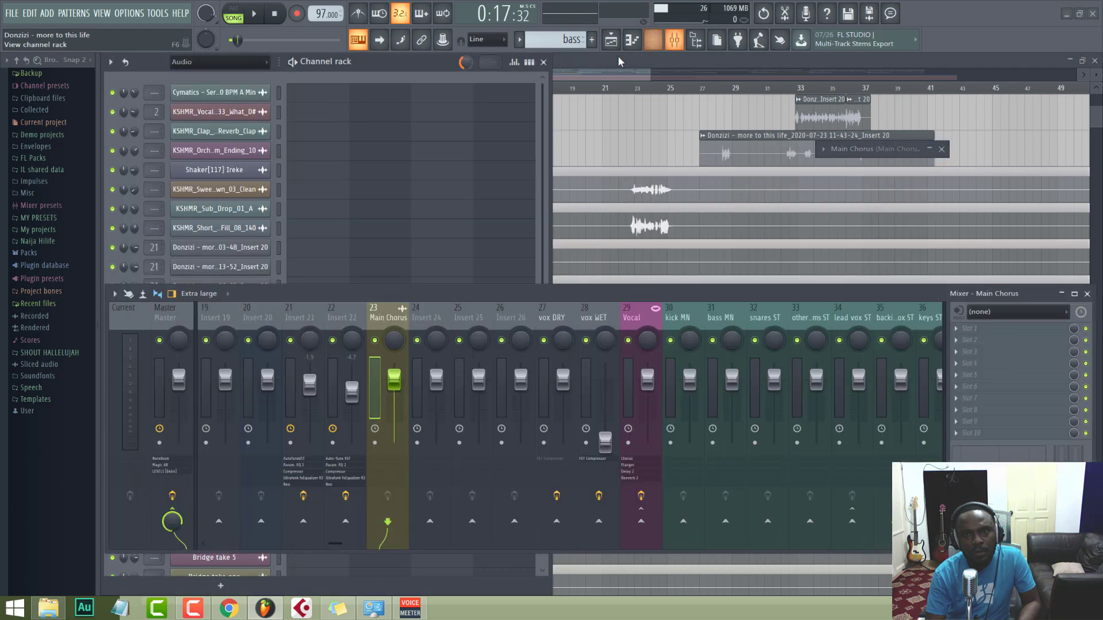
{"action": "left_click", "coordinate": [653, 39]}
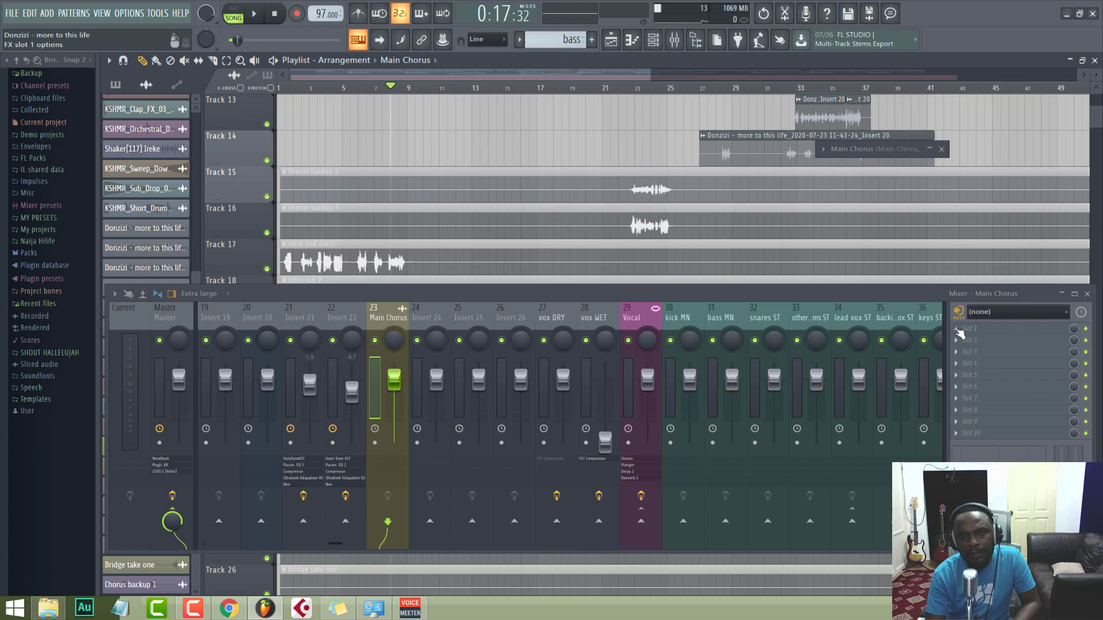
{"action": "left_click", "coordinate": [959, 332]}
{"action": "mouse_move", "coordinate": [977, 341]}
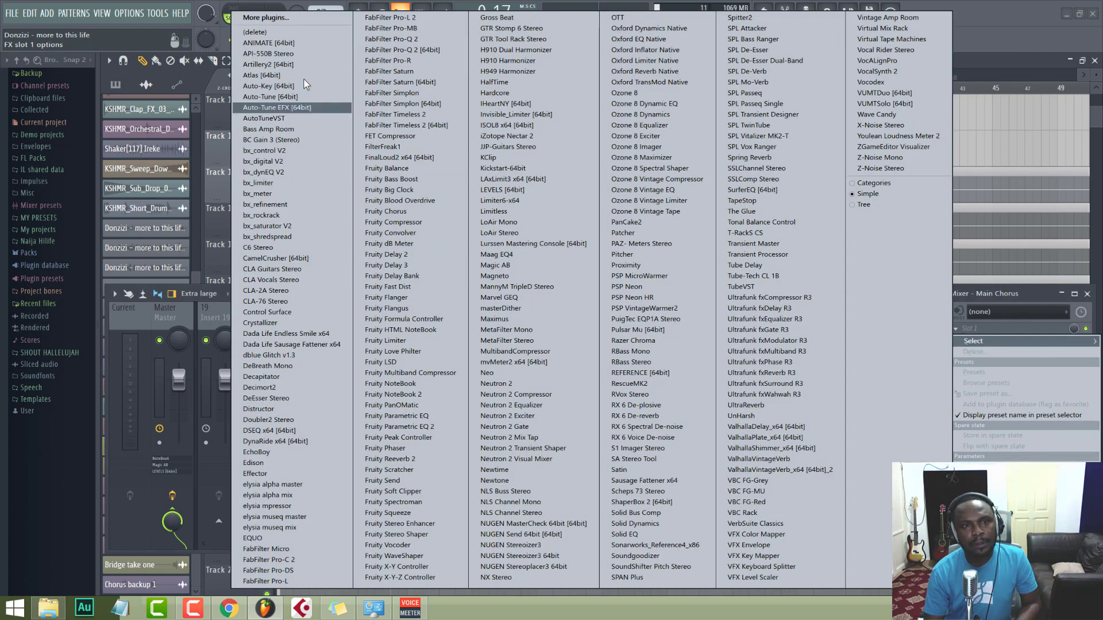
{"action": "left_click", "coordinate": [270, 98]}
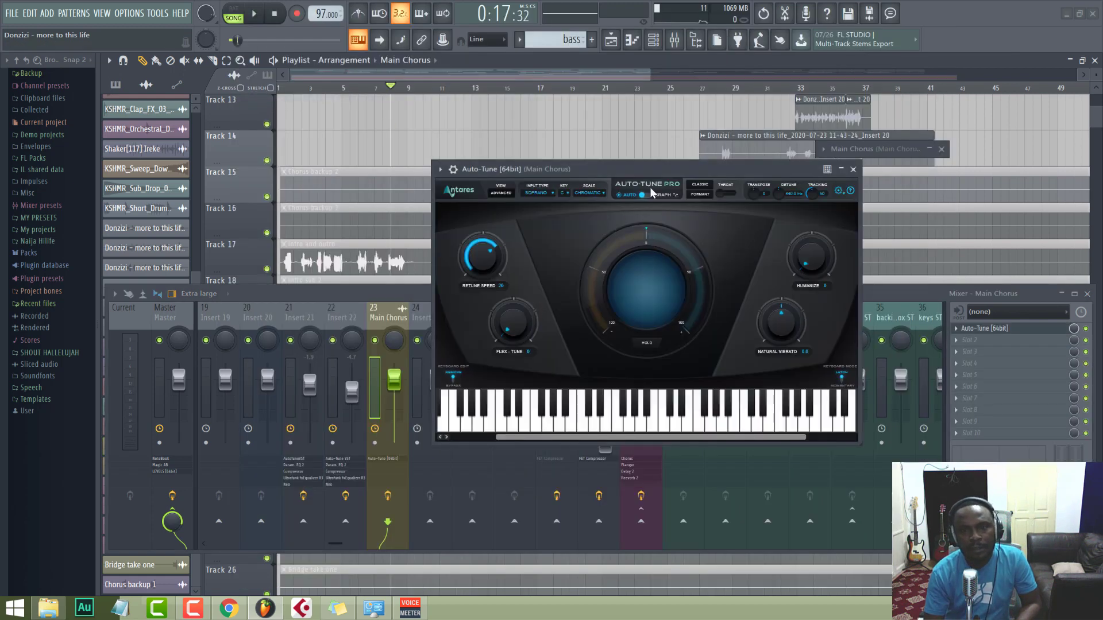
Enable Use Low Latency in the Auto-Tune options and move the plugin window clear of the Main Chorus mixer strip
{"action": "left_click_drag", "start_coordinate": [668, 175], "coordinate": [656, 184]}
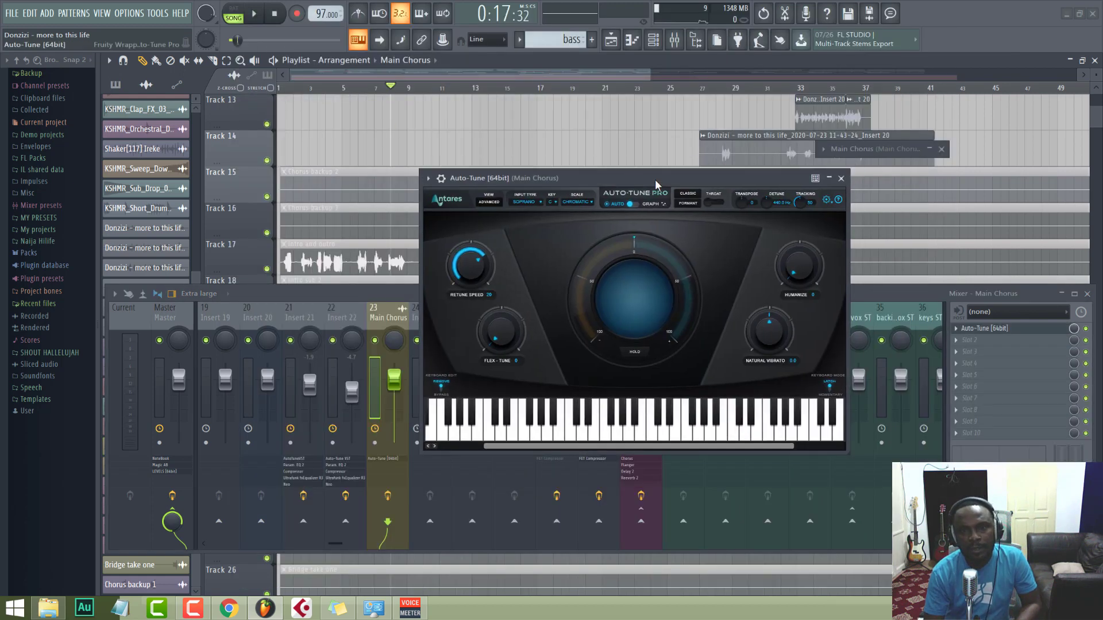
{"action": "left_click", "coordinate": [825, 202]}
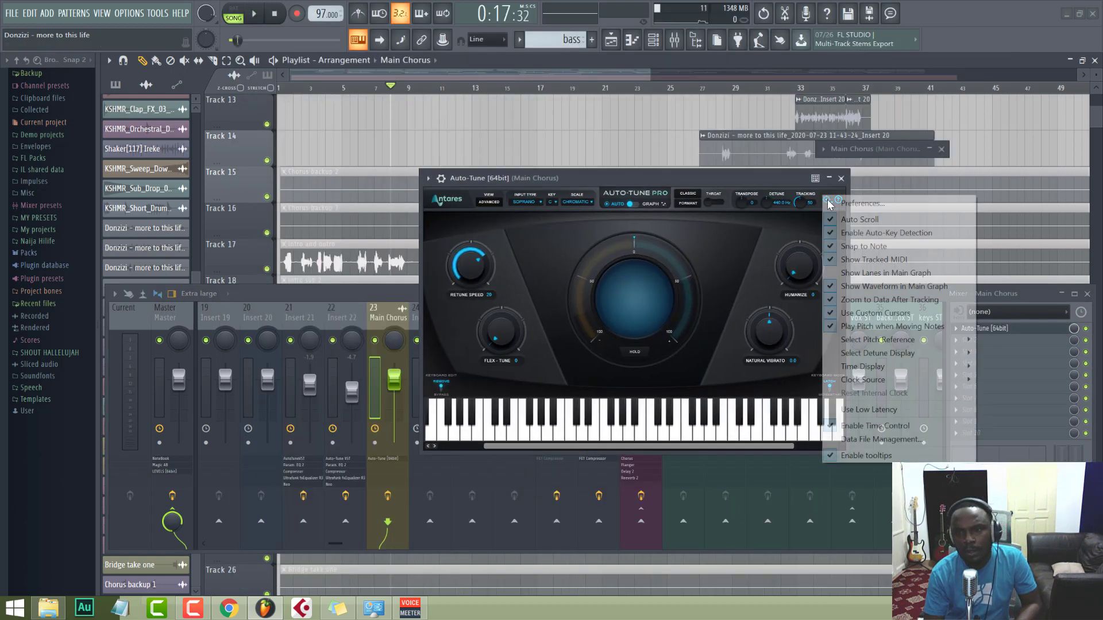
{"action": "left_click", "coordinate": [850, 411]}
{"action": "left_click_drag", "start_coordinate": [608, 179], "coordinate": [659, 210]}
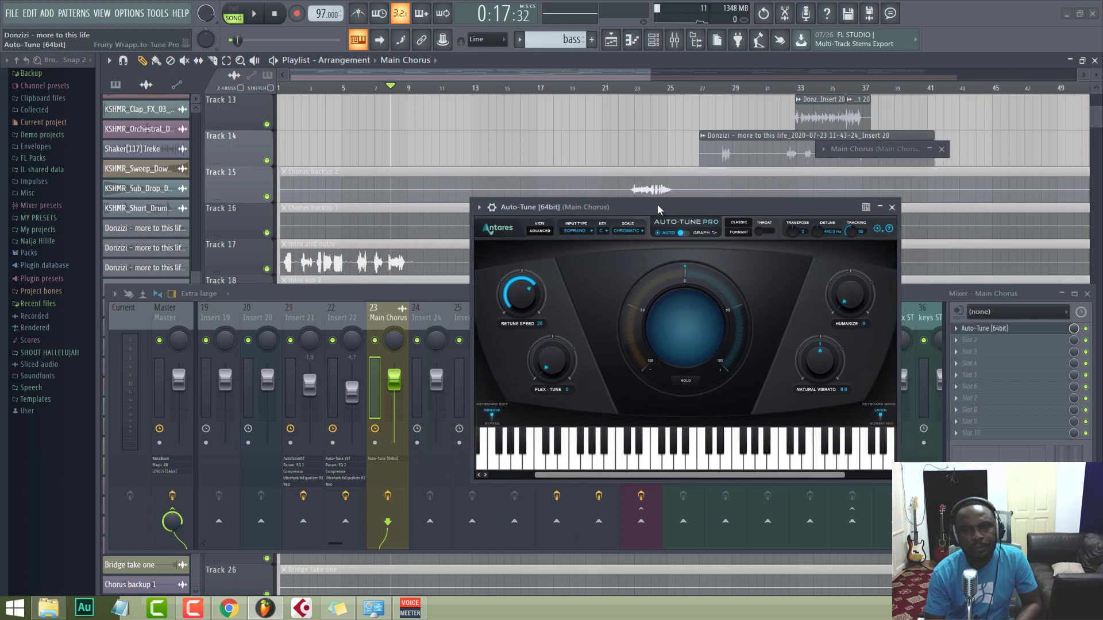
Set Auto-Tune's input type to Alto/Tenor, its key to A and its scale to Minor
{"action": "key", "text": "space"}
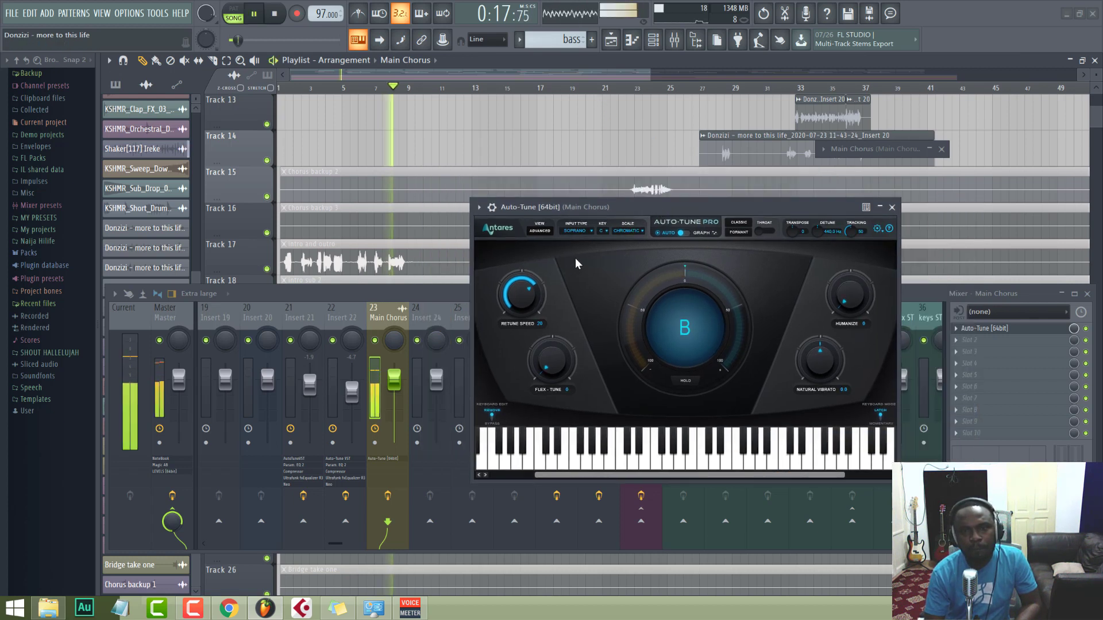
{"action": "key", "text": "space"}
{"action": "left_click", "coordinate": [575, 230]}
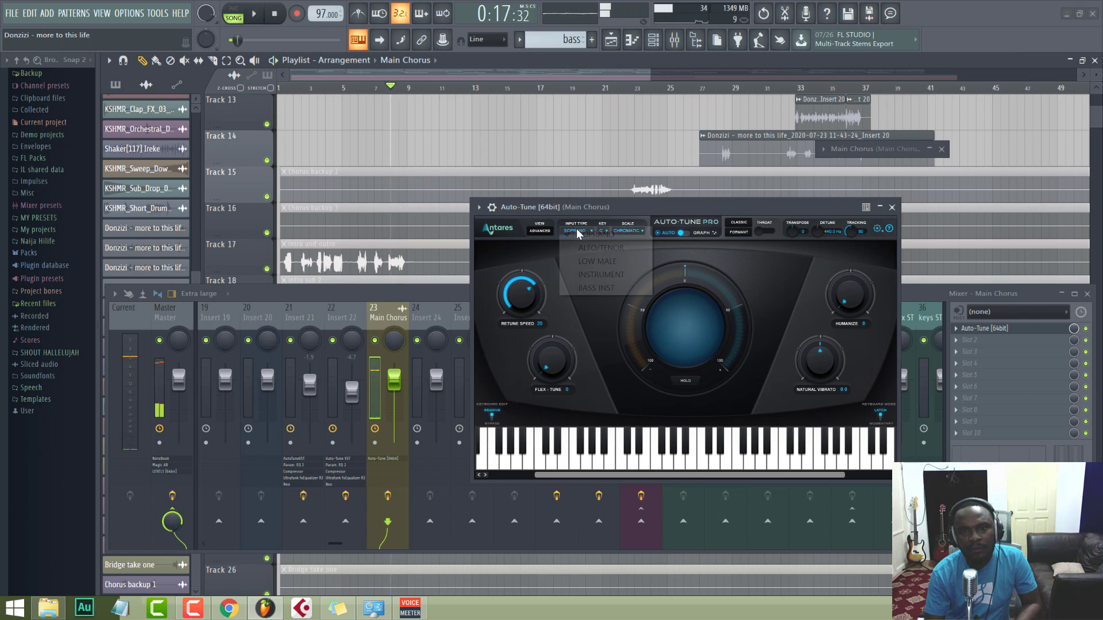
{"action": "left_click", "coordinate": [594, 241]}
{"action": "left_click", "coordinate": [602, 230]}
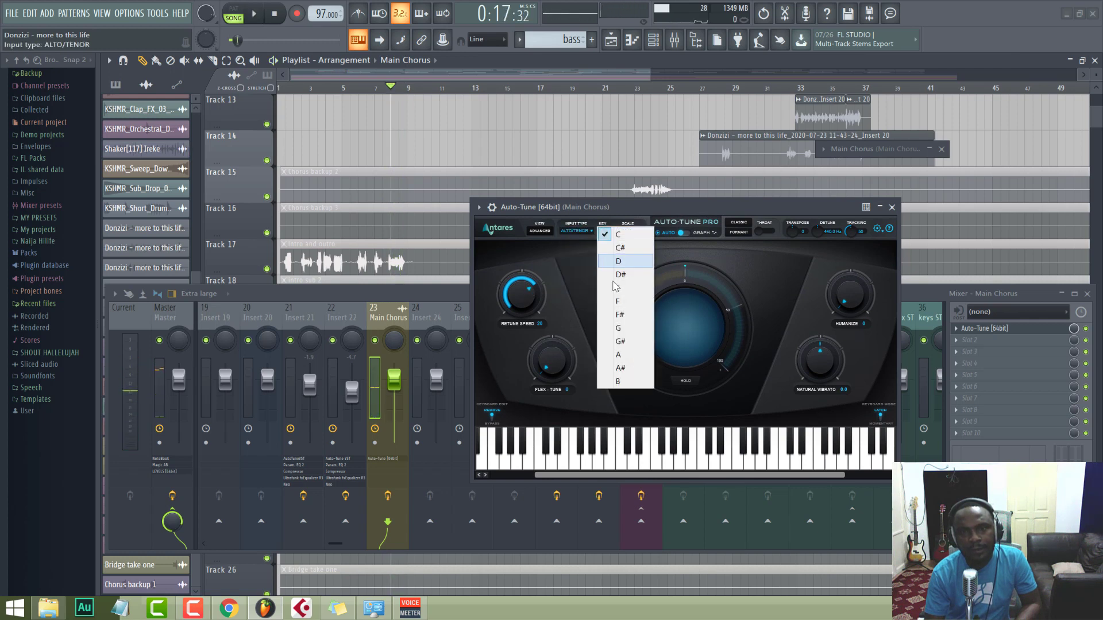
{"action": "left_click", "coordinate": [619, 355]}
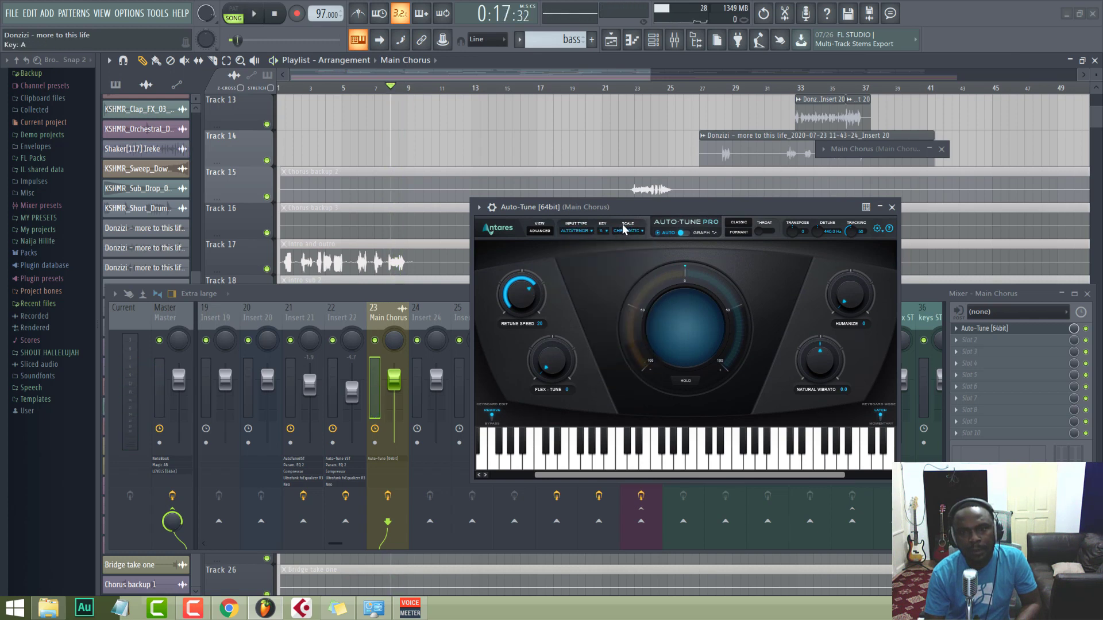
{"action": "left_click", "coordinate": [623, 228]}
{"action": "left_click", "coordinate": [625, 227]}
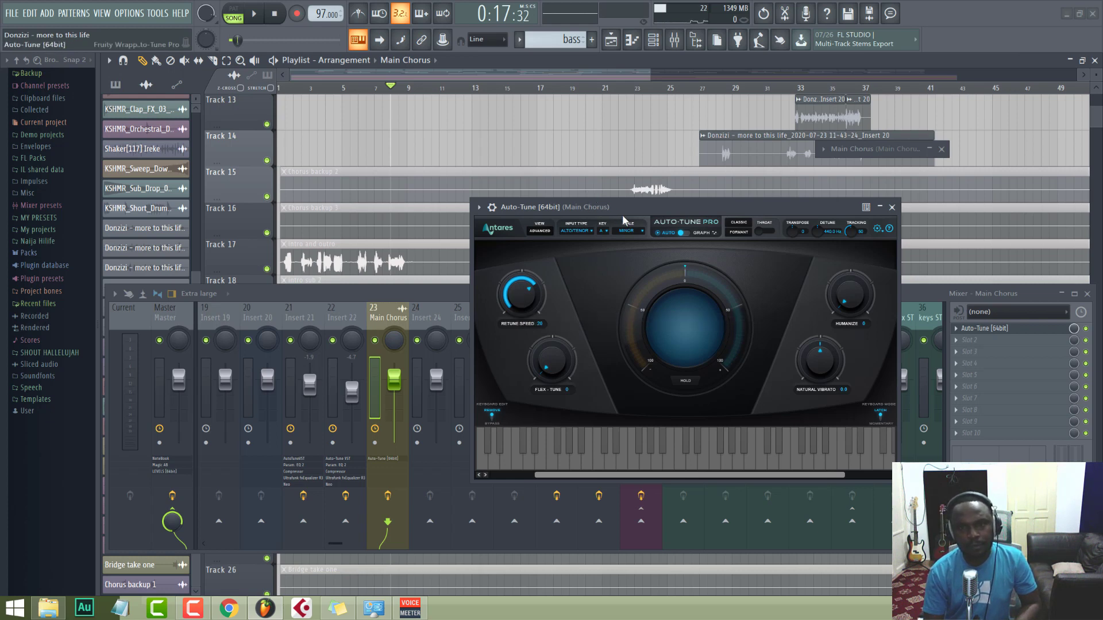
Adjust Auto-Tune's Retune Speed to about 10 ms while listening to the Main Chorus vocal
{"action": "key", "text": "space"}
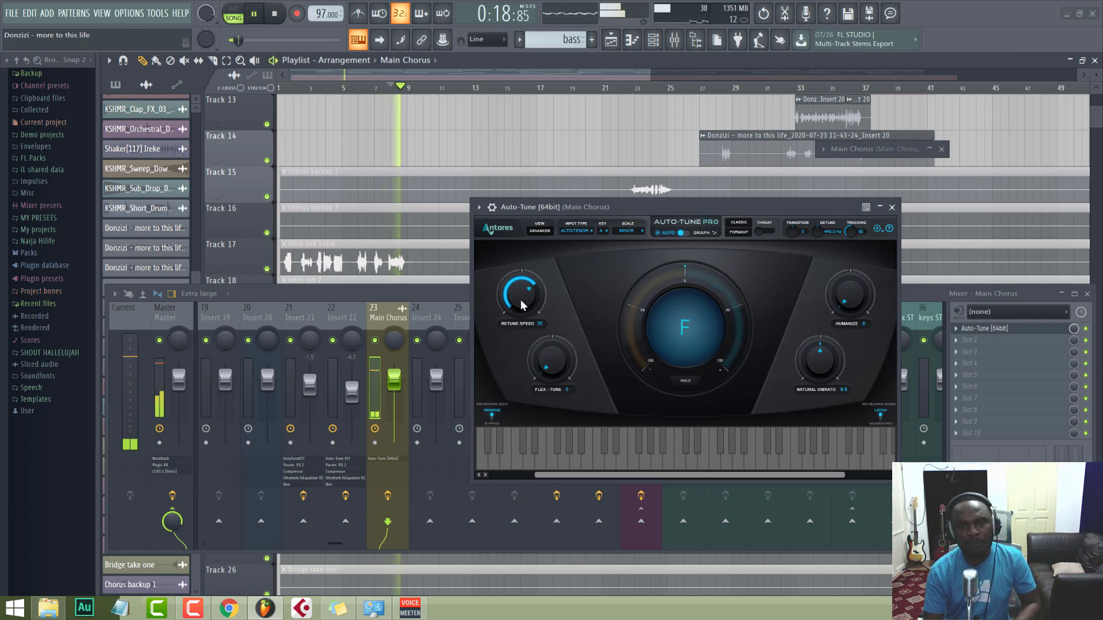
{"action": "left_click_drag", "start_coordinate": [520, 300], "coordinate": [521, 293]}
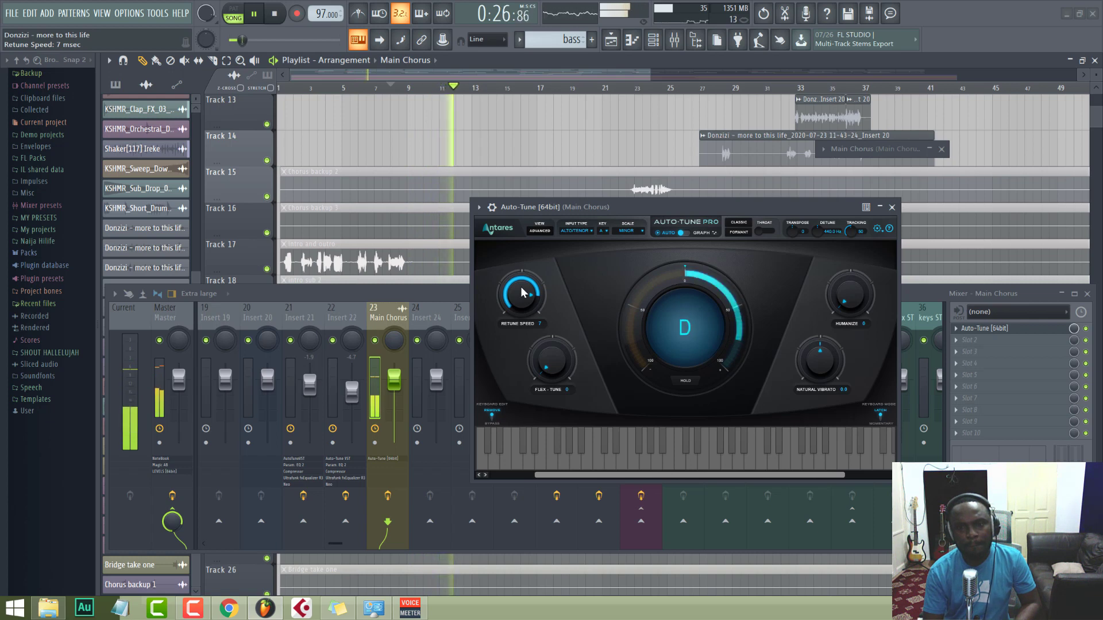
{"action": "left_click_drag", "start_coordinate": [524, 293], "coordinate": [527, 296]}
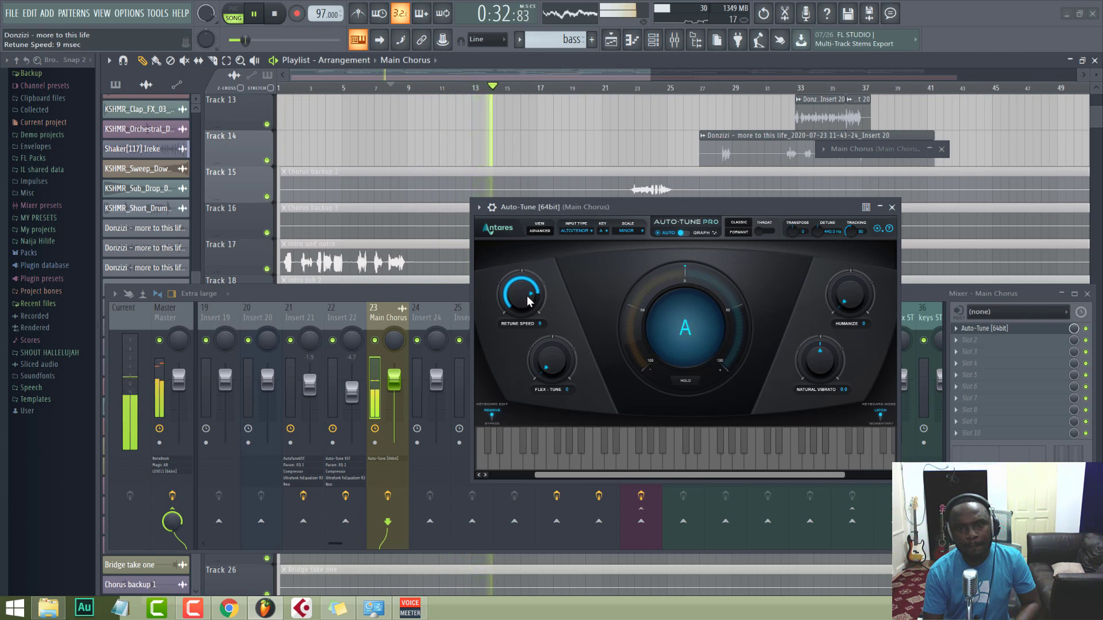
{"action": "left_click_drag", "start_coordinate": [529, 298], "coordinate": [530, 300]}
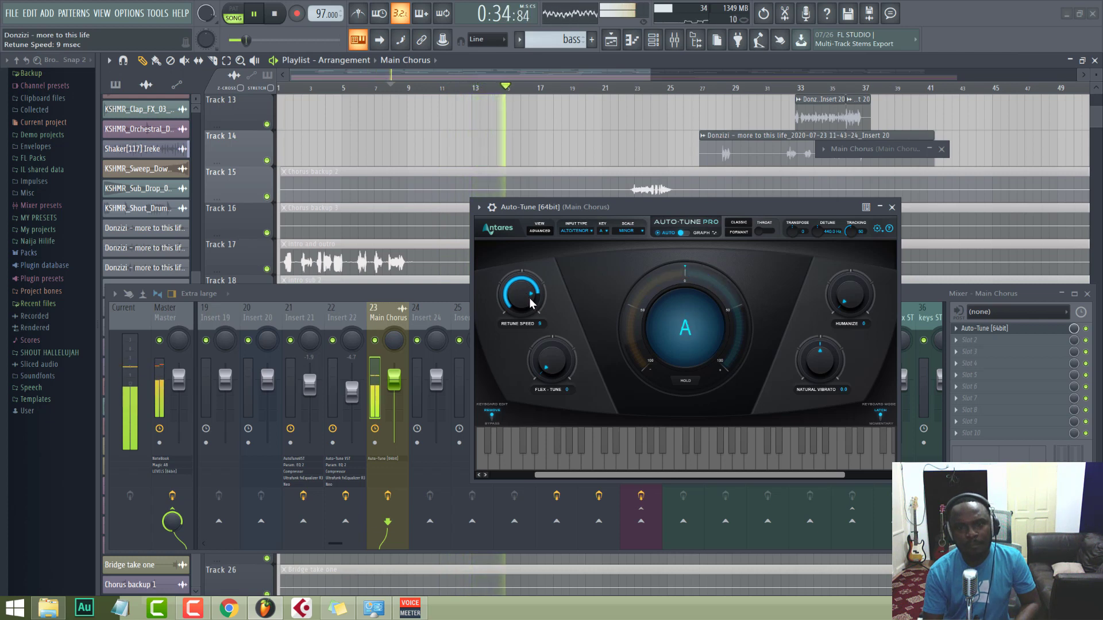
{"action": "key", "text": "space"}
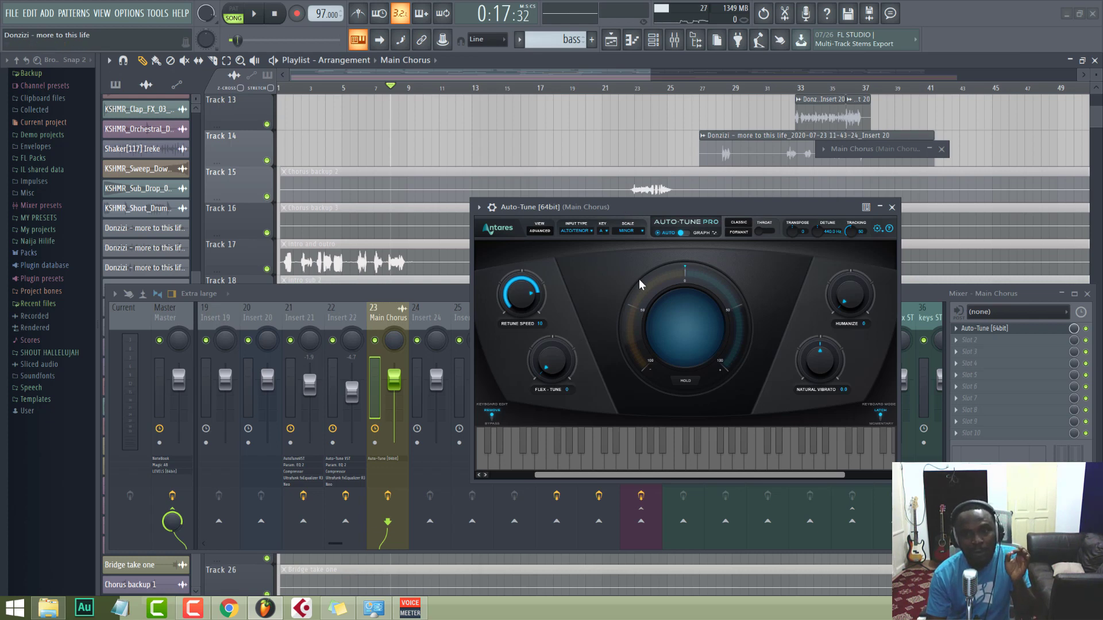
View Auto-Tune's Graph correction mode, return it to Auto mode and play back the Main Chorus vocal
{"action": "left_click", "coordinate": [709, 235]}
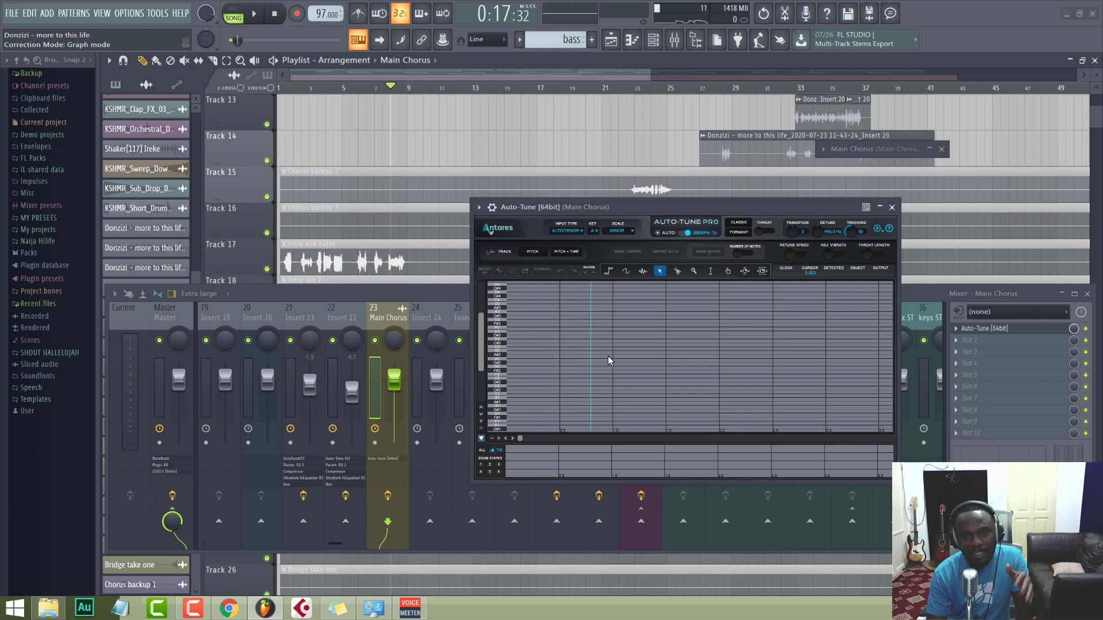
{"action": "left_click", "coordinate": [664, 232]}
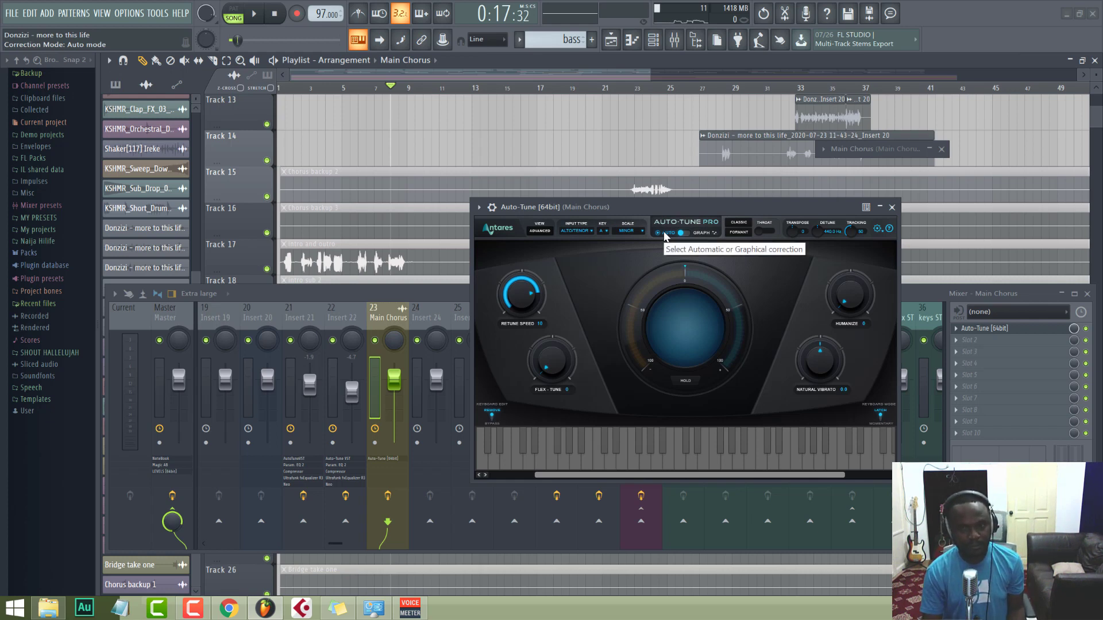
{"action": "key", "text": "space"}
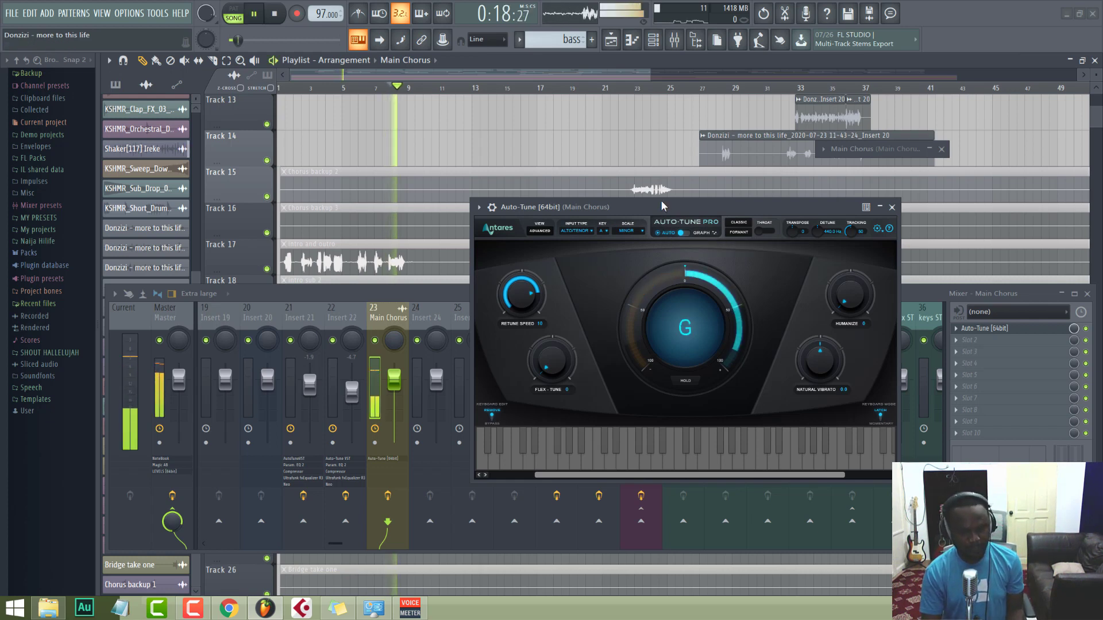
Save the project, stop playback and close the Auto-Tune window
{"action": "key", "text": "ctrl+s"}
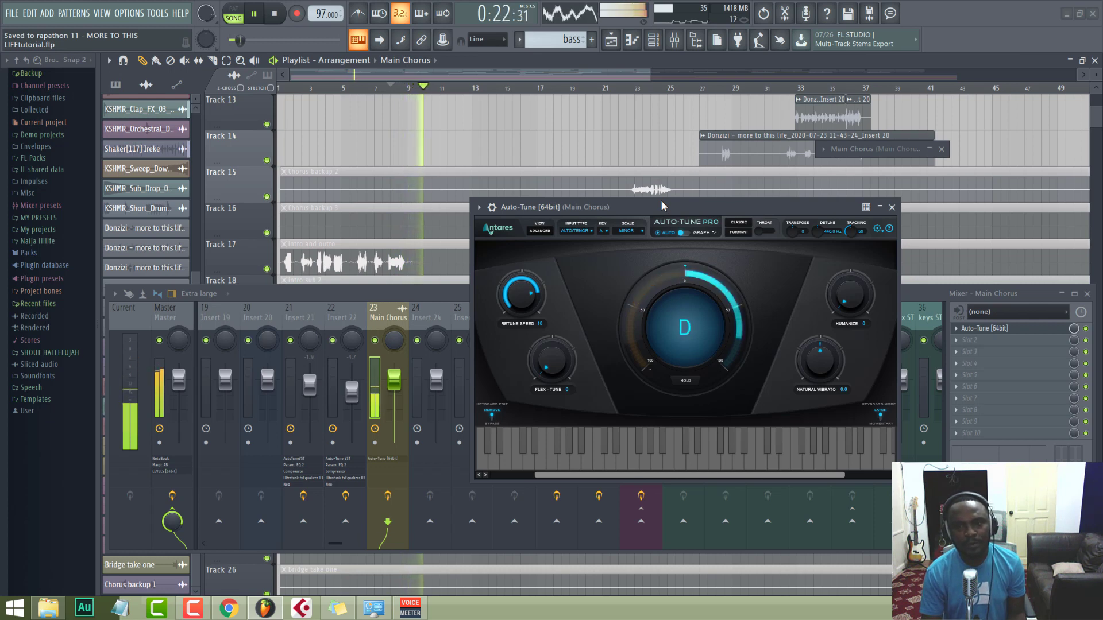
{"action": "key", "text": "space"}
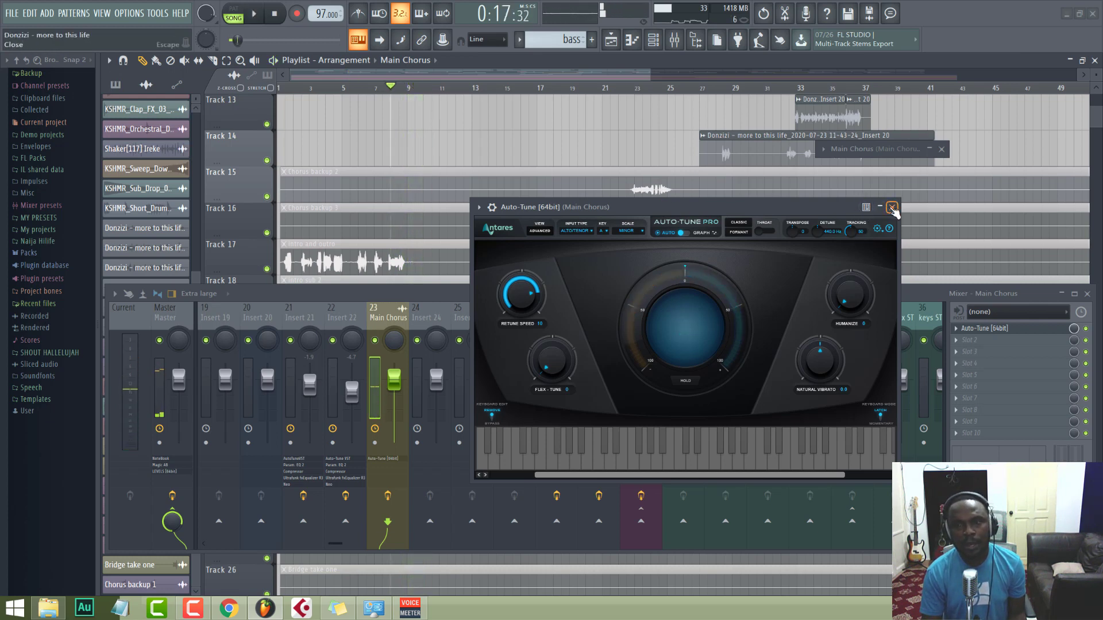
{"action": "left_click", "coordinate": [892, 207]}
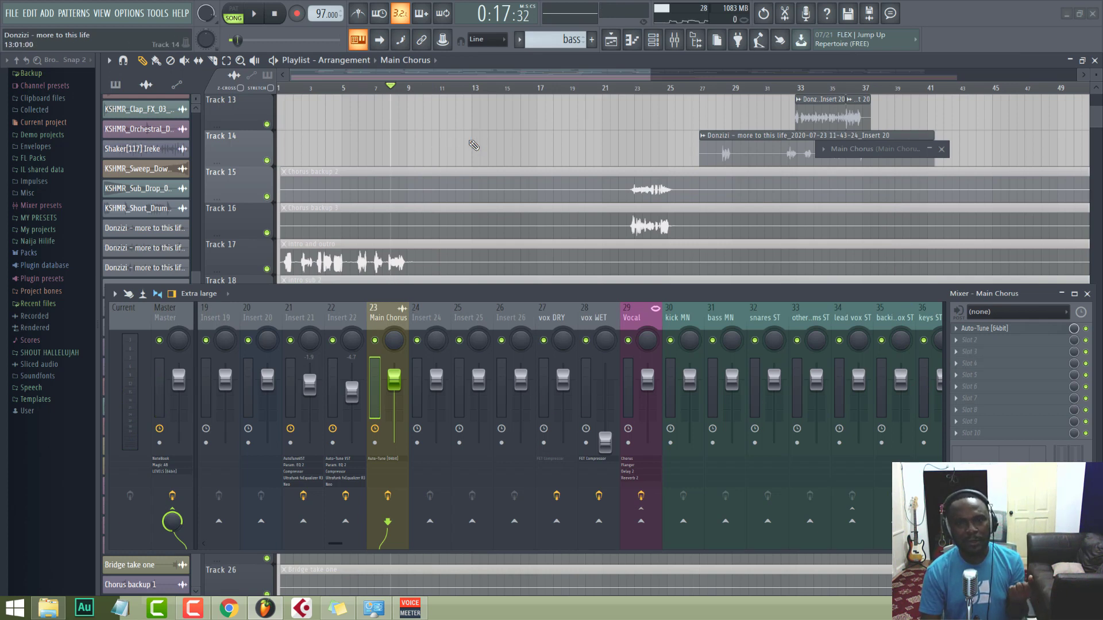
Solo the Main Chorus track in the playlist and load Fruity Parametric EQ 2 into the insert's second effect slot
{"action": "scroll", "coordinate": [474, 146], "scroll_direction": "down", "scroll_amount": 5}
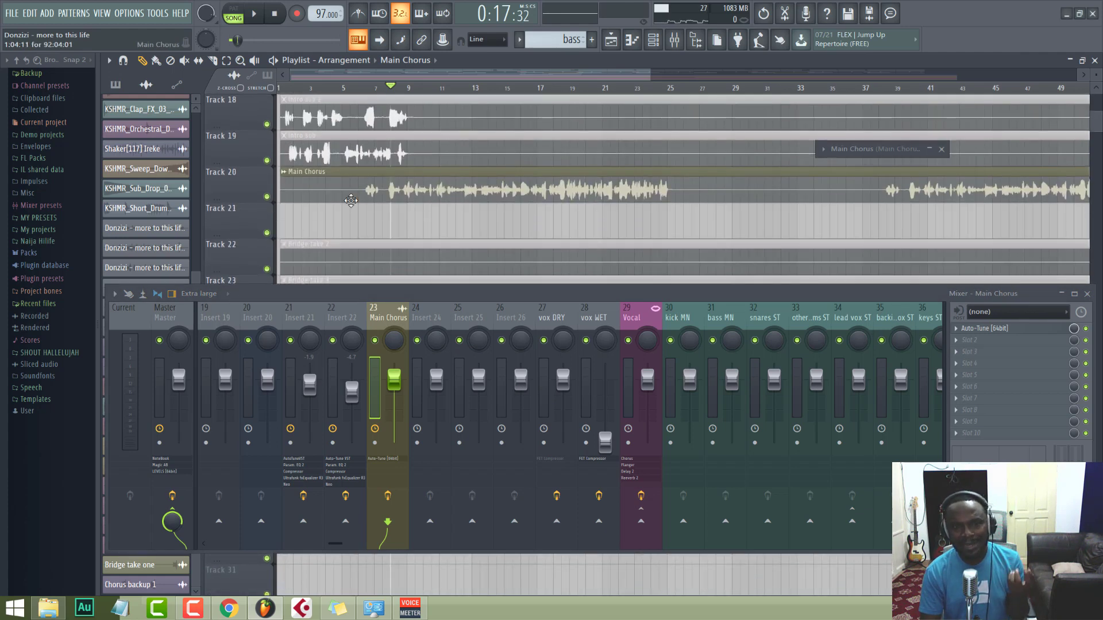
{"action": "right_click", "coordinate": [266, 197]}
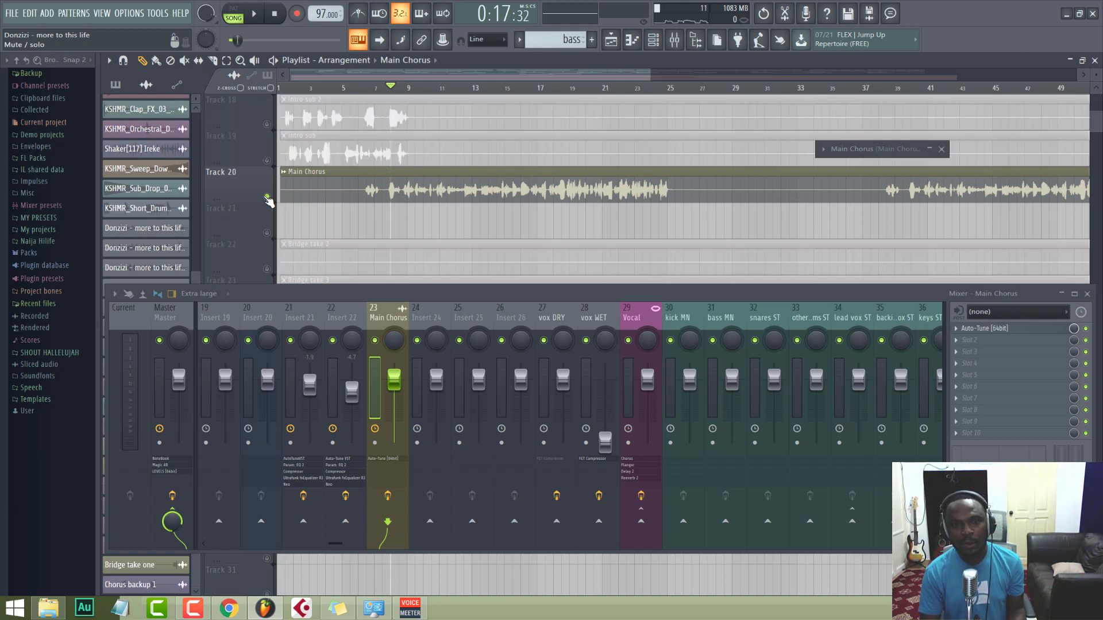
{"action": "left_click", "coordinate": [954, 341]}
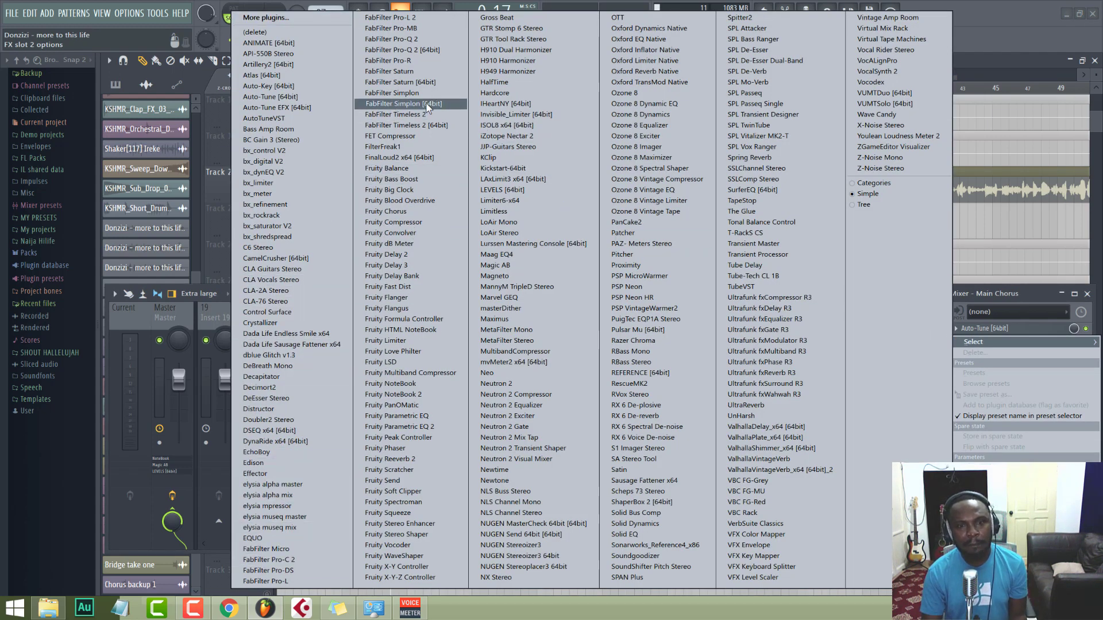
{"action": "left_click", "coordinate": [407, 426]}
Cut the vocal's lows with EQ band 1 at -16.8 dB and 114 Hz during playback, check it unsoloed and close the EQ
{"action": "key", "text": "space"}
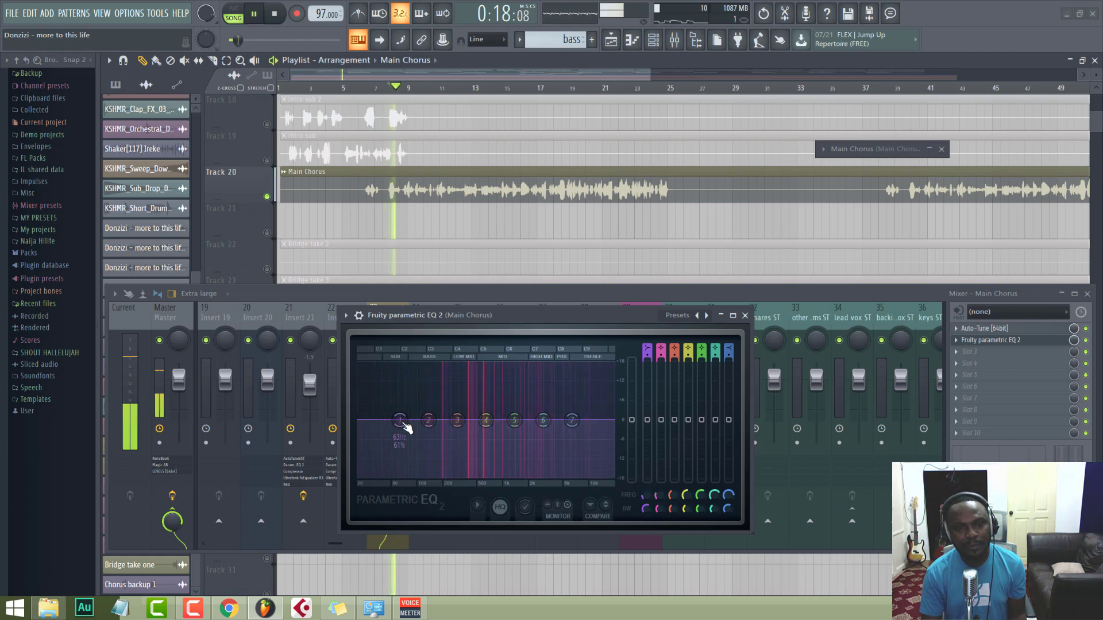
{"action": "left_click_drag", "start_coordinate": [407, 428], "coordinate": [422, 472]}
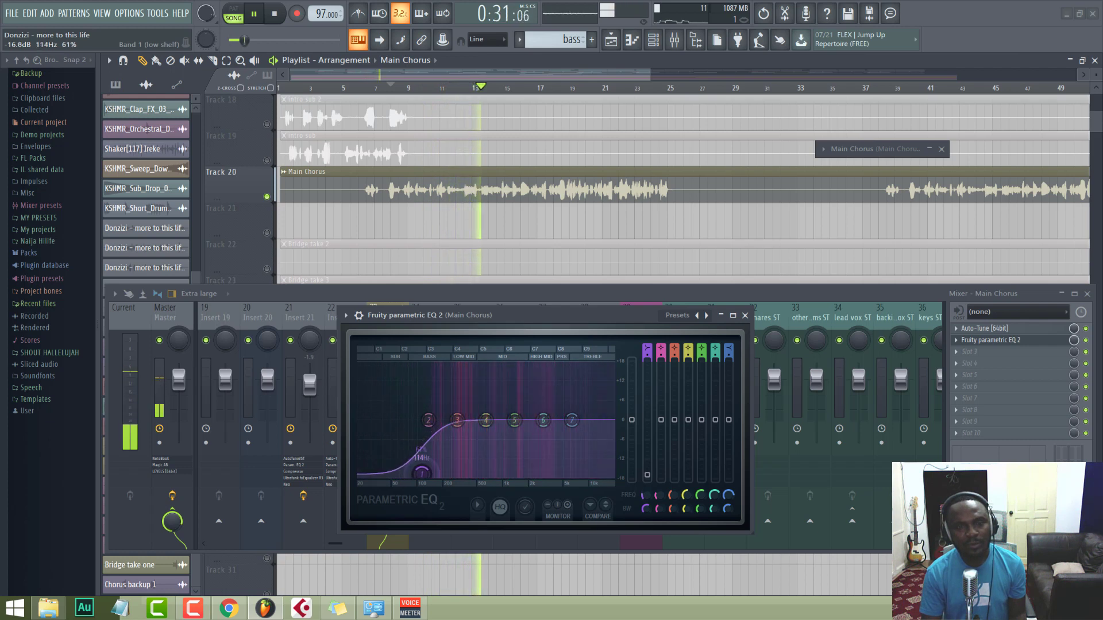
{"action": "right_click", "coordinate": [267, 197]}
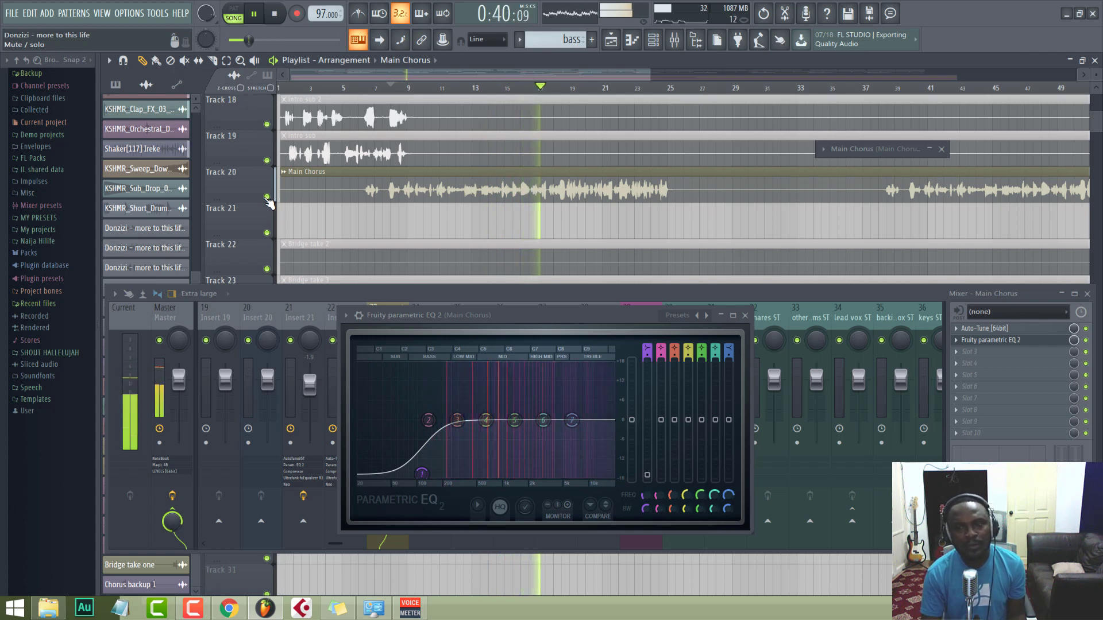
{"action": "left_click", "coordinate": [745, 315]}
{"action": "key", "text": "space"}
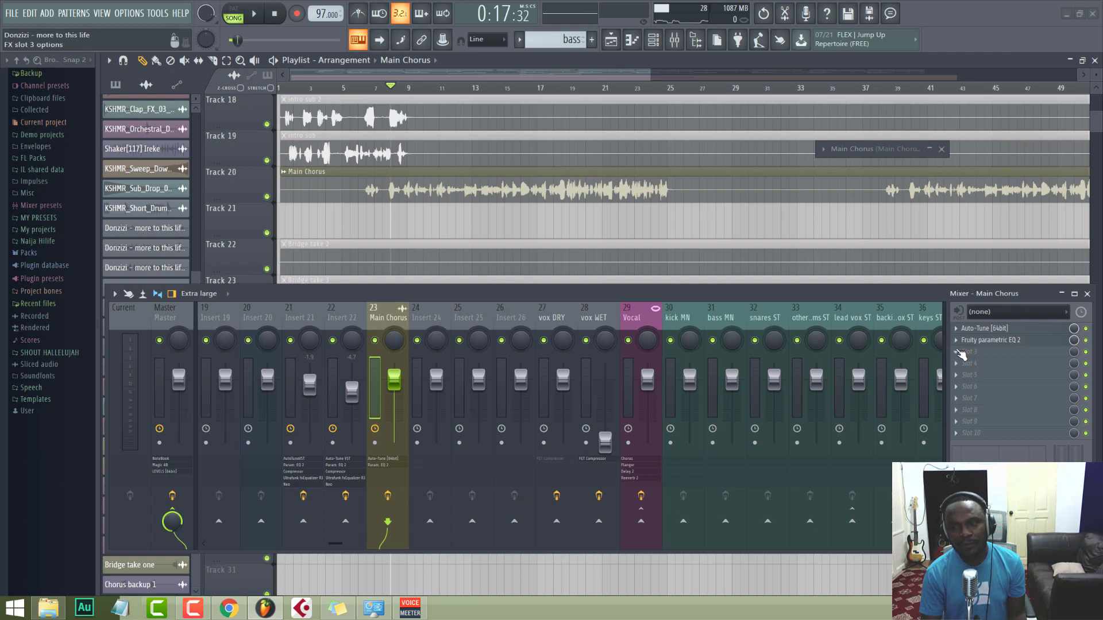
Reopen the Main Chorus Parametric EQ 2, change band 7 to Low pass and raise its frequency slightly
{"action": "left_click", "coordinate": [987, 341]}
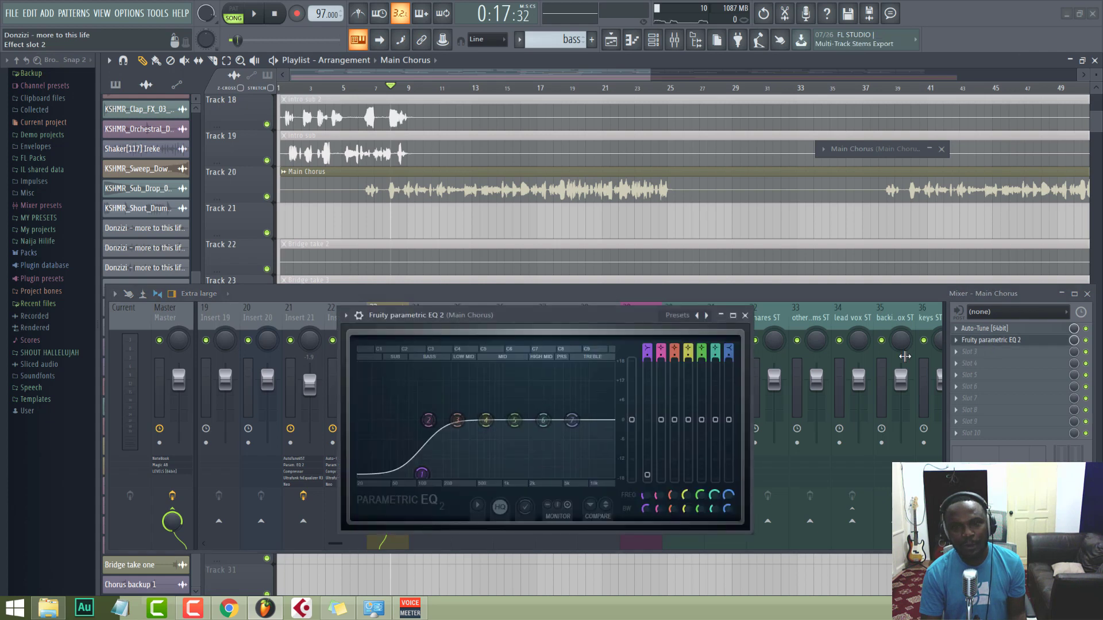
{"action": "right_click", "coordinate": [573, 422]}
{"action": "mouse_move", "coordinate": [593, 466]}
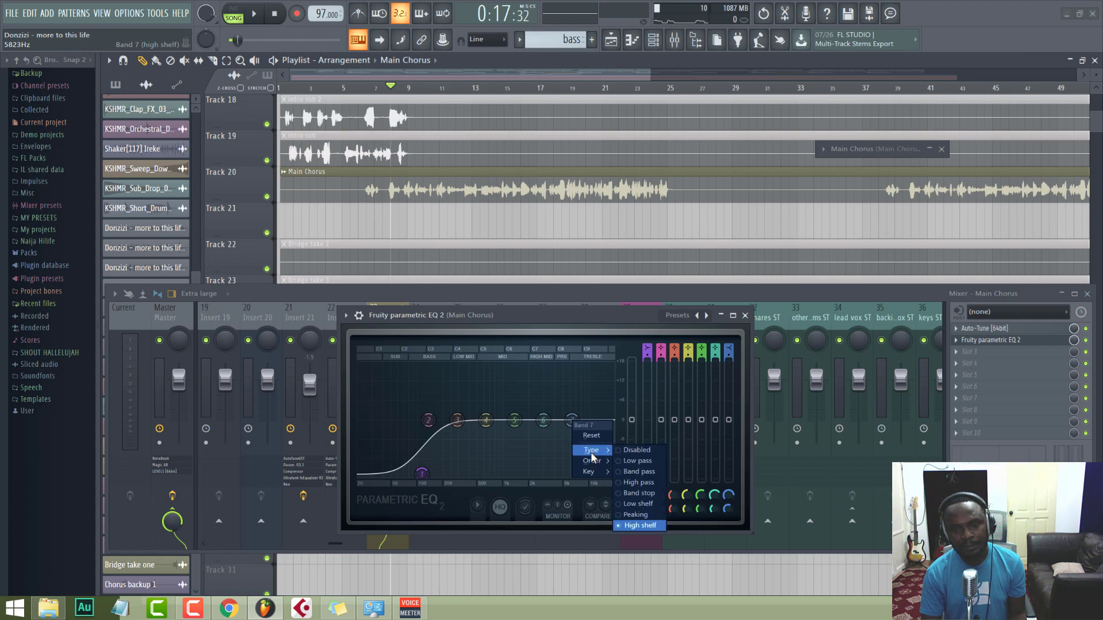
{"action": "left_click", "coordinate": [637, 461]}
{"action": "left_click_drag", "start_coordinate": [578, 425], "coordinate": [584, 425]}
Tune band 7's low-pass cutoff to somewhat below 12756 Hz while comparing the vocal soloed and in the mix, and close the EQ
{"action": "key", "text": "space"}
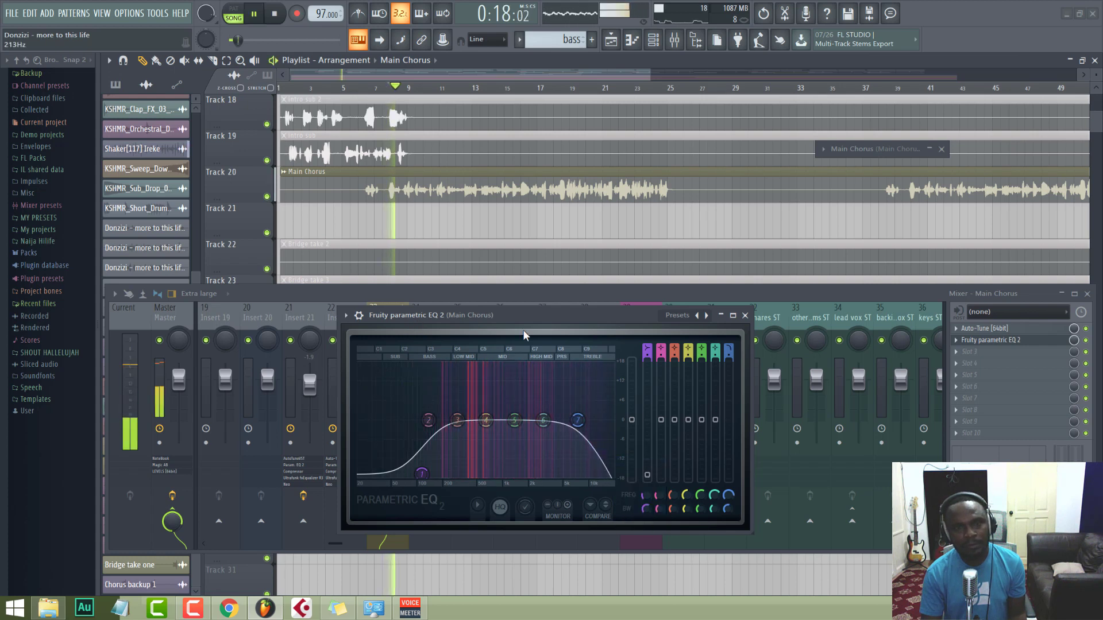
{"action": "right_click", "coordinate": [266, 196]}
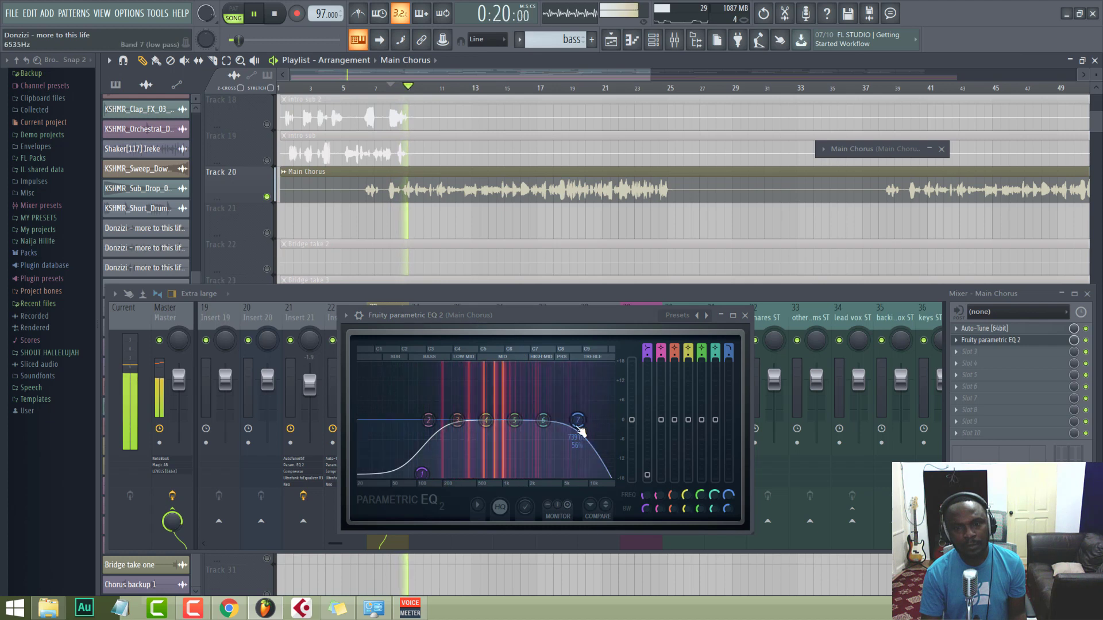
{"action": "mouse_move", "coordinate": [578, 421]}
{"action": "left_mouse_down"}
{"action": "mouse_move", "coordinate": [610, 421]}
{"action": "mouse_move", "coordinate": [467, 420]}
{"action": "mouse_move", "coordinate": [598, 421]}
{"action": "left_mouse_up"}
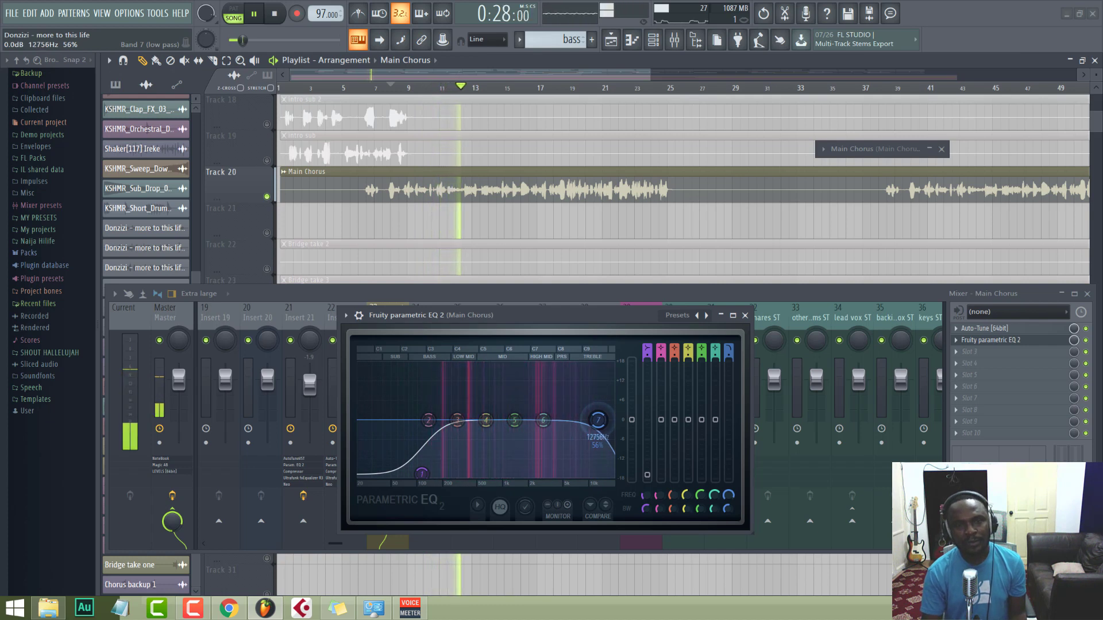
{"action": "right_click", "coordinate": [266, 197]}
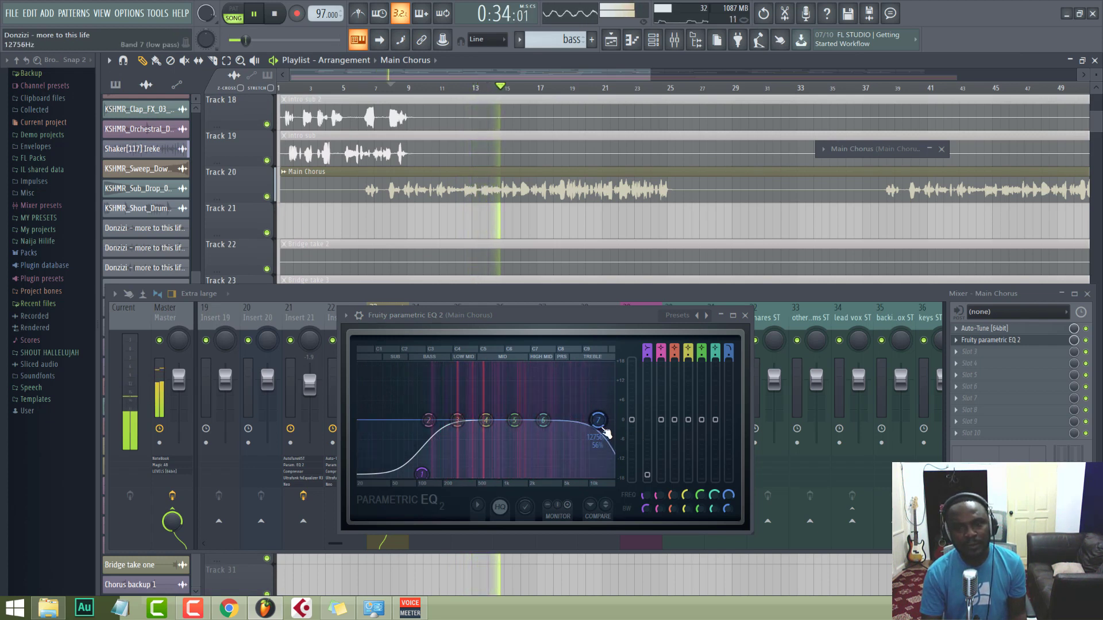
{"action": "left_click_drag", "start_coordinate": [599, 423], "coordinate": [590, 421]}
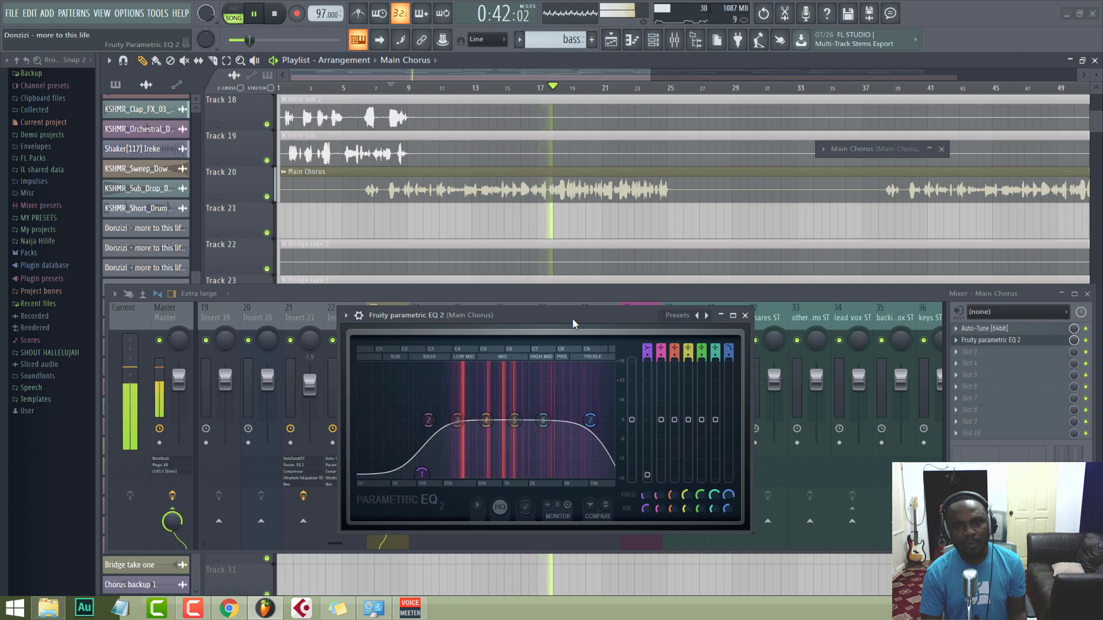
{"action": "key", "text": "space"}
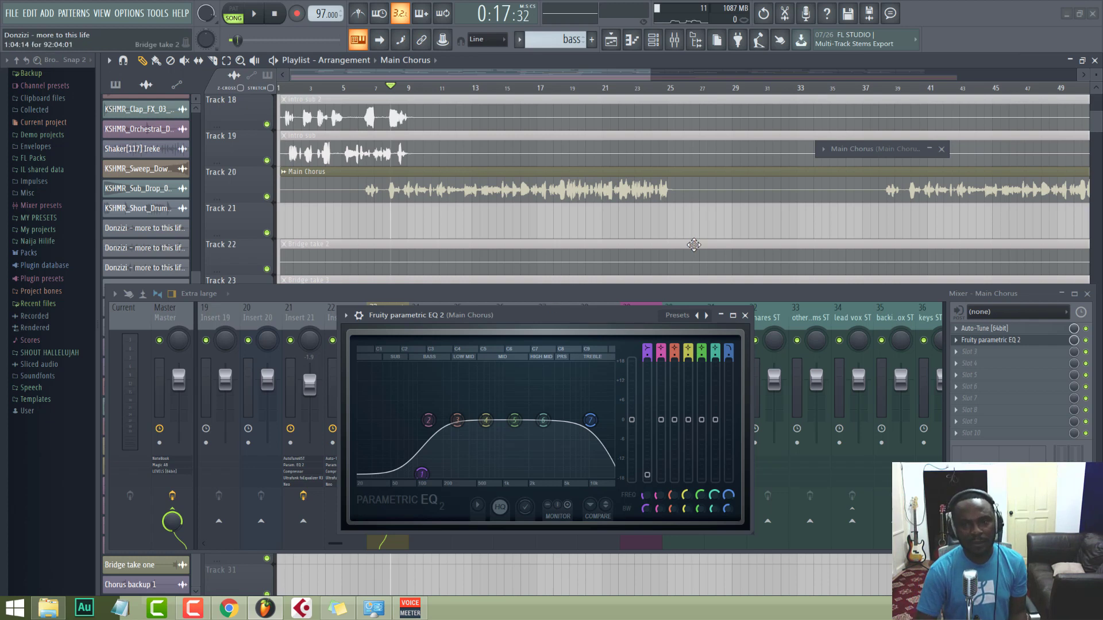
{"action": "left_click", "coordinate": [745, 316]}
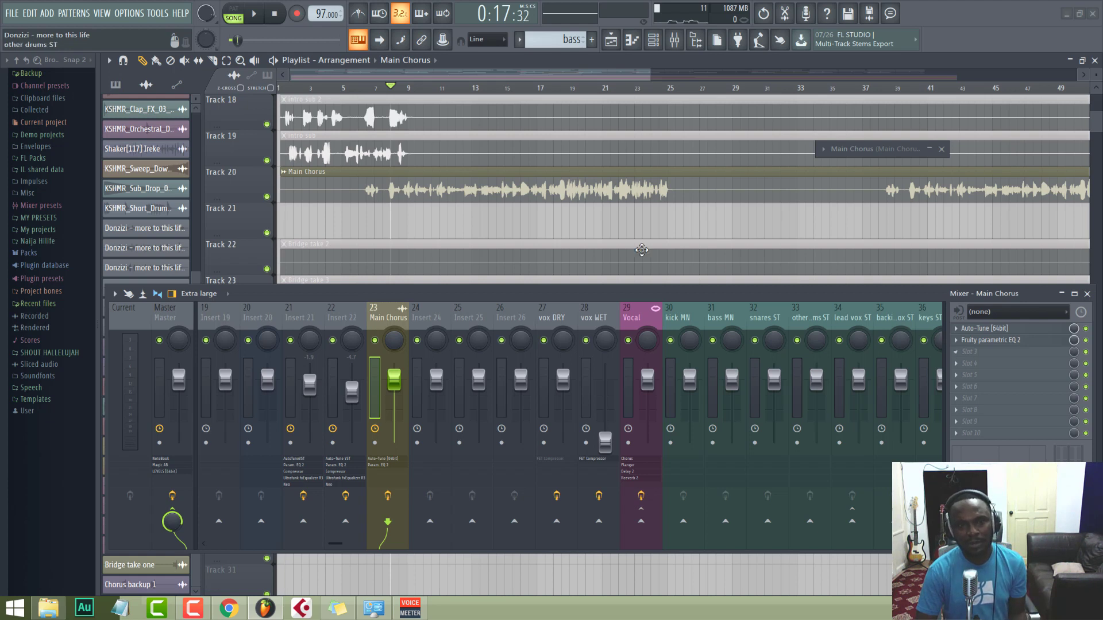
Solo and briefly audition the Main Chorus track, load C6 Stereo into the third effect slot and move its window over the mixer
{"action": "left_click", "coordinate": [267, 196], "text": "ctrl"}
{"action": "key", "text": "space"}
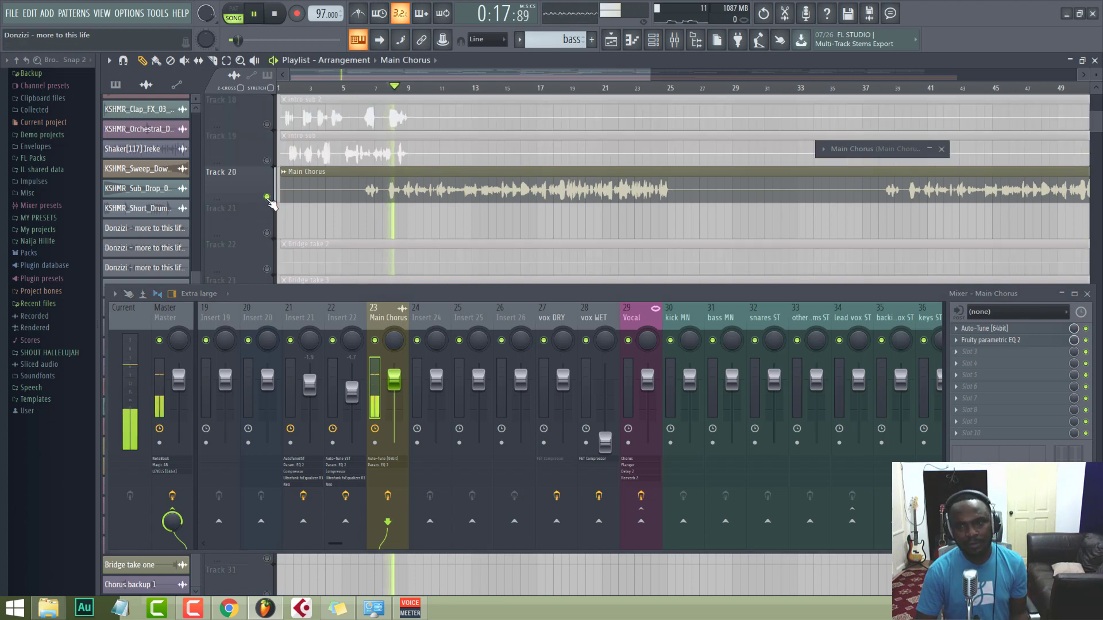
{"action": "key", "text": "space"}
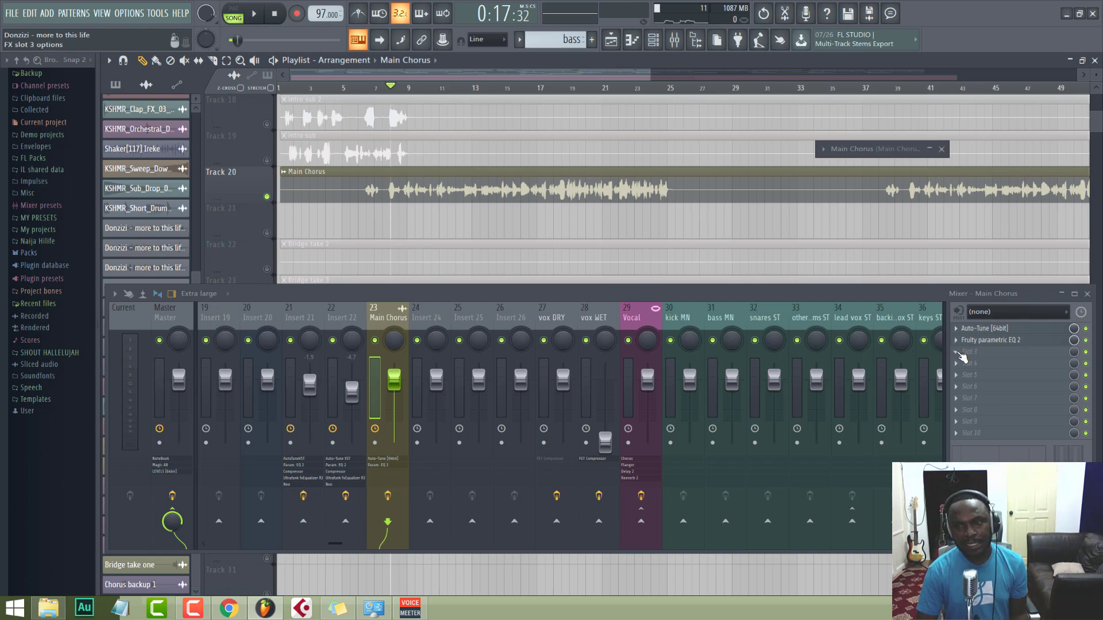
{"action": "left_click", "coordinate": [961, 352]}
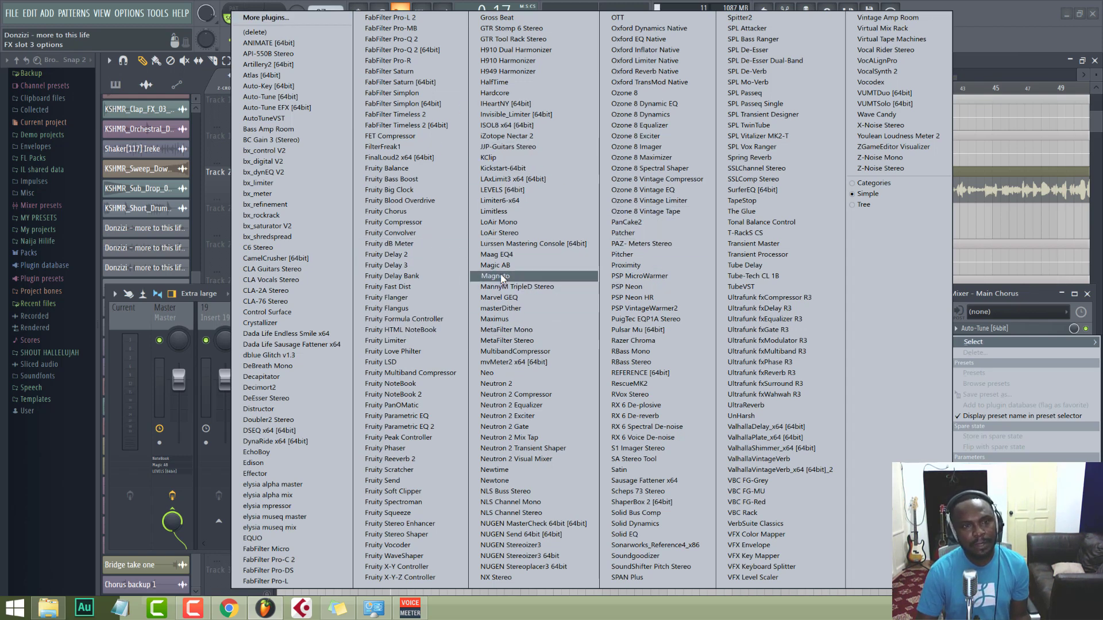
{"action": "left_click", "coordinate": [270, 250]}
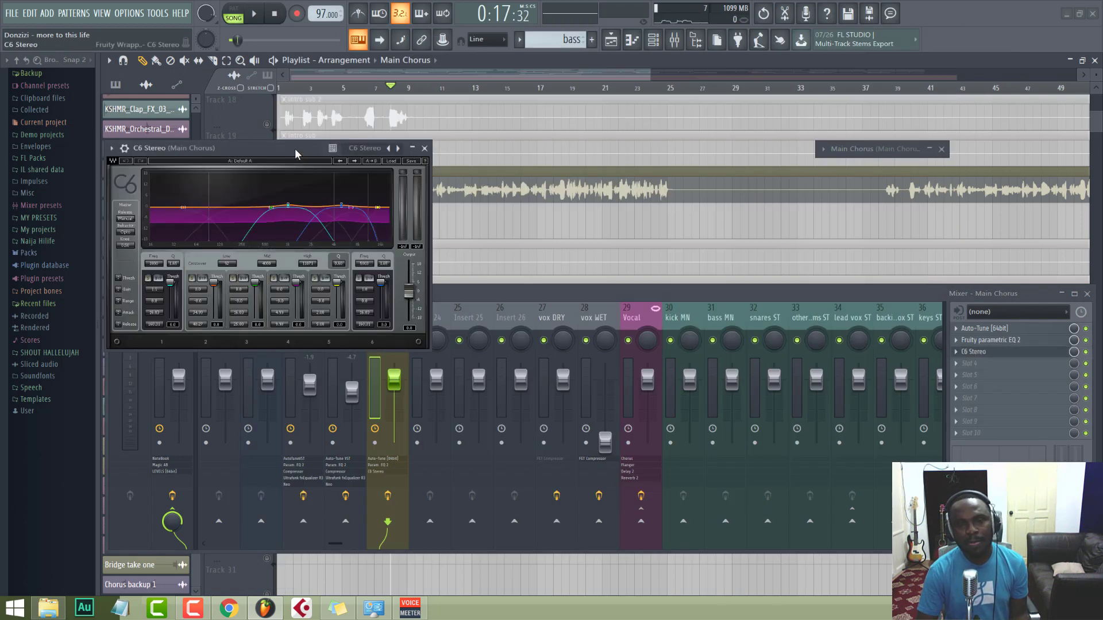
{"action": "left_click_drag", "start_coordinate": [294, 148], "coordinate": [695, 267]}
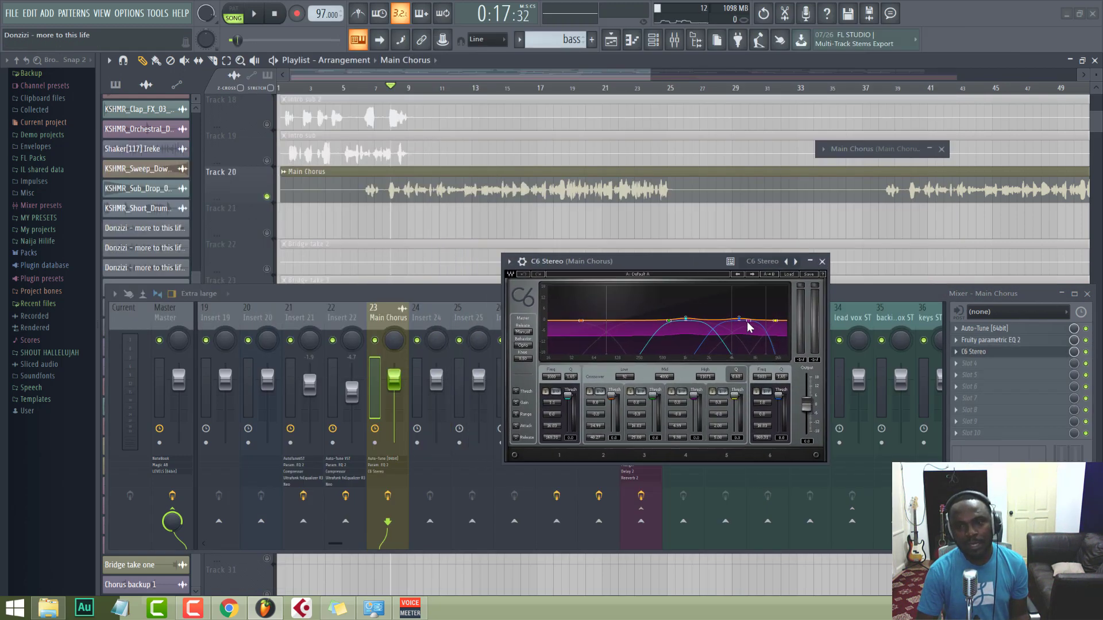
Load the DeEsser preset from C6's Vocals factory presets and audition it on the soloed Main Chorus vocal
{"action": "left_click", "coordinate": [788, 275]}
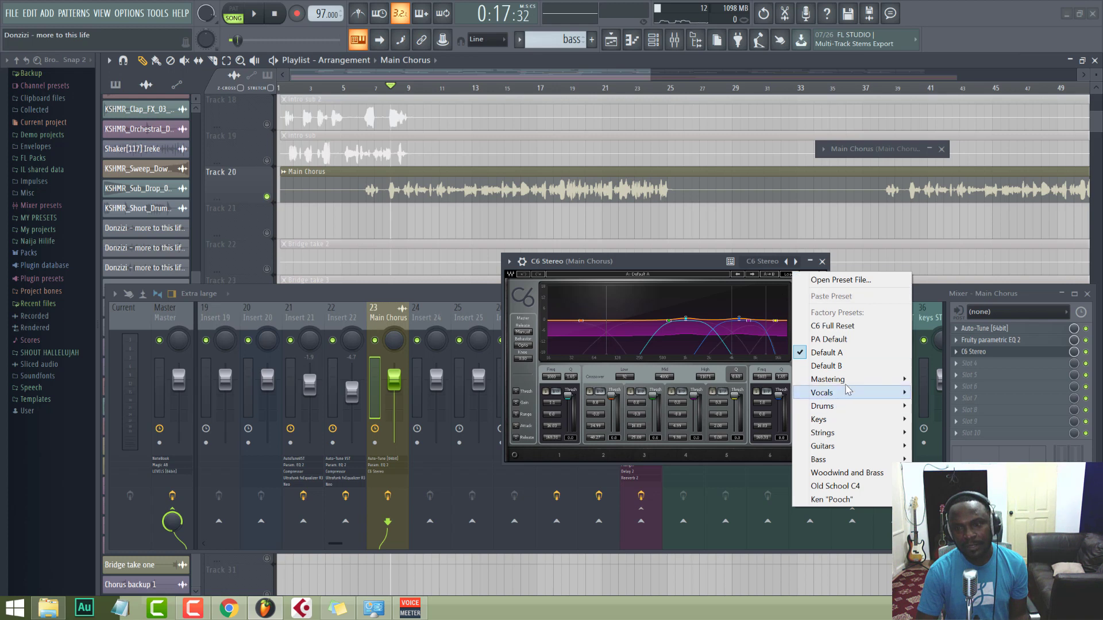
{"action": "mouse_move", "coordinate": [858, 395]}
{"action": "left_click", "coordinate": [945, 419]}
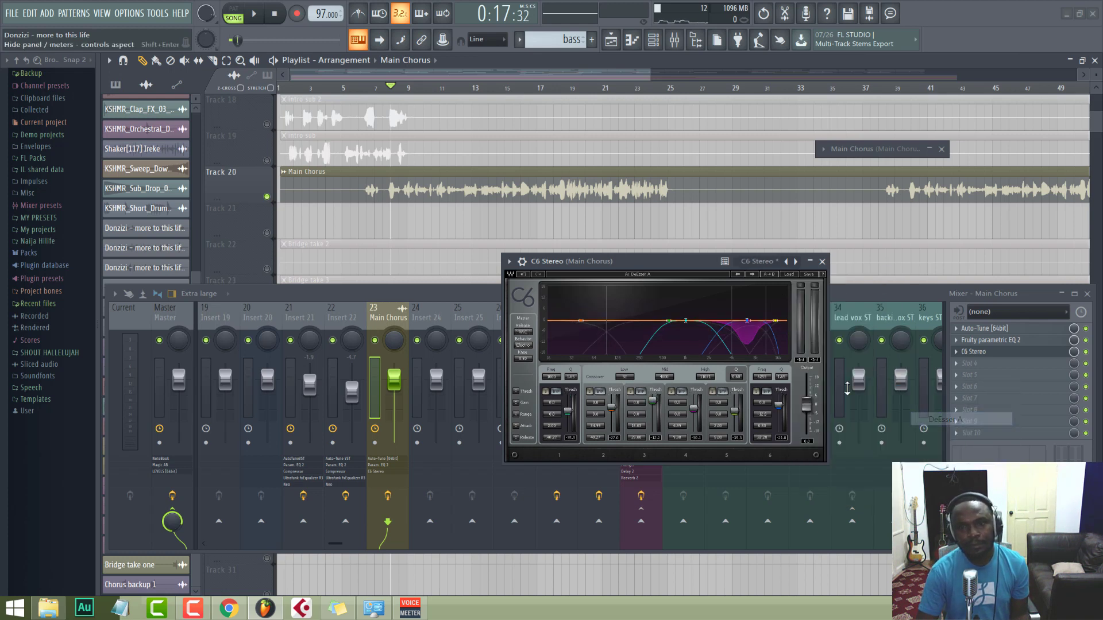
{"action": "key", "text": "space"}
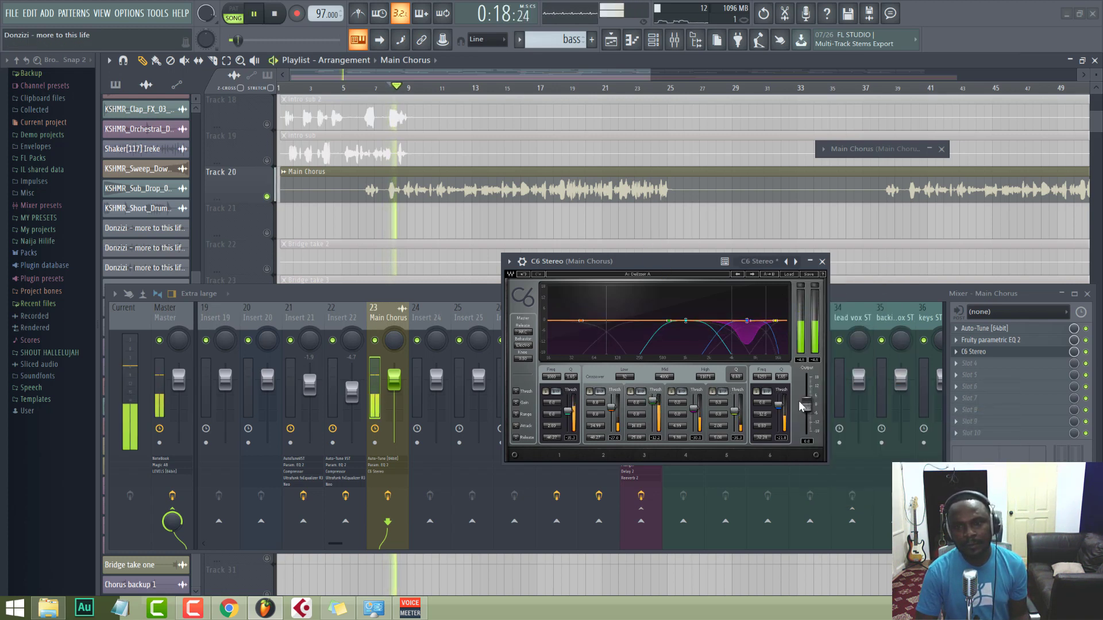
{"action": "key", "text": "space"}
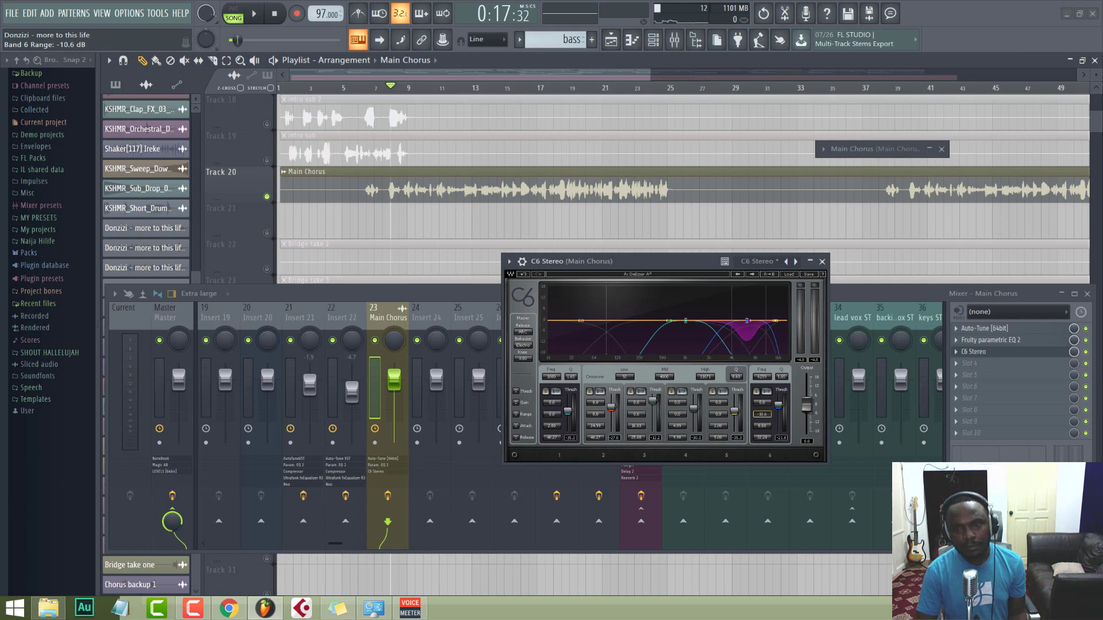
Adjust C6's band 6 range by ear and set the band 4 threshold to -47.4 dB while the Main Chorus vocal plays
{"action": "key", "text": "space"}
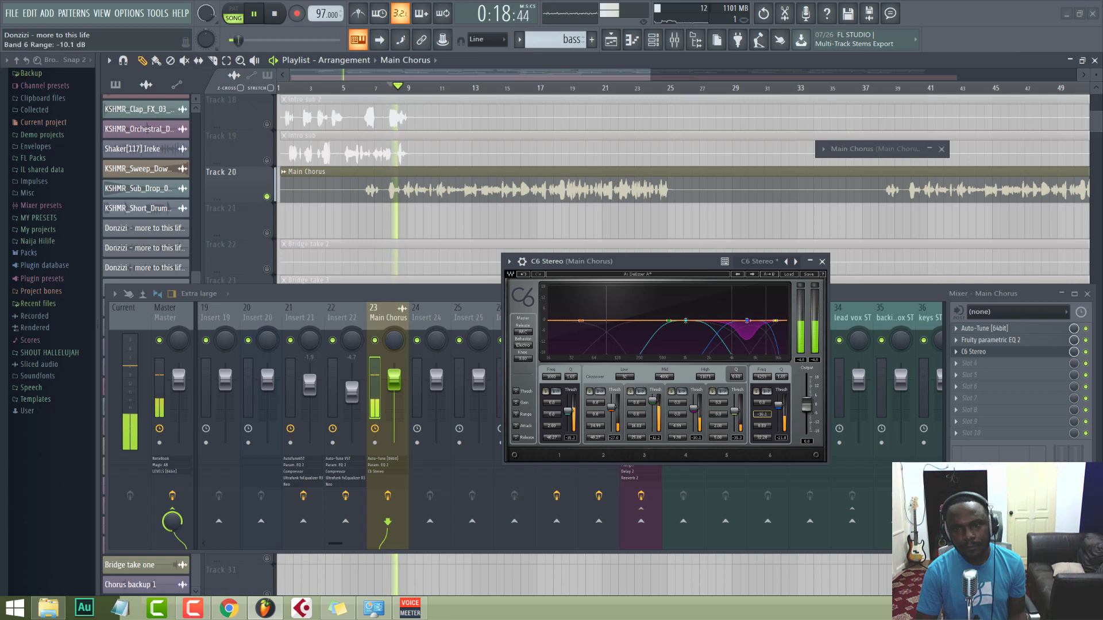
{"action": "left_click_drag", "start_coordinate": [762, 414], "coordinate": [762, 421]}
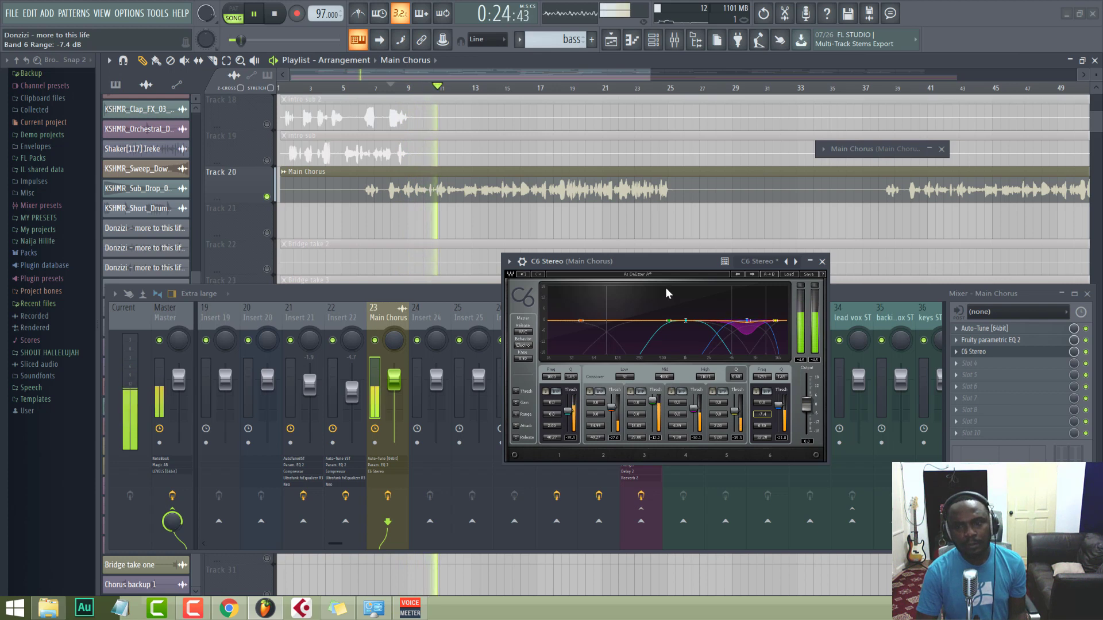
{"action": "mouse_move", "coordinate": [694, 409]}
{"action": "left_mouse_down"}
{"action": "mouse_move", "coordinate": [694, 426]}
{"action": "mouse_move", "coordinate": [693, 415]}
{"action": "left_mouse_up"}
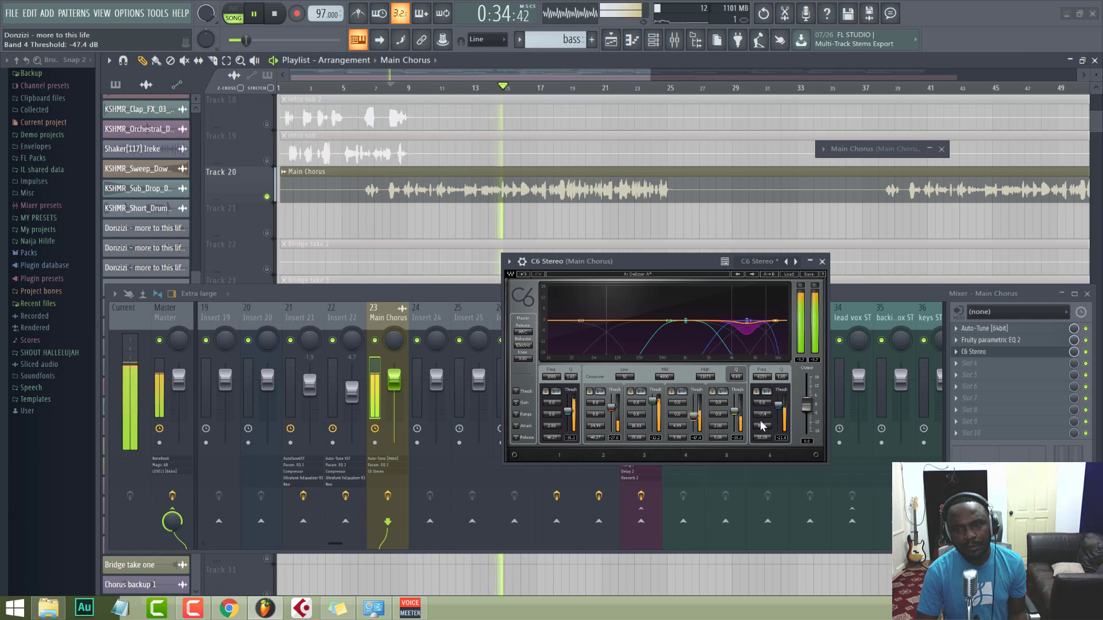
{"action": "left_click_drag", "start_coordinate": [762, 414], "coordinate": [762, 420]}
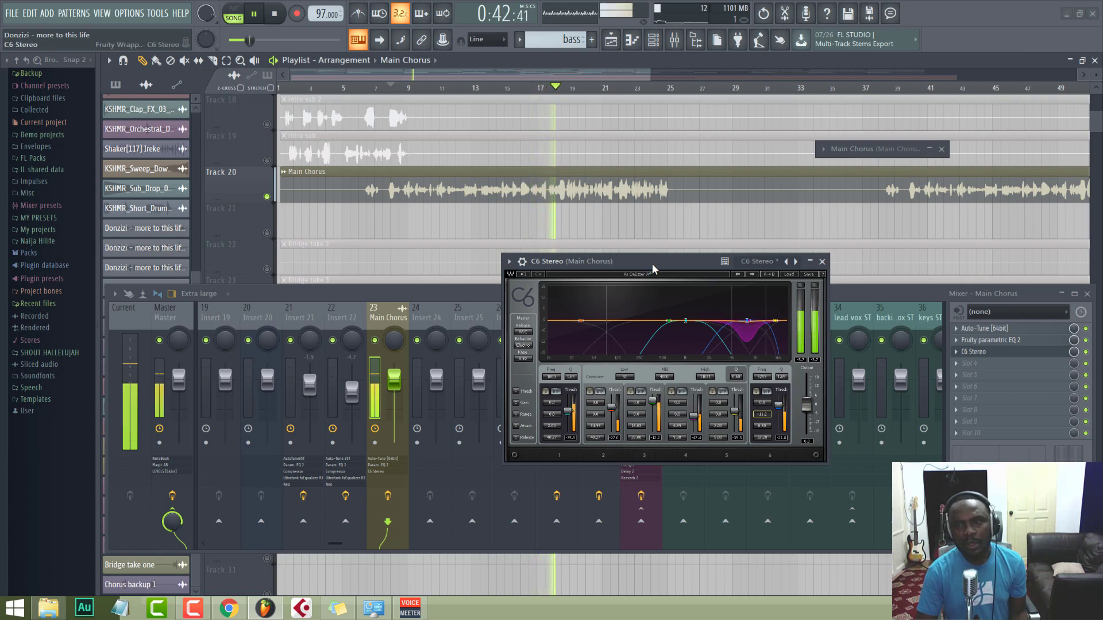
Compare the soloed Main Chorus vocal with Fruity Parametric EQ 2 and C6 bypassed and re-enabled, and audition it in the full mix
{"action": "key", "text": "space"}
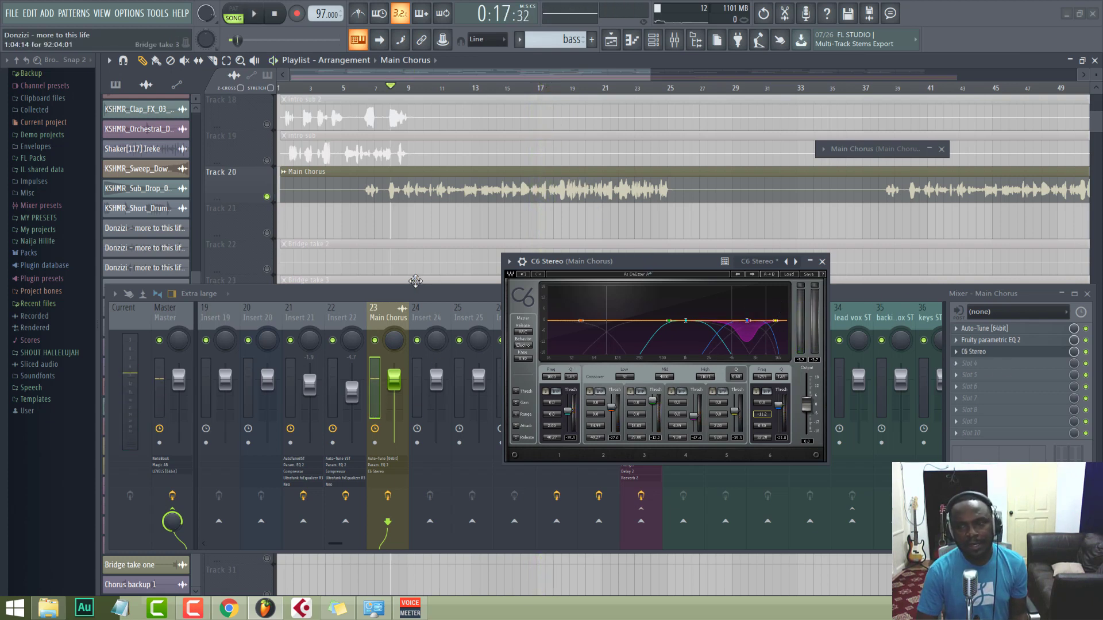
{"action": "left_click", "coordinate": [1085, 341]}
{"action": "left_click", "coordinate": [1086, 352]}
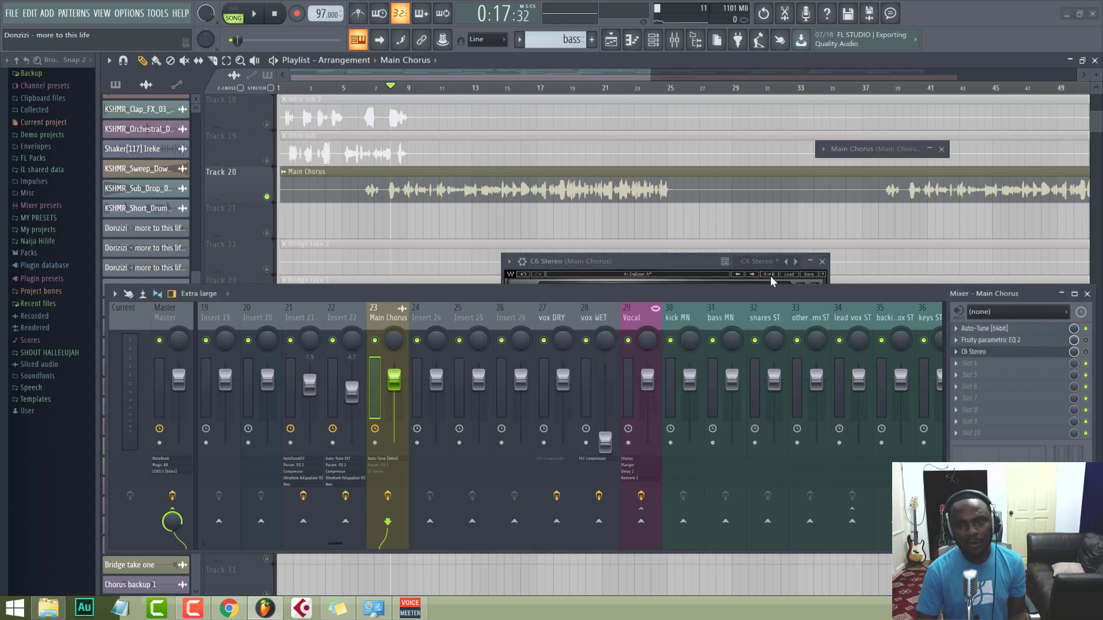
{"action": "left_click", "coordinate": [667, 265]}
{"action": "key", "text": "space"}
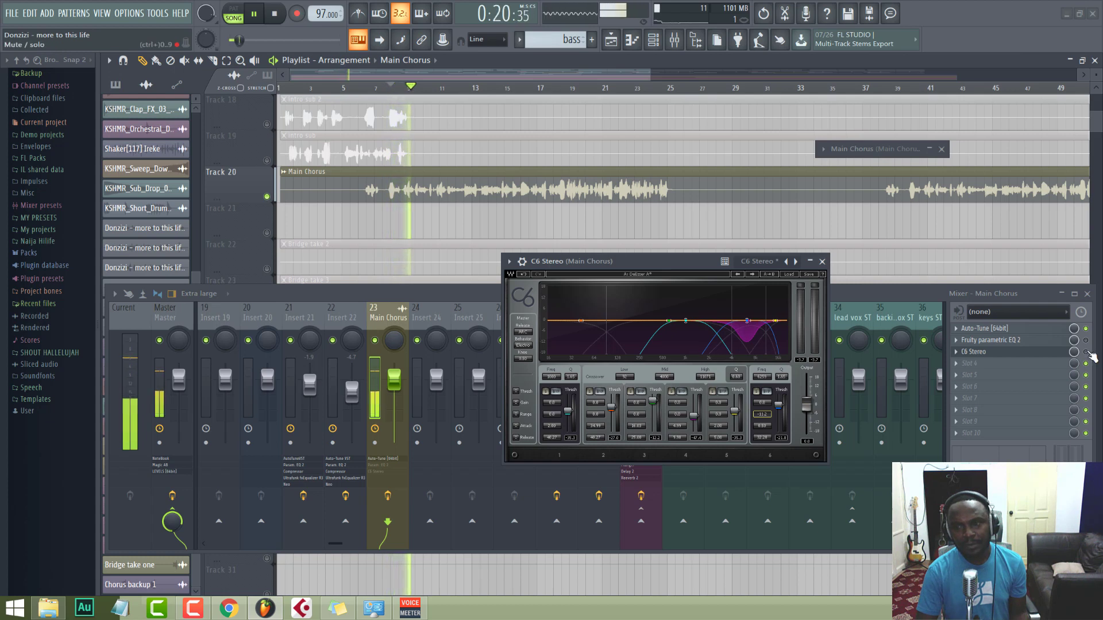
{"action": "key", "text": "space"}
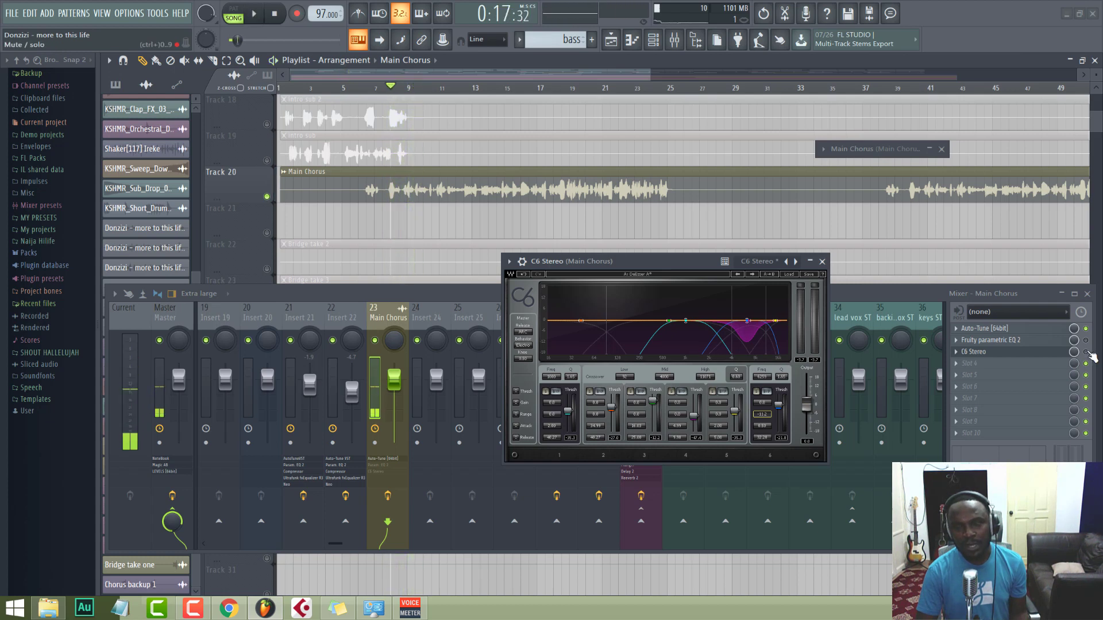
{"action": "key", "text": "space"}
{"action": "left_click", "coordinate": [1085, 352]}
{"action": "left_click", "coordinate": [1085, 340]}
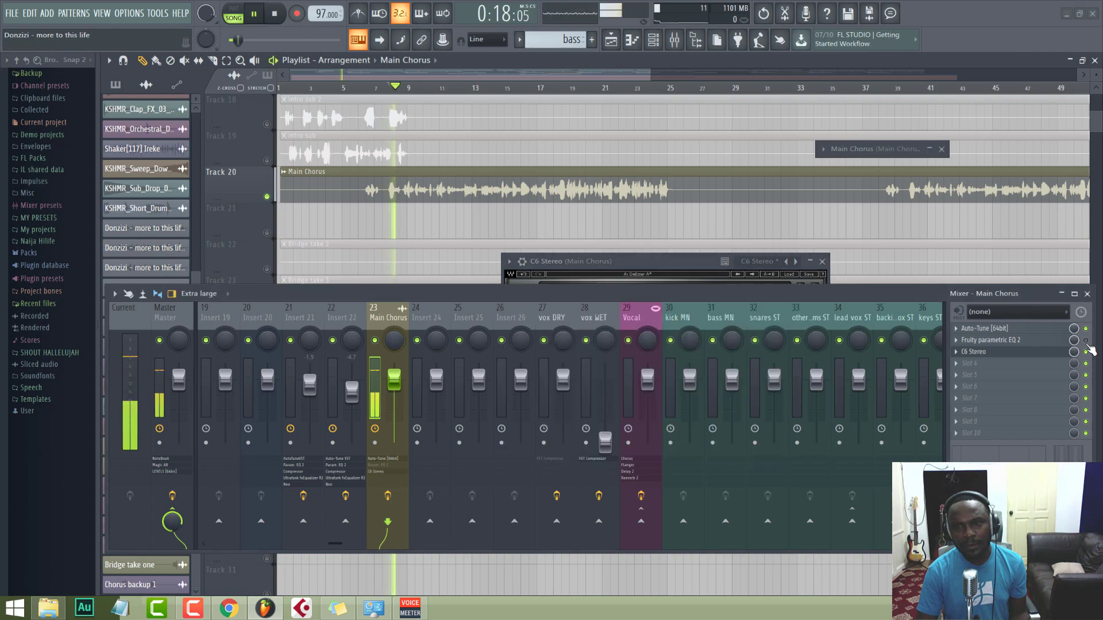
{"action": "left_click", "coordinate": [687, 258]}
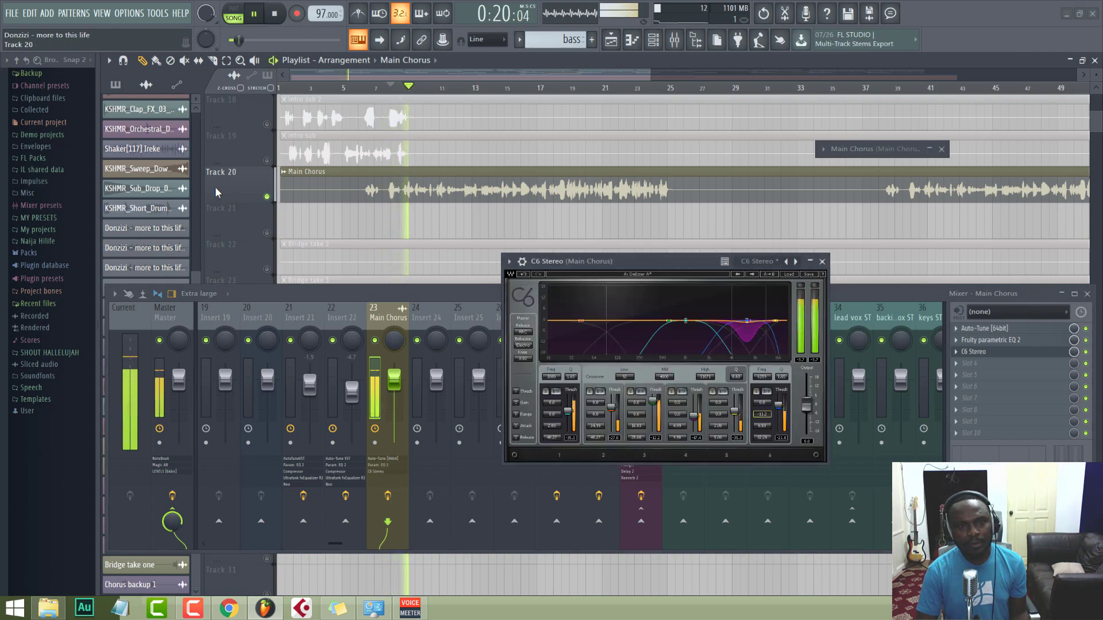
{"action": "right_click", "coordinate": [267, 197]}
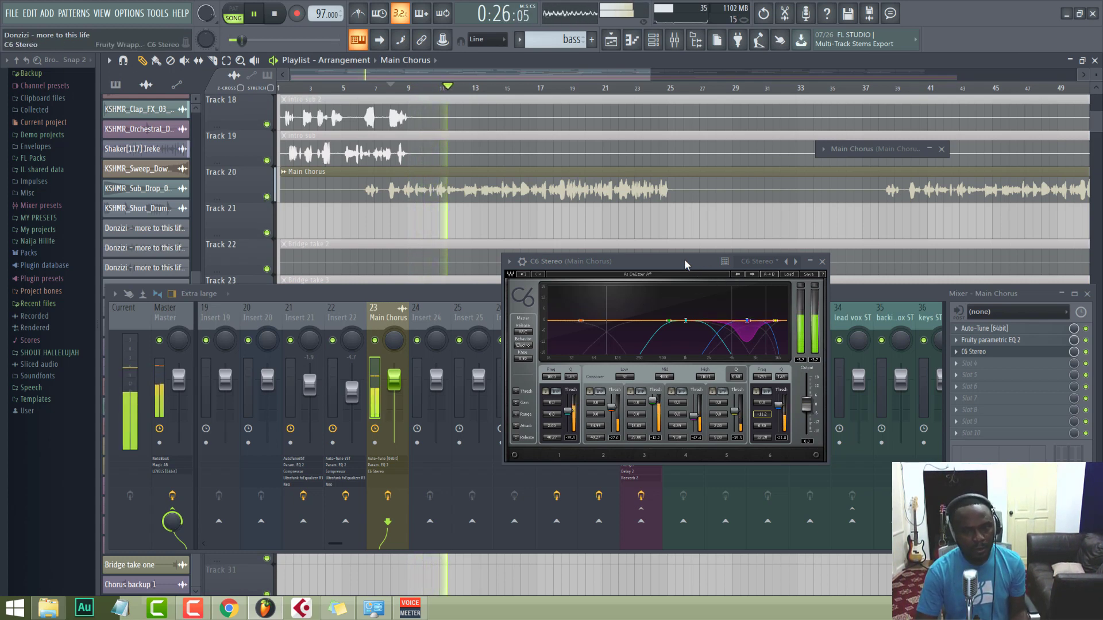
{"action": "key", "text": "space"}
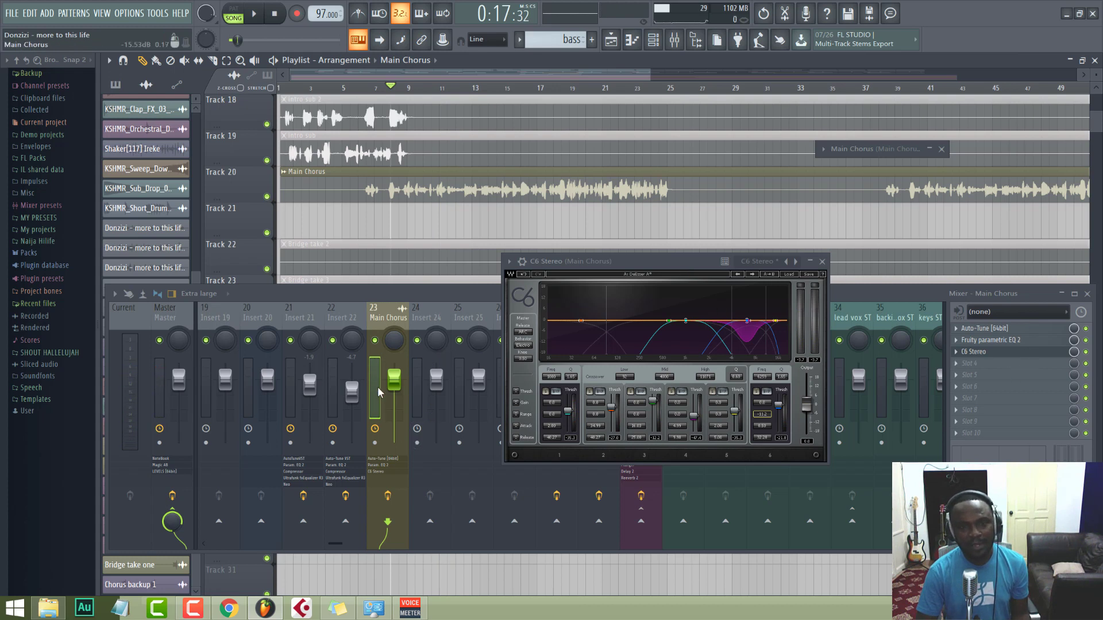
Load DeEsser Stereo into the fourth effect slot and apply its Male Ess preset while playing the soloed Main Chorus vocal
{"action": "right_click", "coordinate": [375, 341]}
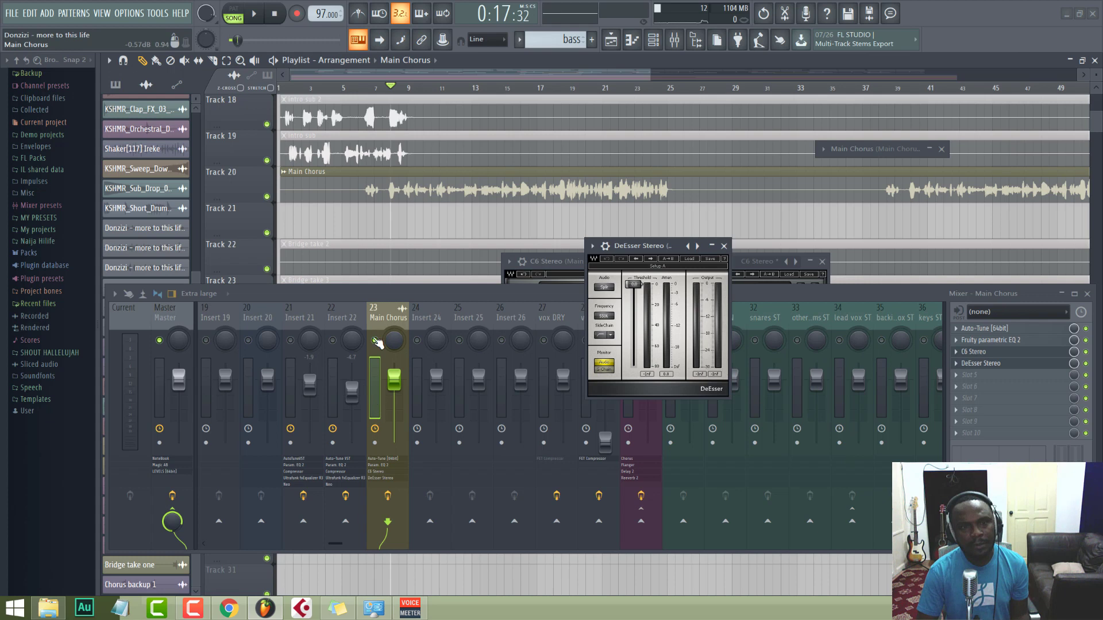
{"action": "key", "text": "space"}
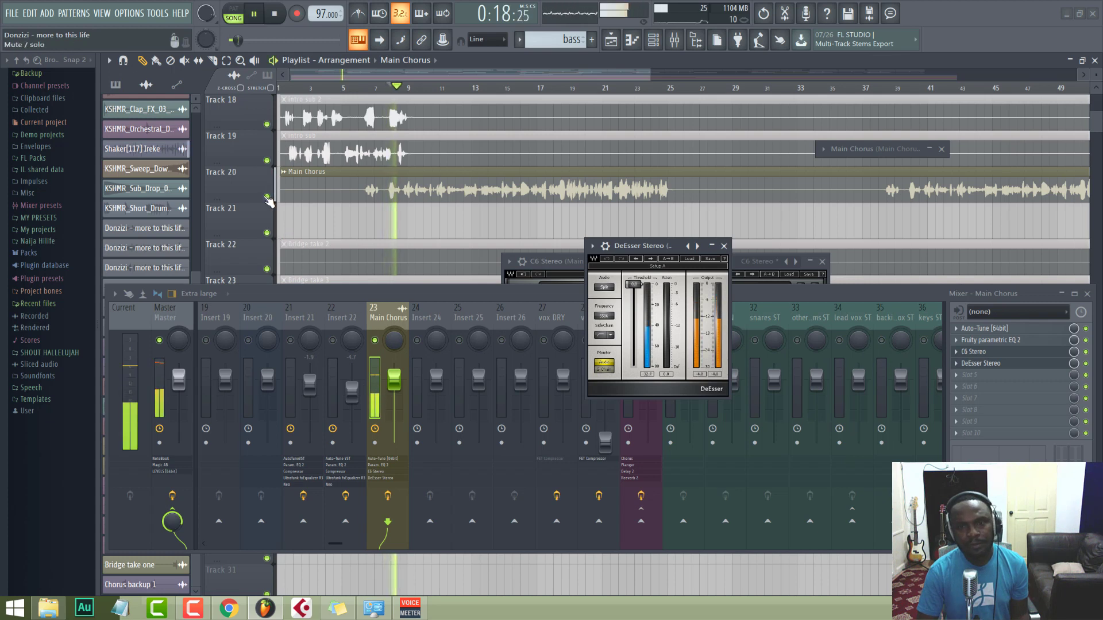
{"action": "right_click", "coordinate": [266, 197]}
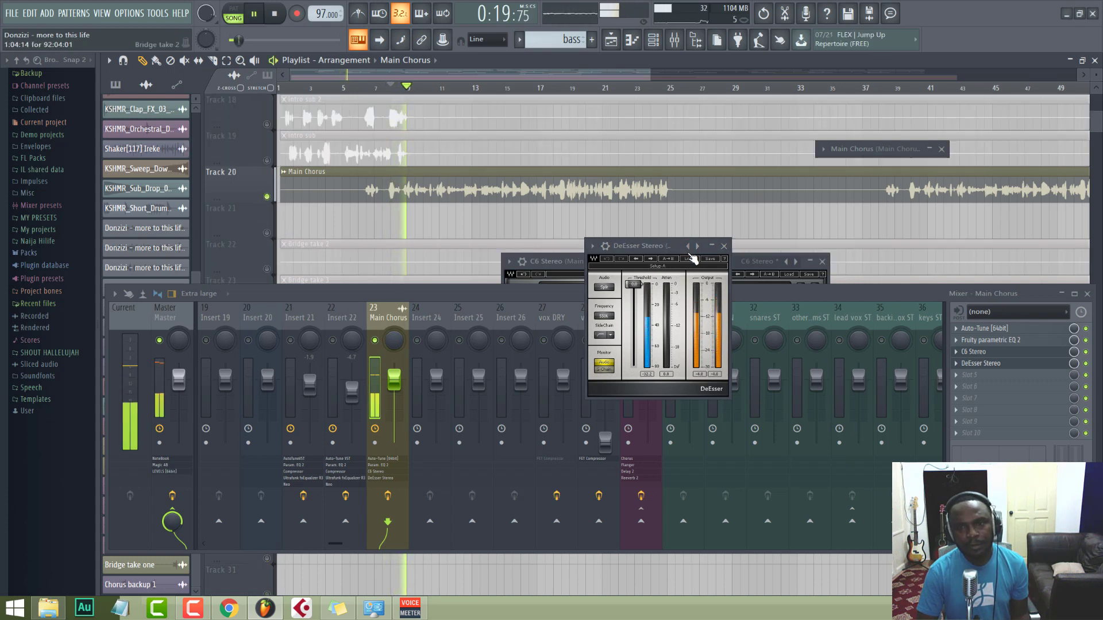
{"action": "left_click", "coordinate": [693, 260]}
{"action": "left_click", "coordinate": [733, 341]}
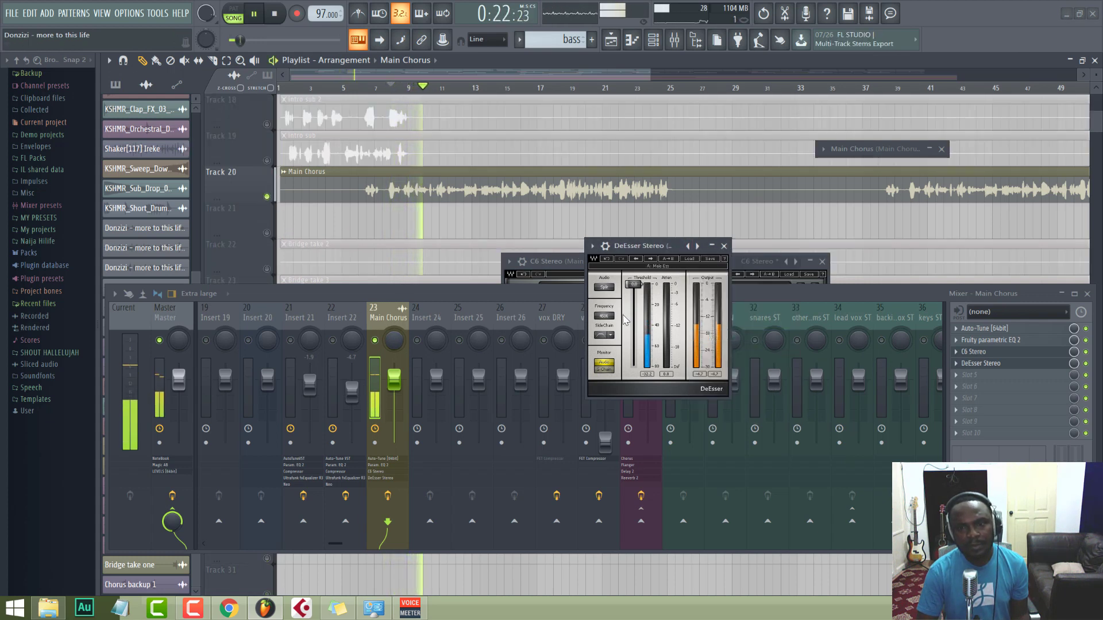
Set the DeEsser threshold to -38.9 dB by ear and close the DeEsser and C6 windows
{"action": "left_click_drag", "start_coordinate": [636, 285], "coordinate": [634, 328]}
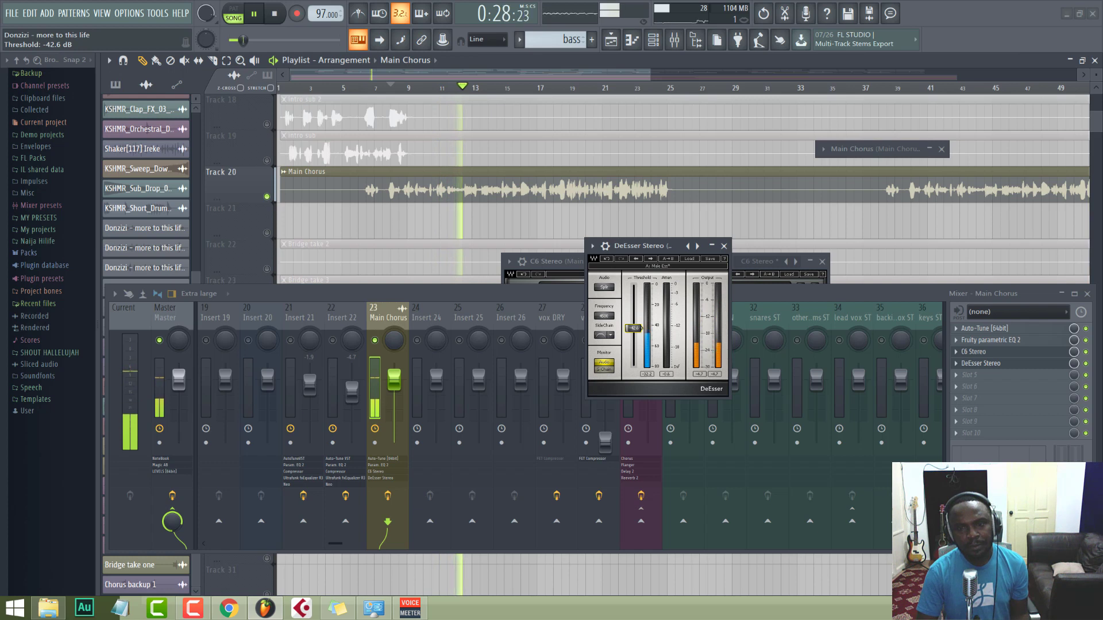
{"action": "left_click_drag", "start_coordinate": [634, 326], "coordinate": [633, 324]}
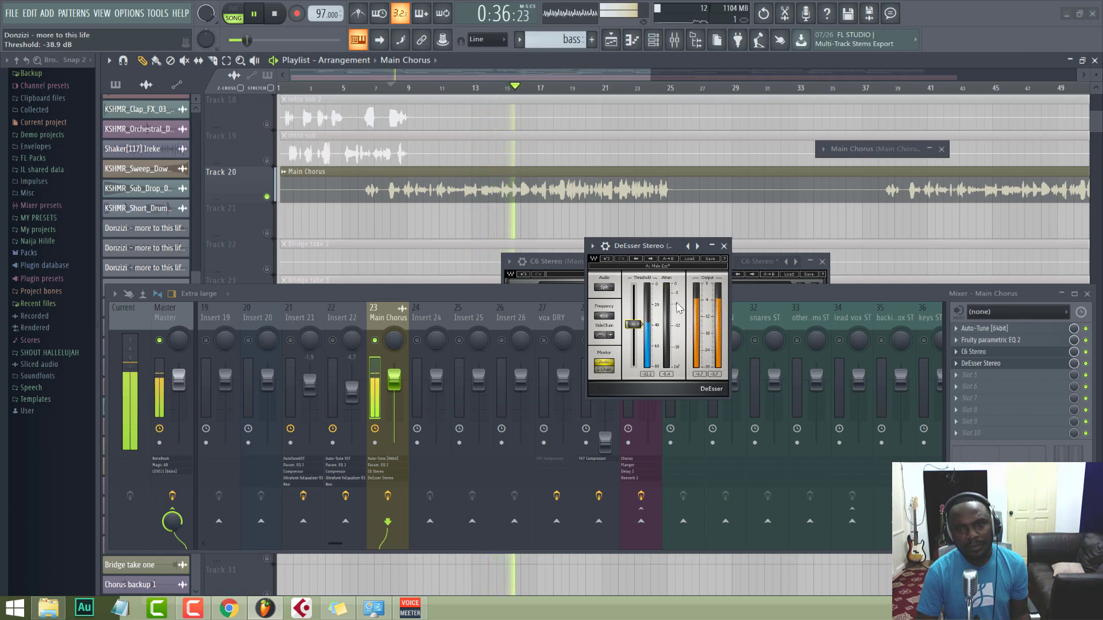
{"action": "left_click", "coordinate": [725, 246]}
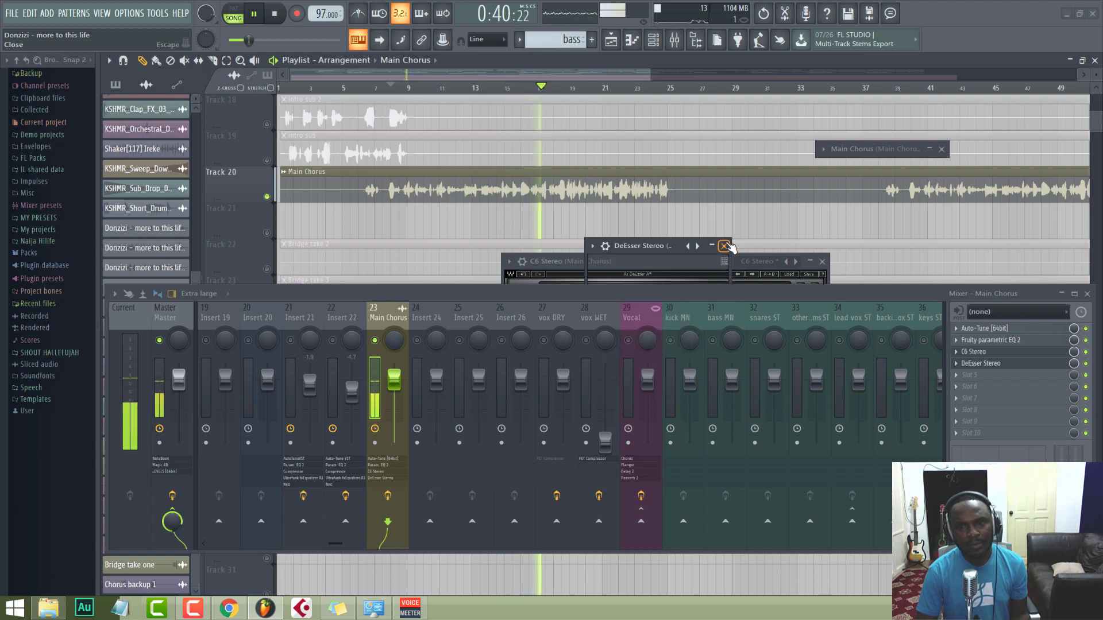
{"action": "key", "text": "space"}
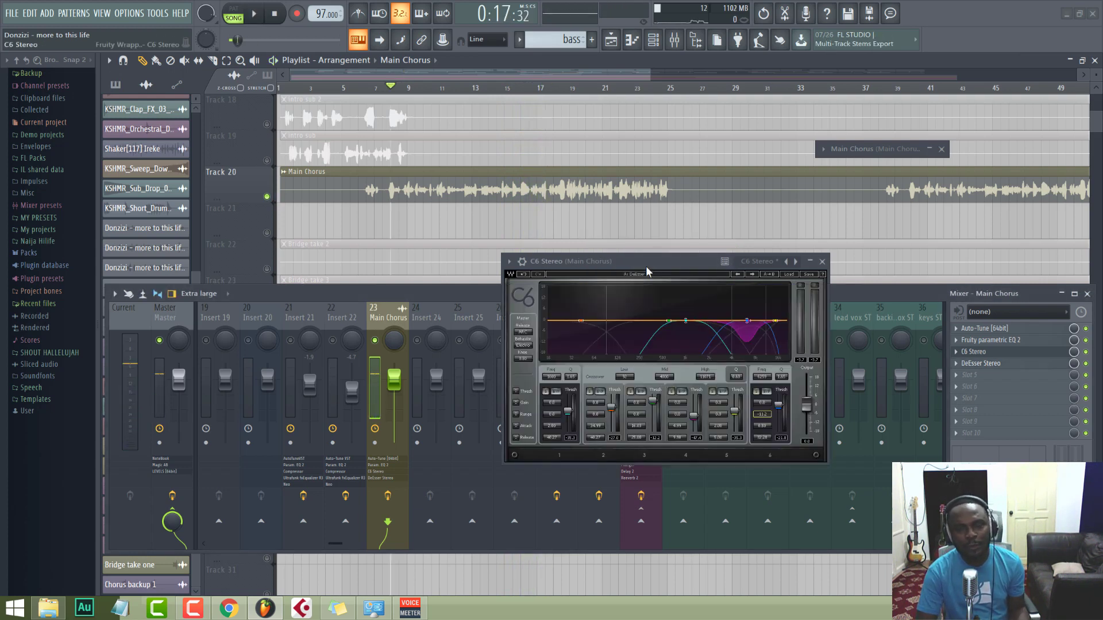
{"action": "left_click", "coordinate": [822, 262]}
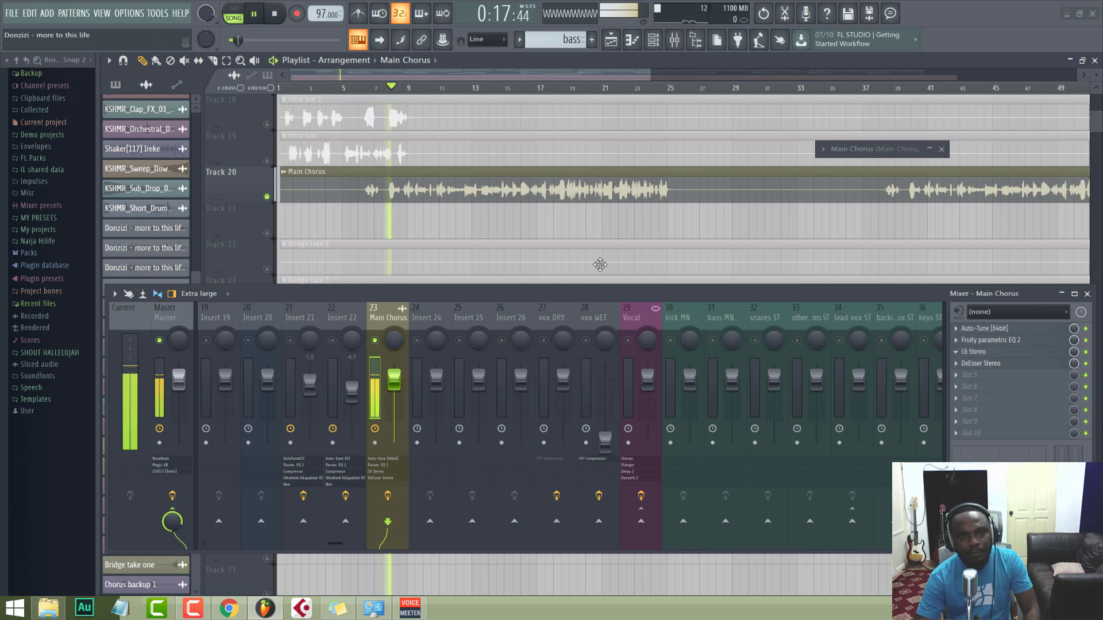
Audition the vocal in the full mix, load FabFilter Pro-C 2 into the fifth effect slot and move its window clear of the Main Chorus channel
{"action": "right_click", "coordinate": [267, 197]}
{"action": "key", "text": "space"}
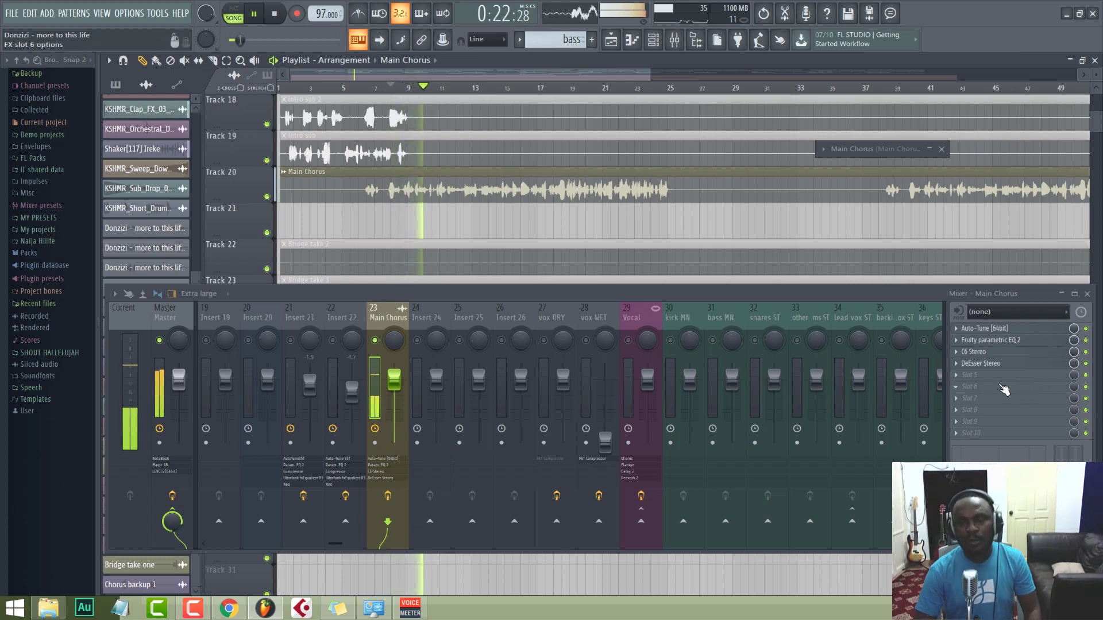
{"action": "key", "text": "space"}
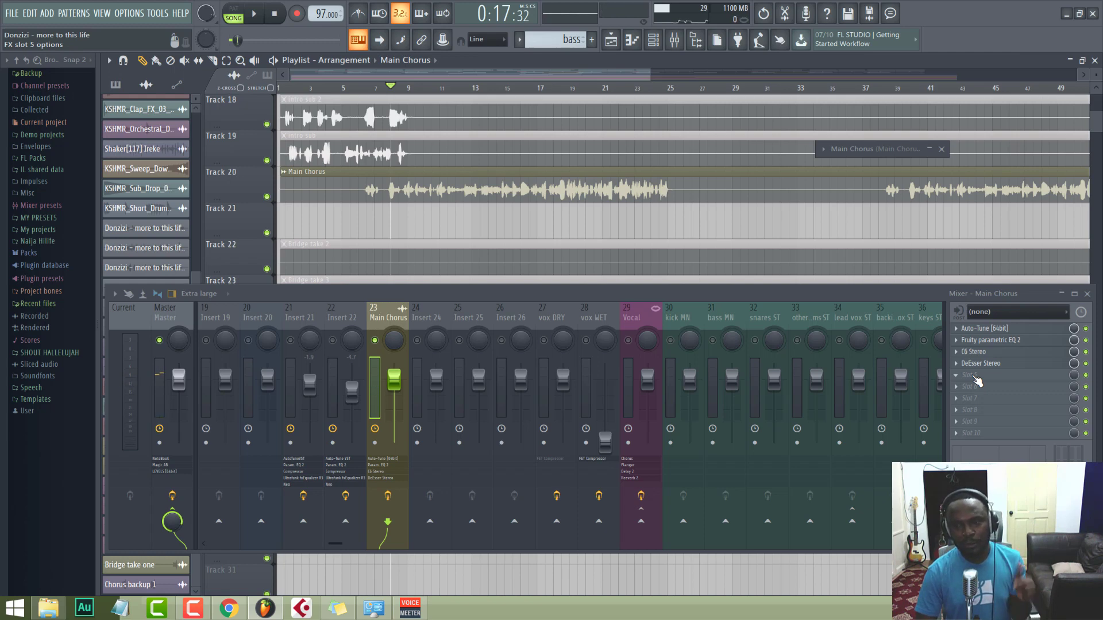
{"action": "left_click", "coordinate": [959, 376]}
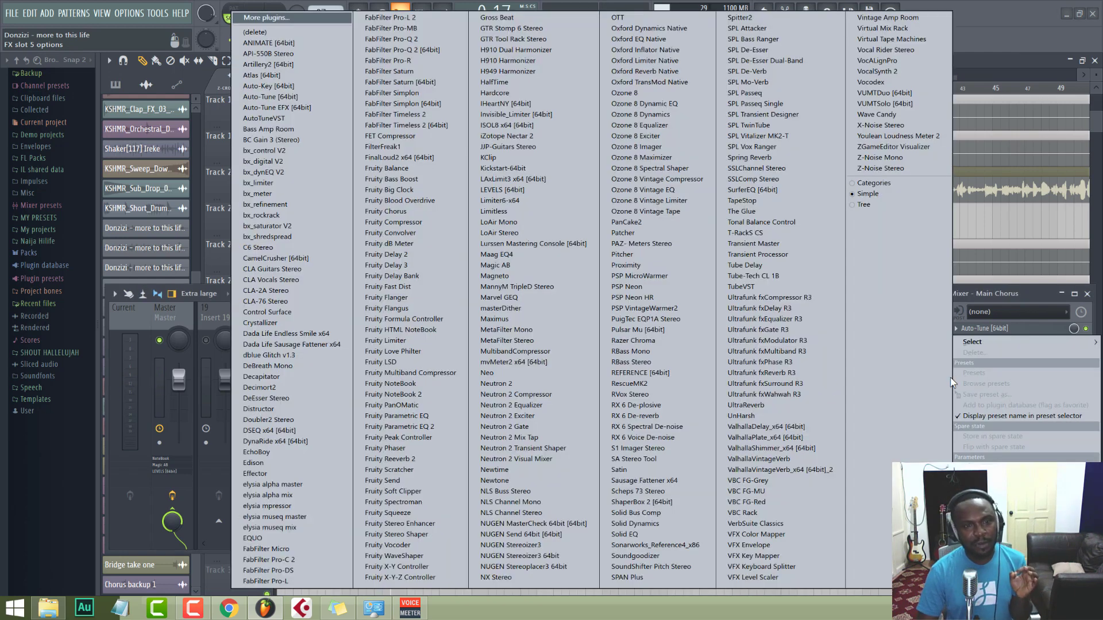
{"action": "left_click", "coordinate": [314, 559]}
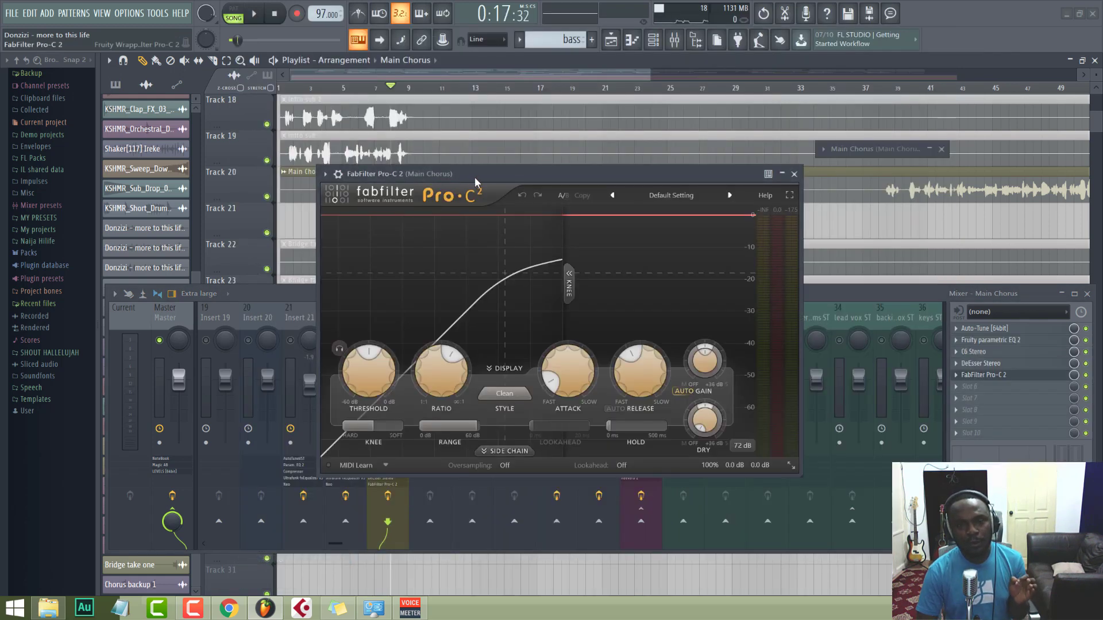
{"action": "left_click_drag", "start_coordinate": [476, 180], "coordinate": [735, 147]}
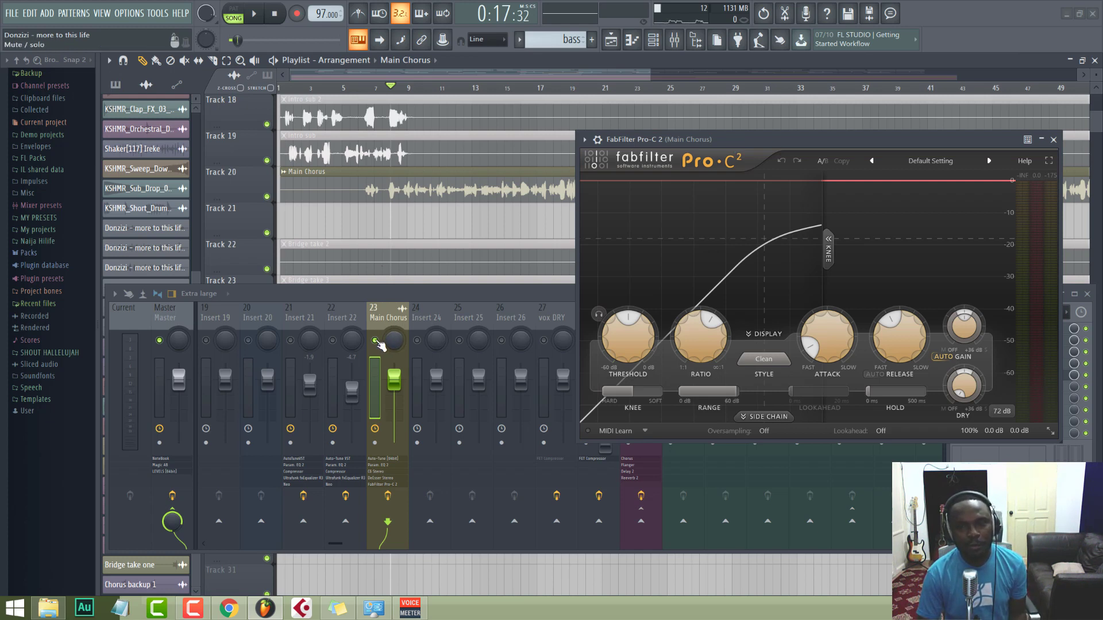
Solo the Main Chorus track and set Pro-C 2's style to Vocal and its threshold to -35.63 dB during playback
{"action": "key", "text": "space"}
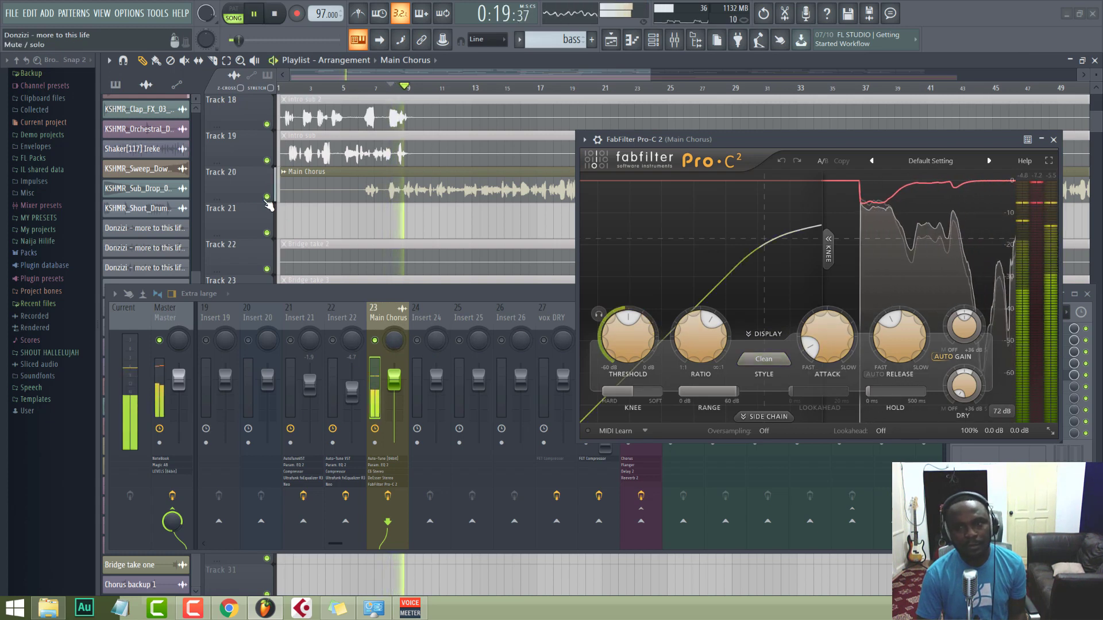
{"action": "right_click", "coordinate": [267, 198]}
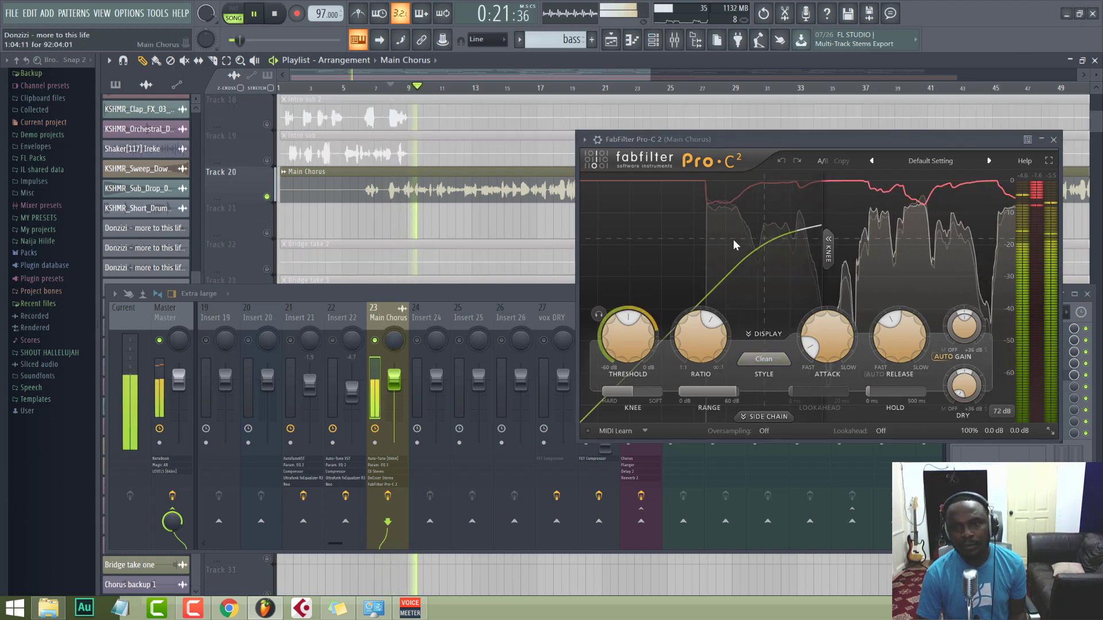
{"action": "left_click", "coordinate": [764, 359]}
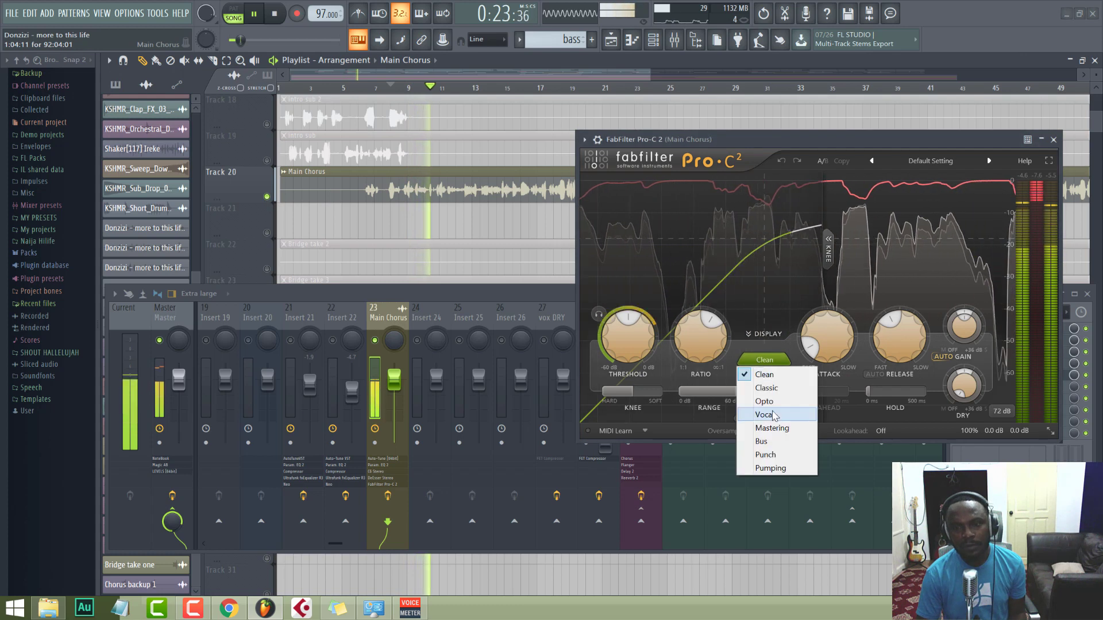
{"action": "left_click", "coordinate": [772, 414]}
{"action": "key", "text": "space"}
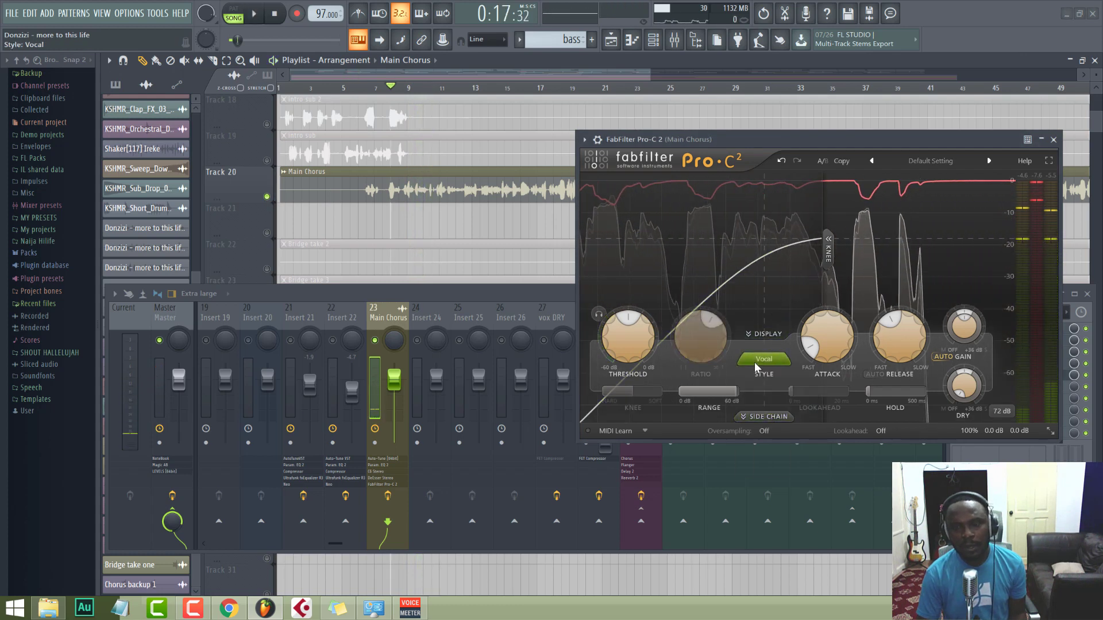
{"action": "key", "text": "space"}
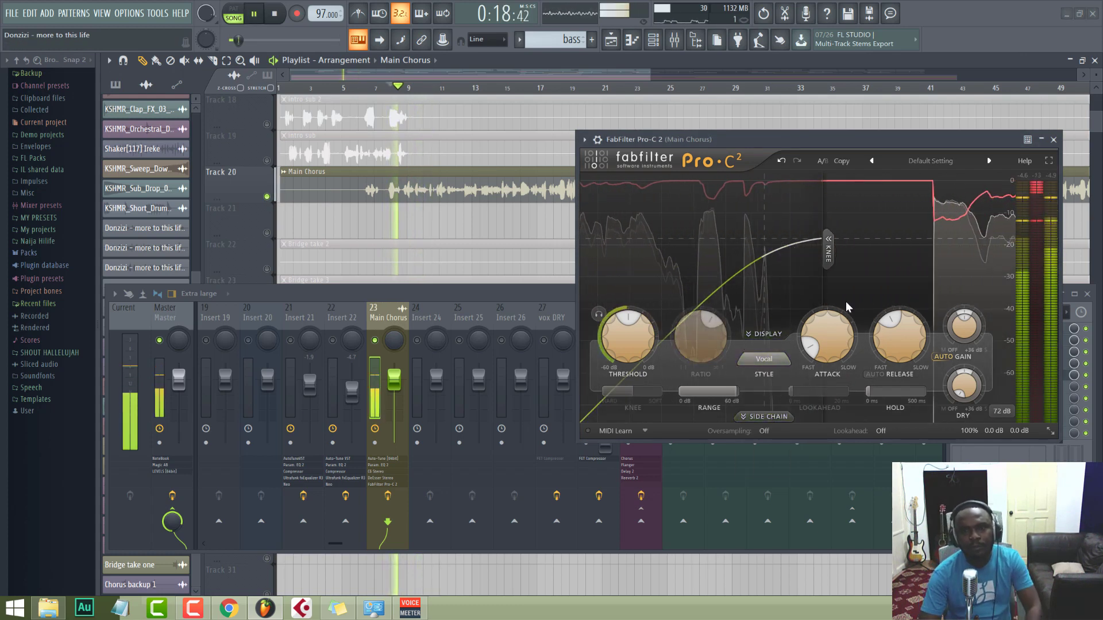
{"action": "left_click_drag", "start_coordinate": [625, 357], "coordinate": [618, 382]}
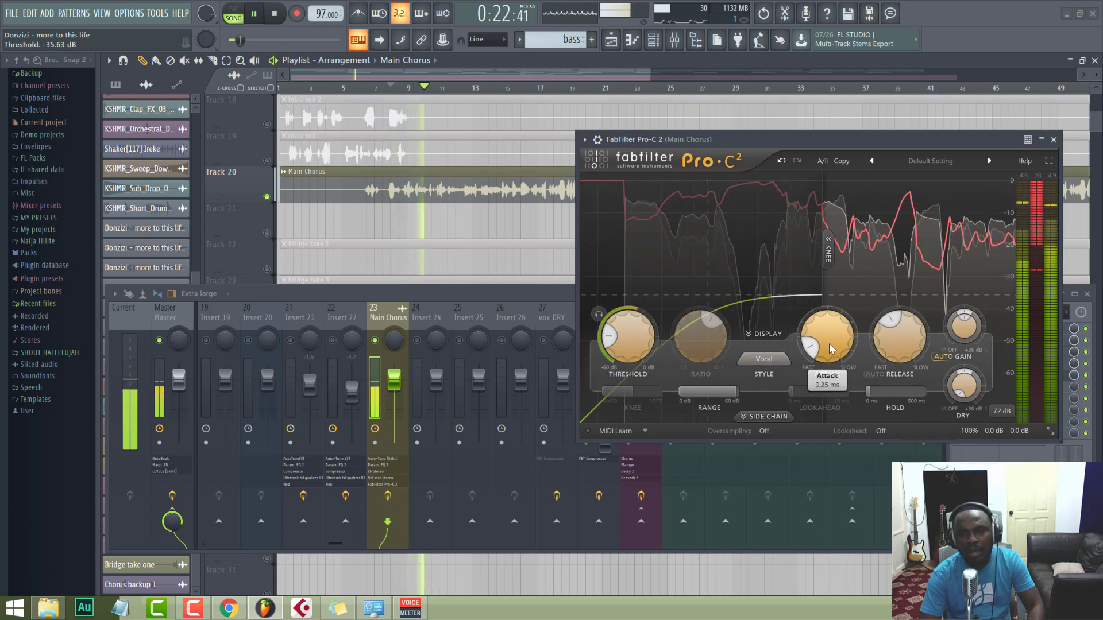
Turn off Pro-C 2's Auto Gain and raise the wet gain to +8.94 dB
{"action": "key", "text": "space"}
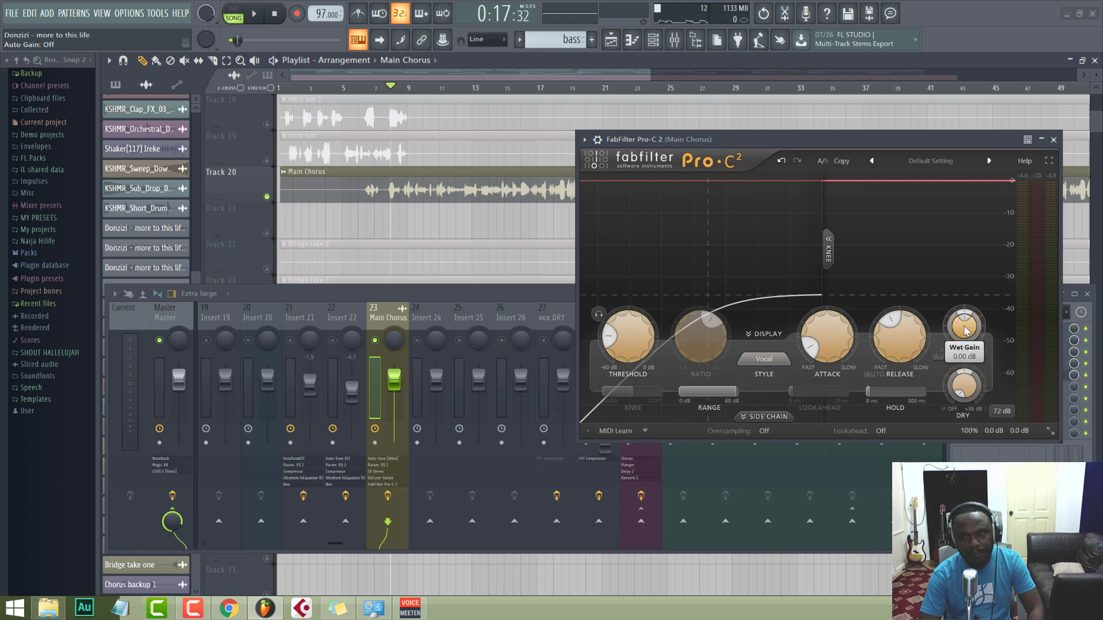
{"action": "key", "text": "space"}
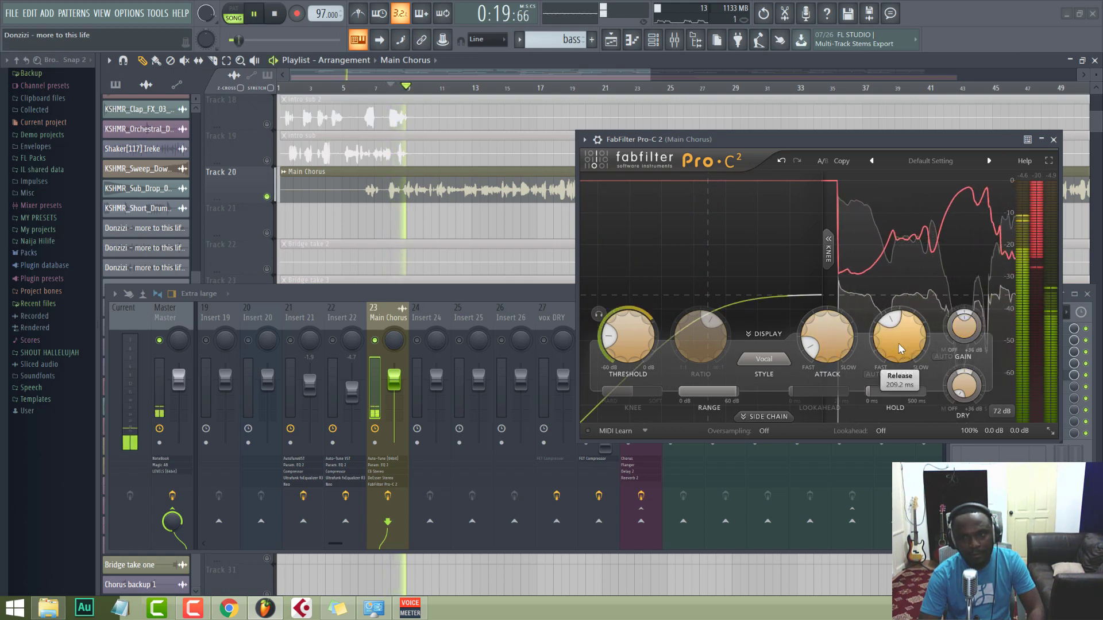
{"action": "left_click_drag", "start_coordinate": [960, 333], "coordinate": [956, 298]}
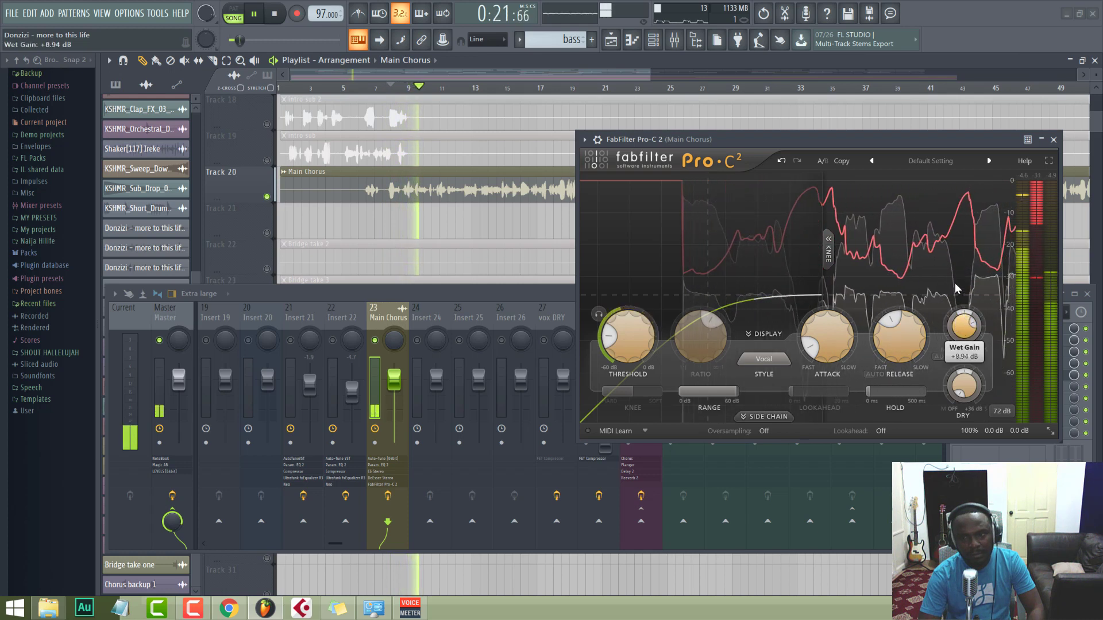
Set Pro-C 2's release to 167.9 ms and attack to 0.70 ms, comparing the vocal soloed and in the full mix
{"action": "left_click_drag", "start_coordinate": [896, 352], "coordinate": [816, 398]}
{"action": "left_click_drag", "start_coordinate": [896, 342], "coordinate": [893, 318]}
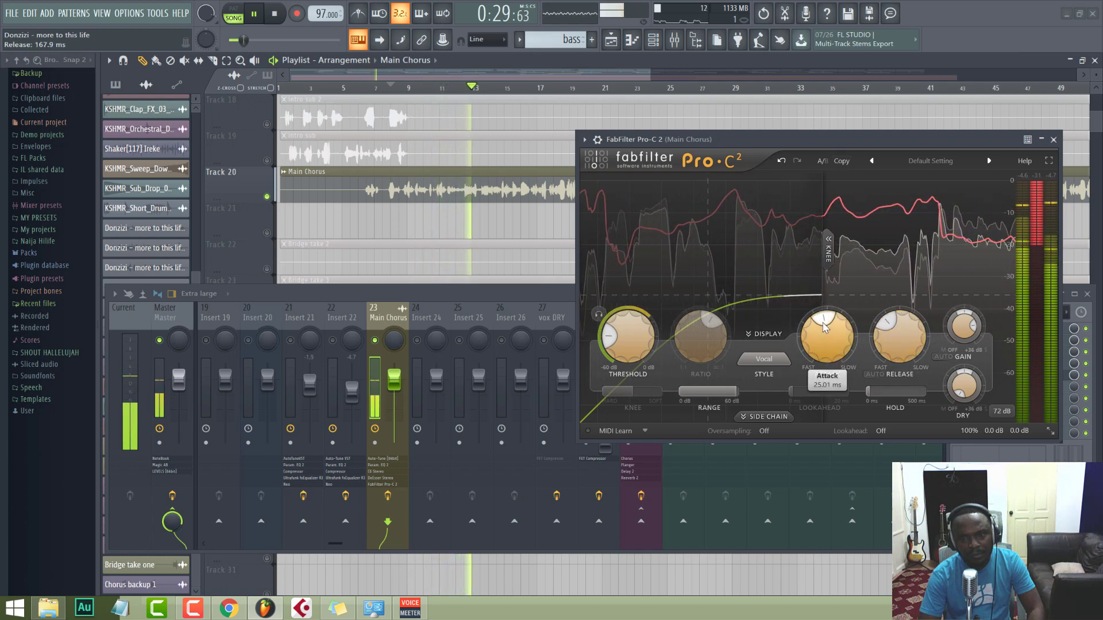
{"action": "left_click_drag", "start_coordinate": [825, 327], "coordinate": [824, 348]}
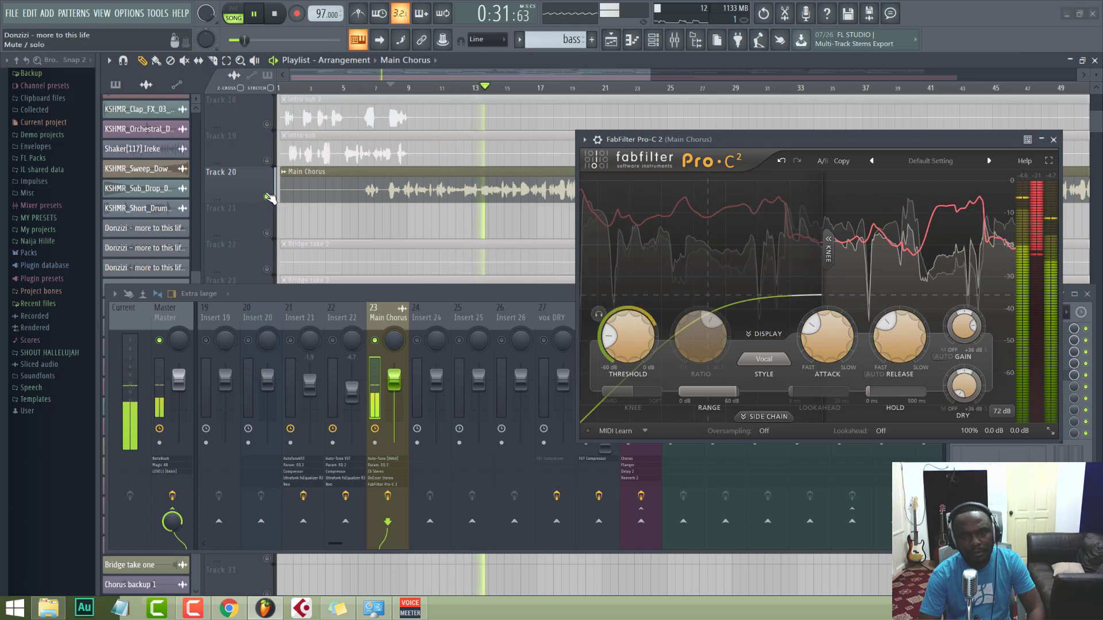
{"action": "right_click", "coordinate": [267, 197]}
{"action": "mouse_move", "coordinate": [840, 360]}
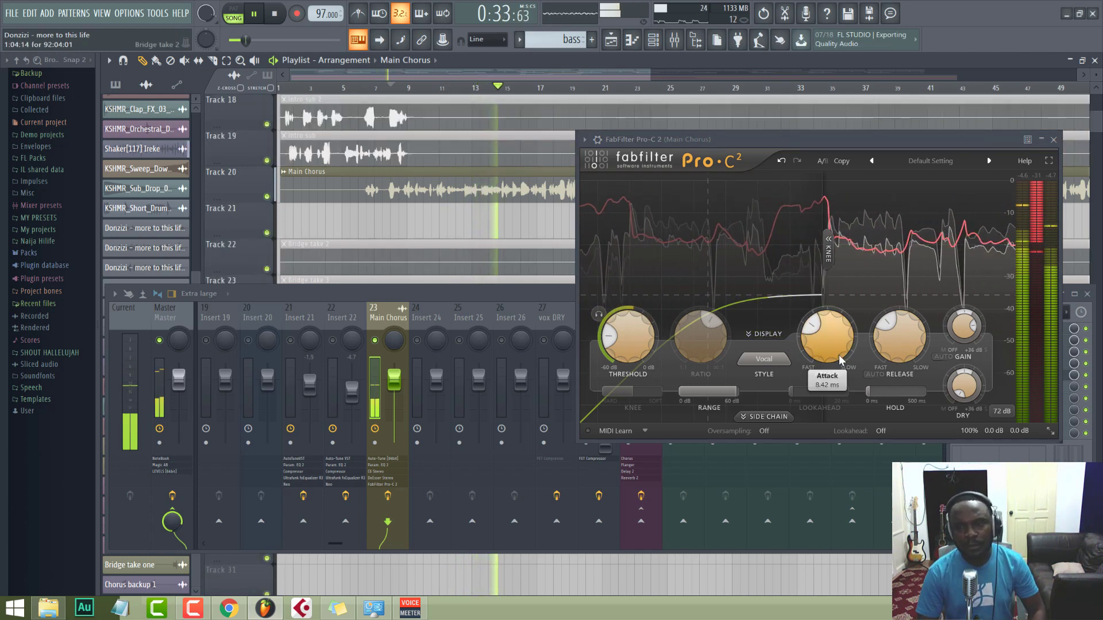
{"action": "left_click_drag", "start_coordinate": [840, 360], "coordinate": [822, 380]}
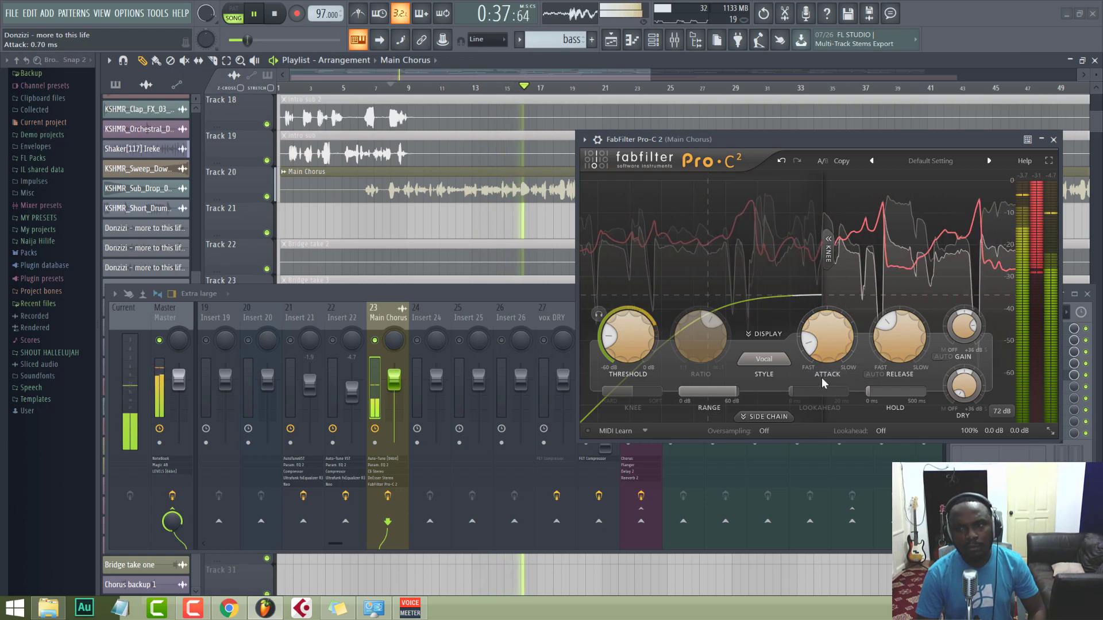
Set Pro-C 2's release to 326.3 ms during playback and stop the song
{"action": "mouse_move", "coordinate": [812, 357]}
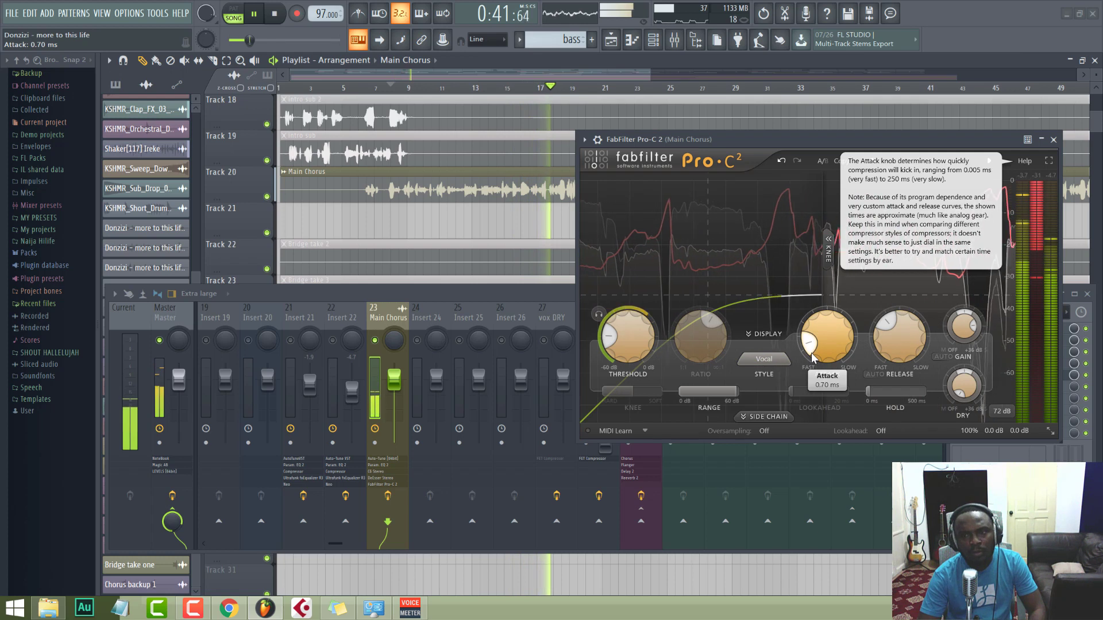
{"action": "mouse_move", "coordinate": [885, 339]}
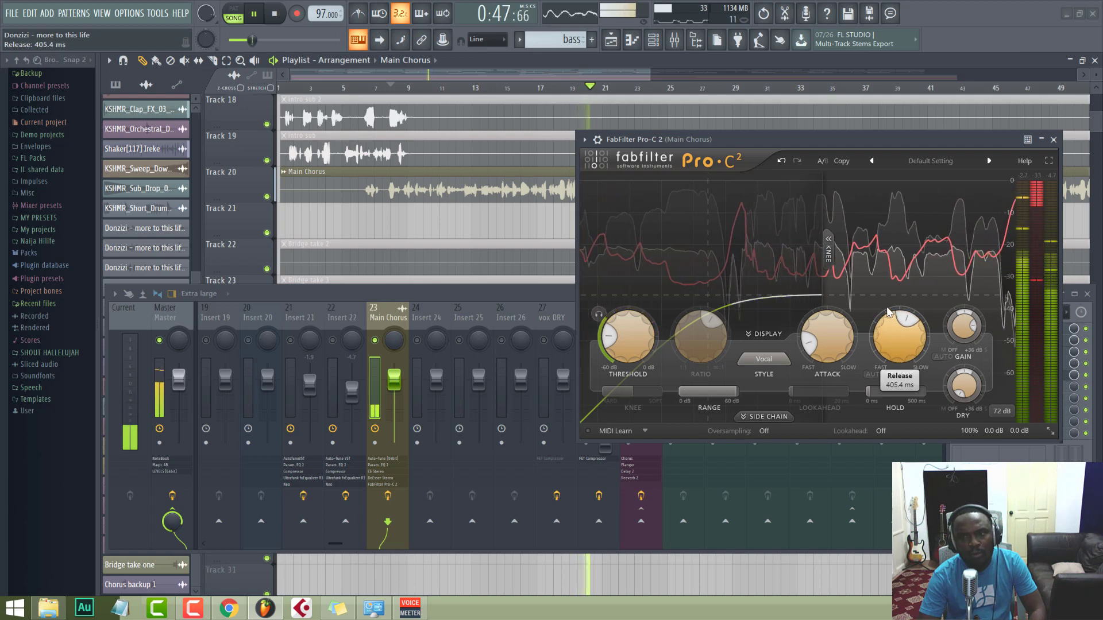
{"action": "left_click_drag", "start_coordinate": [888, 312], "coordinate": [890, 326]}
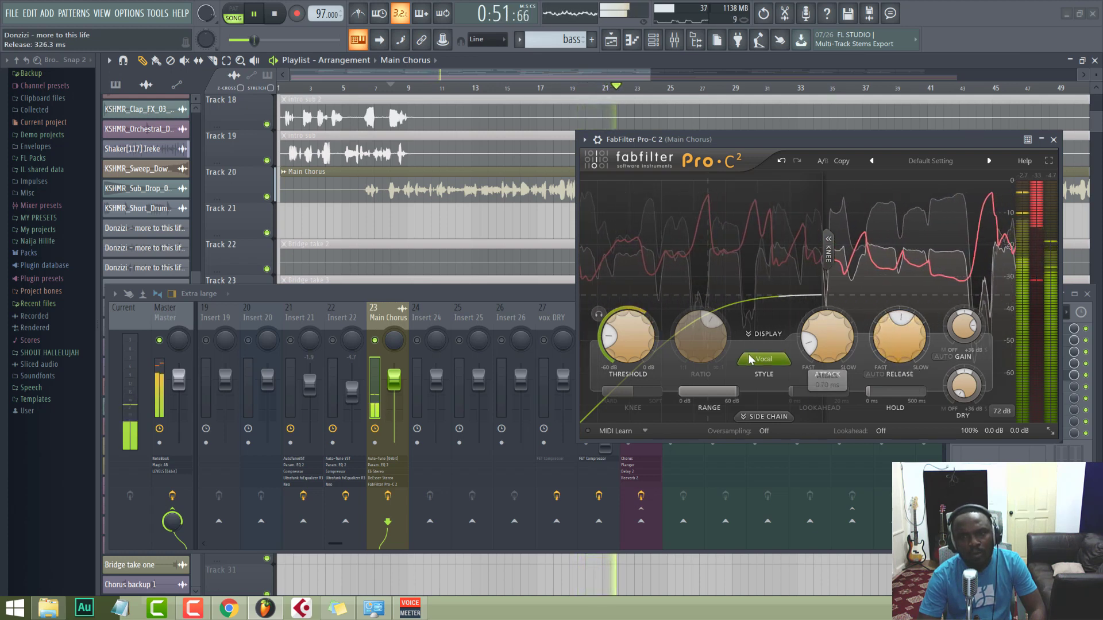
{"action": "key", "text": "space"}
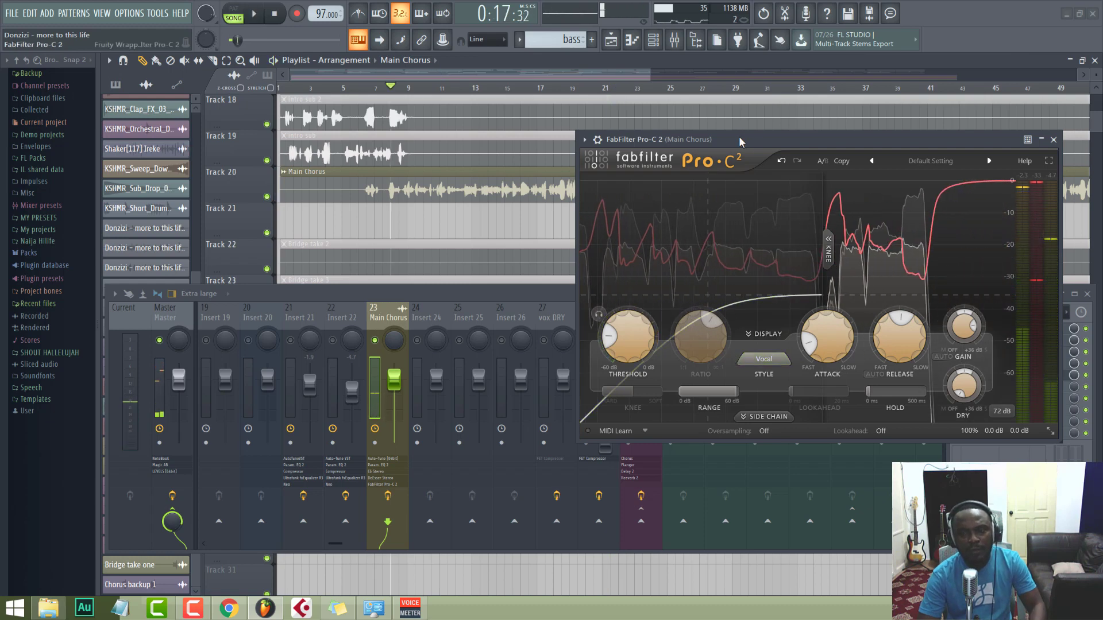
Move the Pro-C 2 window clear of the mixer's effect slots and raise the threshold to -14.58 dB during playback
{"action": "mouse_move", "coordinate": [884, 356]}
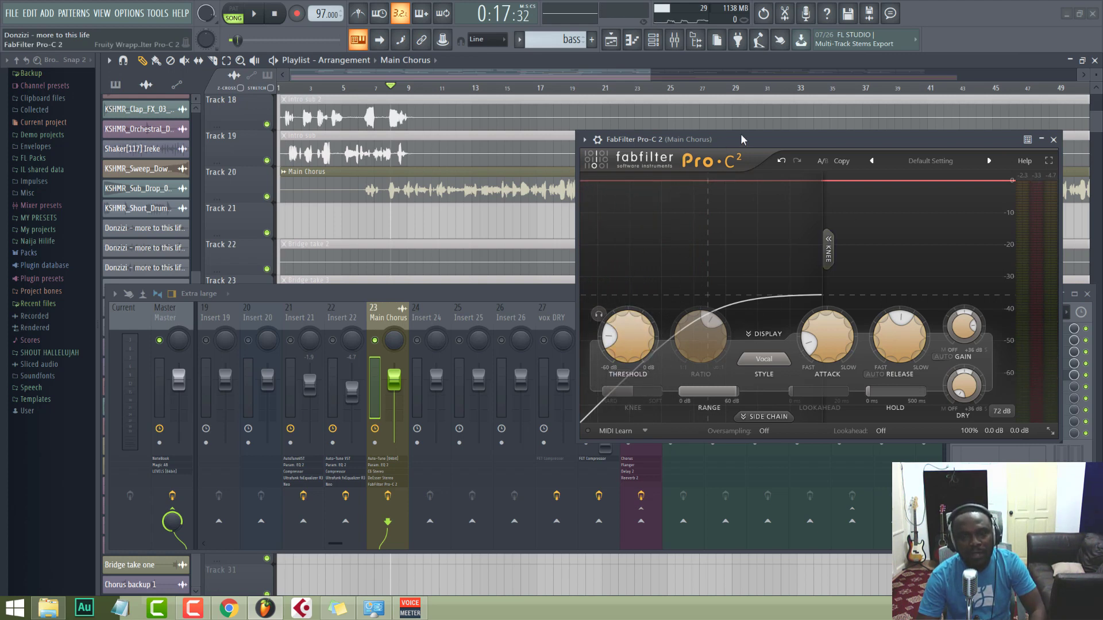
{"action": "left_click_drag", "start_coordinate": [741, 139], "coordinate": [609, 142]}
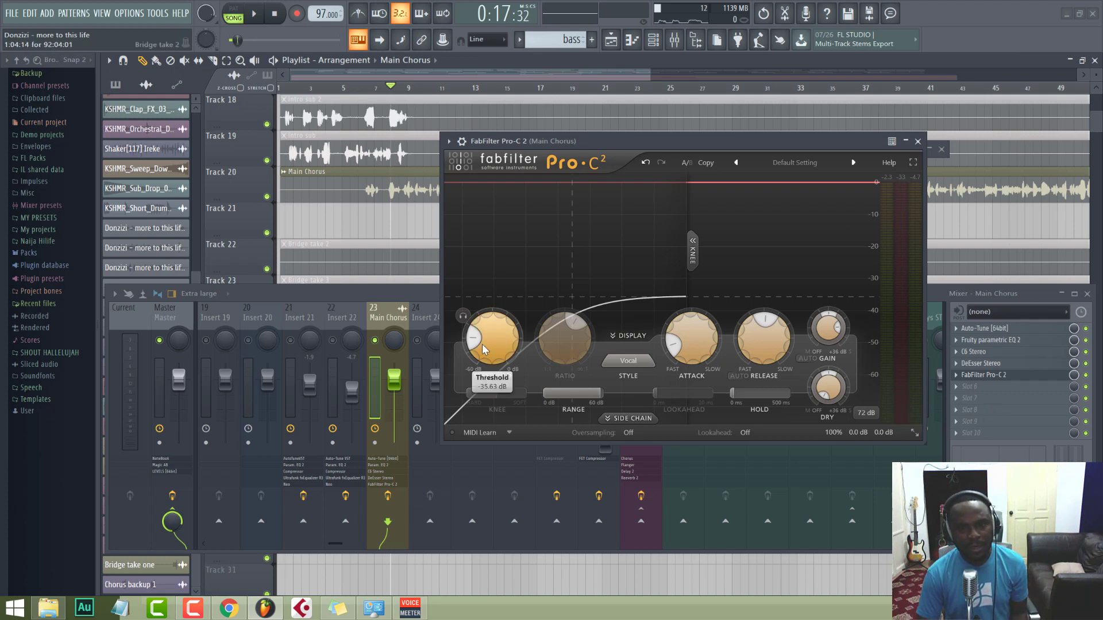
{"action": "left_click_drag", "start_coordinate": [482, 349], "coordinate": [488, 328]}
{"action": "key", "text": "space"}
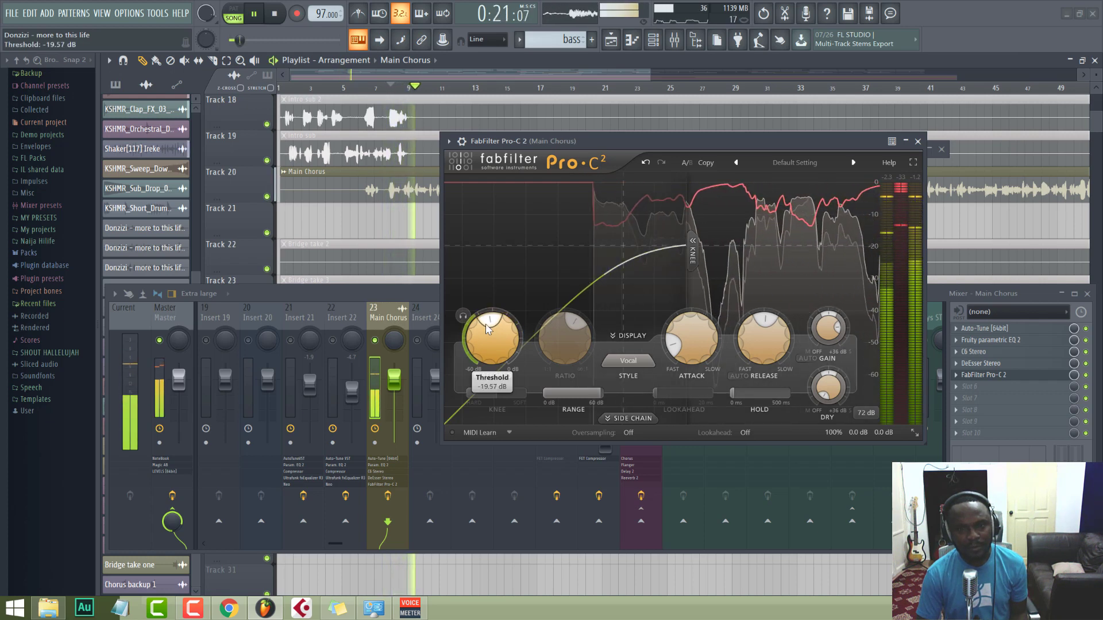
{"action": "left_click_drag", "start_coordinate": [486, 329], "coordinate": [486, 324]}
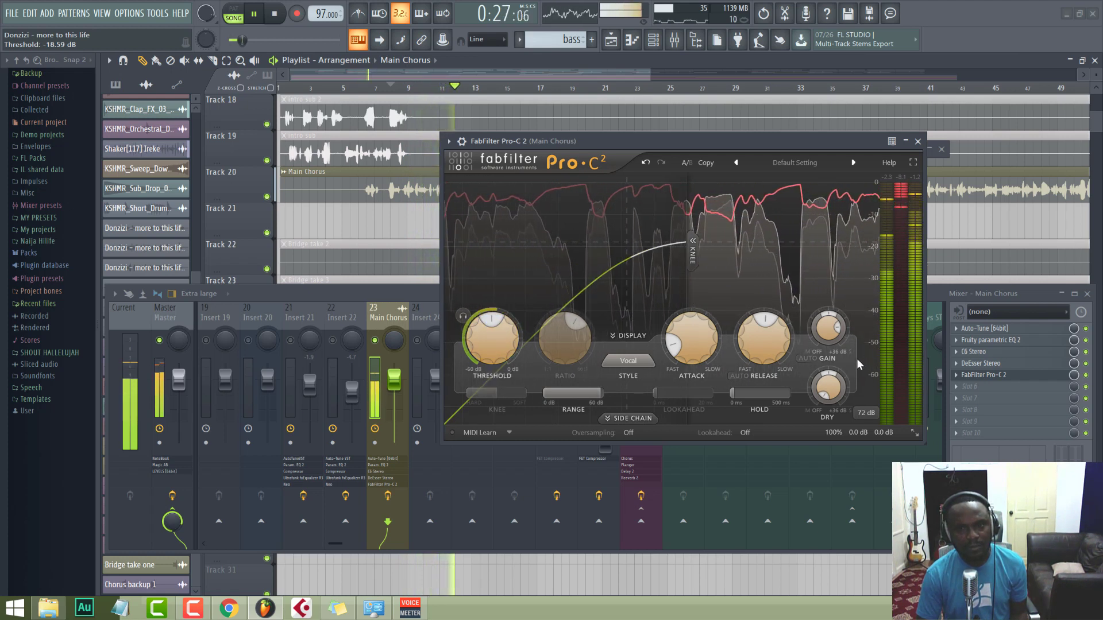
{"action": "mouse_move", "coordinate": [485, 346]}
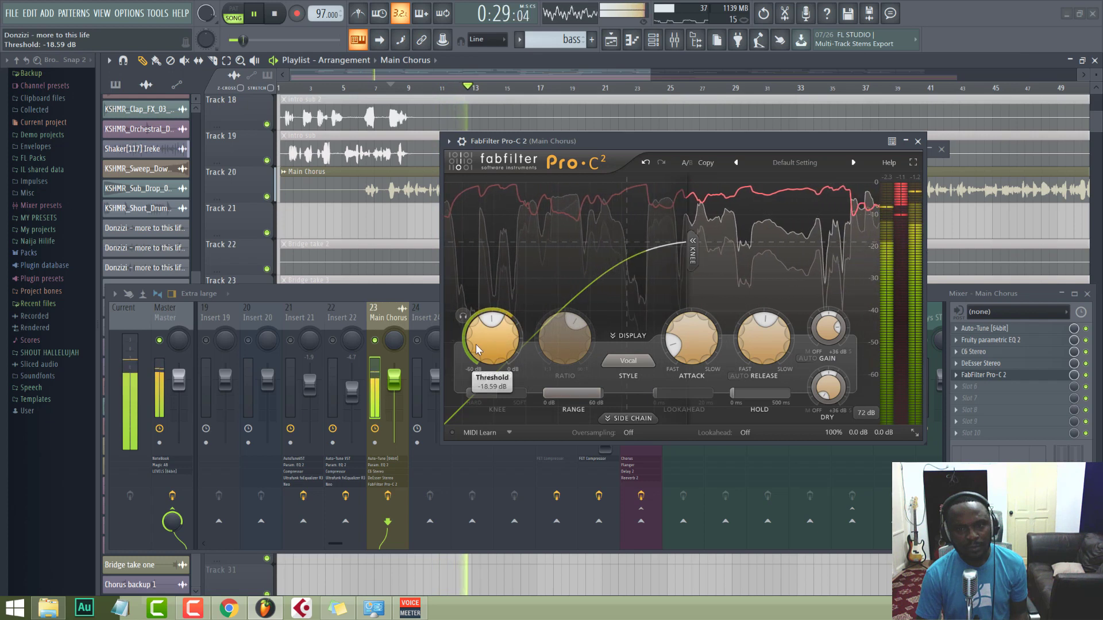
{"action": "left_click_drag", "start_coordinate": [476, 344], "coordinate": [474, 331]}
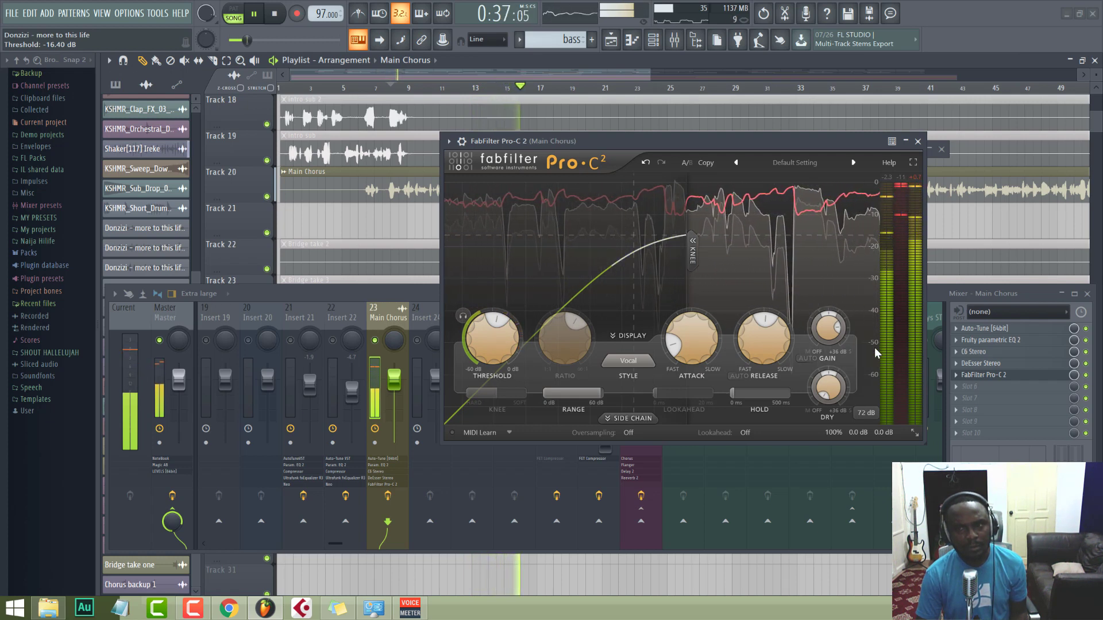
{"action": "mouse_move", "coordinate": [826, 338]}
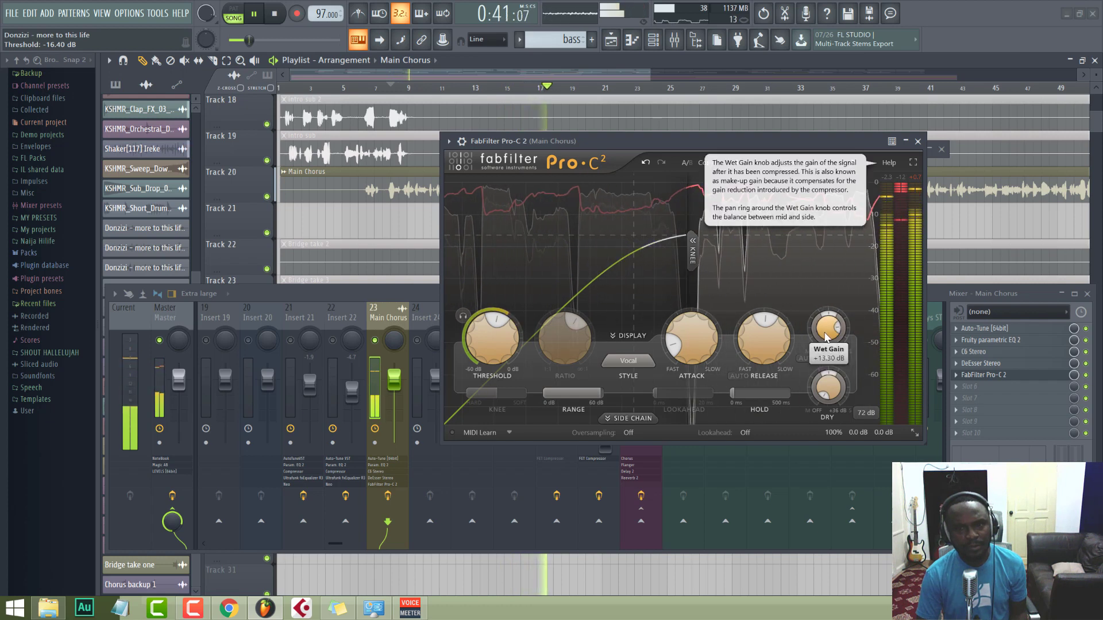
{"action": "mouse_move", "coordinate": [484, 336]}
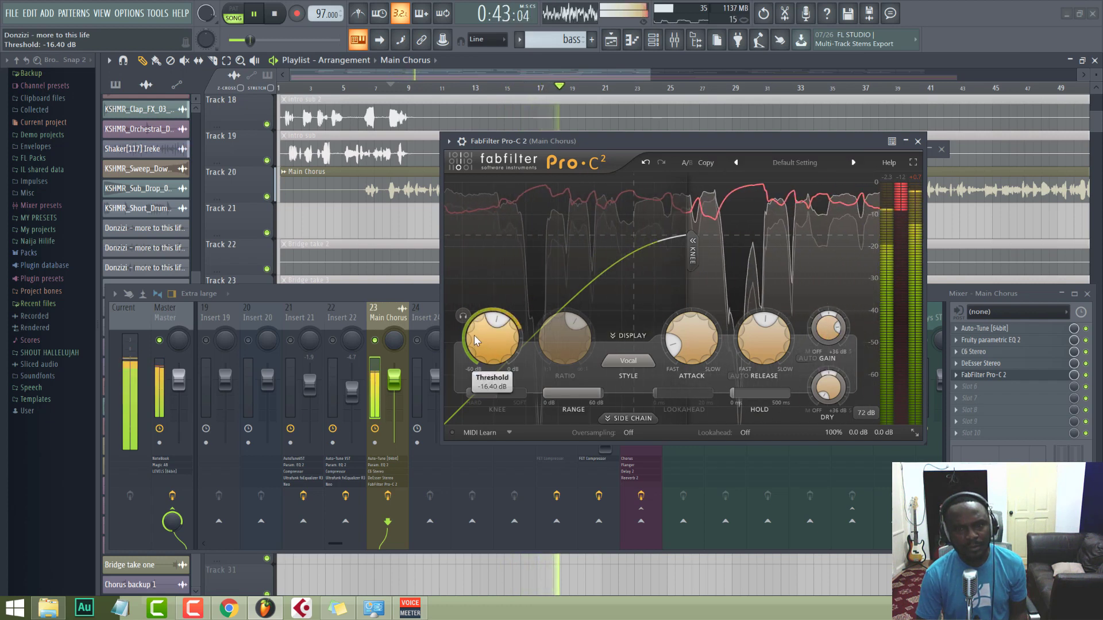
{"action": "left_click_drag", "start_coordinate": [474, 335], "coordinate": [474, 322]}
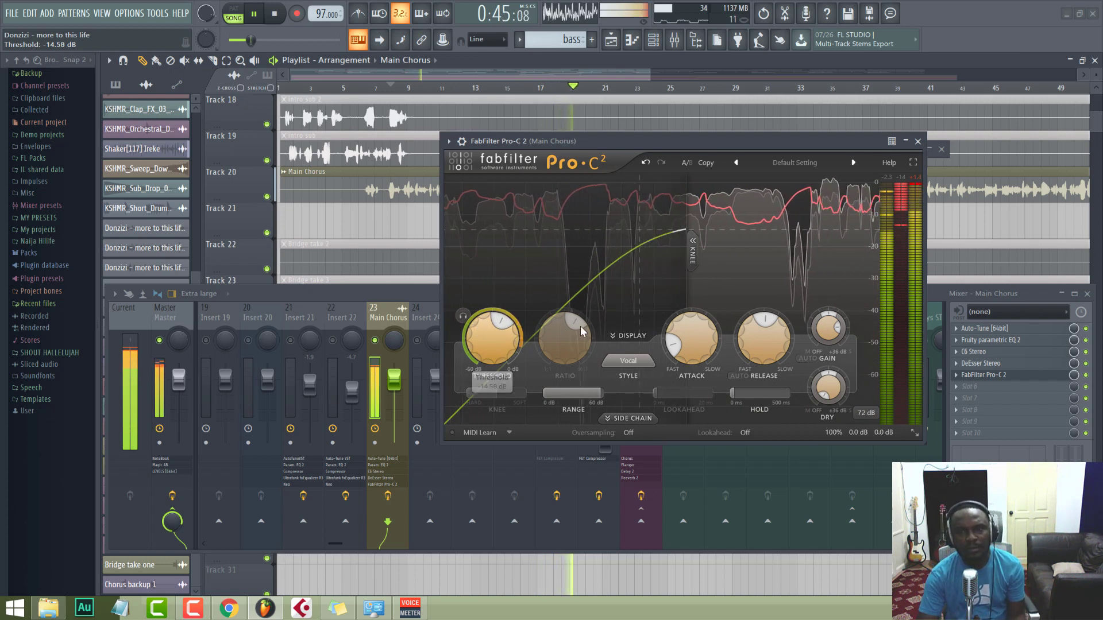
{"action": "key", "text": "space"}
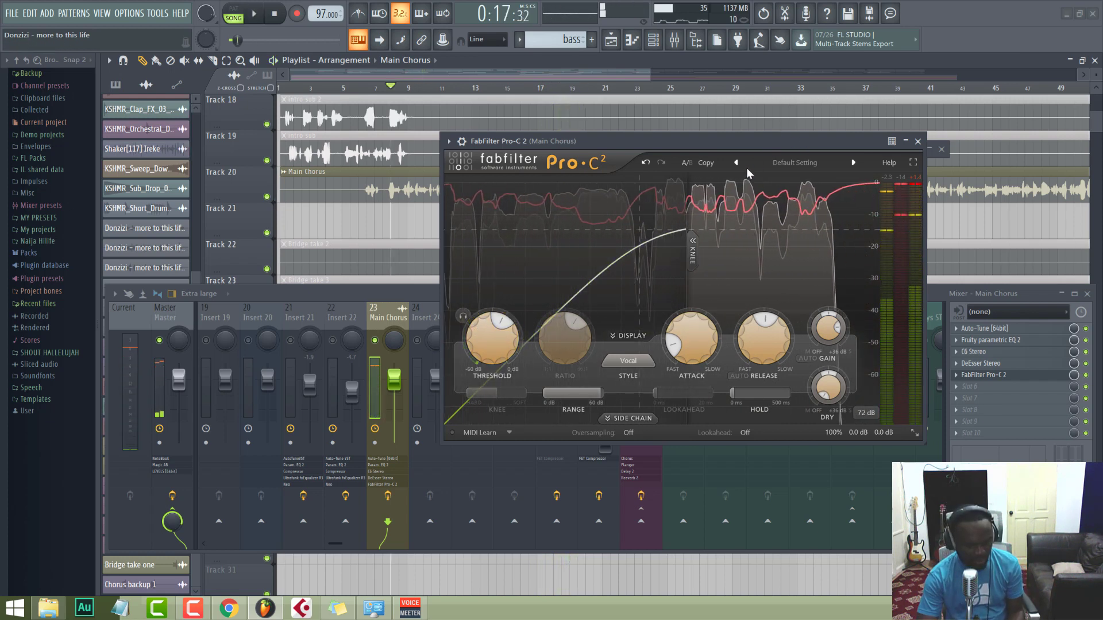
Solo the Main Chorus track in the playlist and lower Pro-C 2's wet gain to +2.03 dB during playback
{"action": "mouse_move", "coordinate": [846, 340]}
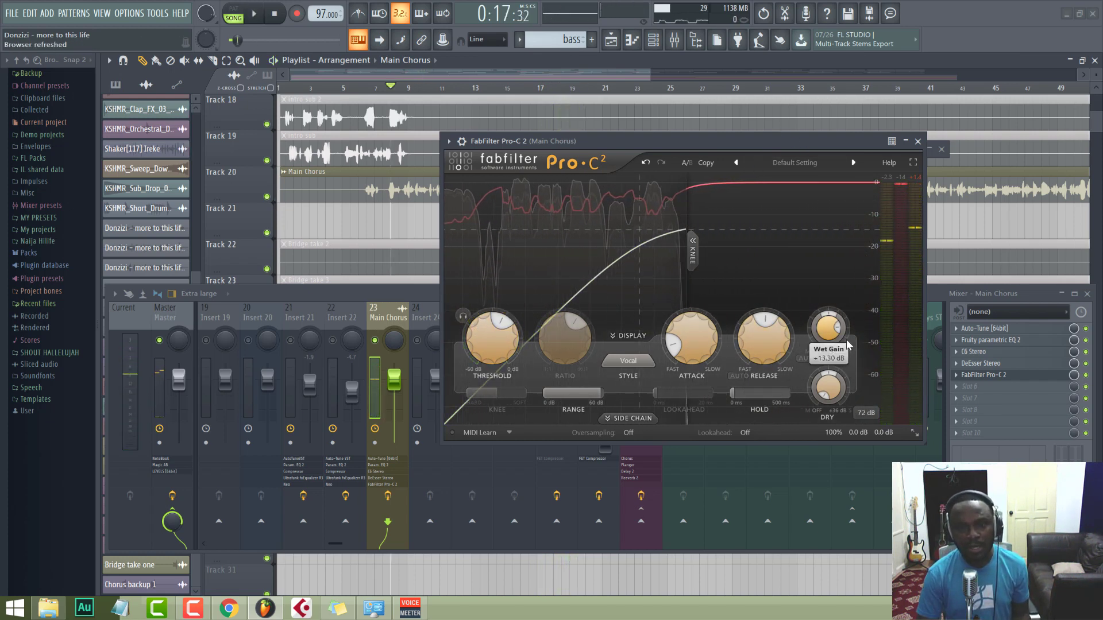
{"action": "right_click", "coordinate": [267, 195]}
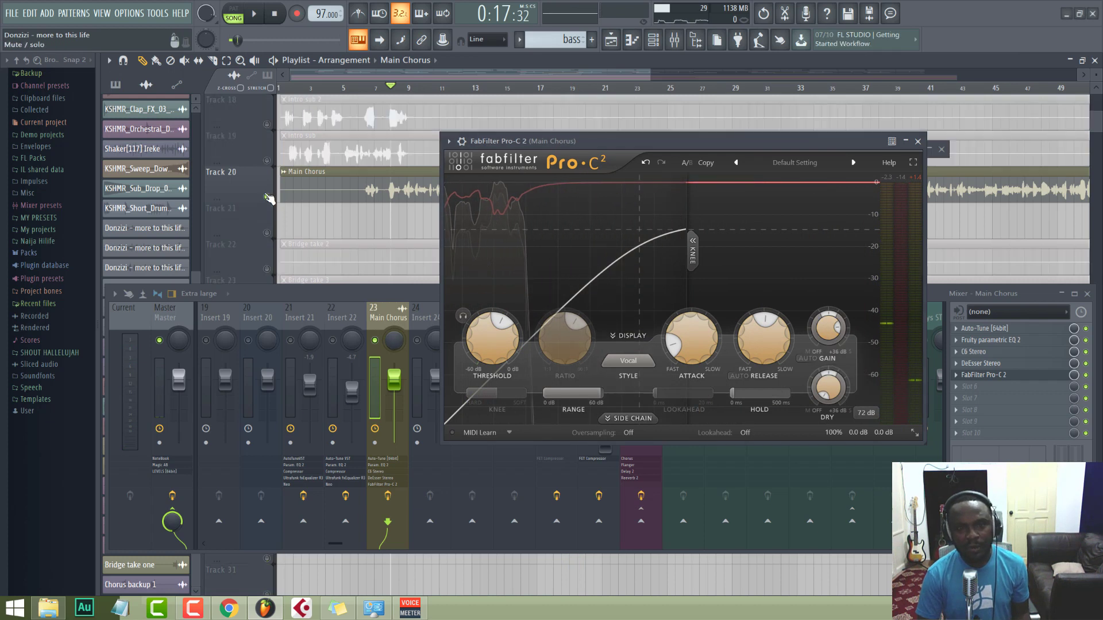
{"action": "key", "text": "space"}
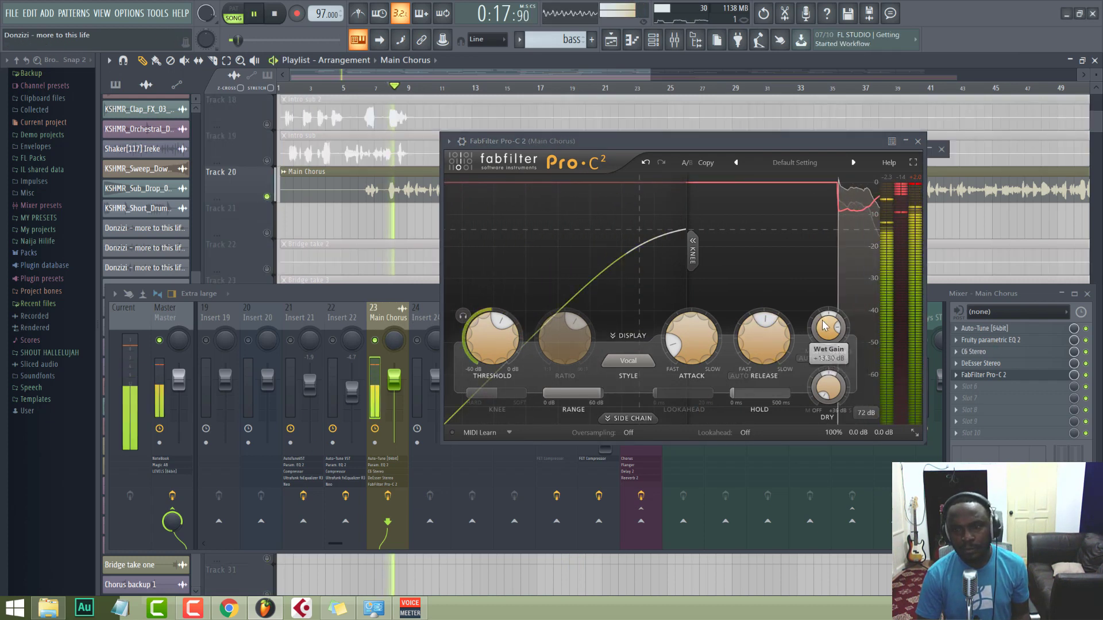
{"action": "left_click_drag", "start_coordinate": [832, 334], "coordinate": [824, 365]}
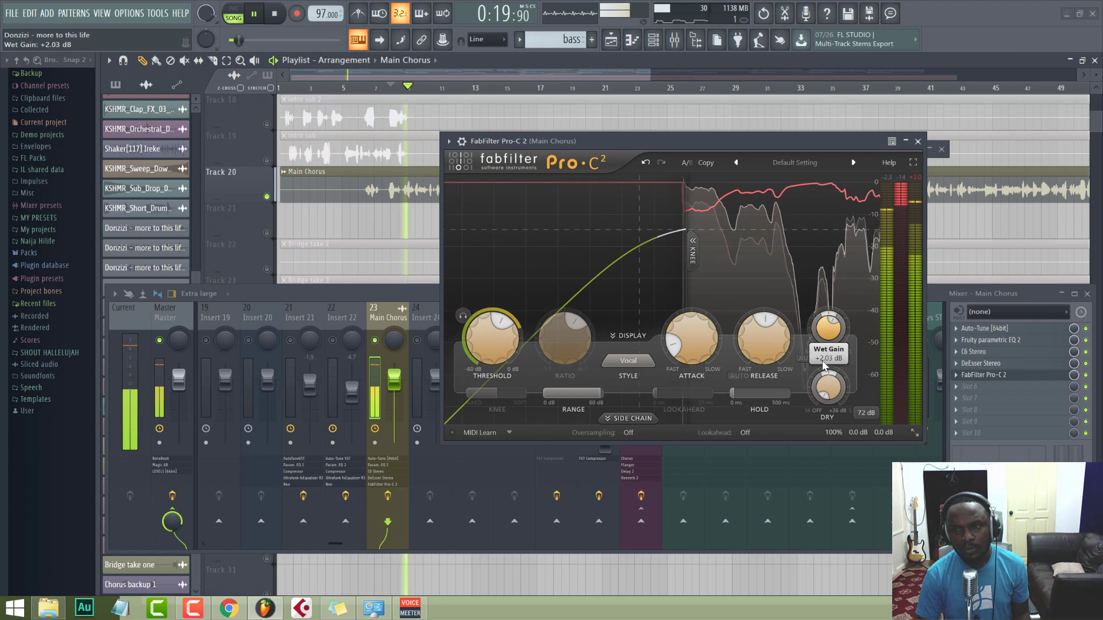
Compare the soloed vocal with Pro-C 2 bypassed and engaged, and set the wet gain to +4.16 dB
{"action": "left_click", "coordinate": [1085, 376]}
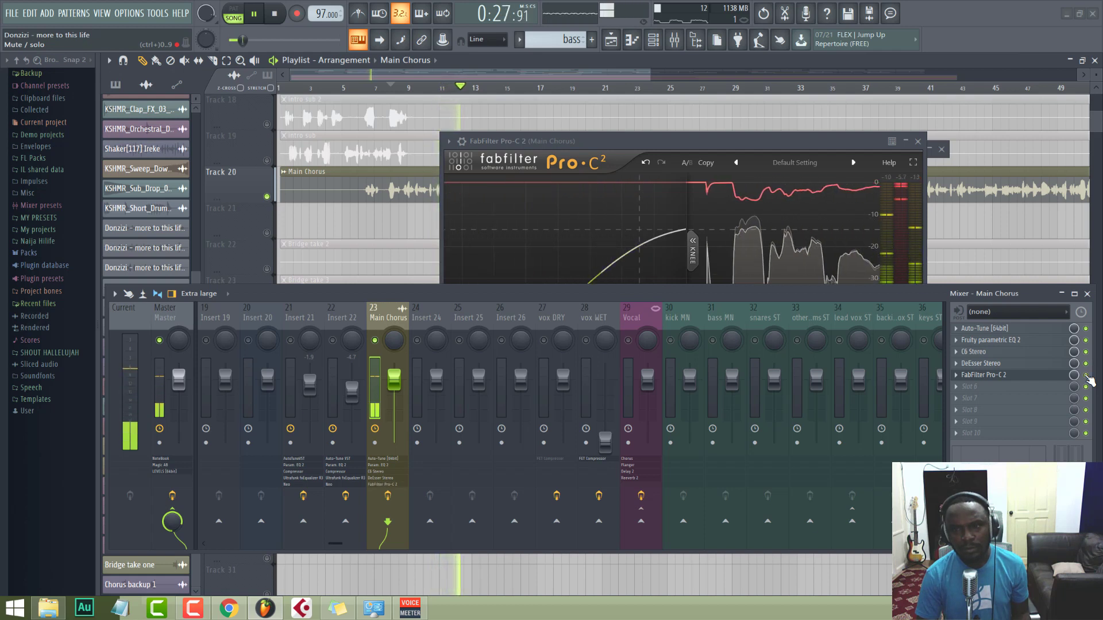
{"action": "left_click", "coordinate": [749, 143]}
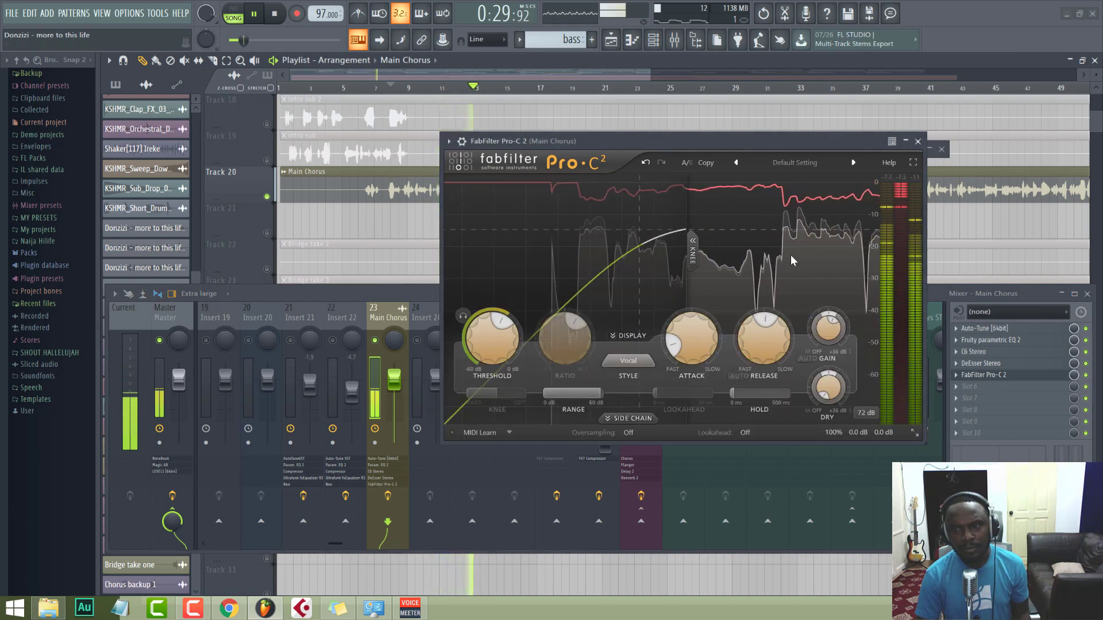
{"action": "left_click", "coordinate": [1087, 377]}
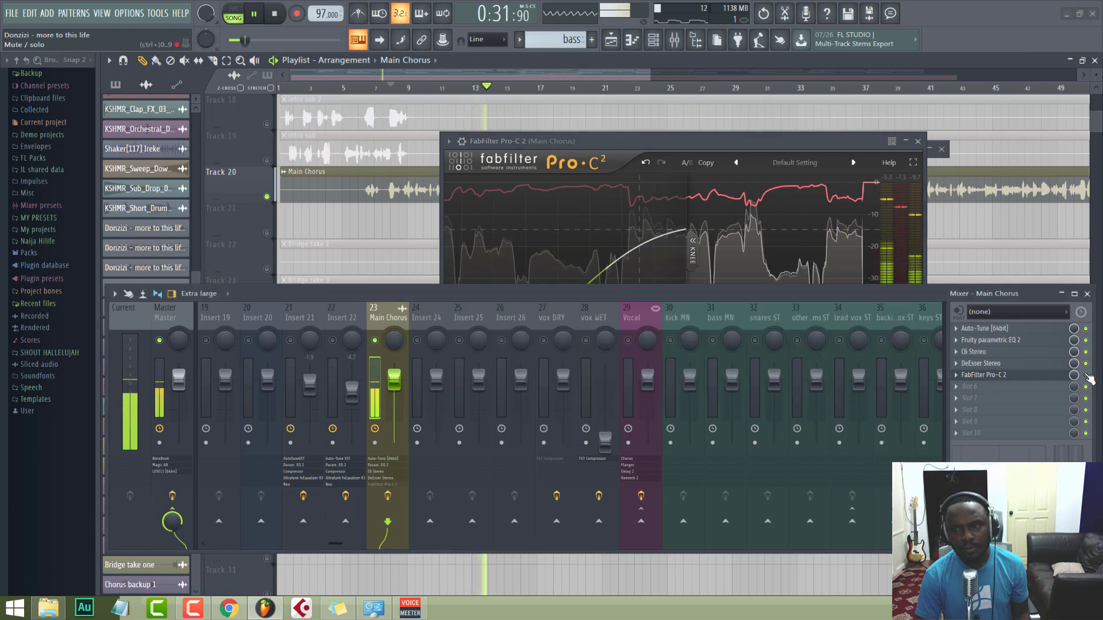
{"action": "left_click", "coordinate": [799, 143]}
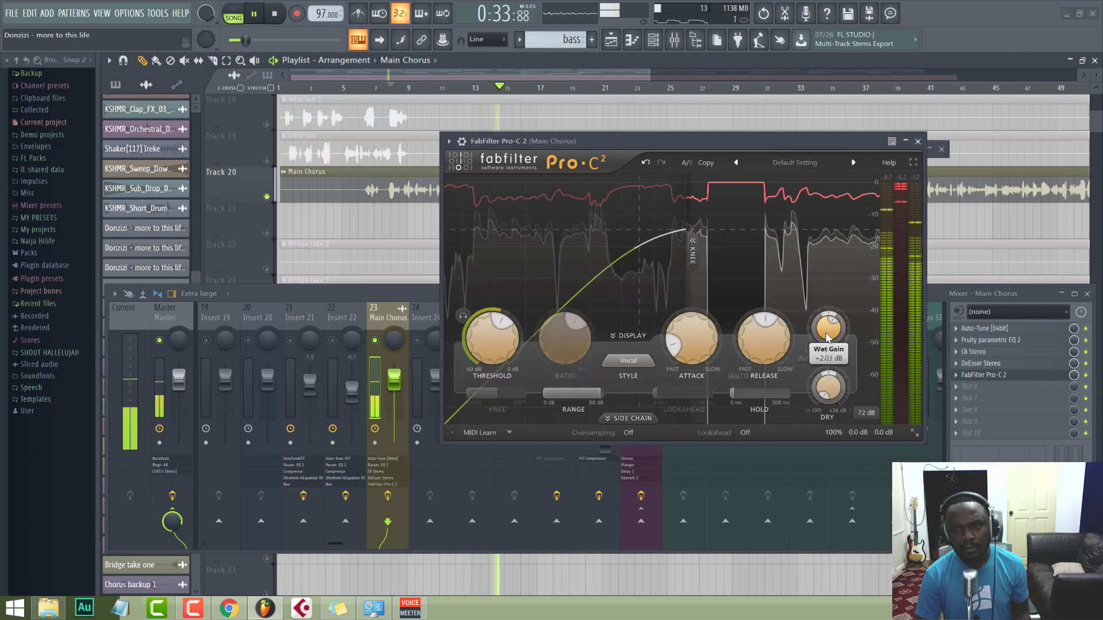
{"action": "left_click_drag", "start_coordinate": [827, 338], "coordinate": [828, 330]}
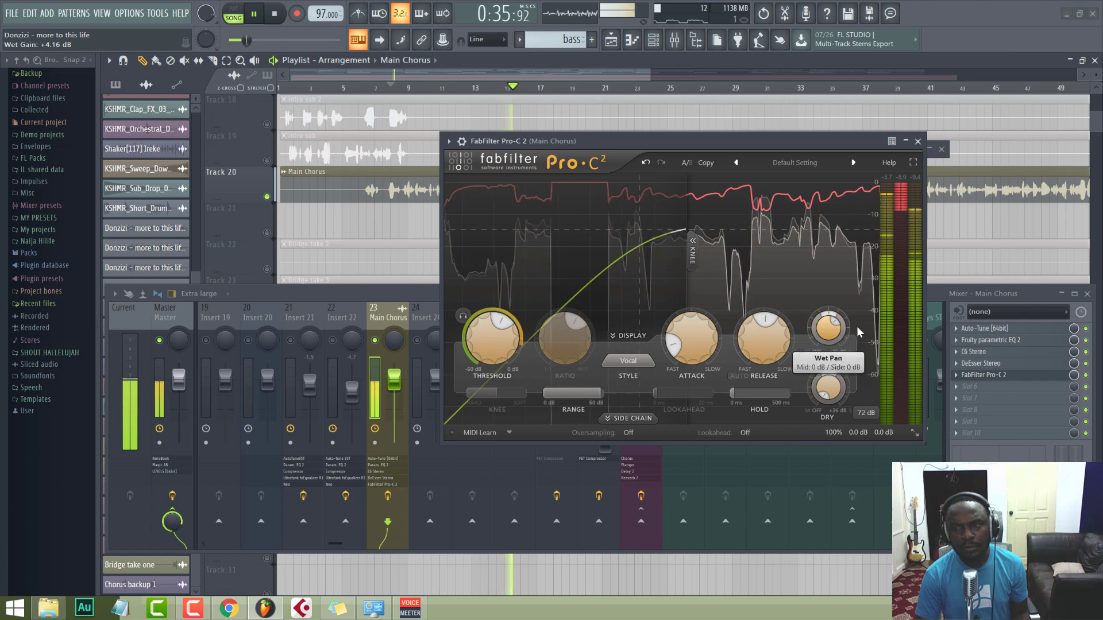
Bypass and re-engage Pro-C 2 to check the level match on the soloed vocal, and stop playback
{"action": "left_click", "coordinate": [1086, 375]}
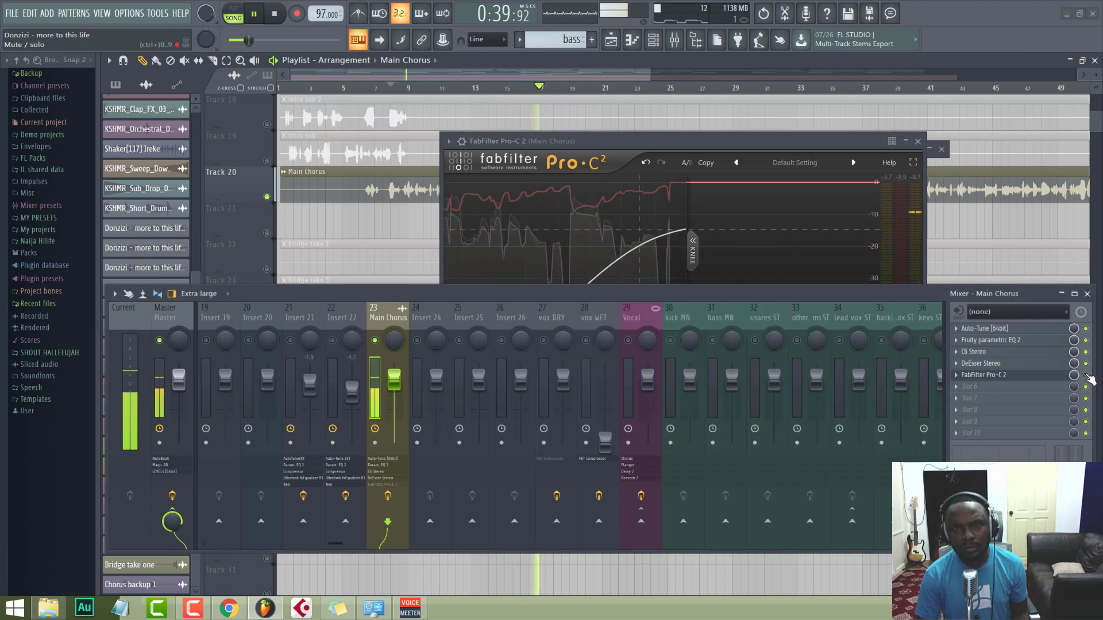
{"action": "left_click", "coordinate": [1085, 375]}
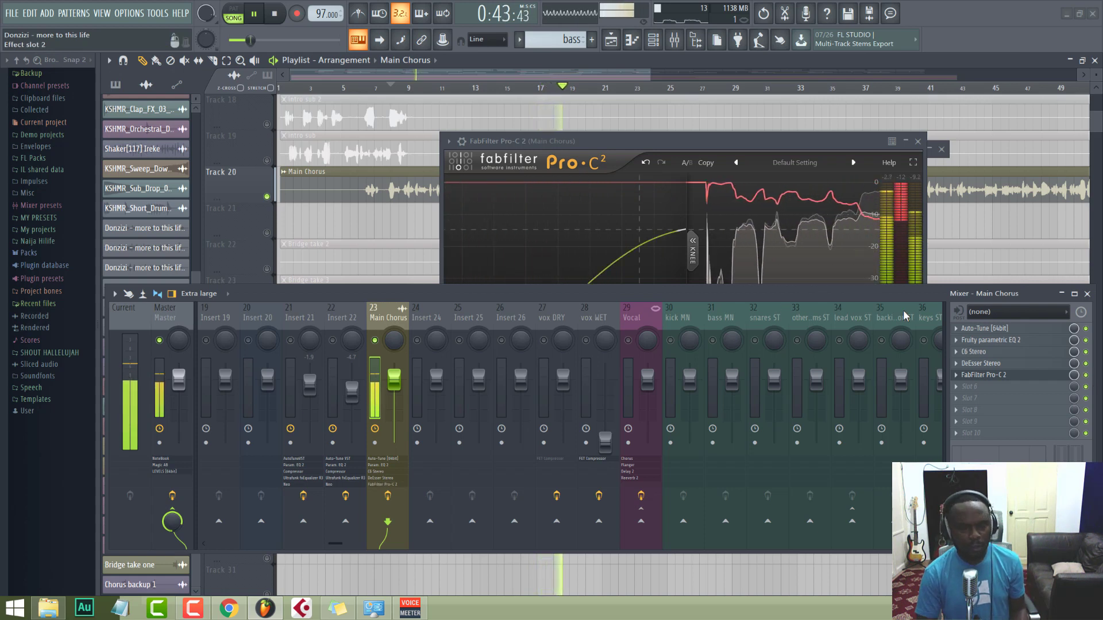
{"action": "key", "text": "space"}
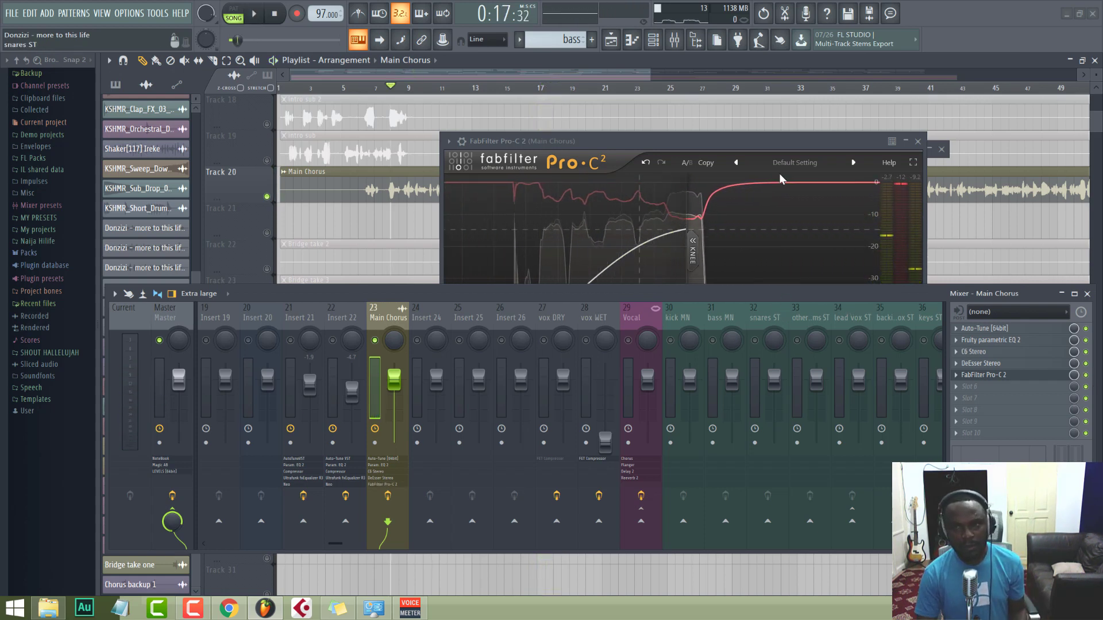
{"action": "left_click", "coordinate": [792, 143]}
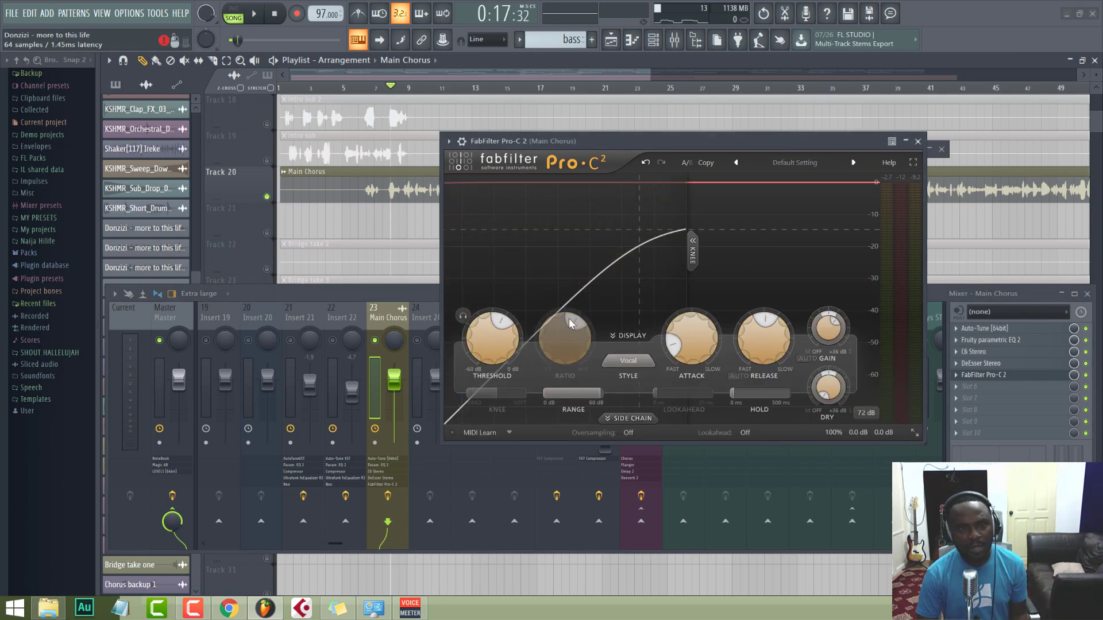
Unsolo the Main Chorus track and mixer channel, compare Pro-C 2 bypassed and engaged in the full mix, and close its window
{"action": "right_click", "coordinate": [267, 197]}
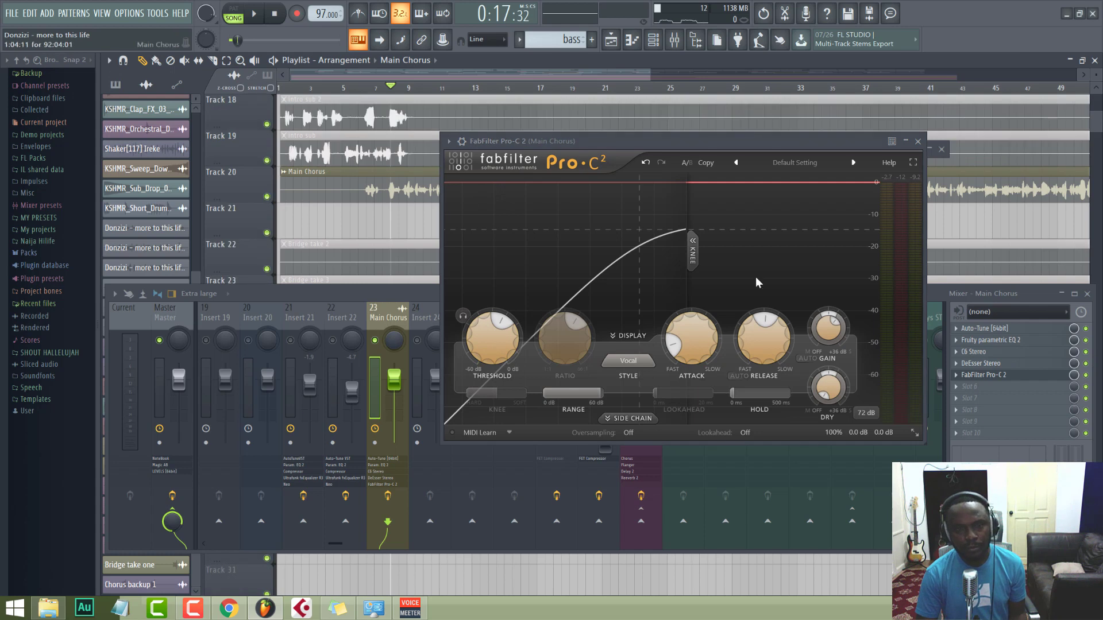
{"action": "left_click", "coordinate": [378, 343]}
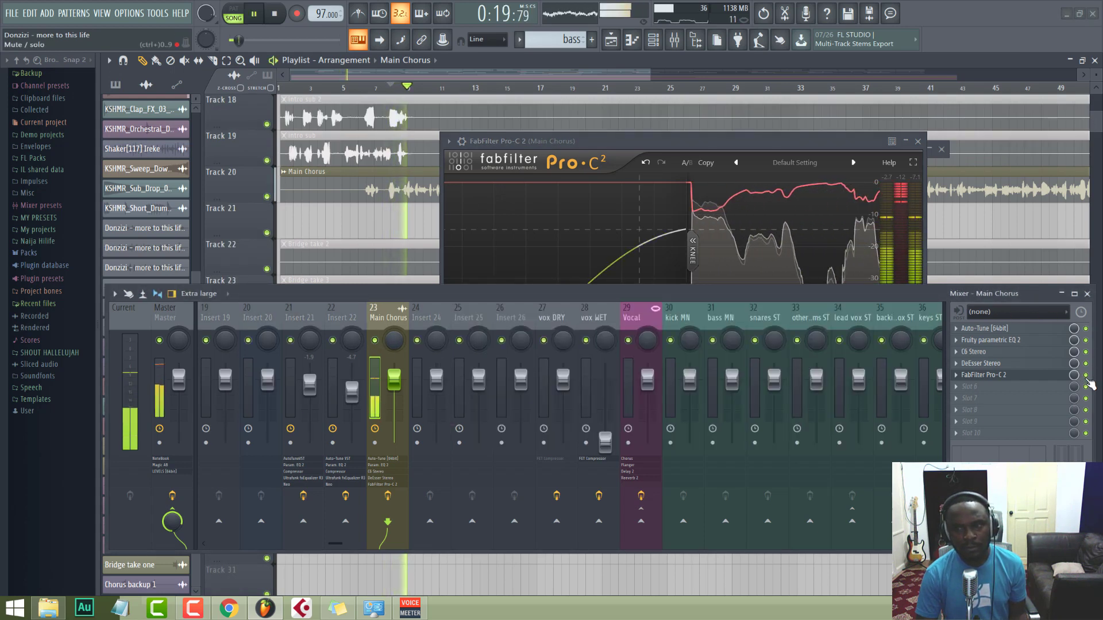
{"action": "left_click", "coordinate": [1085, 375]}
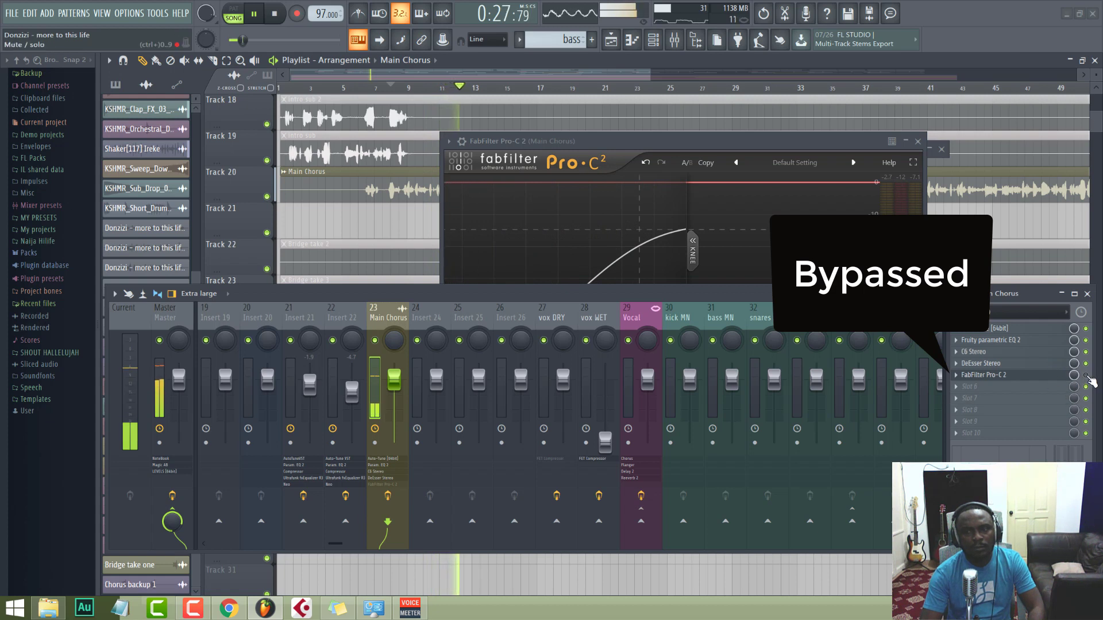
{"action": "left_click", "coordinate": [1085, 375]}
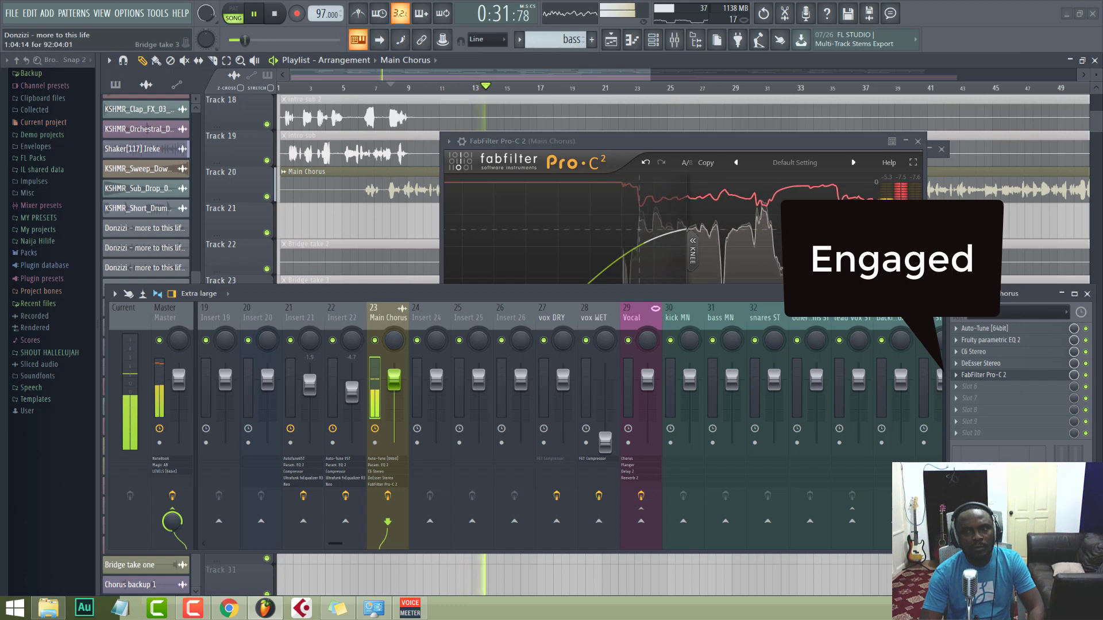
{"action": "left_click", "coordinate": [920, 143]}
{"action": "key", "text": "space"}
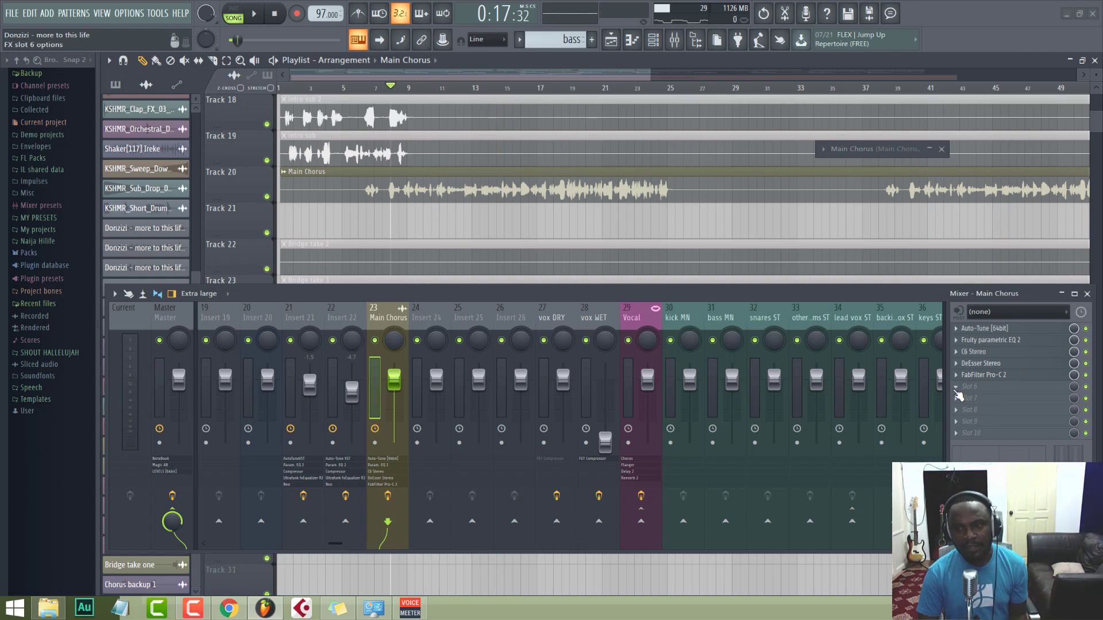
Load API-550B Stereo into the Main Chorus insert's sixth effect slot, move its window over the mixer and start playback
{"action": "left_click", "coordinate": [958, 387]}
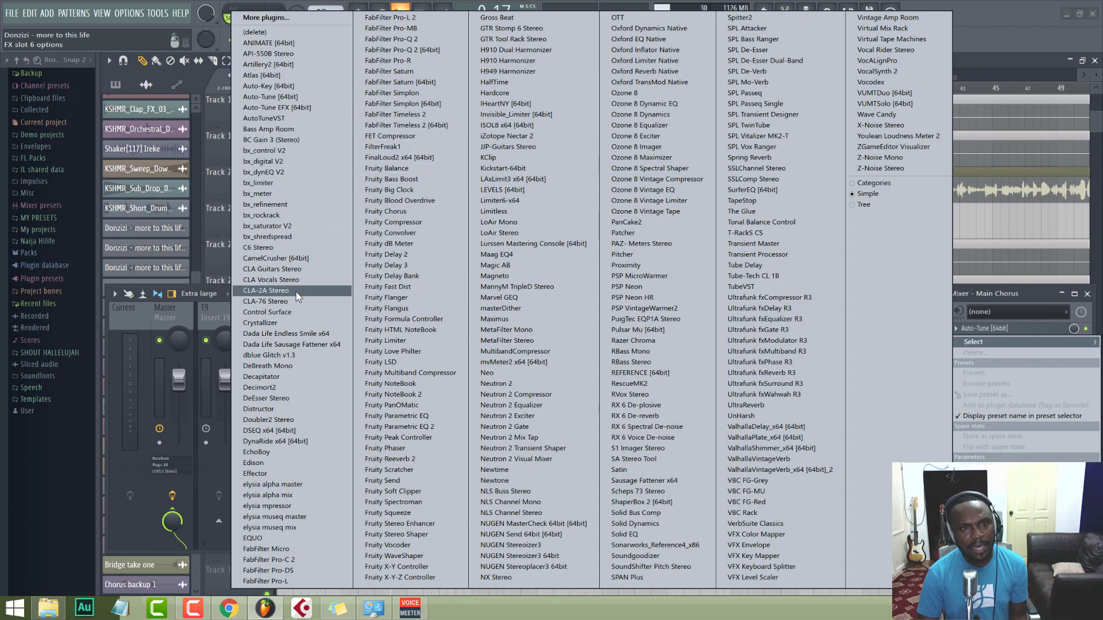
{"action": "left_click", "coordinate": [269, 54]}
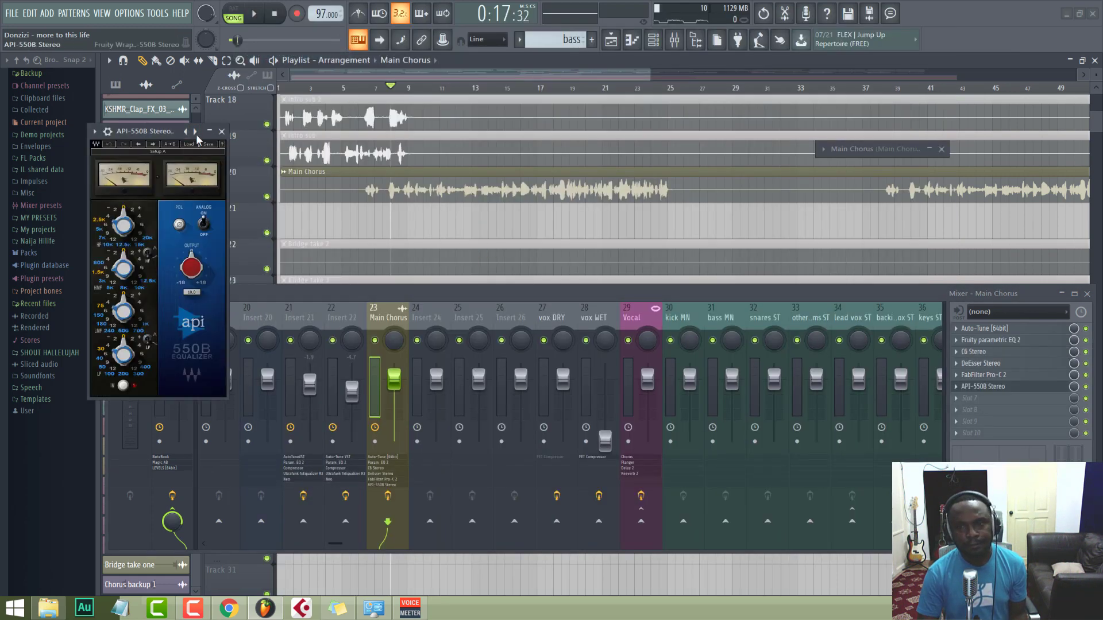
{"action": "left_click_drag", "start_coordinate": [197, 137], "coordinate": [780, 190]}
{"action": "key", "text": "space"}
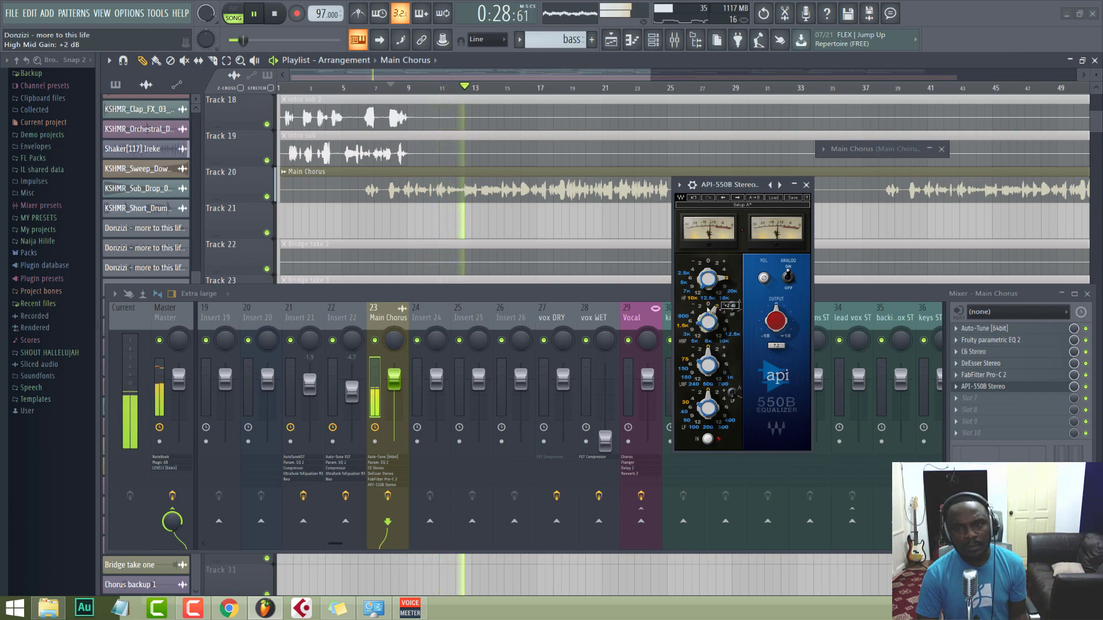
Adjust the API-550B's high-mid gain, solo the Main Chorus track, compare the EQ bypassed and engaged, and stop playback
{"action": "left_click_drag", "start_coordinate": [707, 308], "coordinate": [708, 316]}
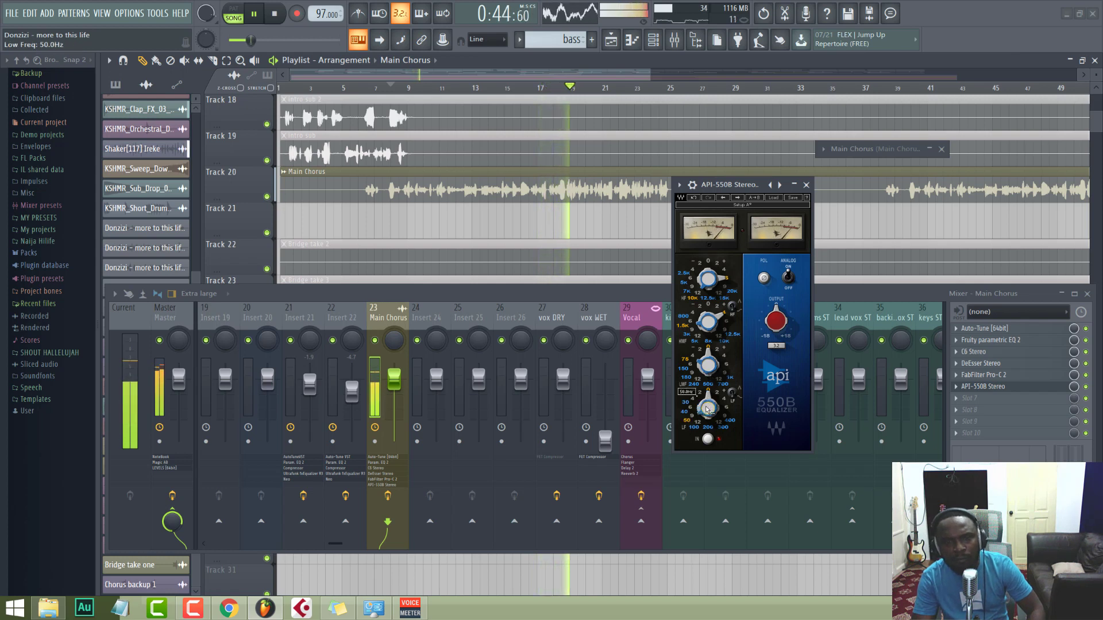
{"action": "right_click", "coordinate": [267, 196]}
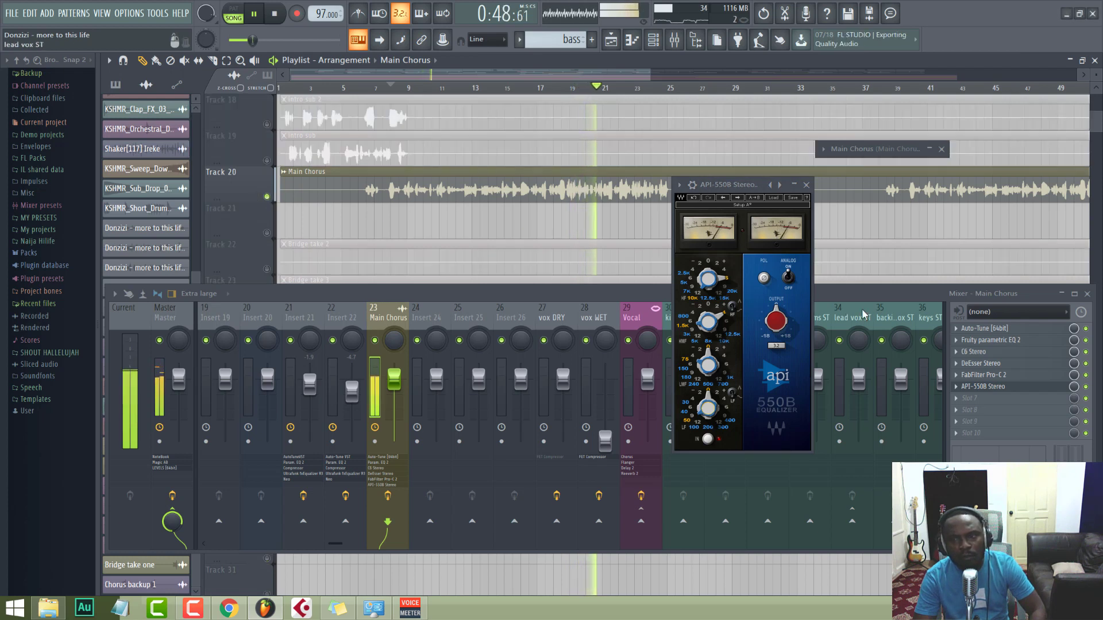
{"action": "left_click", "coordinate": [1085, 387]}
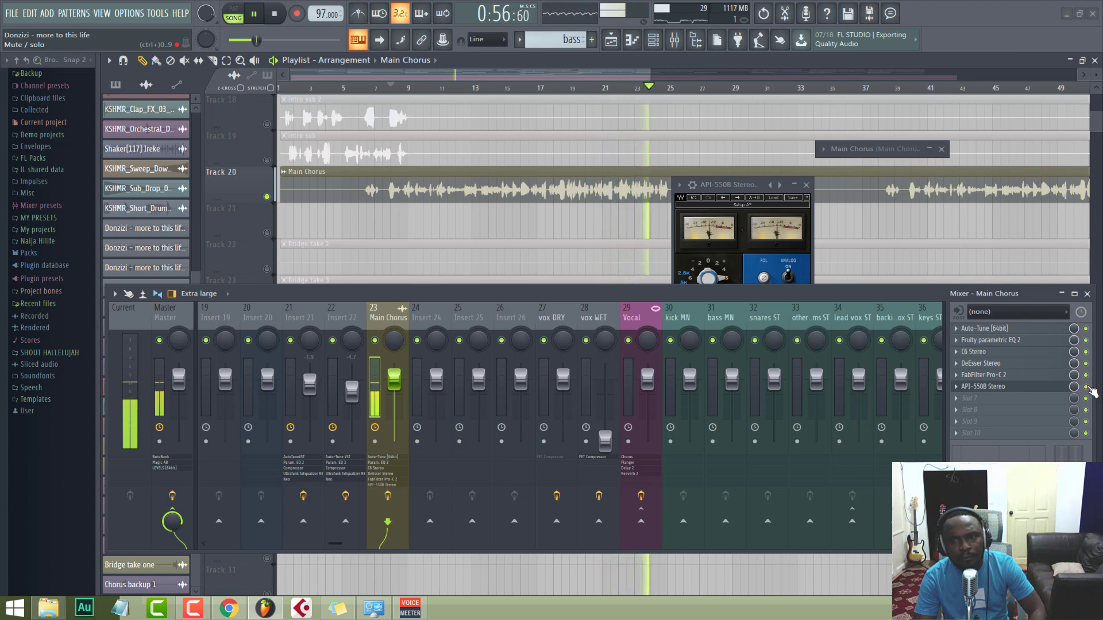
{"action": "key", "text": "space"}
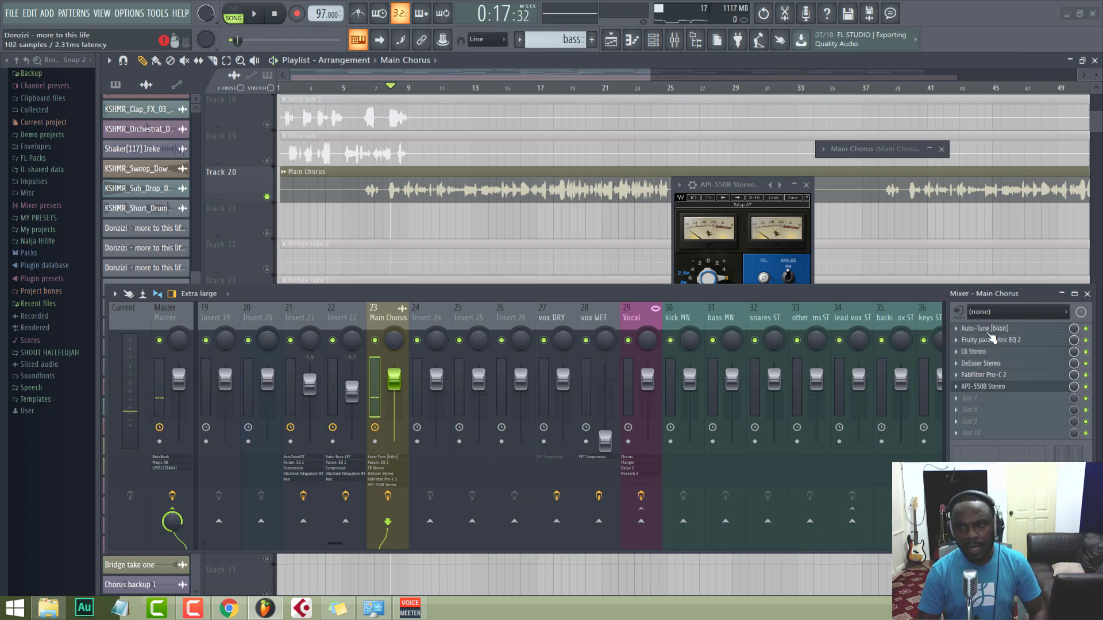
Set the API-550B's low band to -12 dB gain at 100 Hz while playing the soloed vocal, and close its window
{"action": "left_click", "coordinate": [722, 176]}
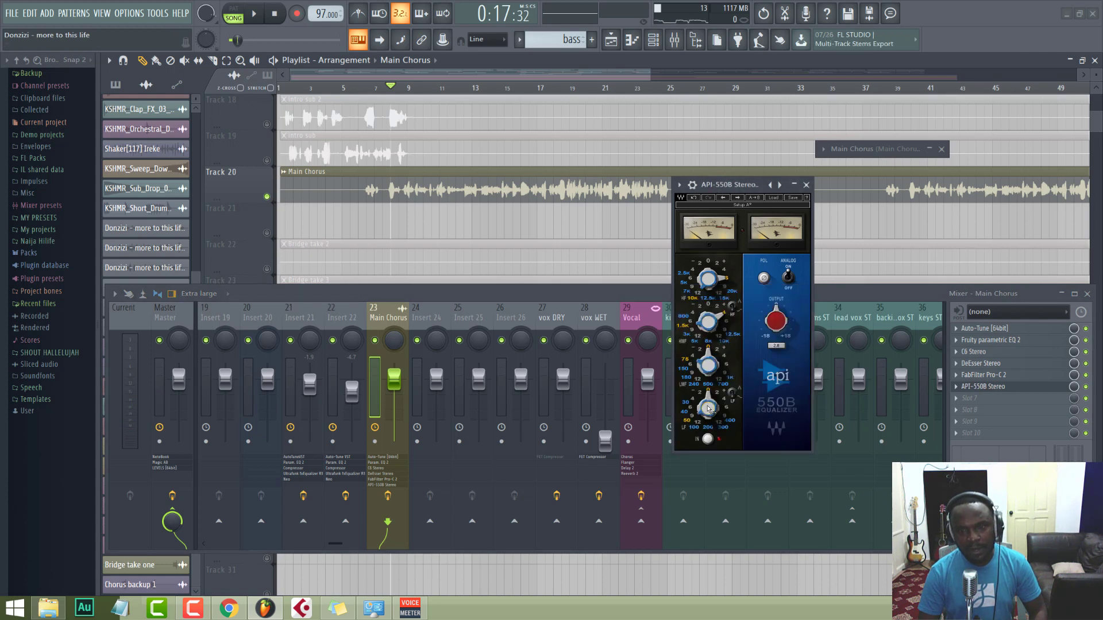
{"action": "mouse_move", "coordinate": [707, 409]}
{"action": "key", "text": "space"}
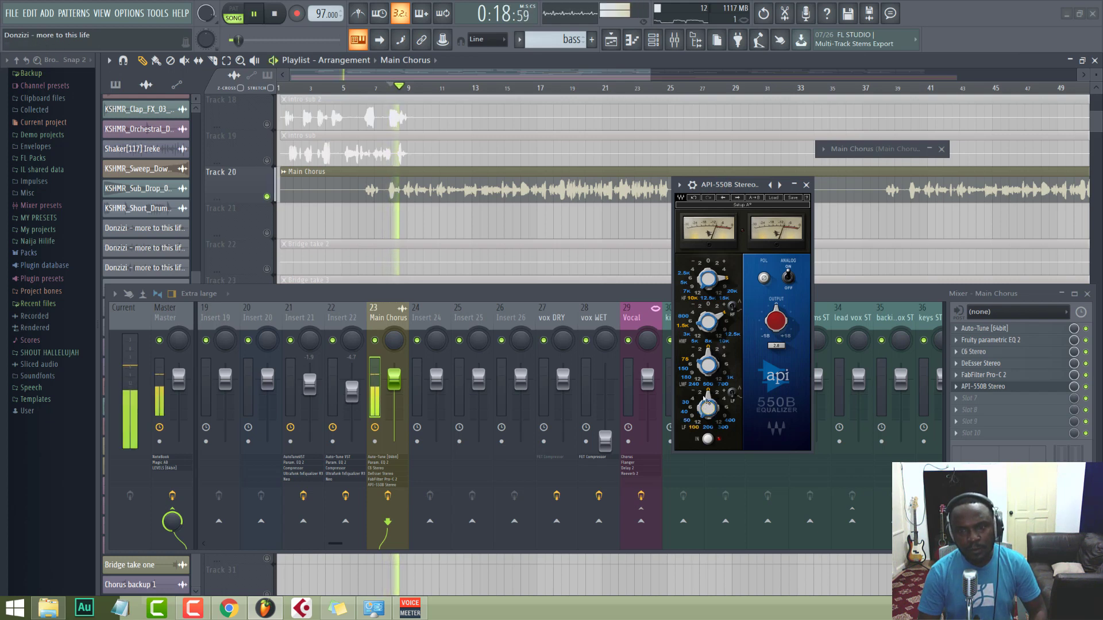
{"action": "left_click_drag", "start_coordinate": [707, 396], "coordinate": [704, 422]}
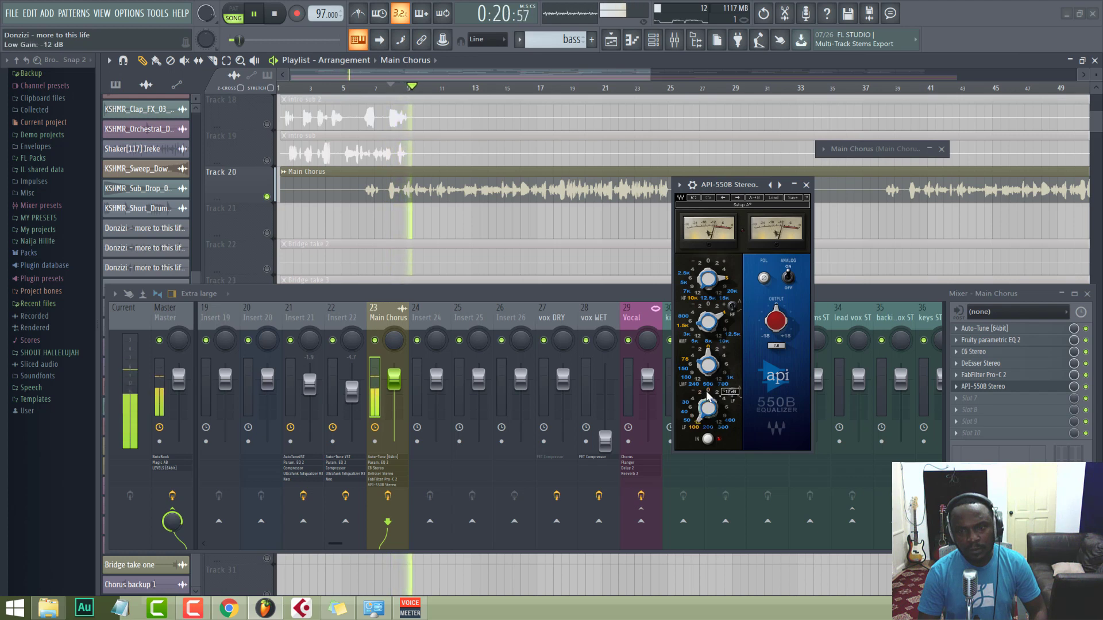
{"action": "scroll", "coordinate": [706, 392], "scroll_direction": "up", "scroll_amount": 1}
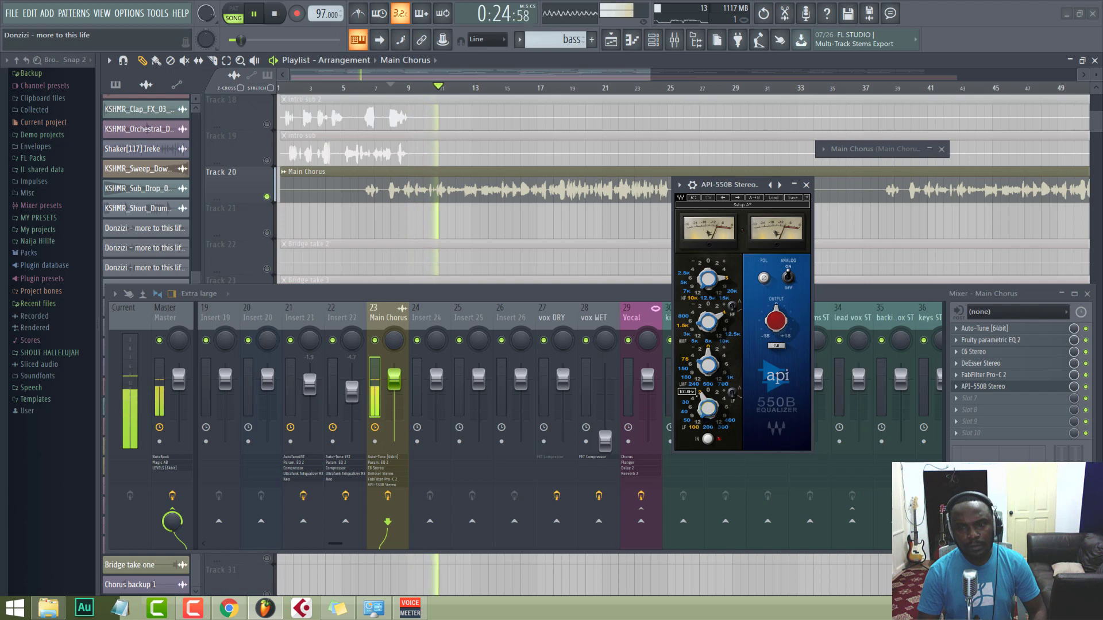
{"action": "left_click_drag", "start_coordinate": [705, 411], "coordinate": [705, 411]}
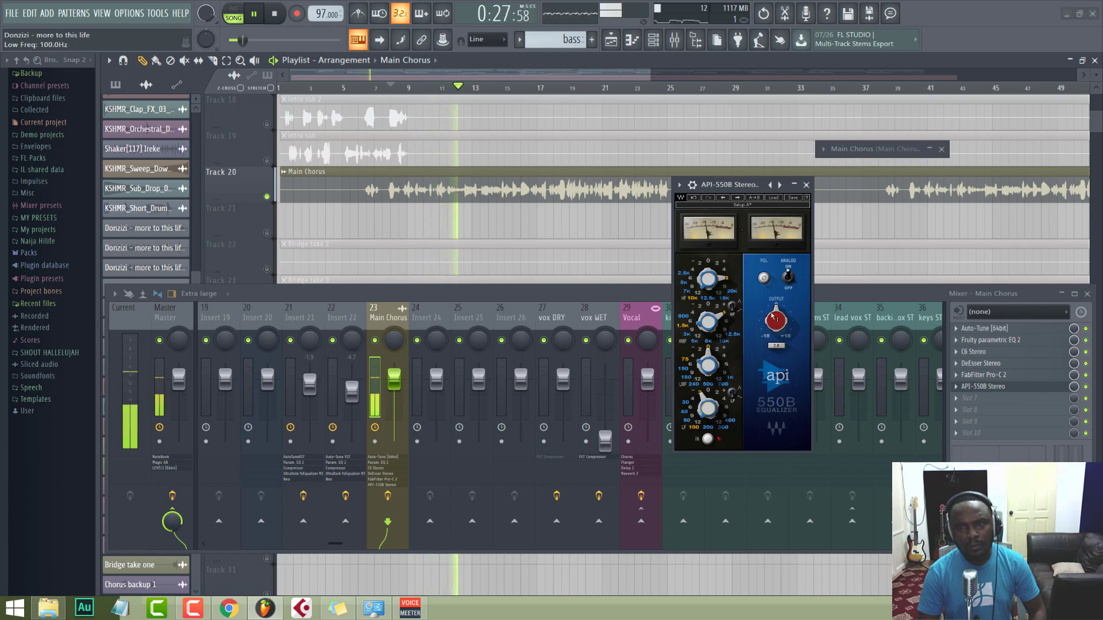
{"action": "left_click", "coordinate": [806, 184]}
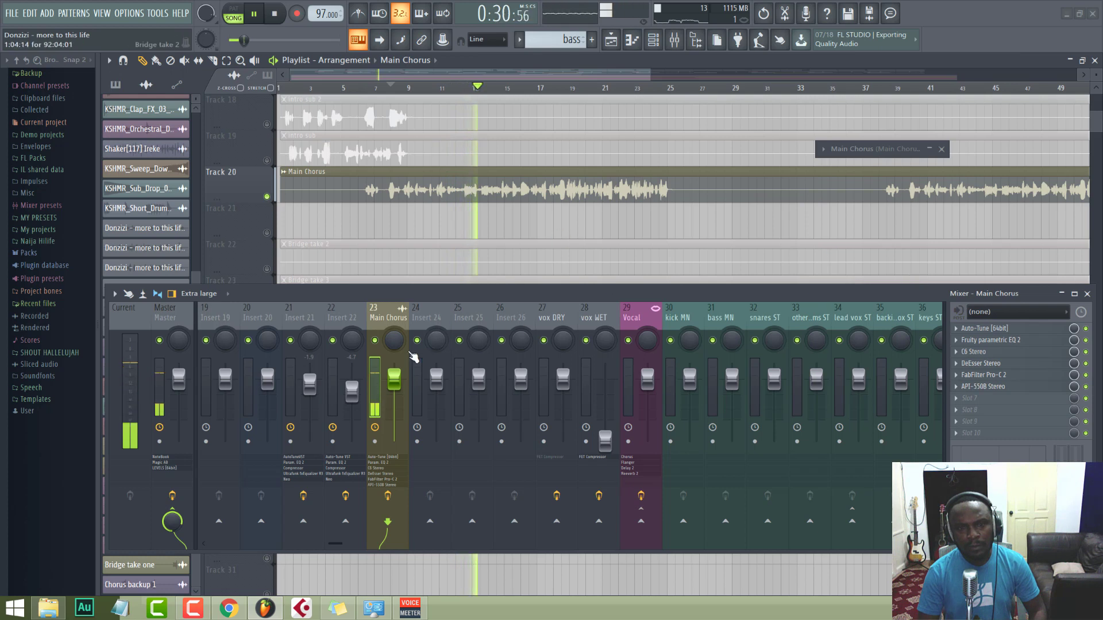
Unsolo the Main Chorus track, load RVox Stereo into its insert's seventh effect slot, move the window over the mixer and restart playback
{"action": "right_click", "coordinate": [266, 197]}
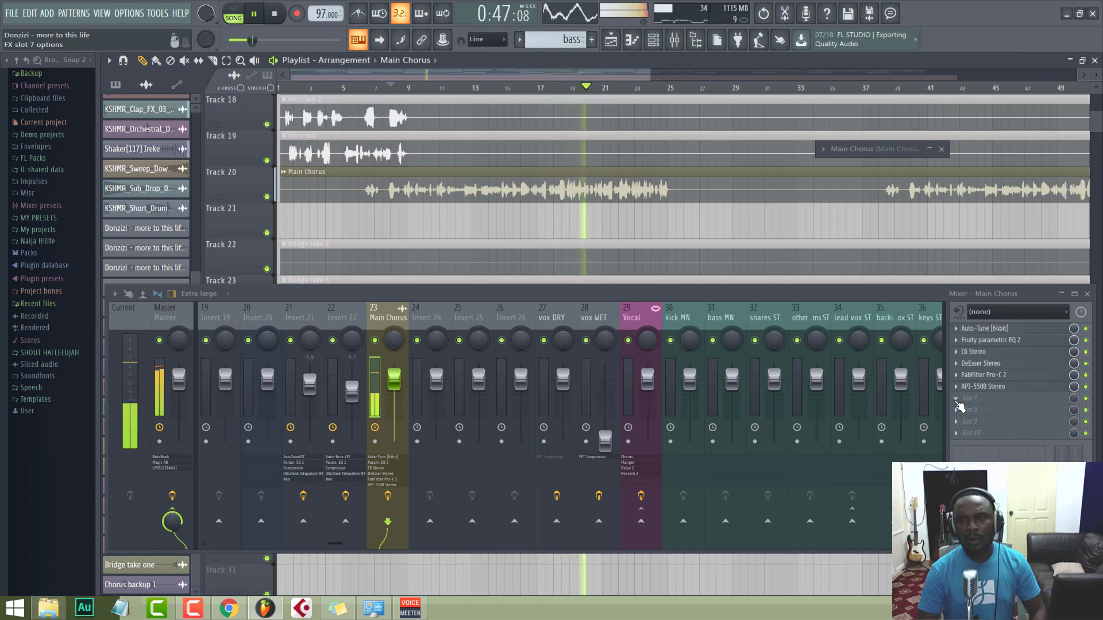
{"action": "key", "text": "space"}
{"action": "left_click", "coordinate": [959, 403]}
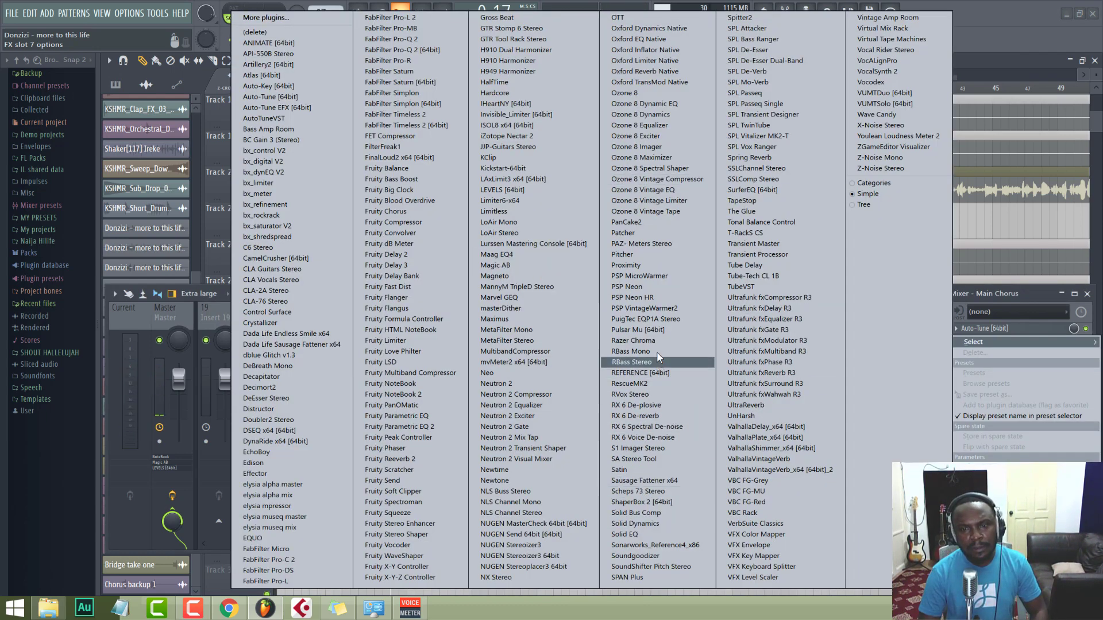
{"action": "left_click", "coordinate": [634, 394]}
{"action": "left_click_drag", "start_coordinate": [172, 149], "coordinate": [786, 184]}
{"action": "key", "text": "space"}
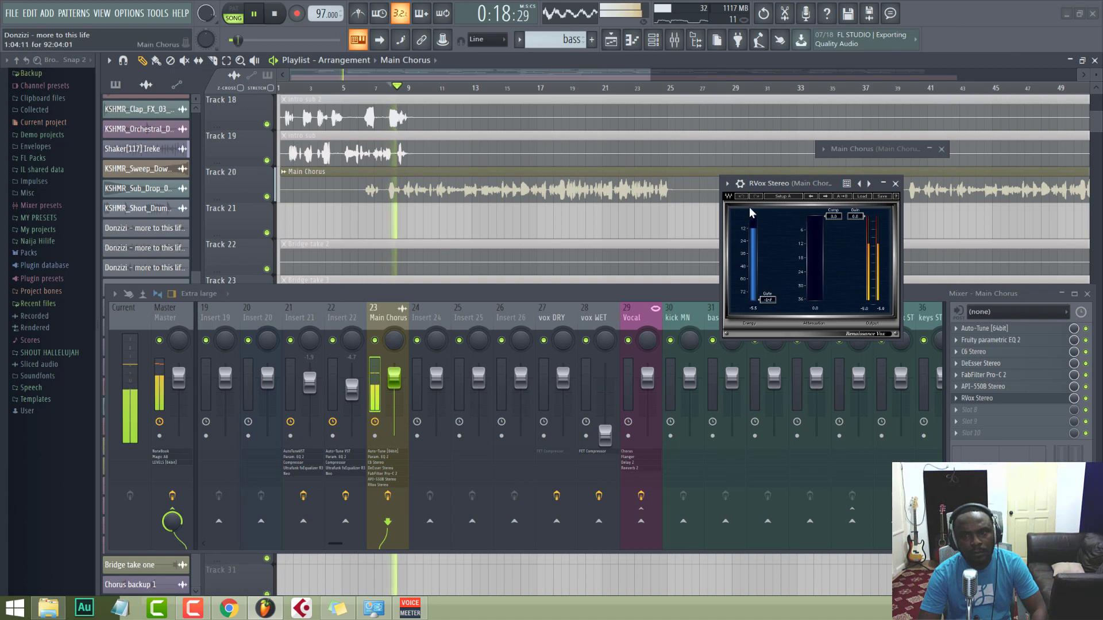
Lower RVox's compression threshold and trim its output gain during playback, checking the level against the bypassed signal
{"action": "left_click_drag", "start_coordinate": [833, 248], "coordinate": [854, 226]}
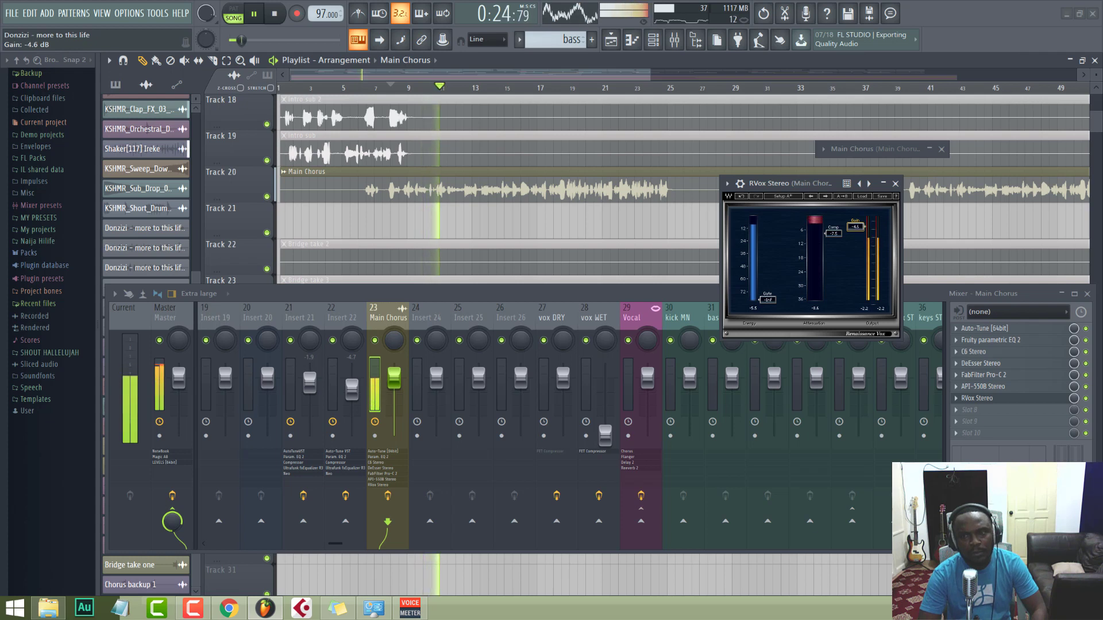
{"action": "left_click", "coordinate": [1085, 398]}
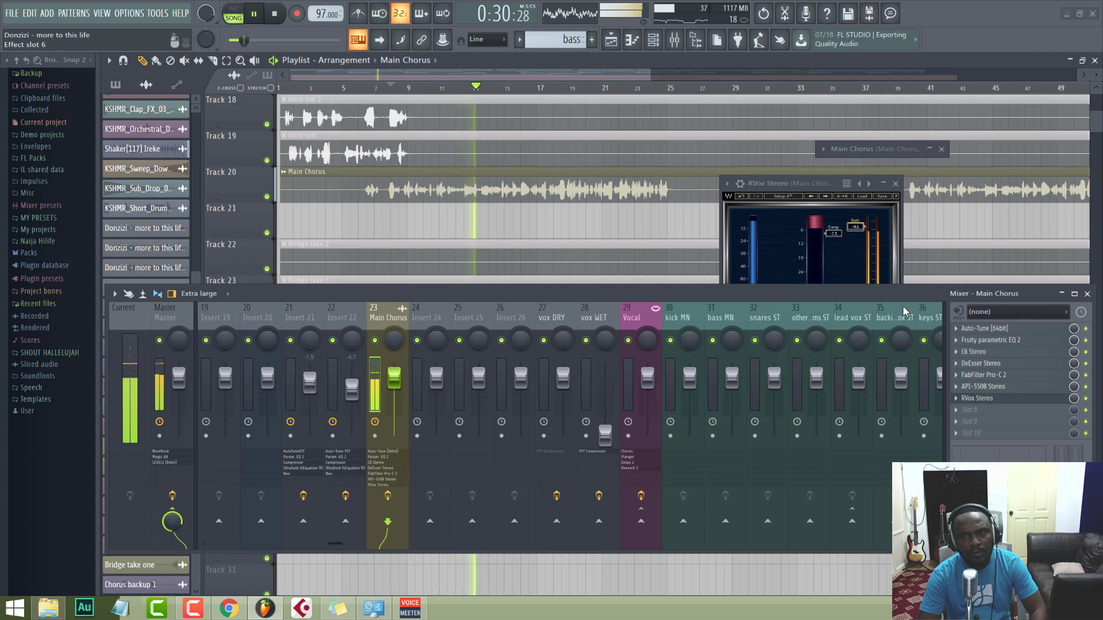
{"action": "left_click", "coordinate": [859, 230]}
{"action": "left_click_drag", "start_coordinate": [857, 229], "coordinate": [857, 227]}
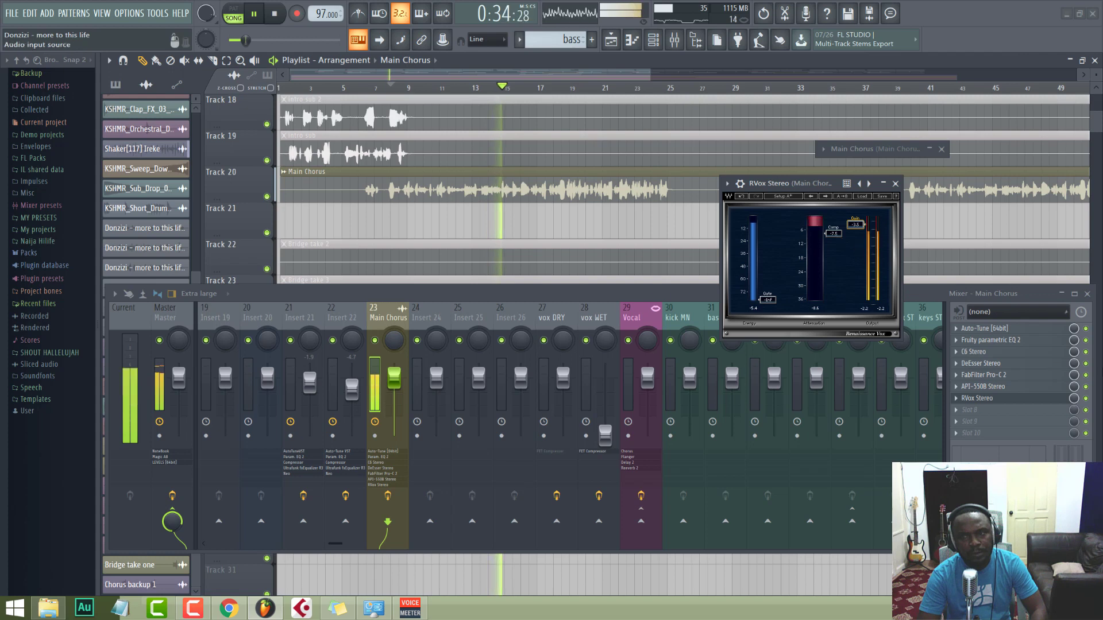
Compare the vocal with RVox bypassed and engaged in the full mix, close its window and stop playback
{"action": "left_click", "coordinate": [1086, 399]}
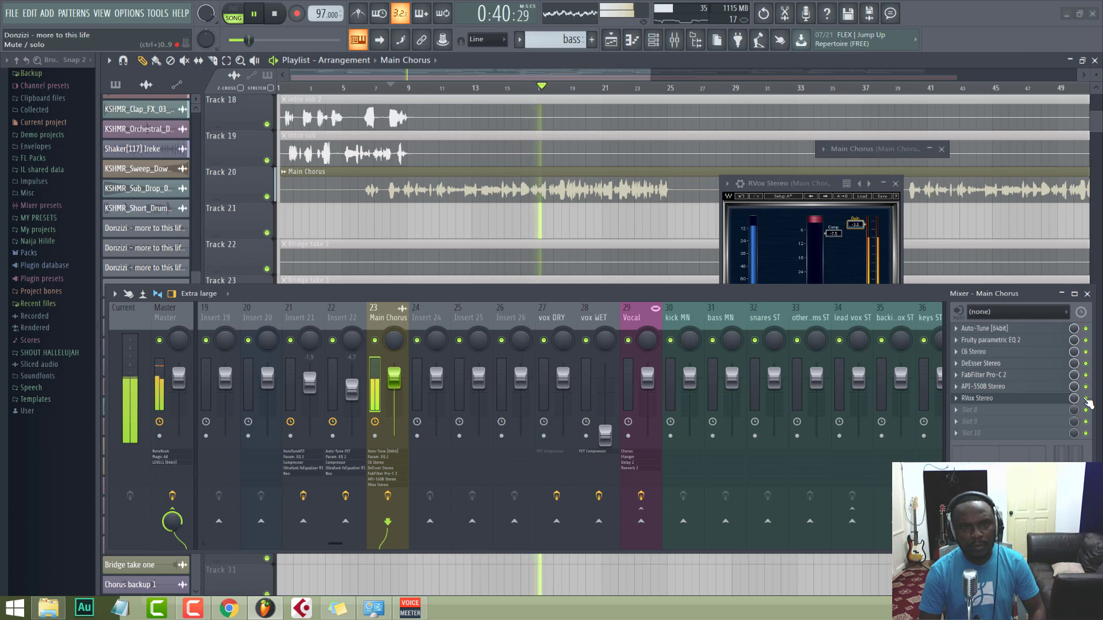
{"action": "left_click", "coordinate": [1086, 399]}
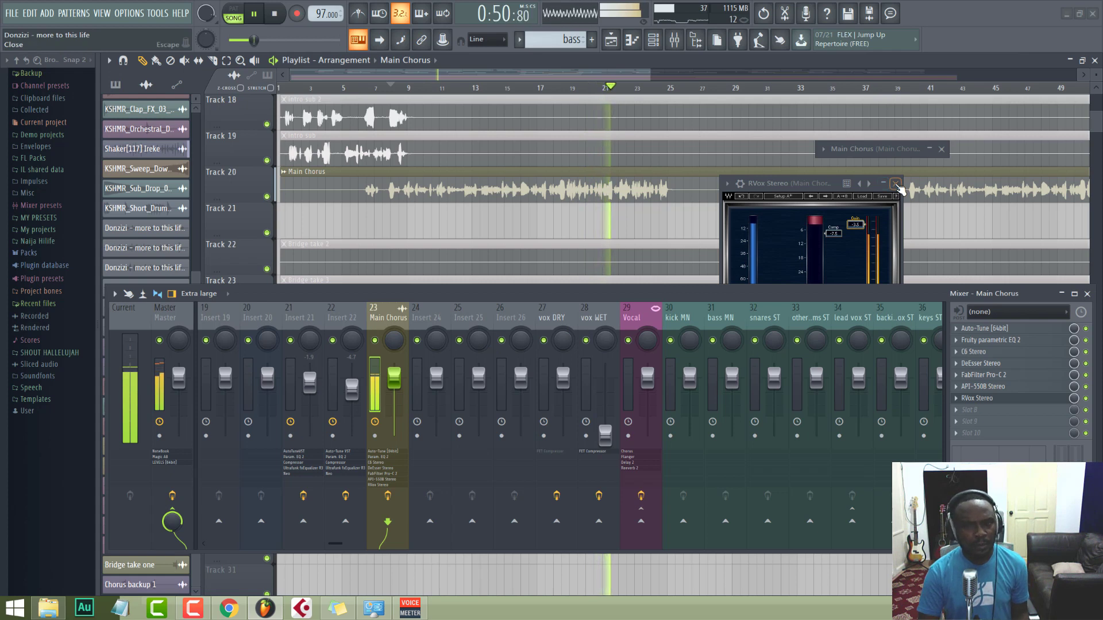
{"action": "left_click", "coordinate": [895, 183]}
{"action": "key", "text": "space"}
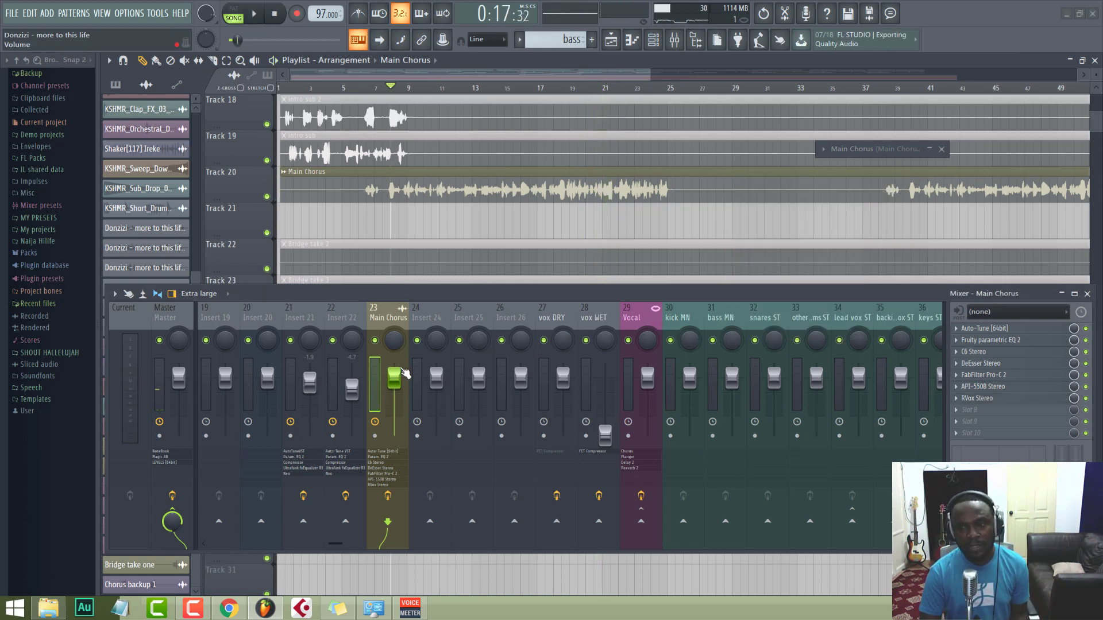
Replay the start of the chorus with RVox bypassed and re-engaged, and save the project
{"action": "key", "text": "space"}
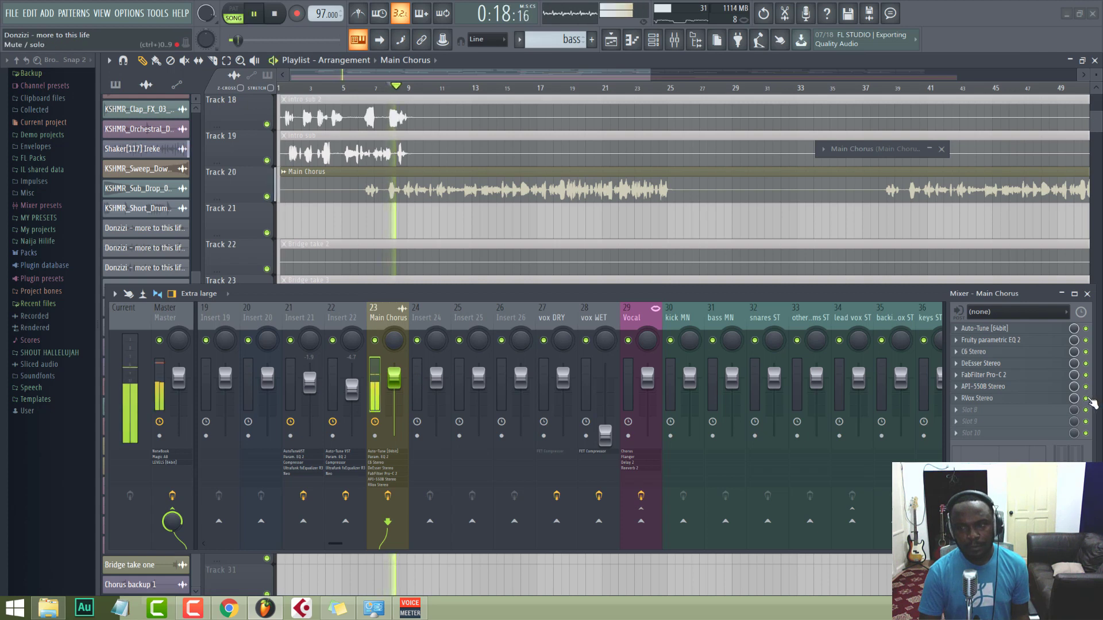
{"action": "left_click", "coordinate": [1086, 399]}
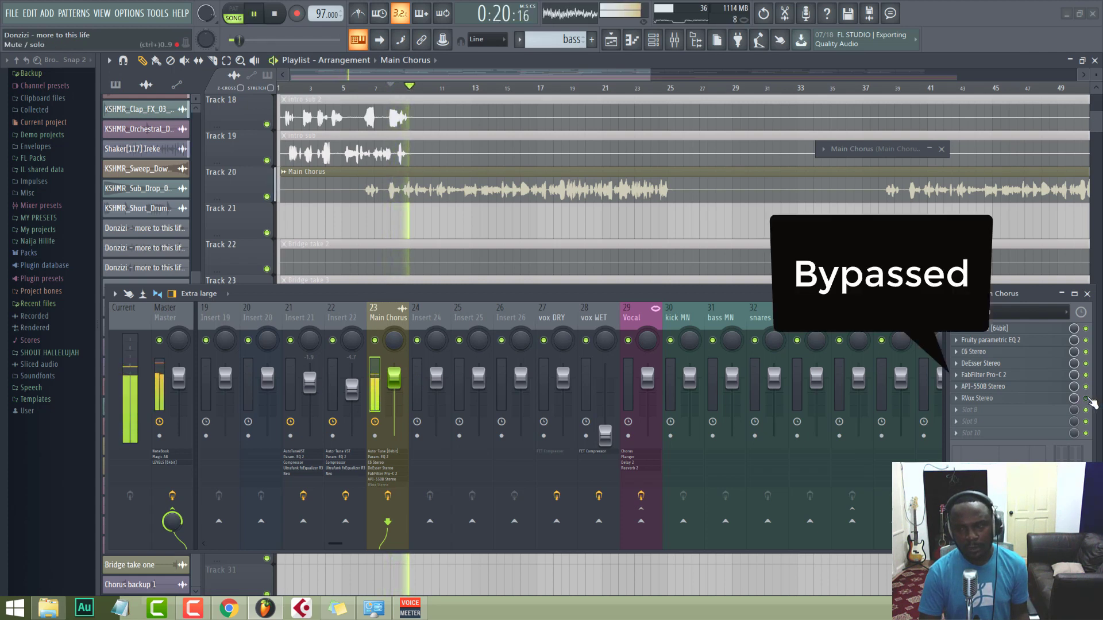
{"action": "key", "text": "space"}
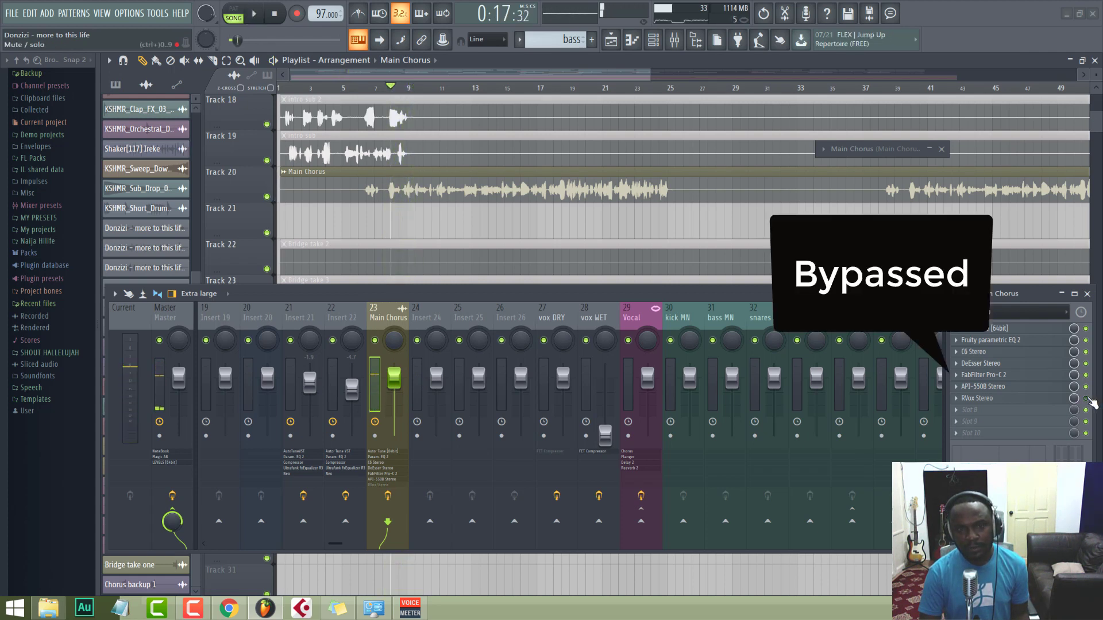
{"action": "key", "text": "space"}
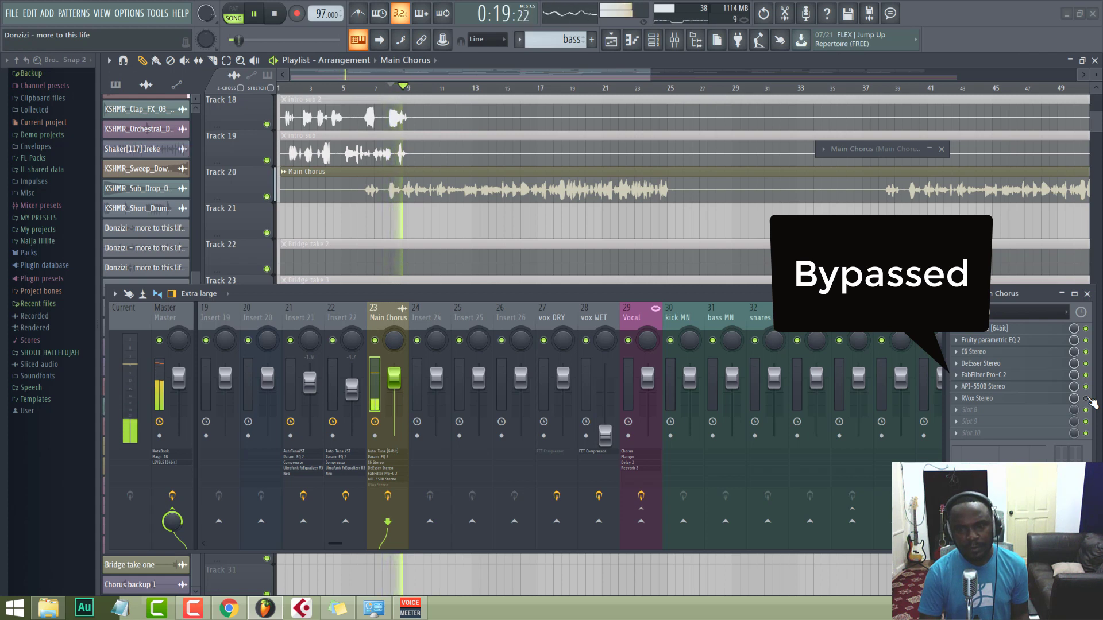
{"action": "key", "text": "space"}
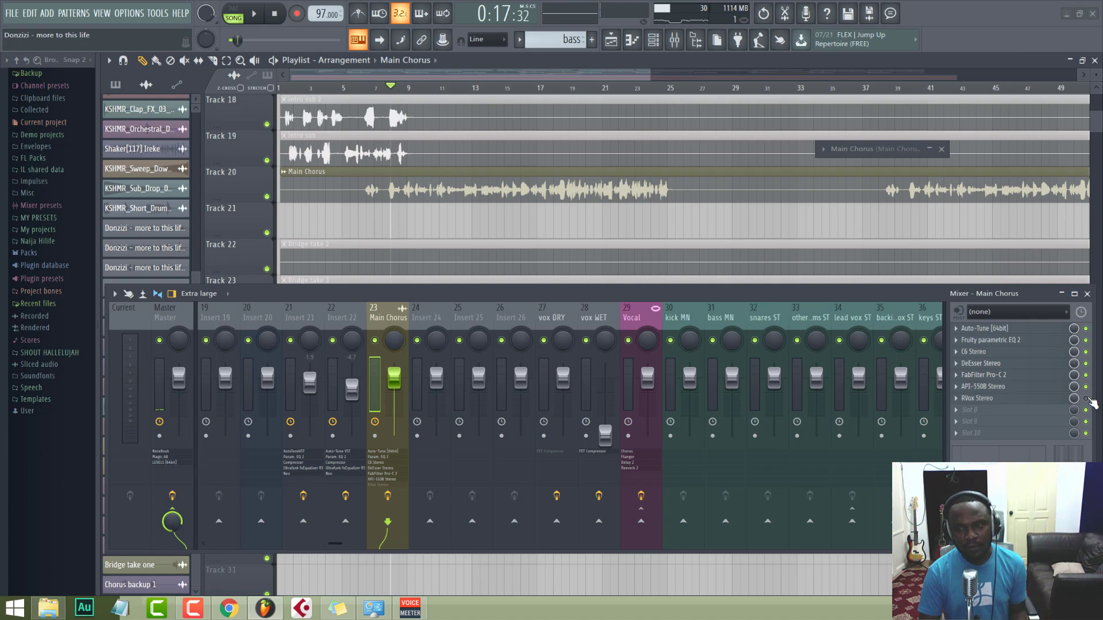
{"action": "key", "text": "space"}
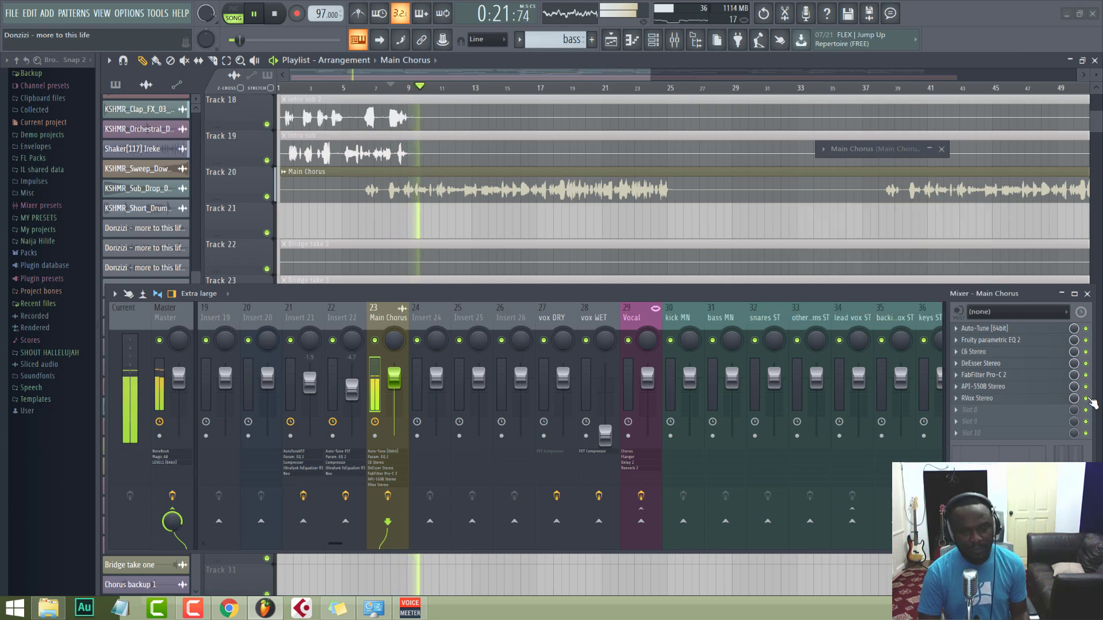
{"action": "key", "text": "ctrl+s"}
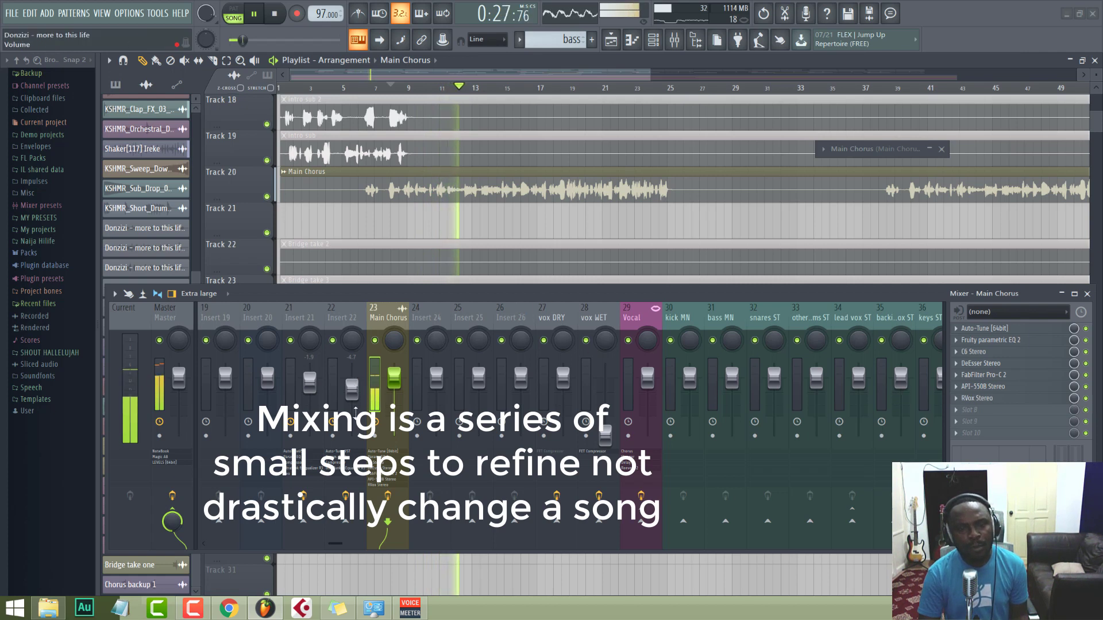
Compare the Main Chorus vocal with its whole effect chain disabled and enabled, playing from bar 13, and stop playback
{"action": "left_click", "coordinate": [387, 496]}
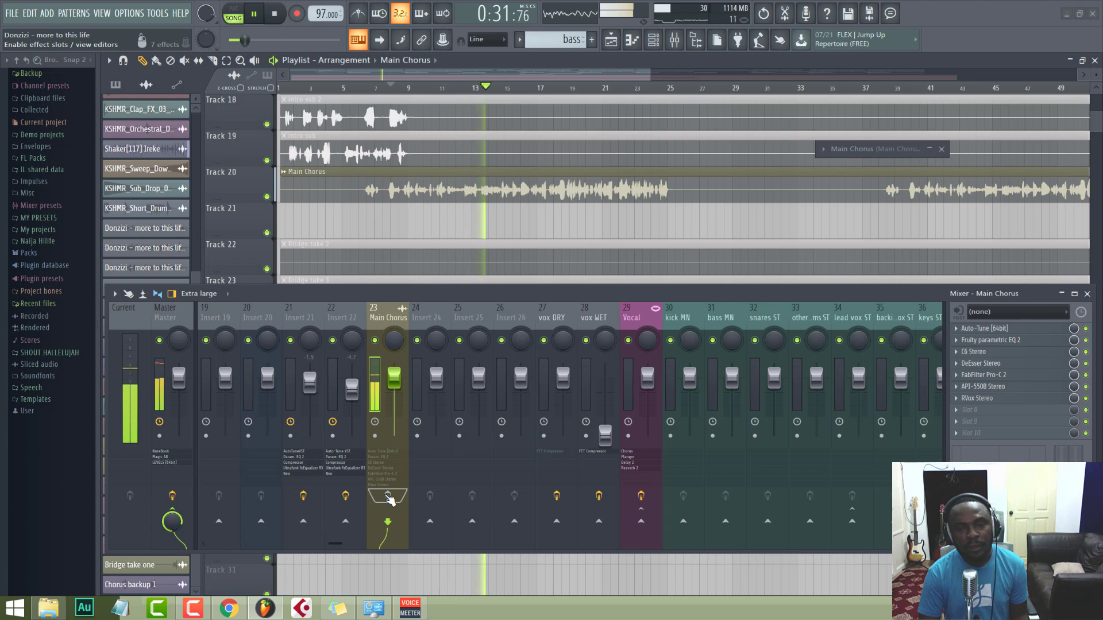
{"action": "key", "text": "space"}
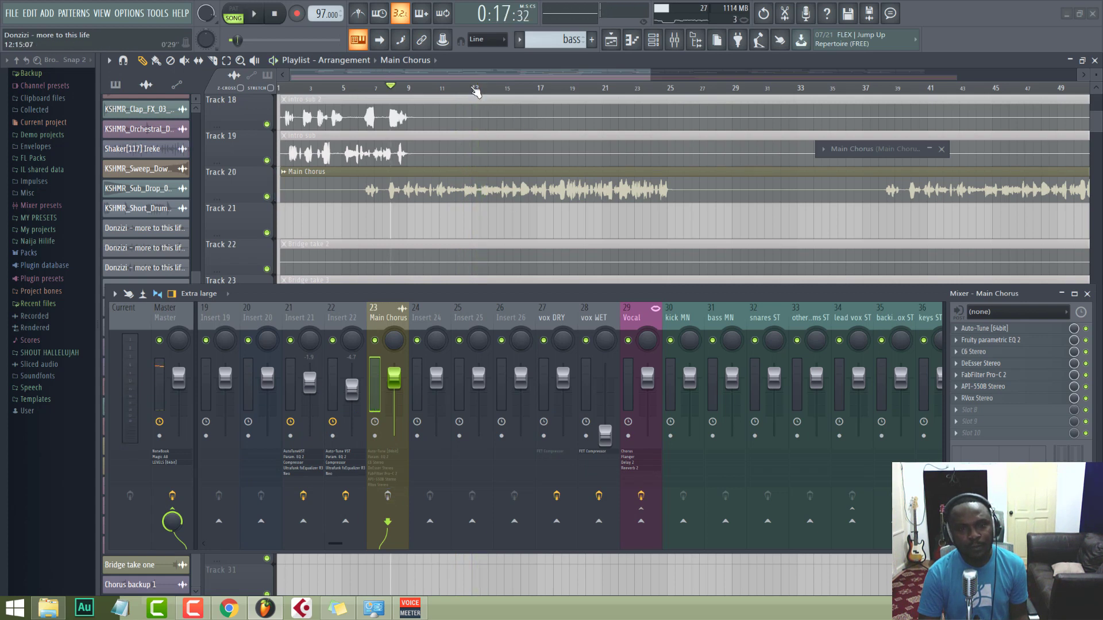
{"action": "left_click", "coordinate": [476, 89]}
{"action": "key", "text": "space"}
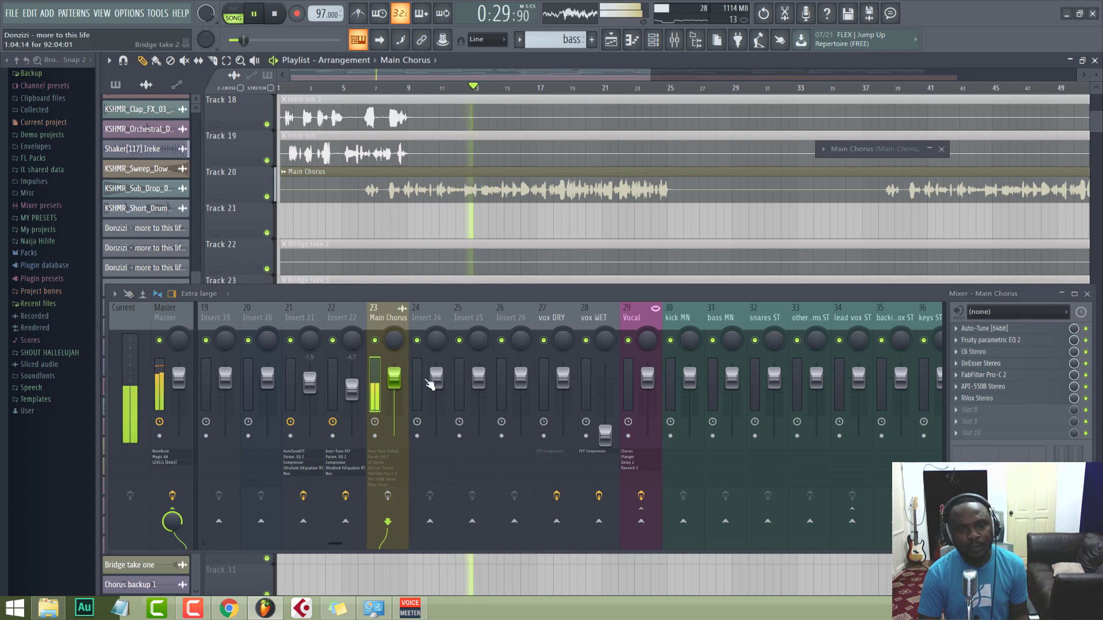
{"action": "left_click", "coordinate": [388, 497]}
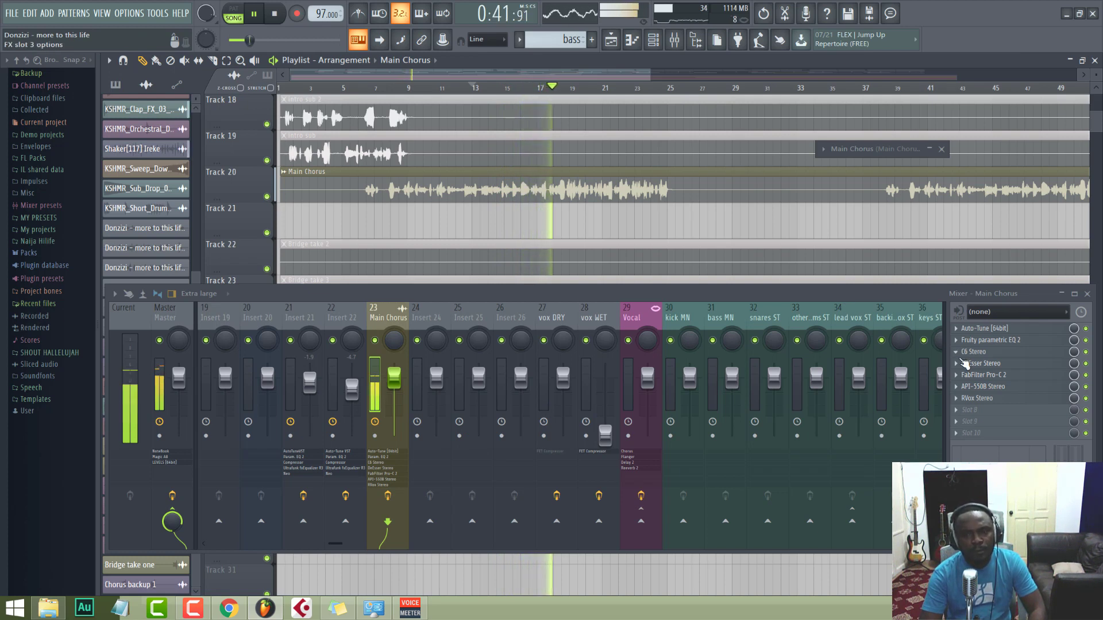
{"action": "key", "text": "space"}
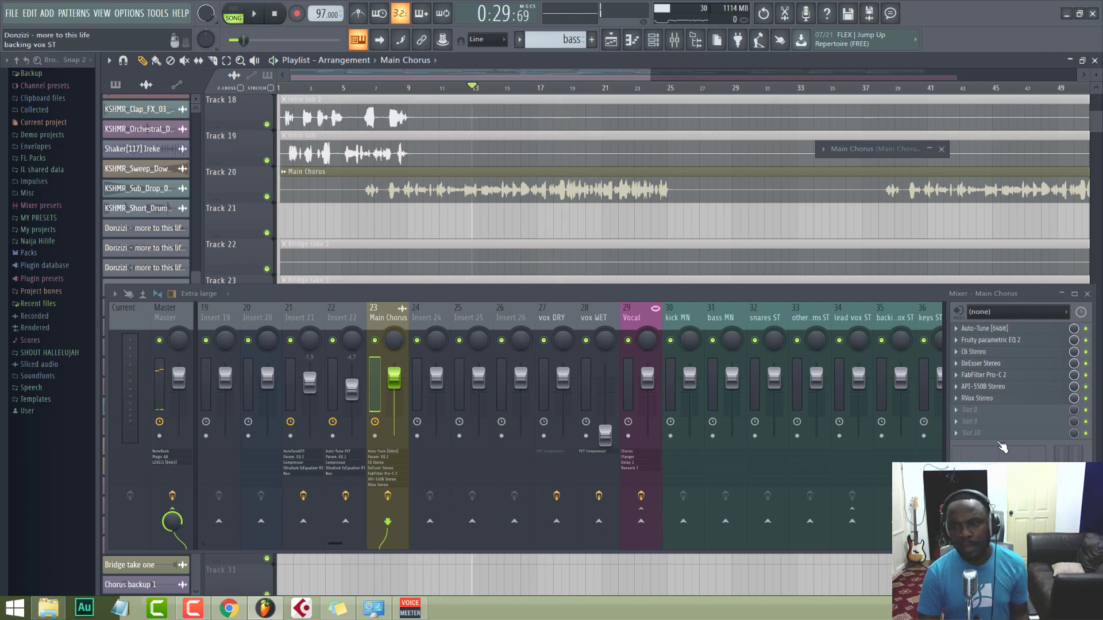
Load Neo into the Main Chorus insert's eighth effect slot, move its window over the playlist and choose the Vocals Instant Mix preset
{"action": "left_click", "coordinate": [962, 414]}
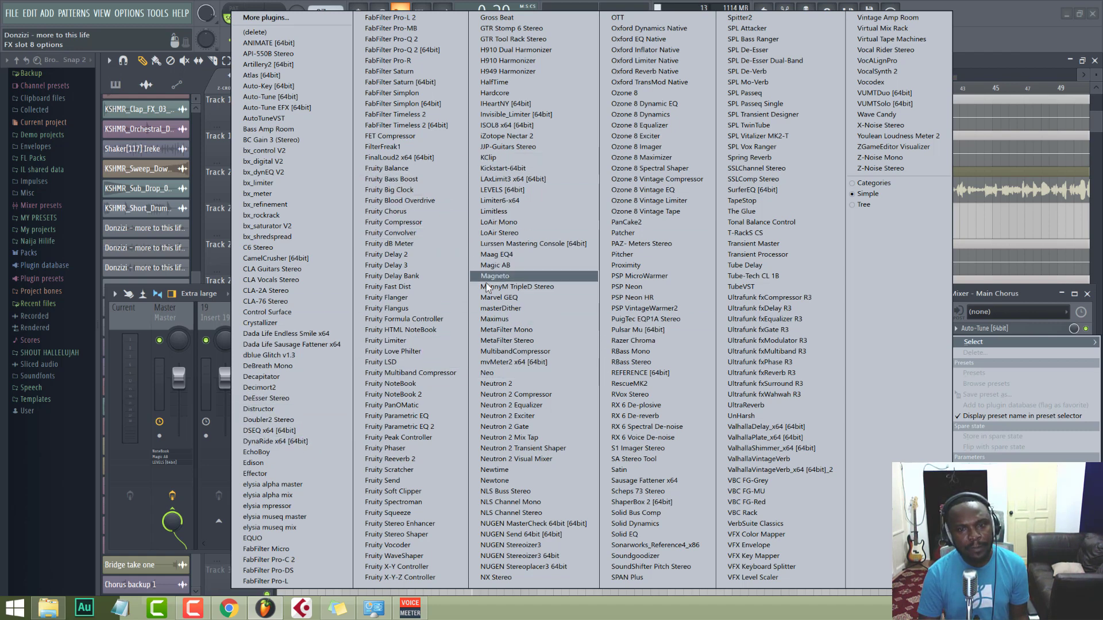
{"action": "left_click", "coordinate": [495, 374]}
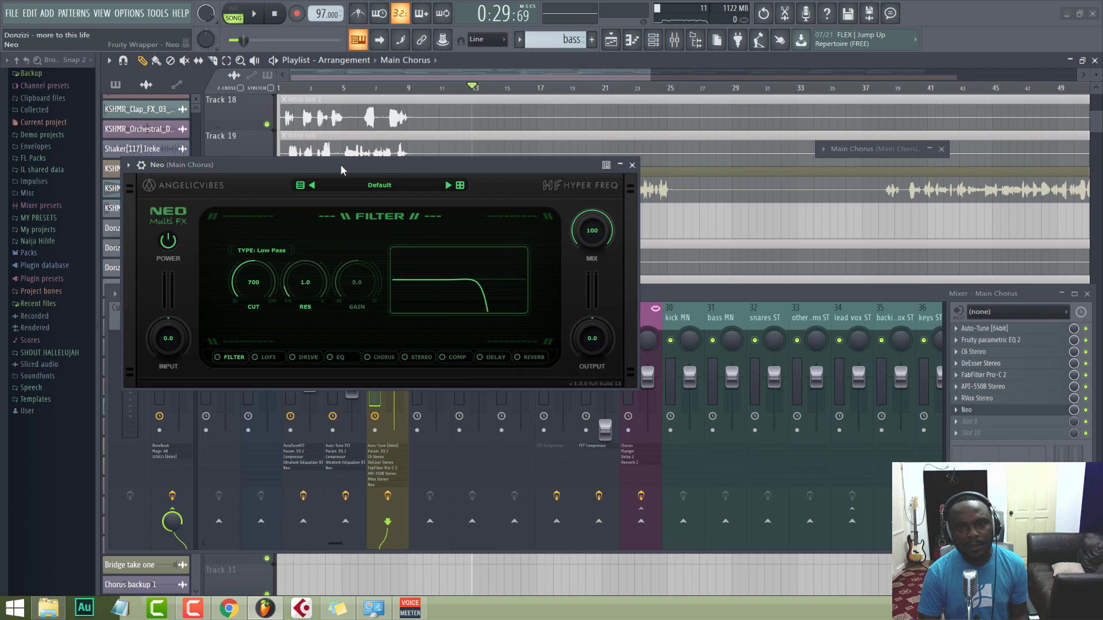
{"action": "left_click_drag", "start_coordinate": [340, 168], "coordinate": [465, 207]}
{"action": "left_click", "coordinate": [505, 229]}
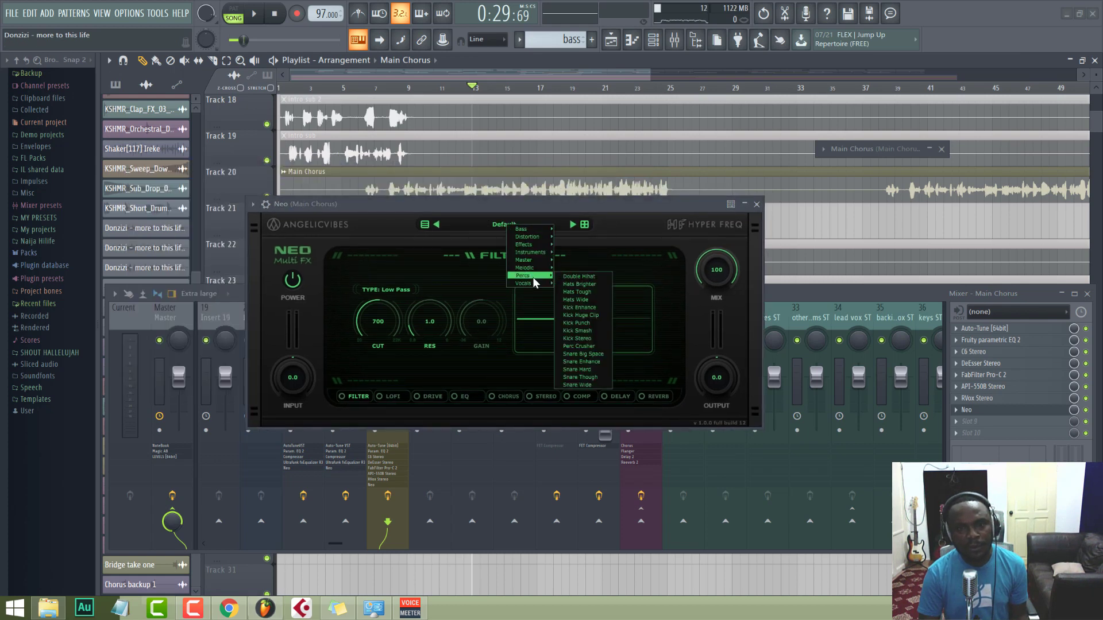
{"action": "mouse_move", "coordinate": [525, 282]}
{"action": "left_click", "coordinate": [575, 299]}
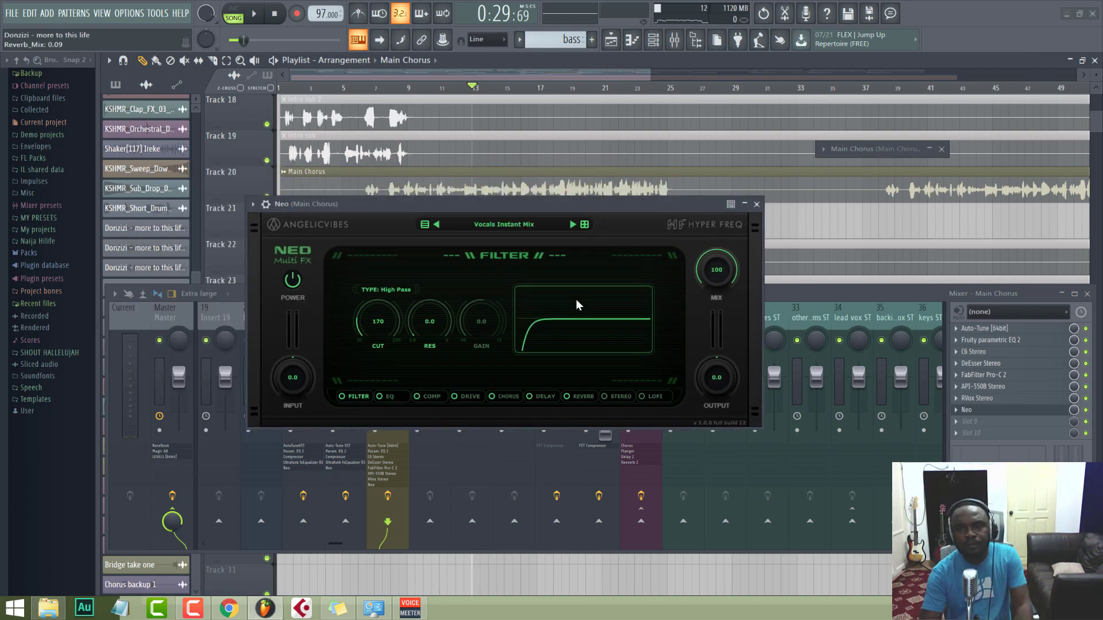
Play the chorus from bar 13 and lower Neo's overall mix to 20
{"action": "left_click_drag", "start_coordinate": [723, 273], "coordinate": [718, 308]}
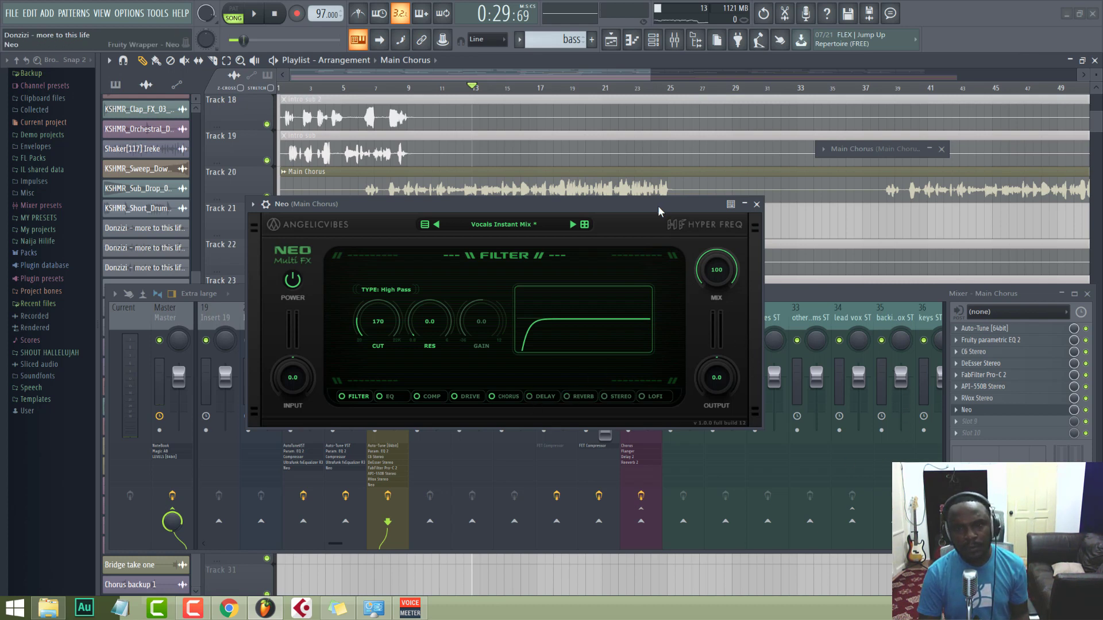
{"action": "key", "text": "space"}
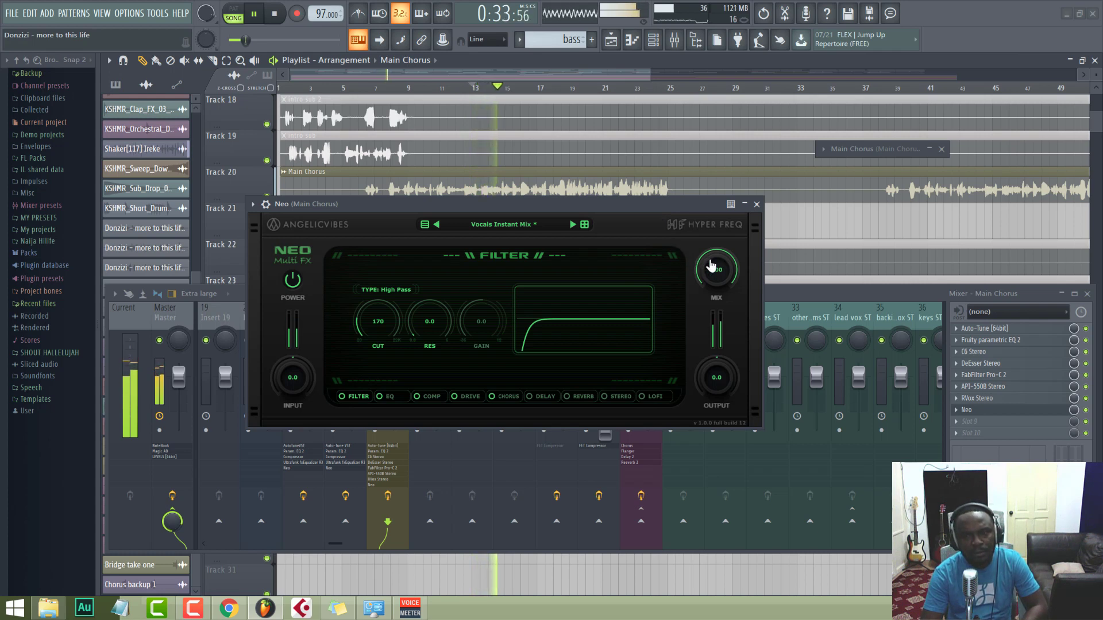
{"action": "left_click_drag", "start_coordinate": [710, 265], "coordinate": [706, 286]}
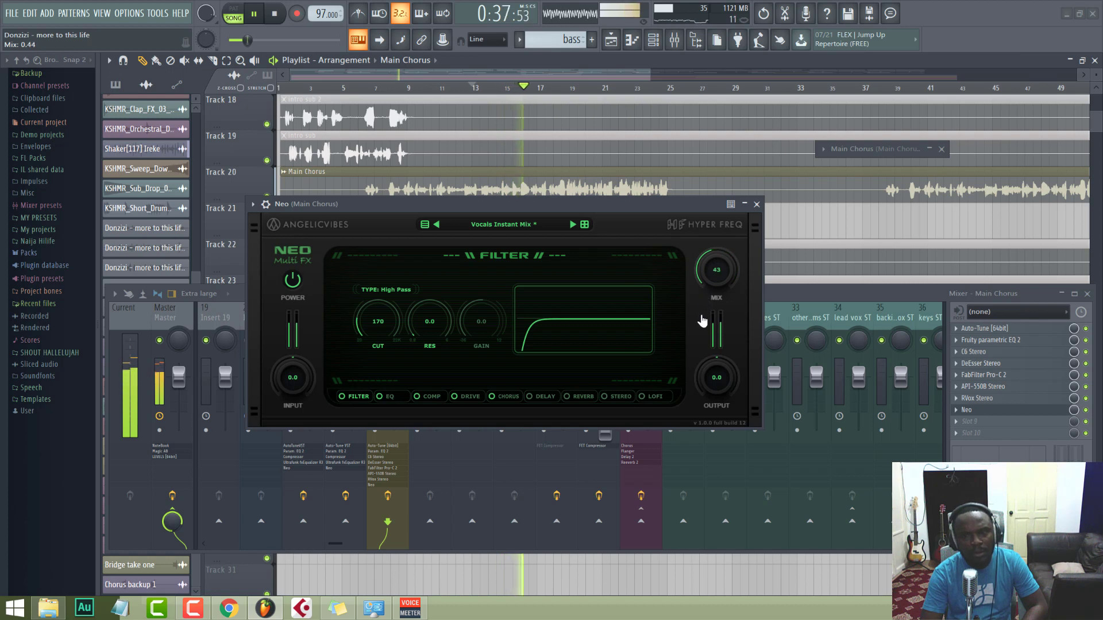
{"action": "left_click_drag", "start_coordinate": [702, 327], "coordinate": [701, 343]}
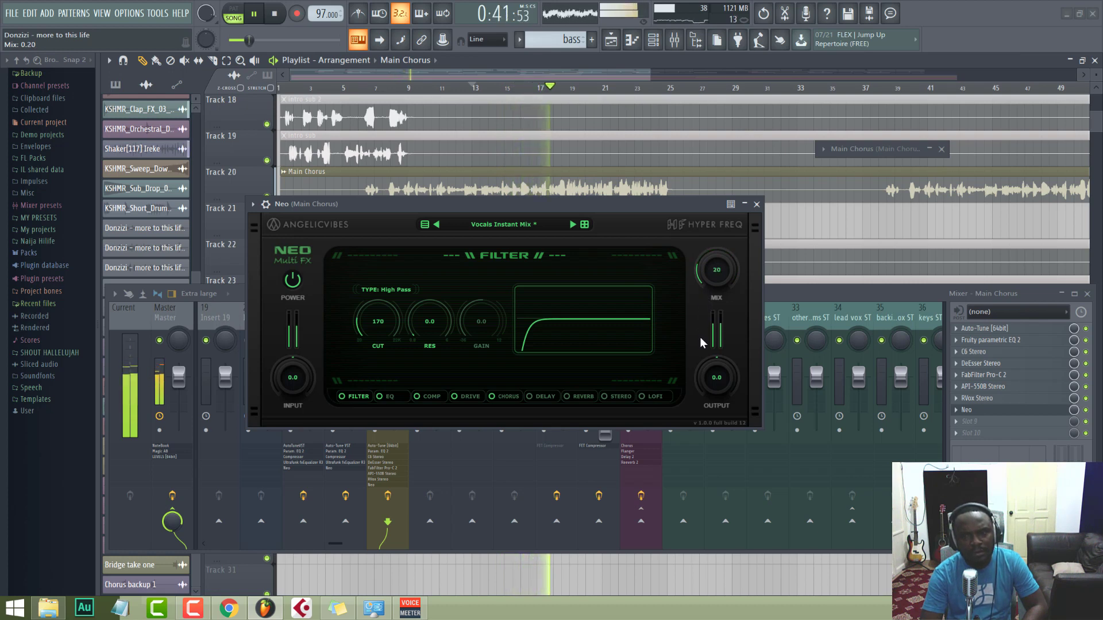
Compare the chorus with Neo bypassed and engaged in the full mix, bring its window back to the front and save the project
{"action": "left_click", "coordinate": [1085, 411]}
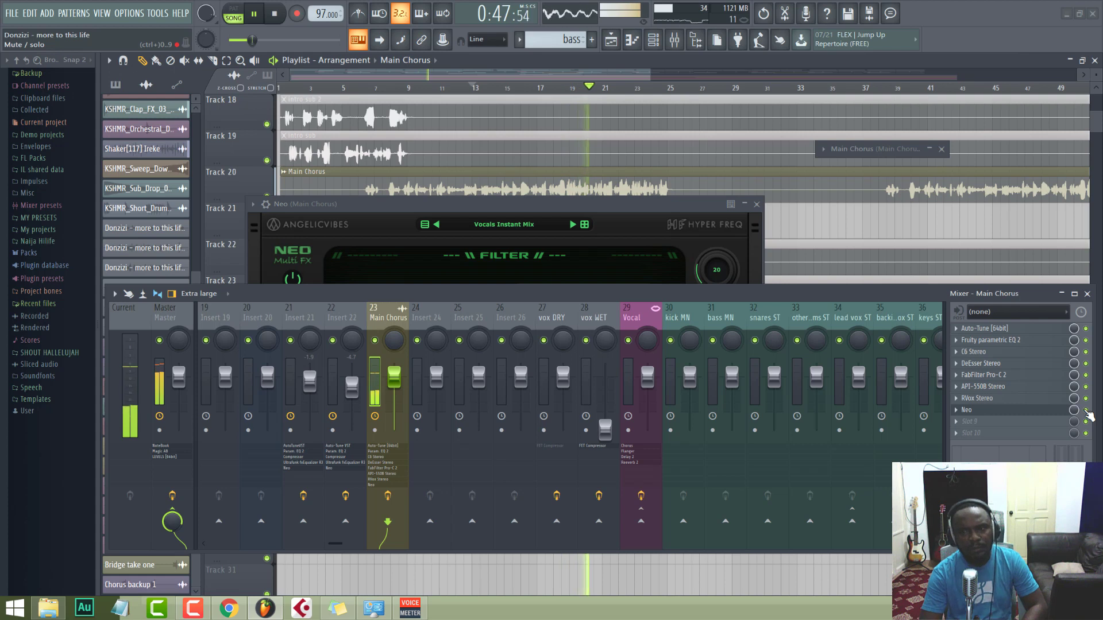
{"action": "key", "text": "space"}
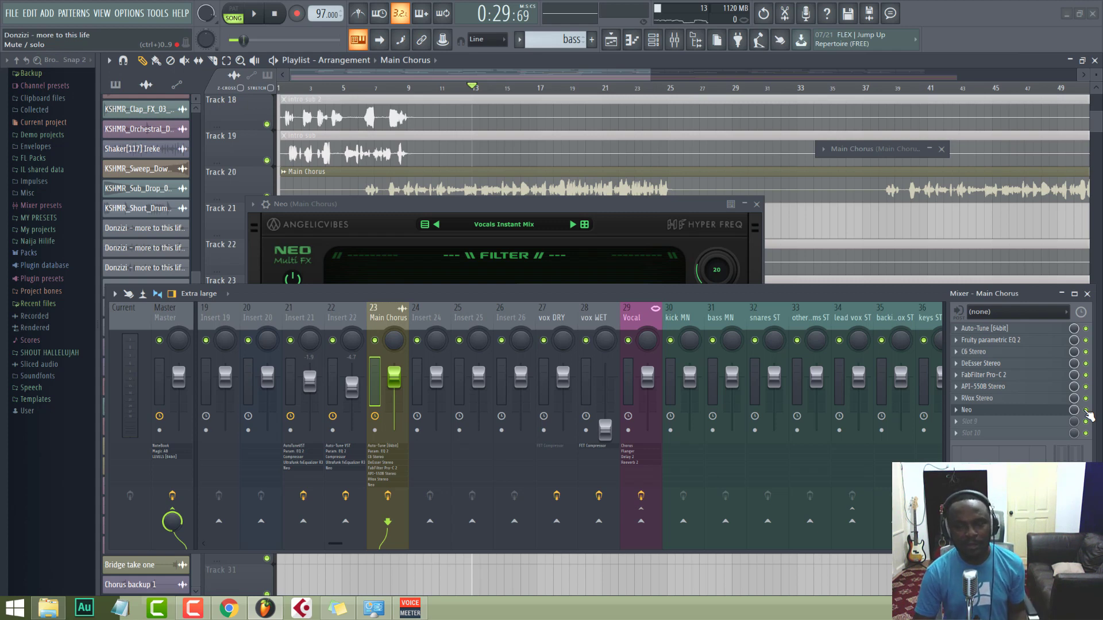
{"action": "key", "text": "space"}
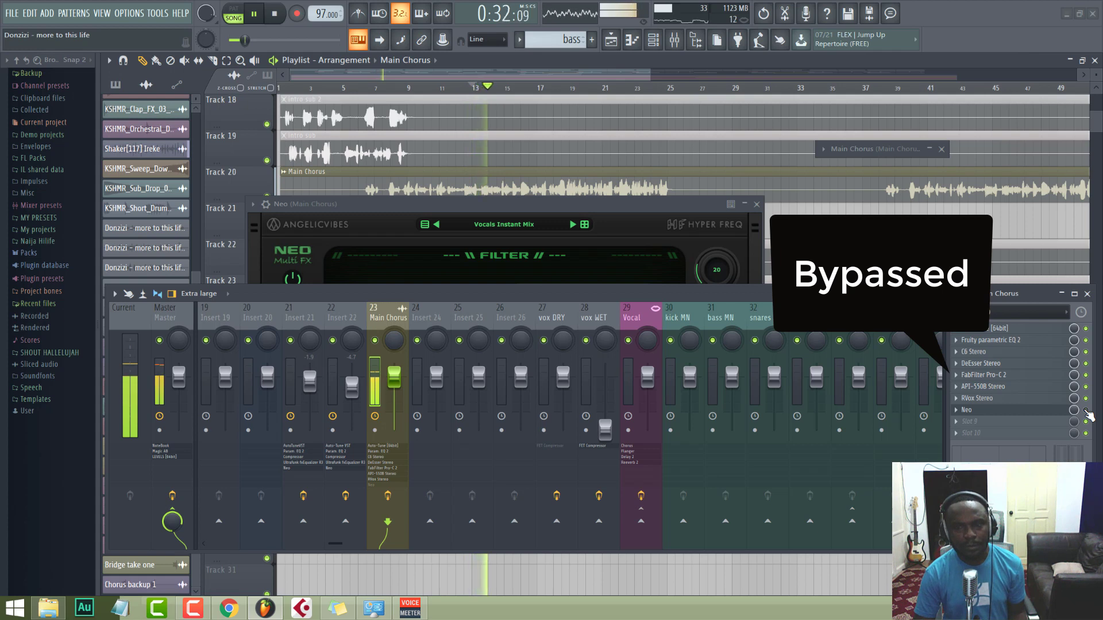
{"action": "key", "text": "space"}
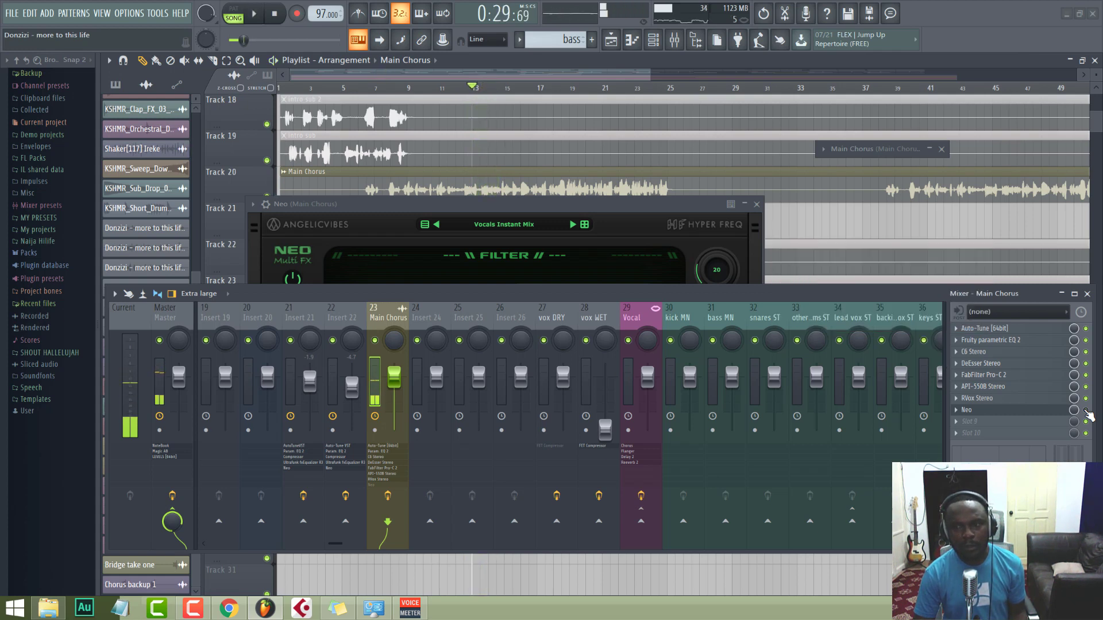
{"action": "key", "text": "space"}
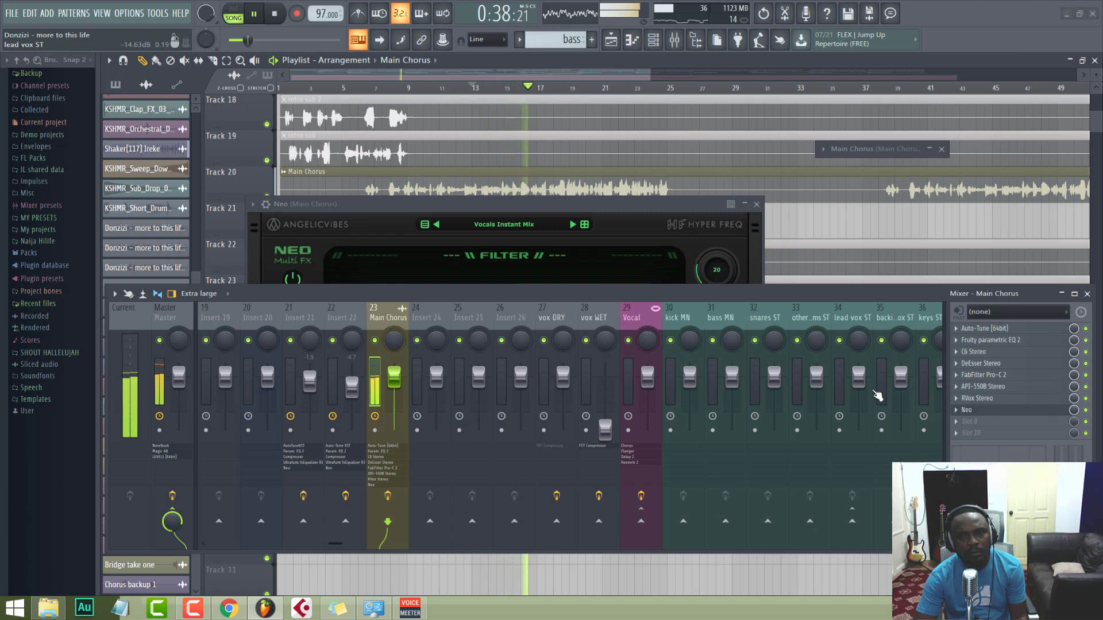
{"action": "left_click", "coordinate": [678, 206]}
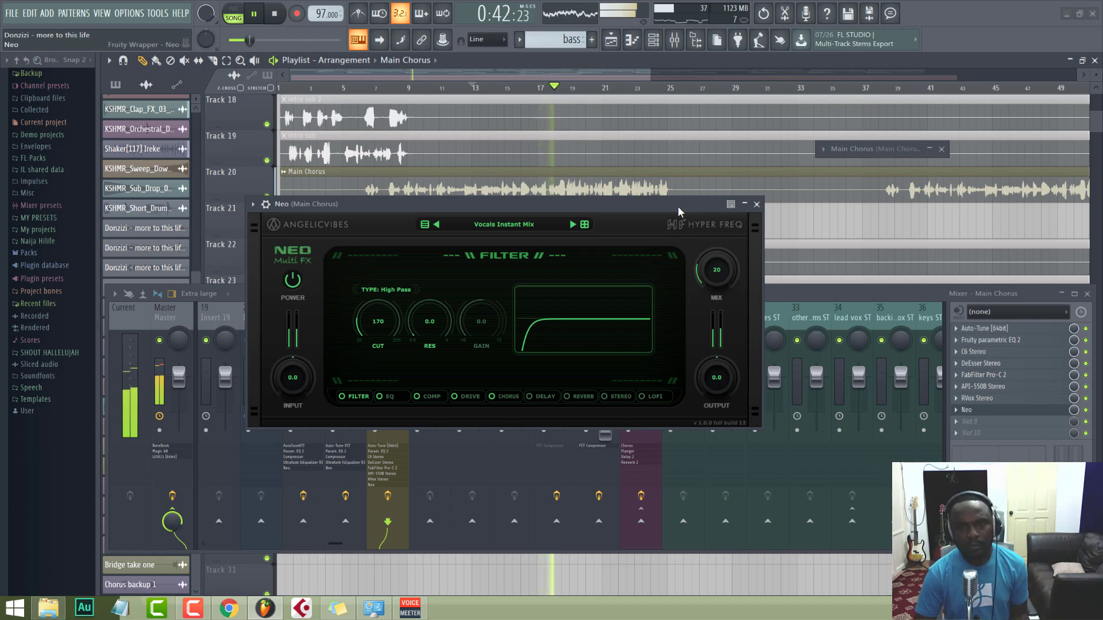
{"action": "key", "text": "ctrl+s"}
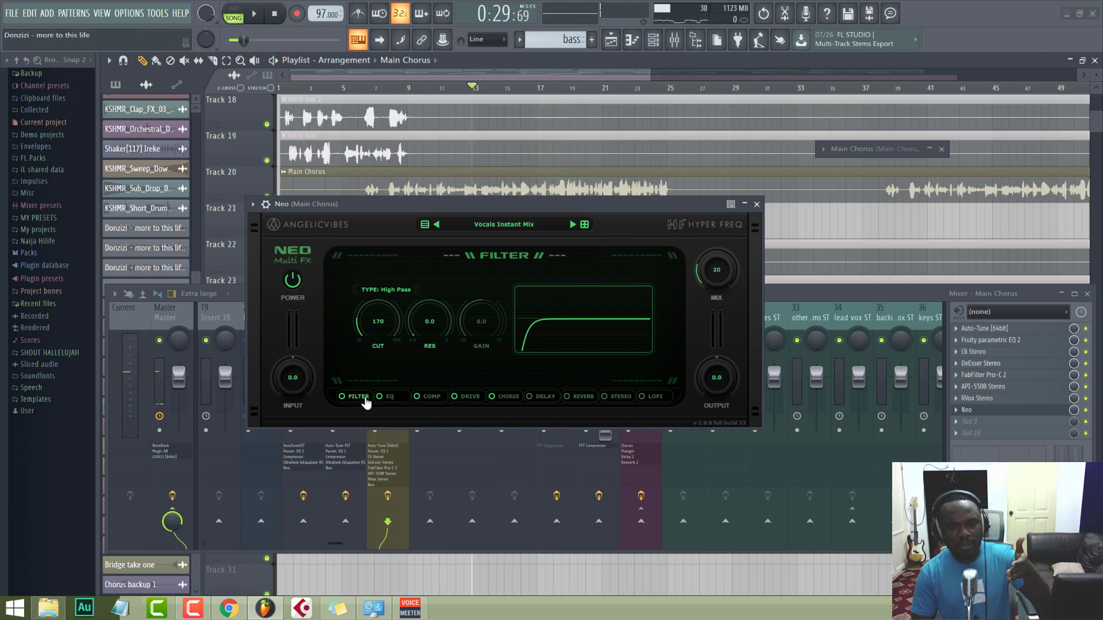
Review Neo's Filter, EQ and Compressor modules, playing the vocal briefly to check the compressor's gain reduction
{"action": "left_click", "coordinate": [393, 399]}
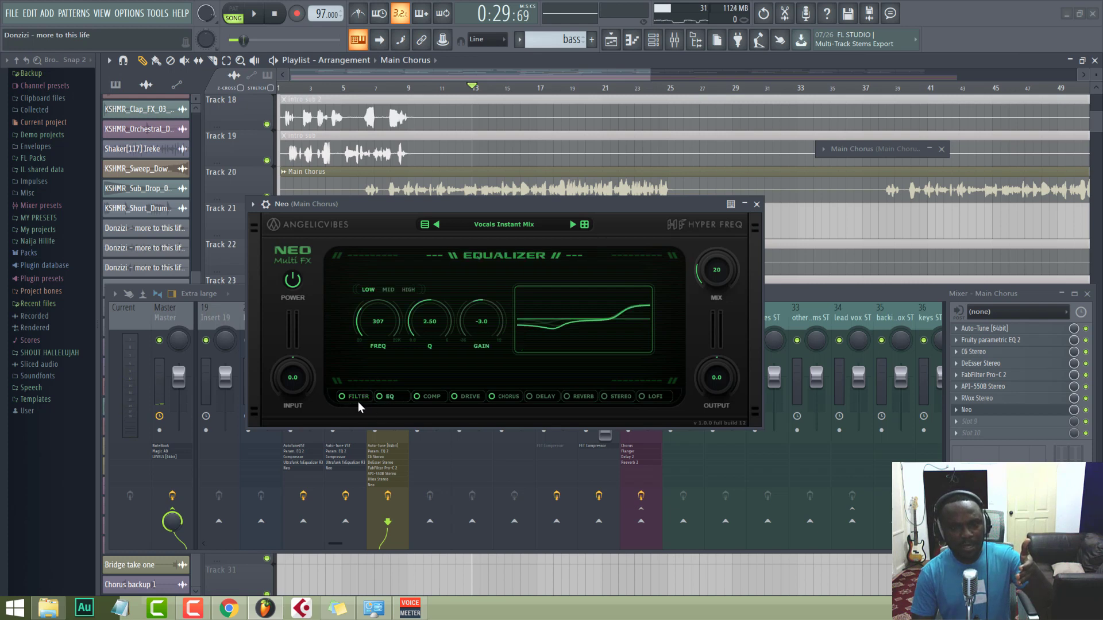
{"action": "left_click", "coordinate": [359, 404]}
{"action": "left_click", "coordinate": [400, 403]}
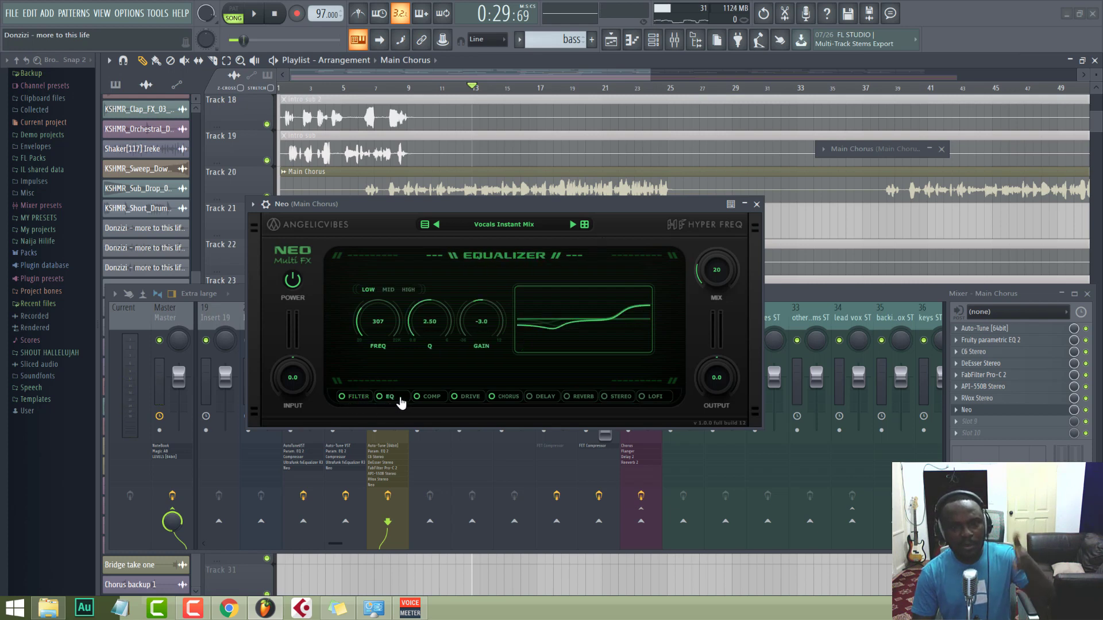
{"action": "left_click", "coordinate": [435, 404]}
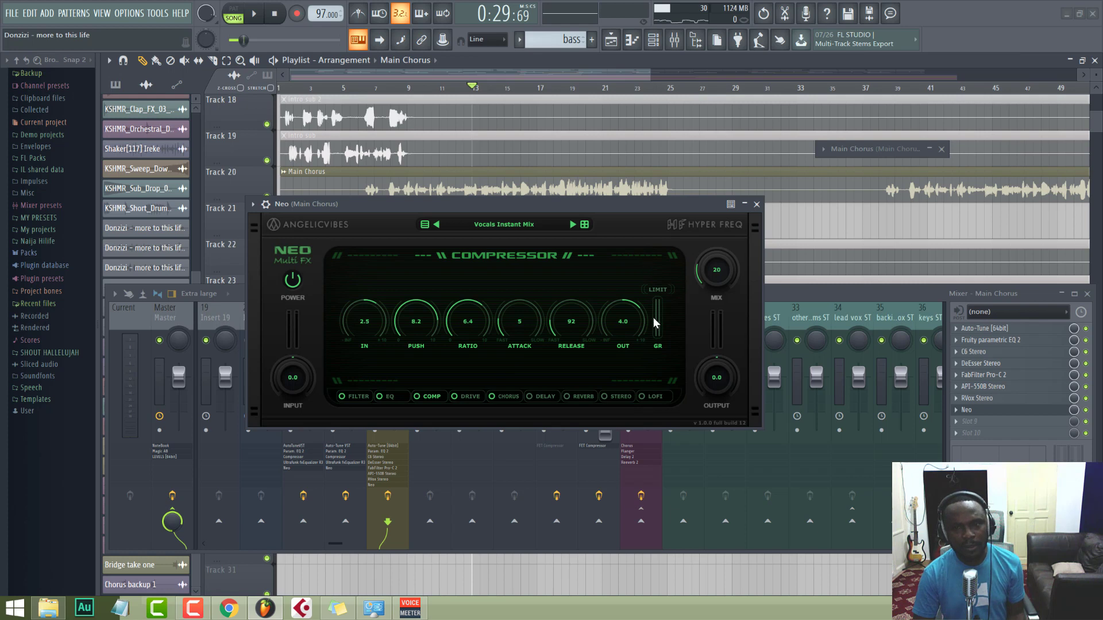
{"action": "key", "text": "space"}
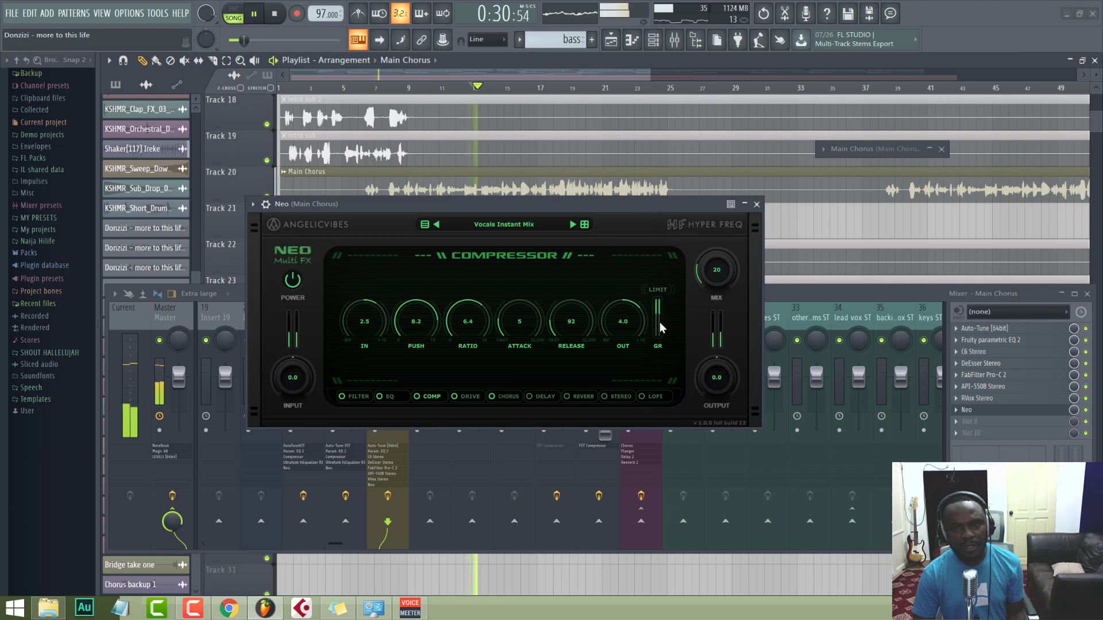
{"action": "key", "text": "space"}
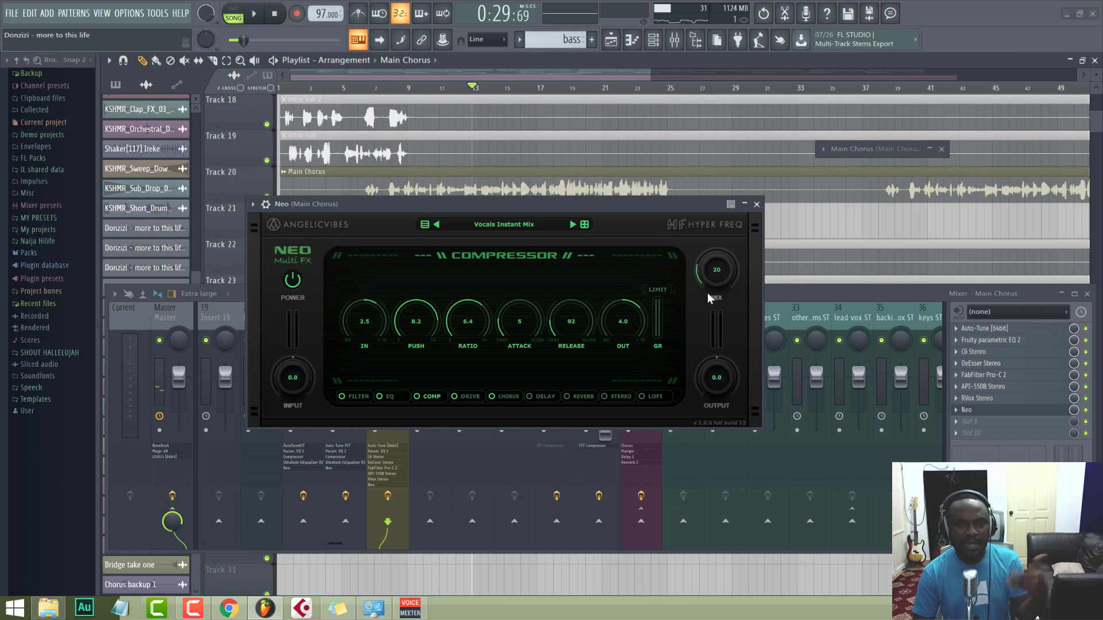
Look through the settings of Neo's Drive, Chorus, Delay, Reverb and Stereo modules
{"action": "left_click", "coordinate": [473, 397]}
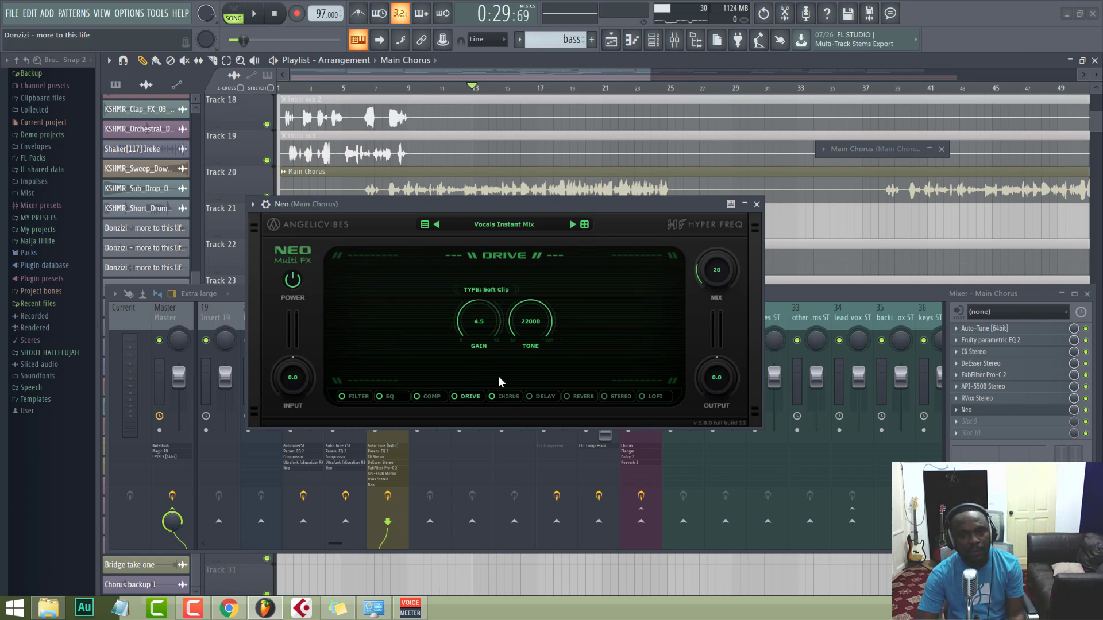
{"action": "left_click", "coordinate": [508, 398]}
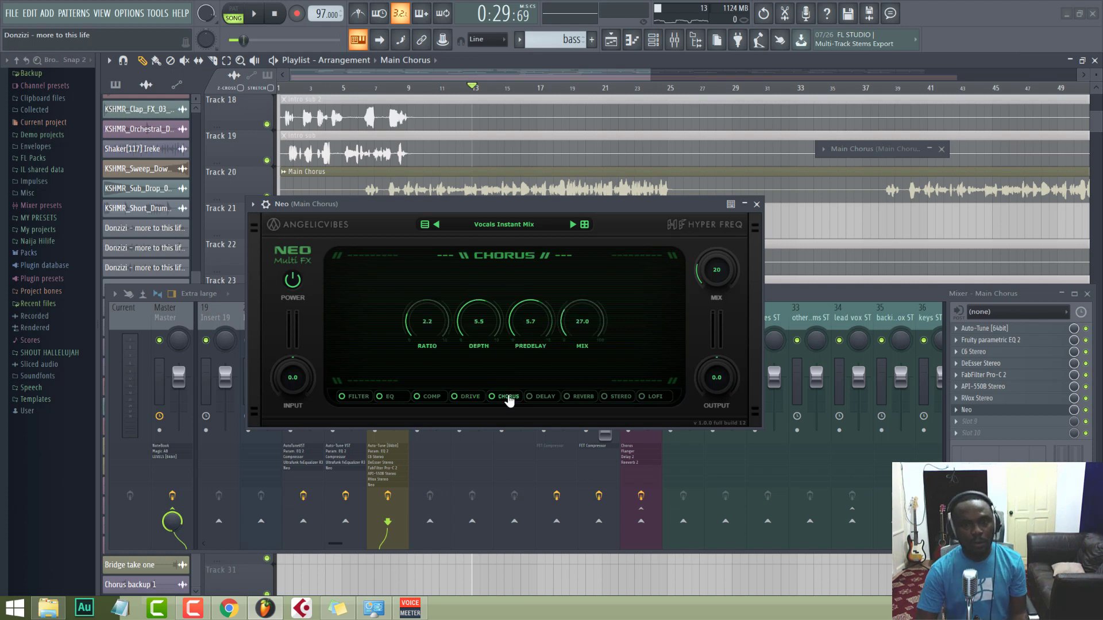
{"action": "left_click", "coordinate": [548, 403]}
{"action": "left_click", "coordinate": [583, 403]}
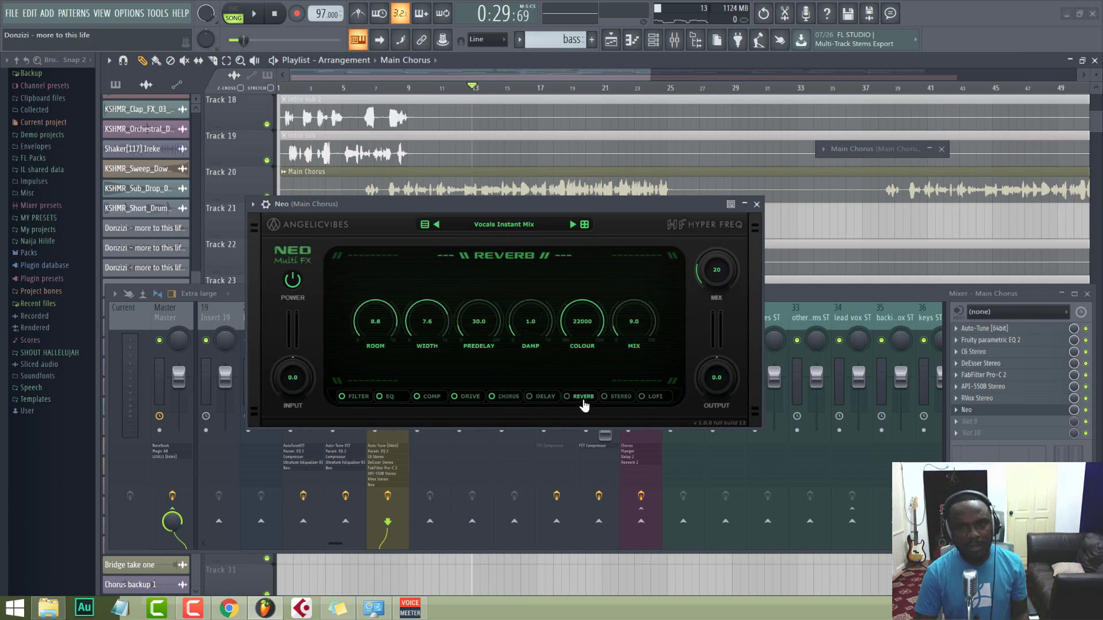
{"action": "left_click", "coordinate": [618, 398]}
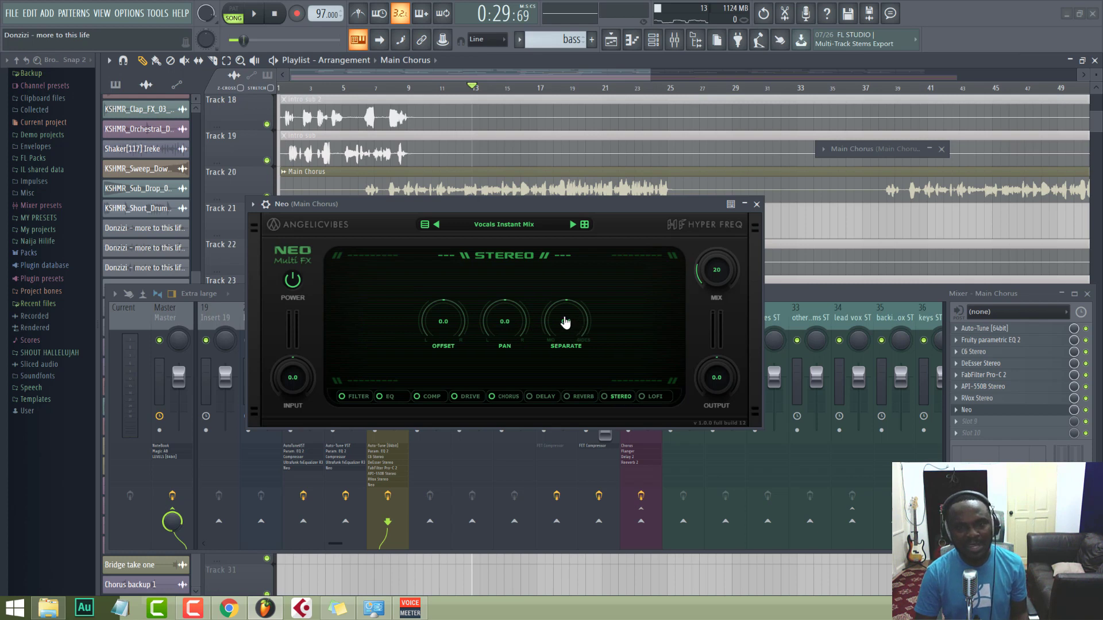
Move the Neo window clear of the Main Chorus track's solo control and play that track soloed from bar 13
{"action": "left_click_drag", "start_coordinate": [591, 203], "coordinate": [638, 212]}
{"action": "key", "text": "space"}
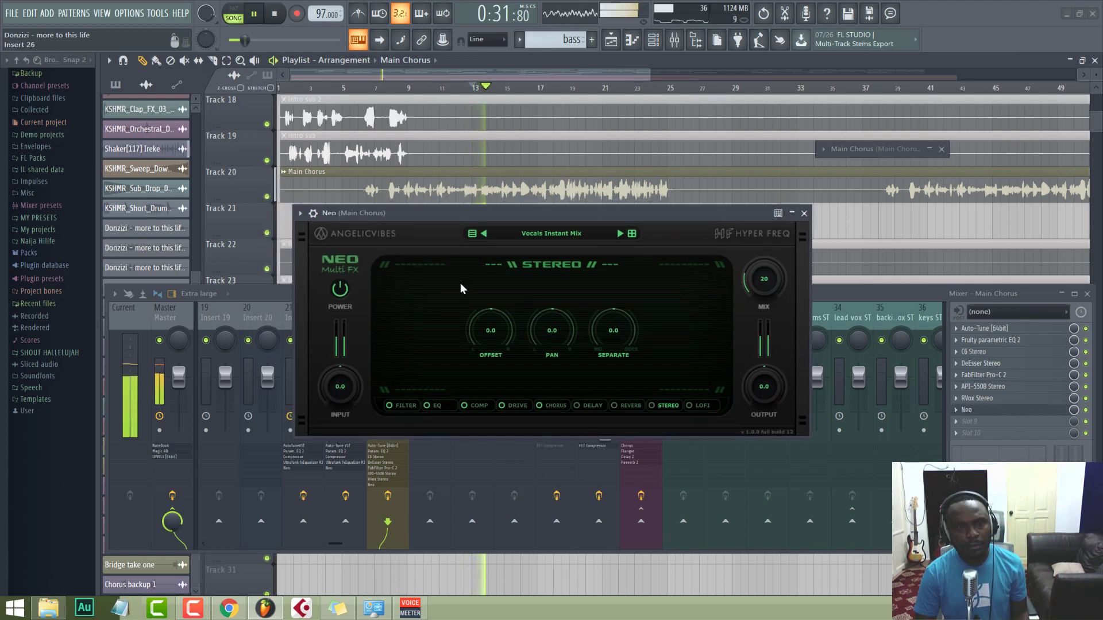
{"action": "right_click", "coordinate": [267, 197]}
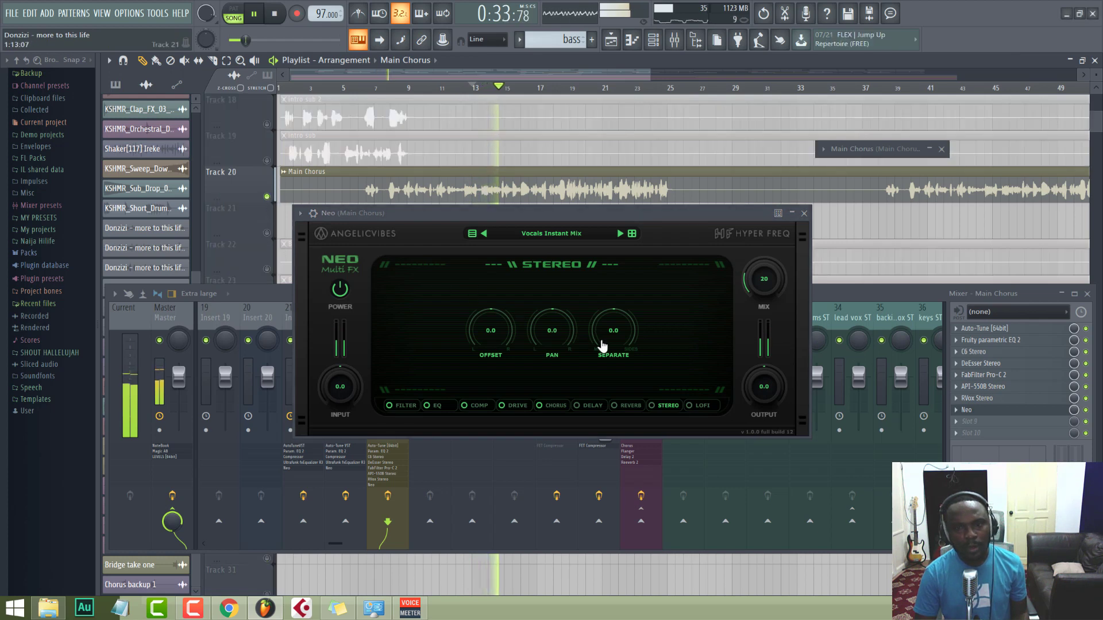
Enable Neo's Stereo module, auditioning S:100 separation at full mix, and set the separation to S:25 and the mix to 20
{"action": "mouse_move", "coordinate": [602, 345]}
{"action": "left_mouse_down"}
{"action": "mouse_move", "coordinate": [596, 269]}
{"action": "mouse_move", "coordinate": [589, 352]}
{"action": "mouse_move", "coordinate": [587, 335]}
{"action": "left_mouse_up"}
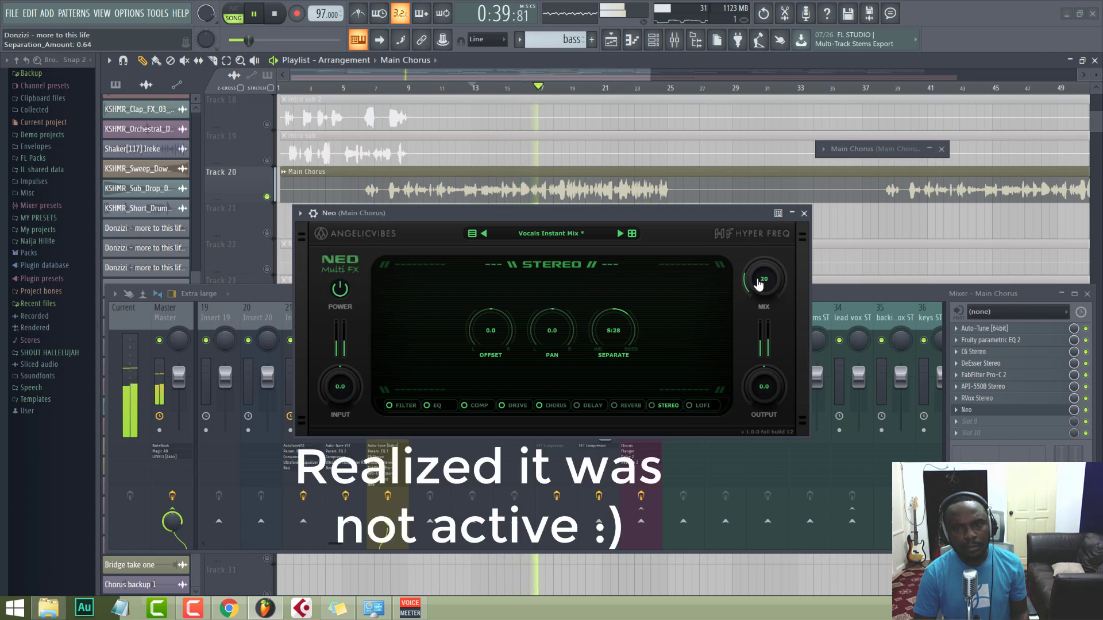
{"action": "left_click_drag", "start_coordinate": [759, 284], "coordinate": [771, 70]}
{"action": "left_click_drag", "start_coordinate": [620, 322], "coordinate": [599, 280]}
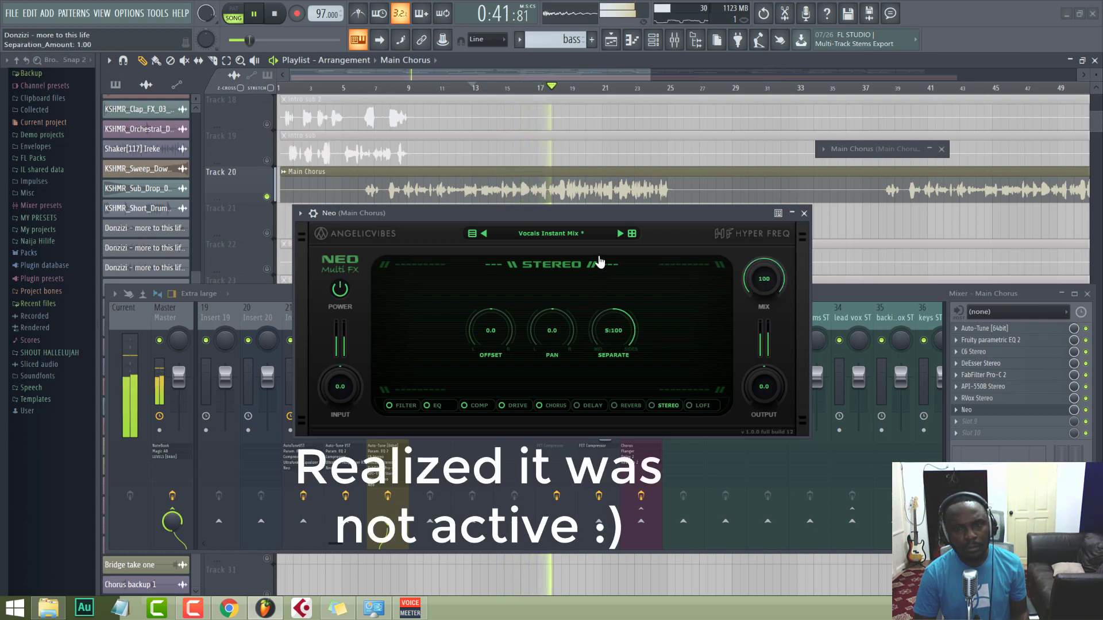
{"action": "left_click", "coordinate": [653, 406]}
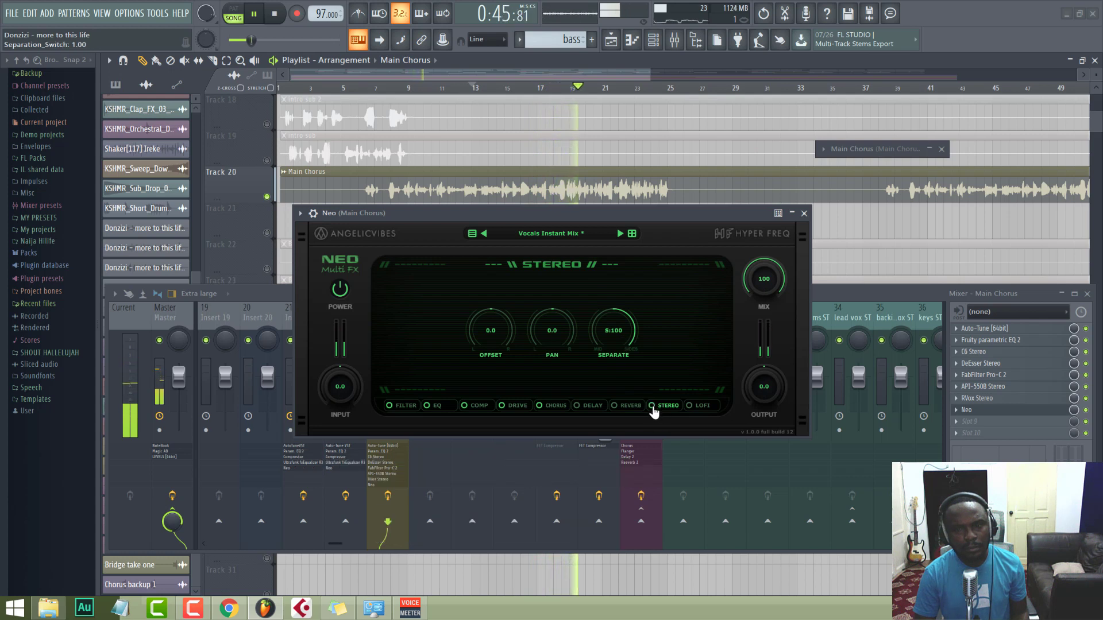
{"action": "left_click_drag", "start_coordinate": [623, 355], "coordinate": [609, 338]}
{"action": "left_click_drag", "start_coordinate": [762, 272], "coordinate": [761, 350]}
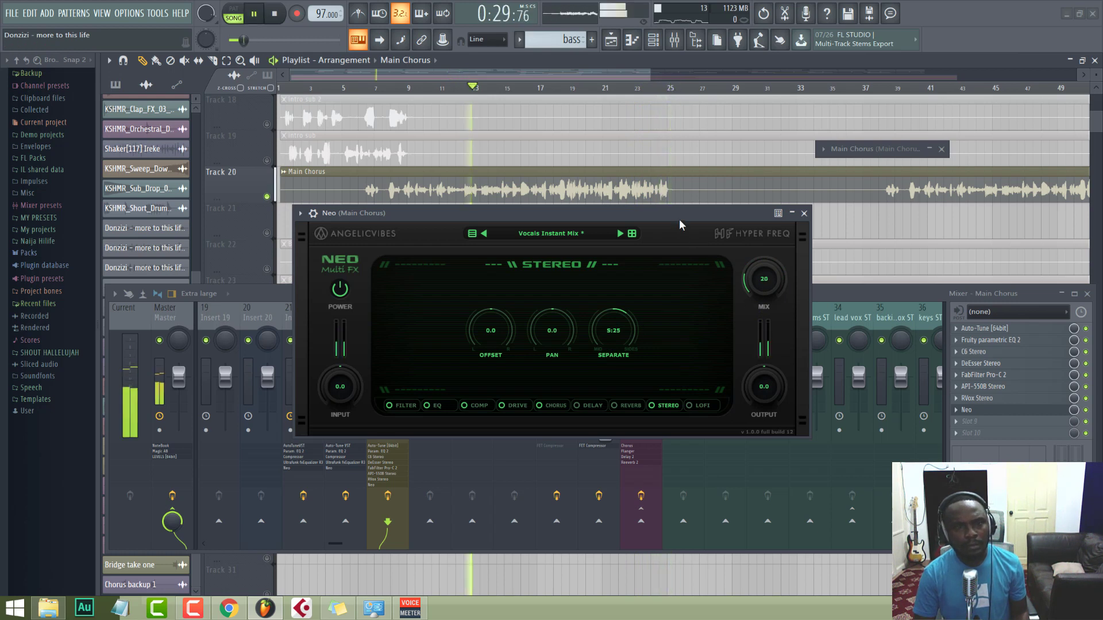
Unsolo the Main Chorus track so the full mix plays, and save the project
{"action": "left_click", "coordinate": [268, 197], "text": "ctrl"}
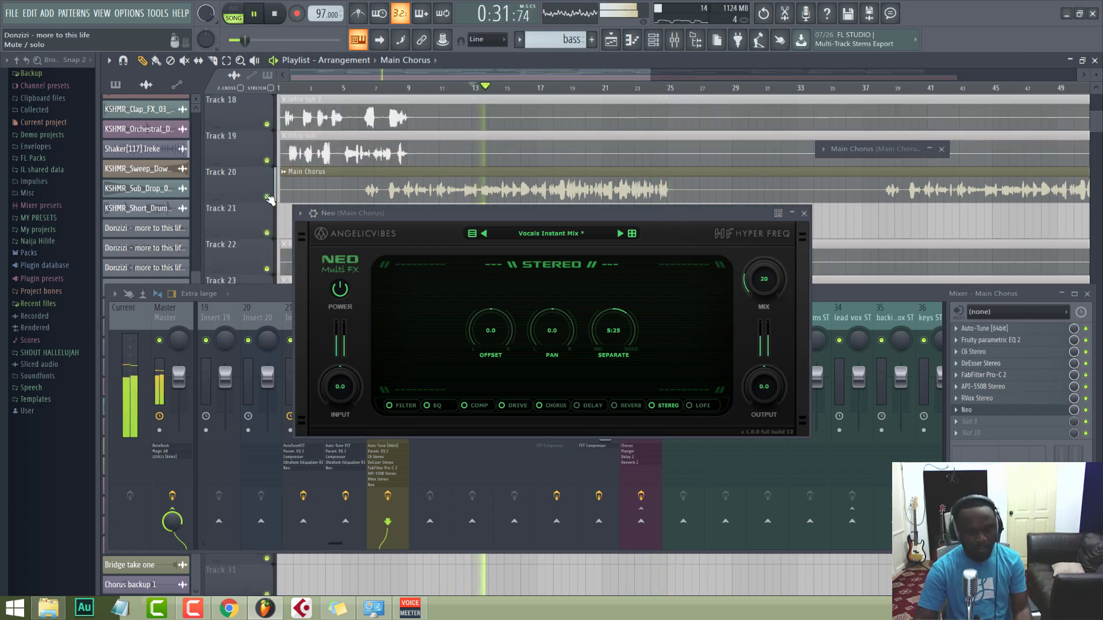
{"action": "key", "text": "ctrl+s"}
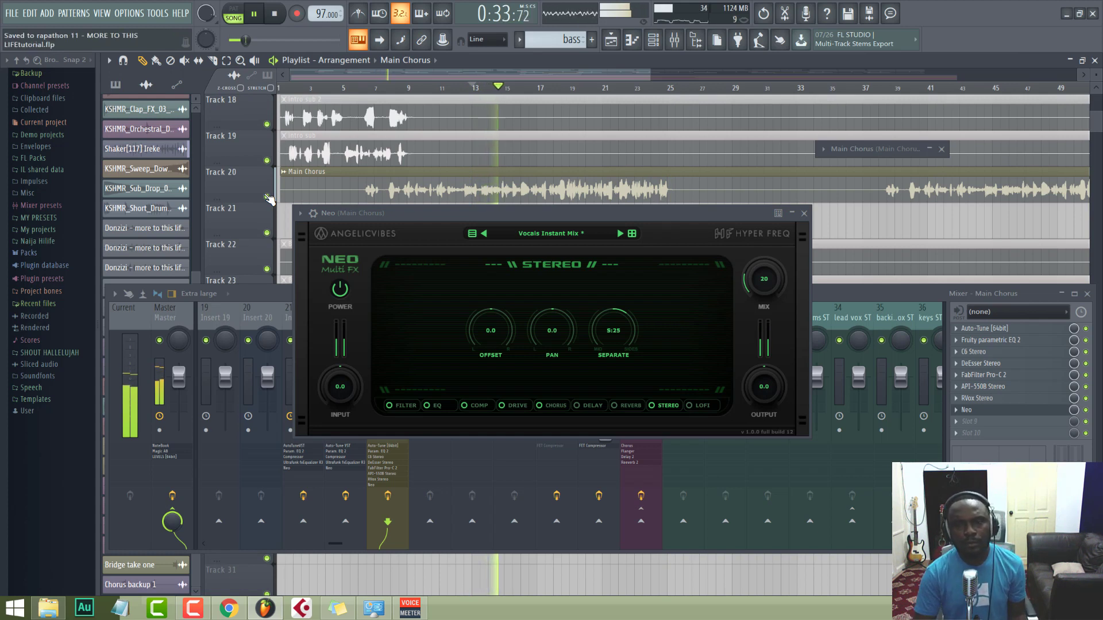
Close the Neo window, compare the vocal with Neo bypassed and engaged, and stop playback
{"action": "left_click", "coordinate": [803, 213]}
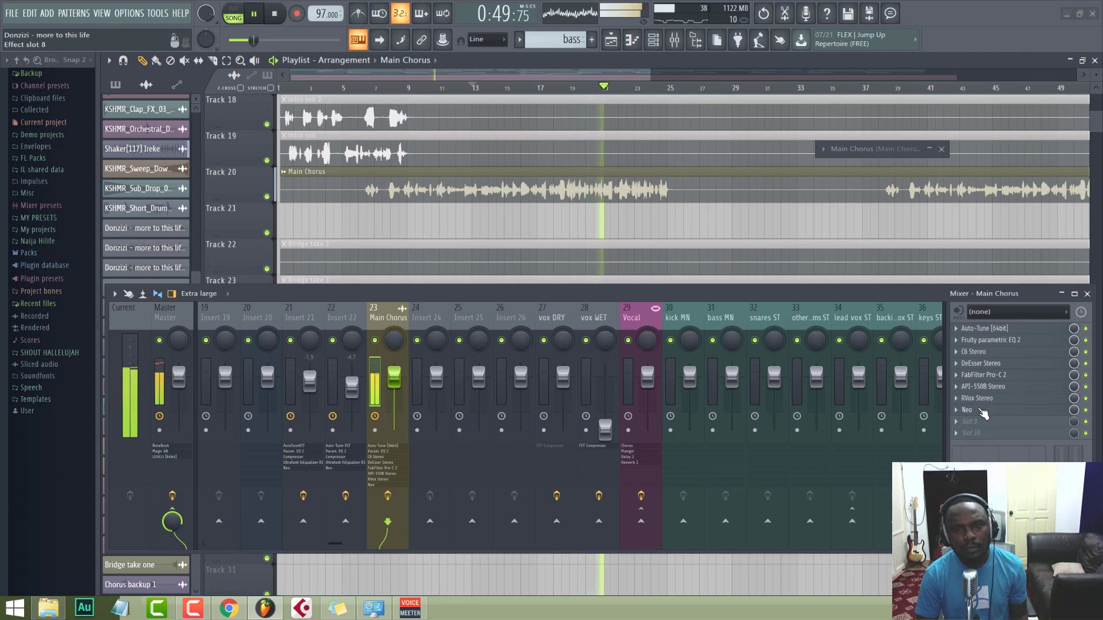
{"action": "left_click", "coordinate": [1086, 410]}
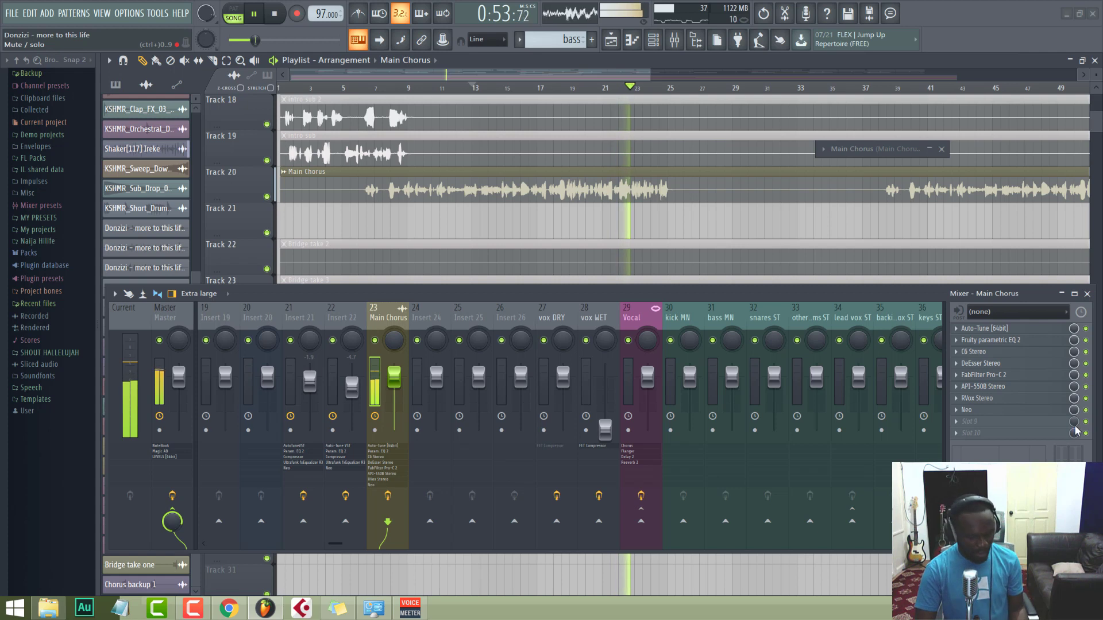
{"action": "key", "text": "space"}
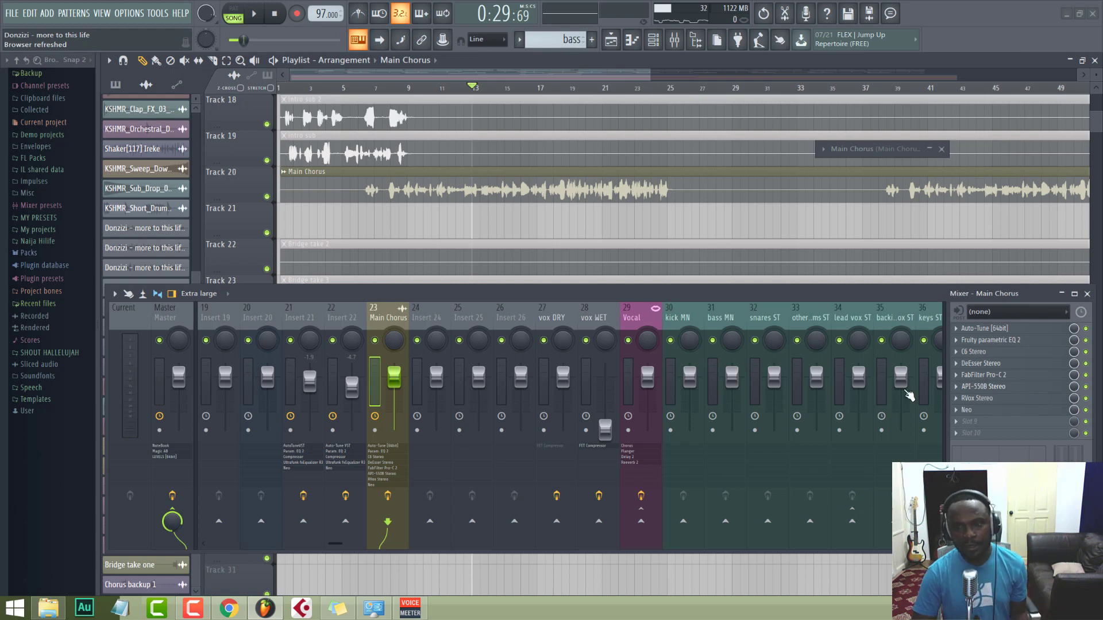
Load ValhallaVintageVerb into the Main Chorus insert's ninth effect slot and move its window over the playlist
{"action": "left_click", "coordinate": [957, 423]}
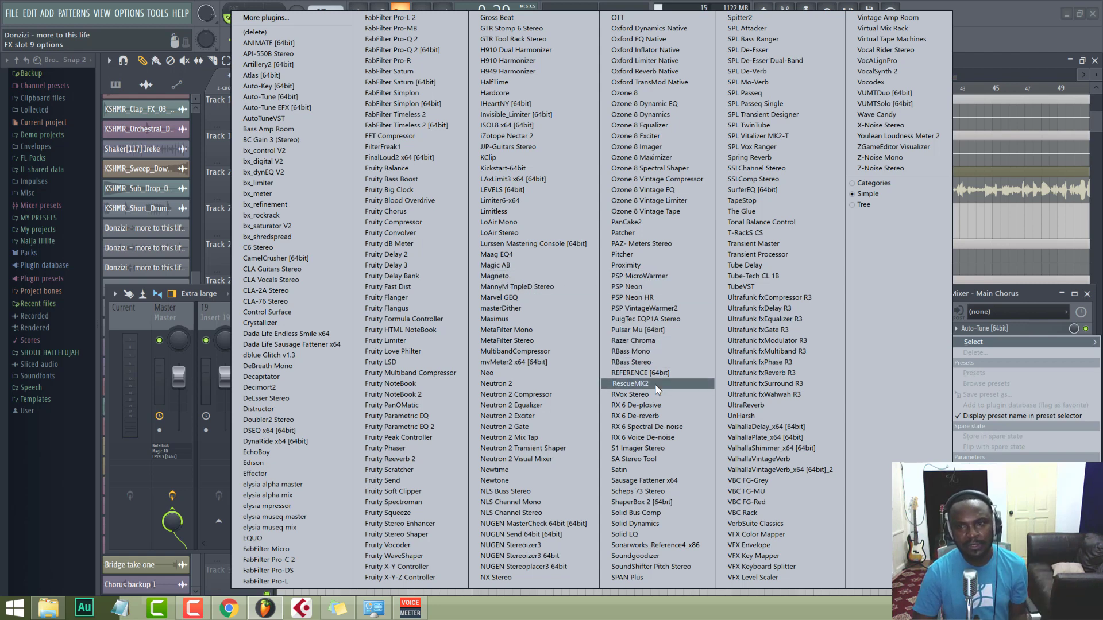
{"action": "left_click", "coordinate": [750, 459]}
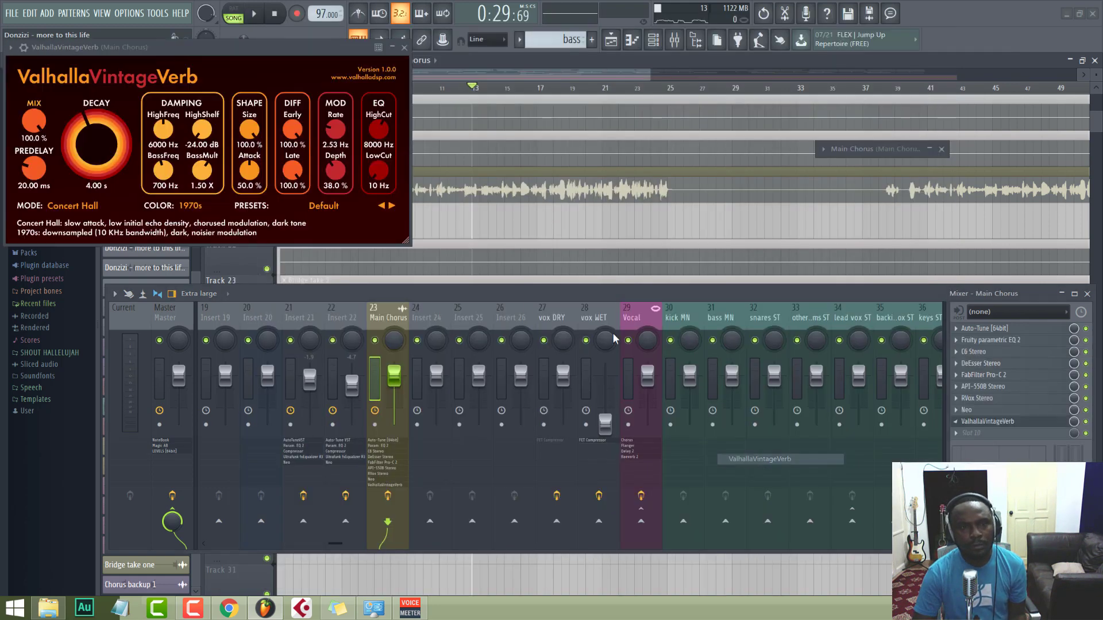
{"action": "left_click_drag", "start_coordinate": [245, 55], "coordinate": [530, 218]}
Set ValhallaVintageVerb's decay to 2.46 s while playing the chorus, and replay the section from its start
{"action": "key", "text": "space"}
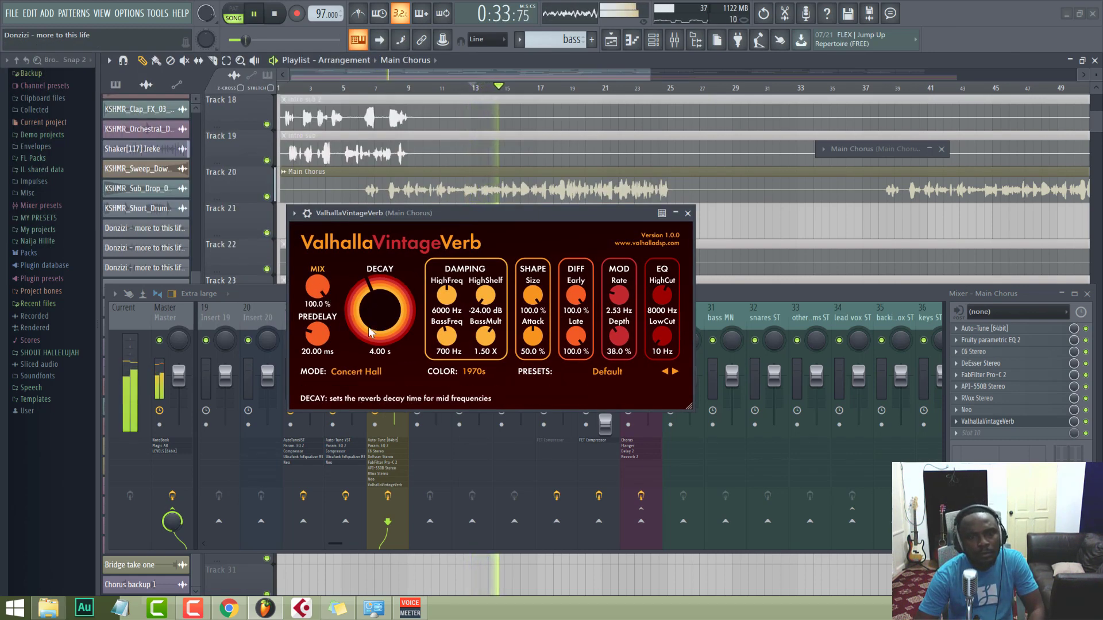
{"action": "left_click_drag", "start_coordinate": [364, 311], "coordinate": [362, 318]}
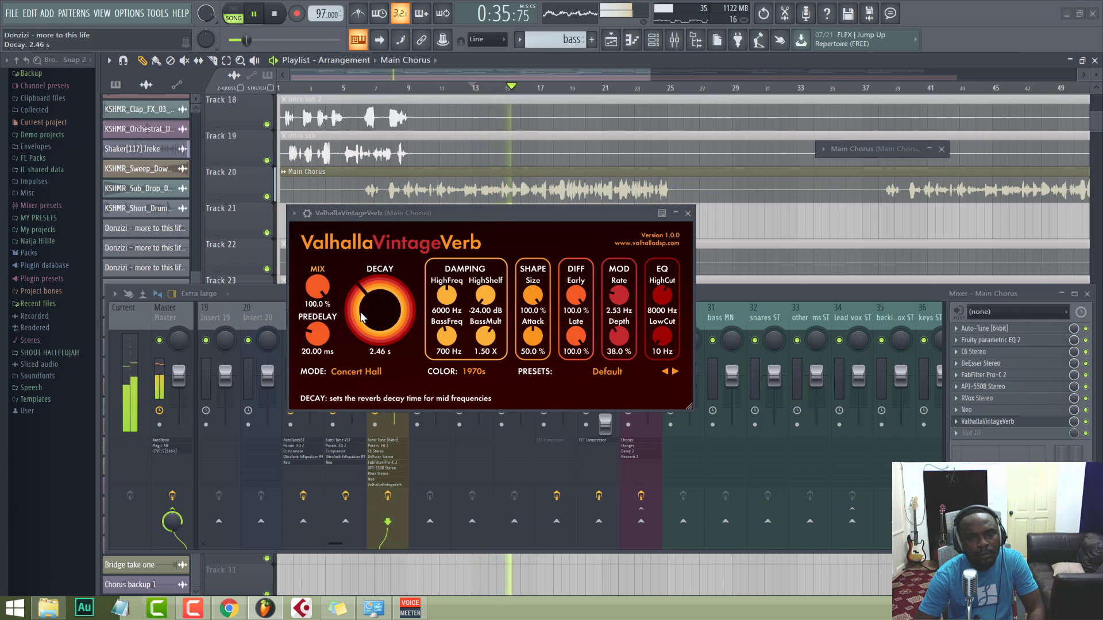
{"action": "key", "text": "space"}
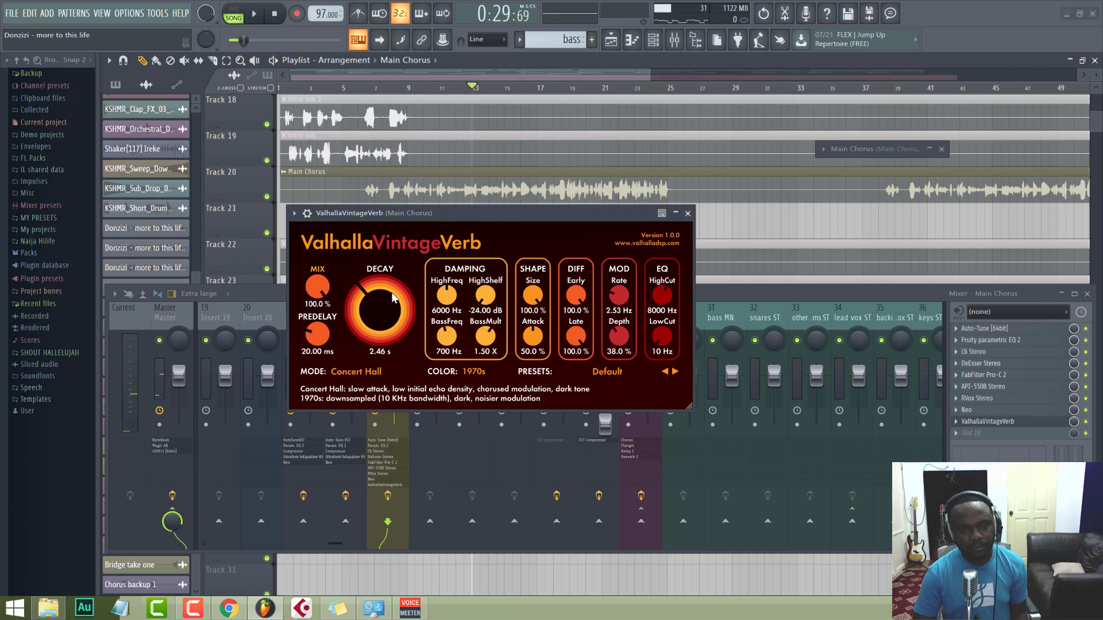
{"action": "key", "text": "space"}
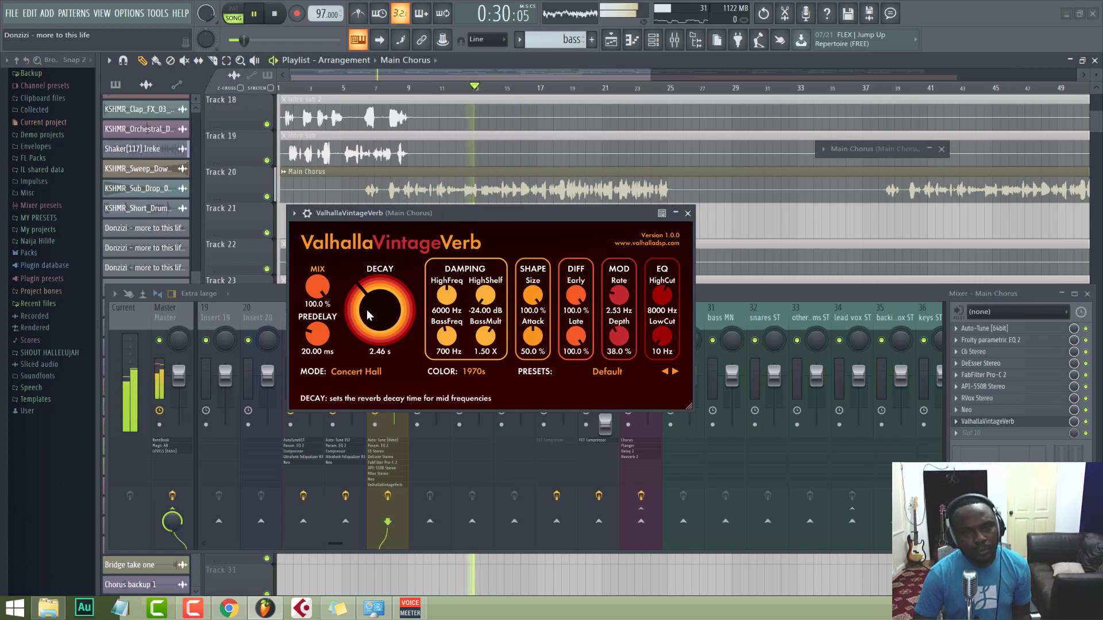
Audition the Bright Hall reverb mode during playback and set the mode to Chamber
{"action": "left_click", "coordinate": [349, 371]}
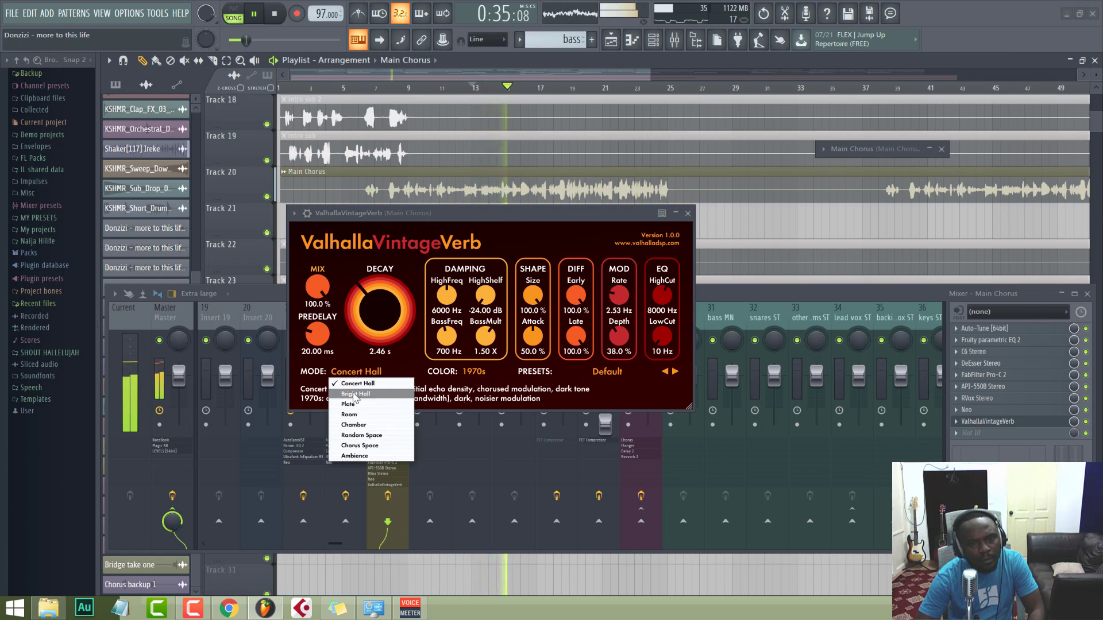
{"action": "left_click", "coordinate": [354, 394]}
{"action": "left_click", "coordinate": [360, 373]}
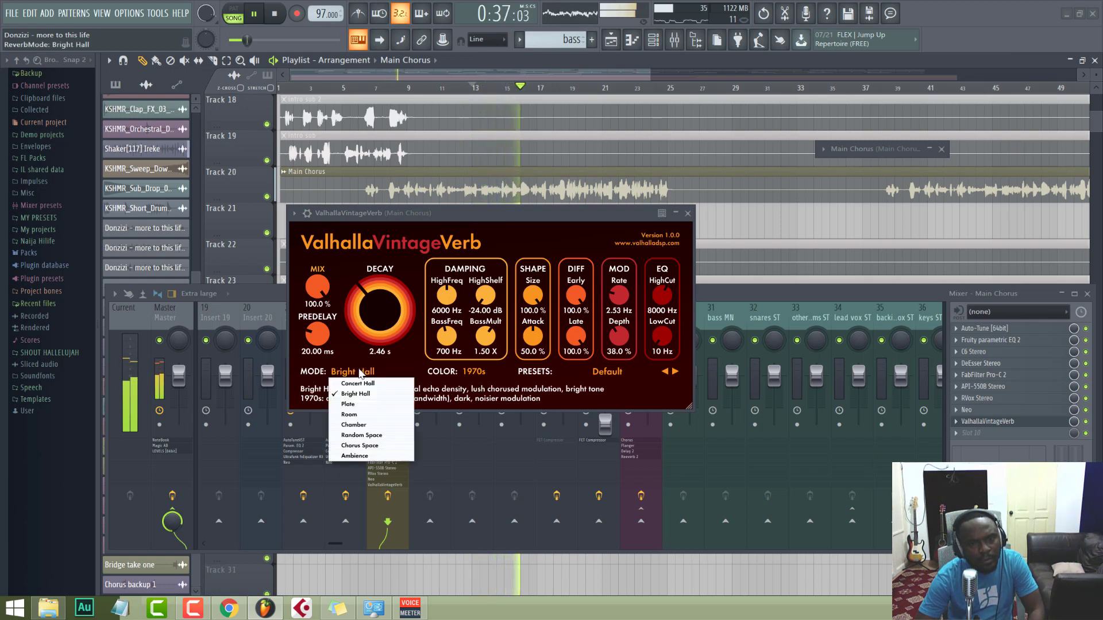
{"action": "left_click", "coordinate": [359, 424]}
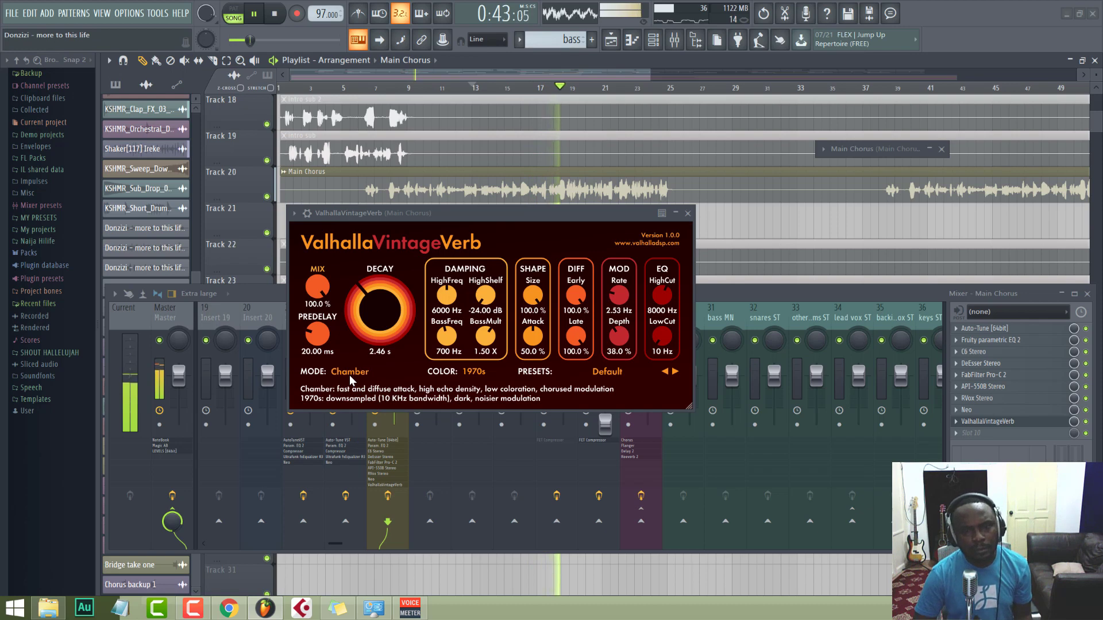
Compare the reverb's NOW and 1980s colors during playback, set the color to NOW, and stop playback
{"action": "left_click", "coordinate": [485, 371]}
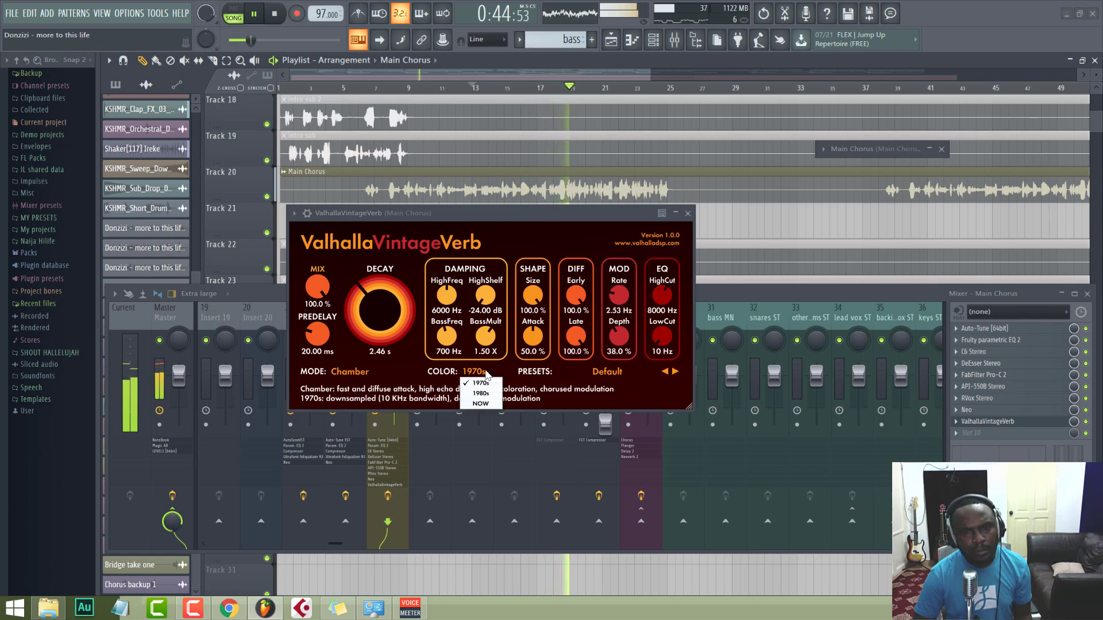
{"action": "left_click", "coordinate": [485, 409]}
{"action": "left_click", "coordinate": [474, 372]}
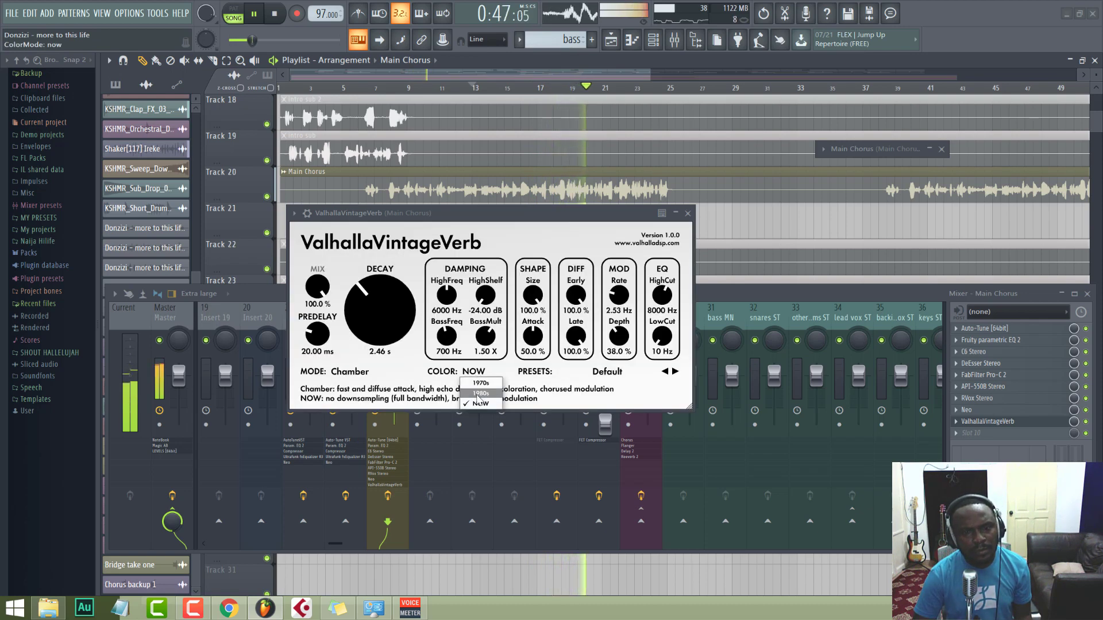
{"action": "left_click", "coordinate": [477, 399]}
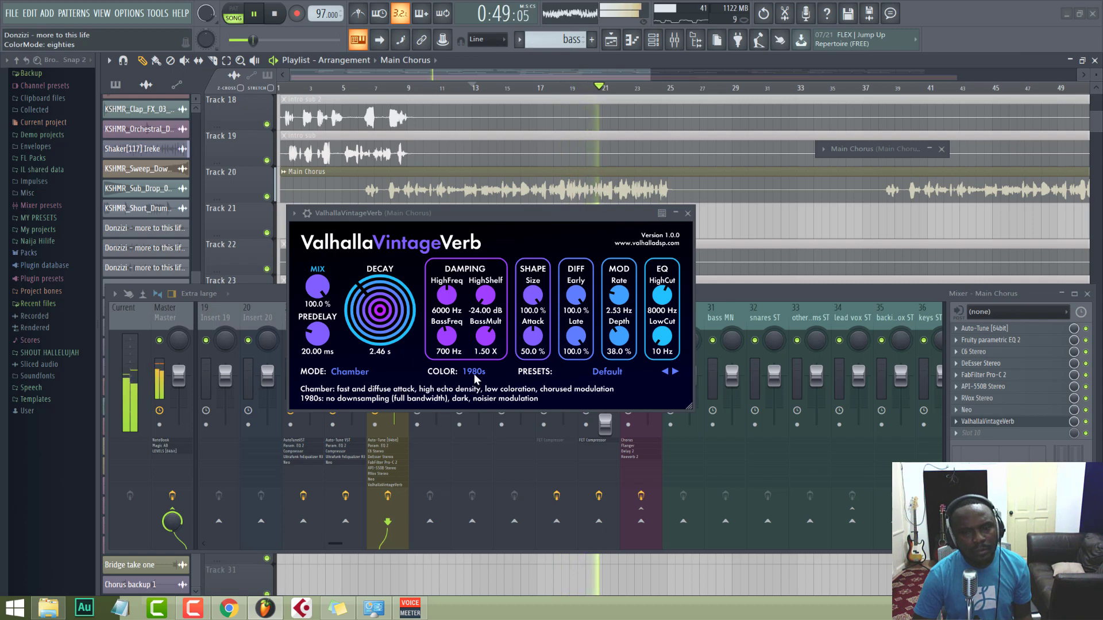
{"action": "left_click", "coordinate": [474, 372]}
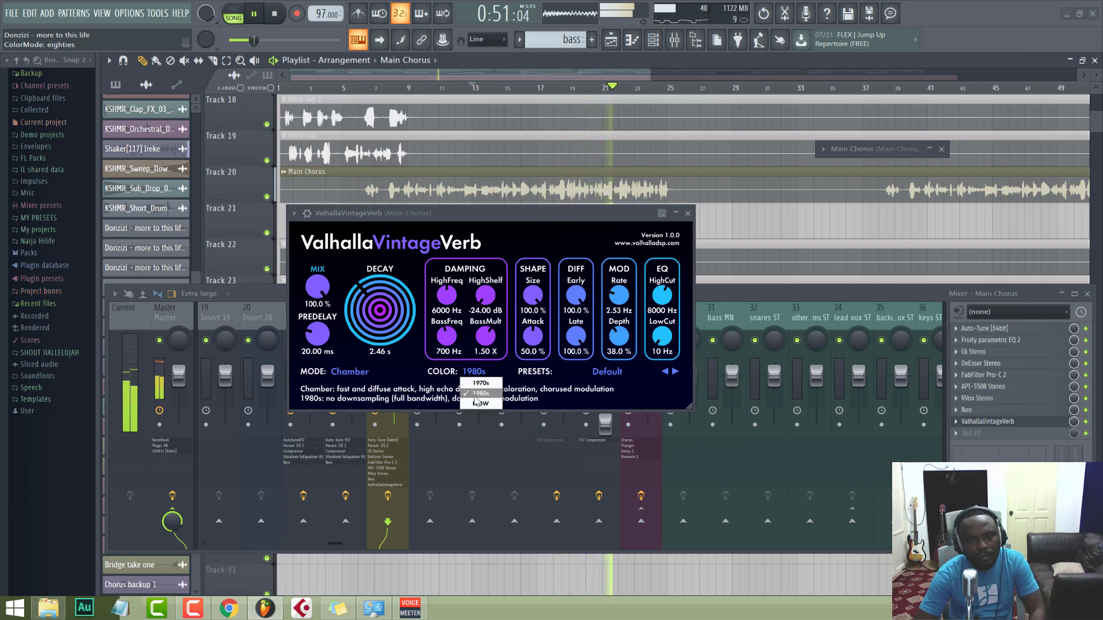
{"action": "left_click", "coordinate": [475, 396]}
{"action": "left_click", "coordinate": [474, 373]}
{"action": "left_click", "coordinate": [477, 404]}
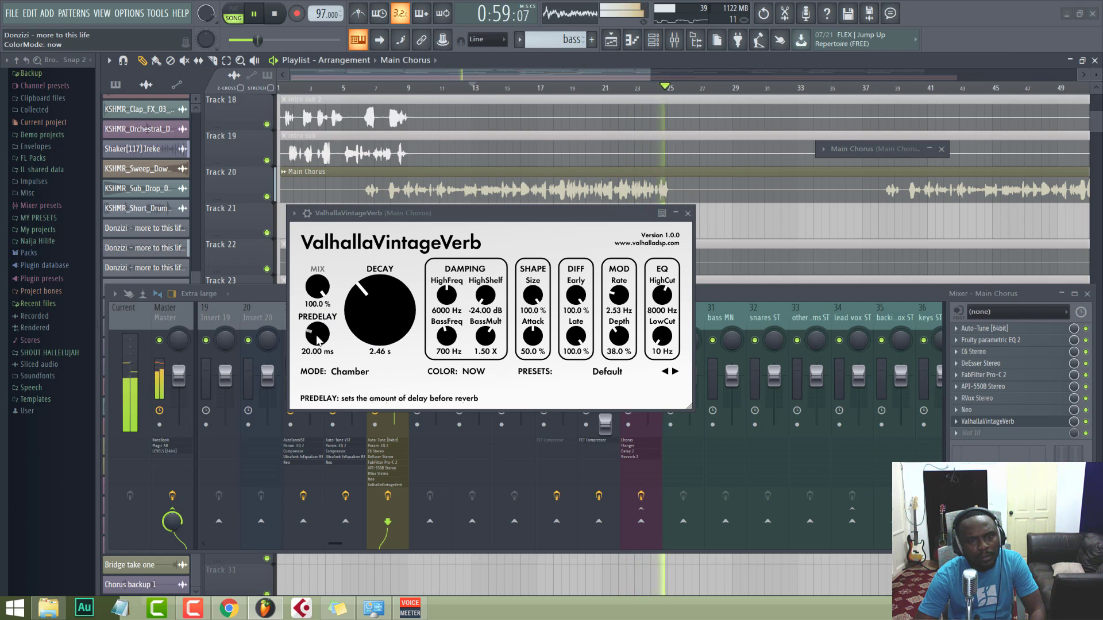
{"action": "key", "text": "space"}
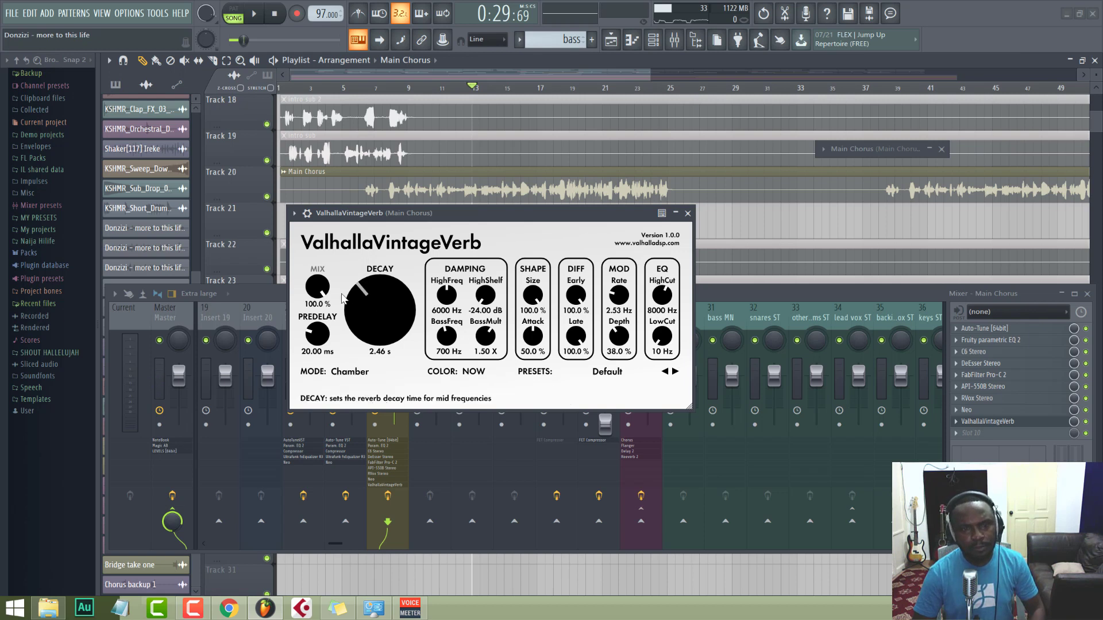
Set the reverb mix to 14.4 % and the predelay to 73.54 ms while auditioning the full mix
{"action": "left_click_drag", "start_coordinate": [318, 287], "coordinate": [317, 349]}
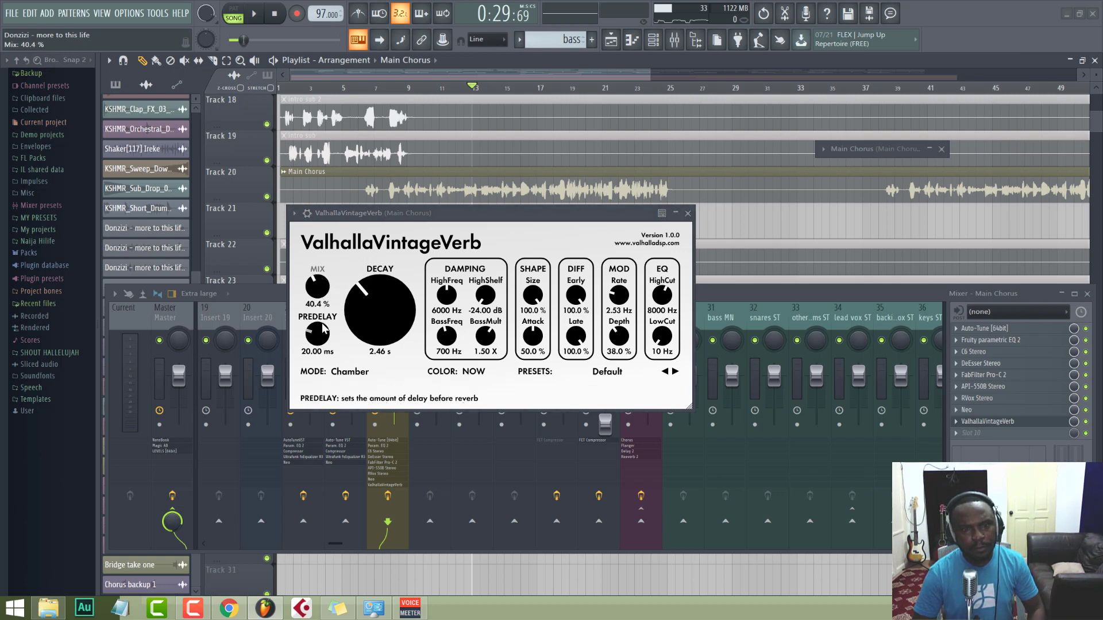
{"action": "key", "text": "space"}
{"action": "left_click_drag", "start_coordinate": [315, 281], "coordinate": [312, 309]}
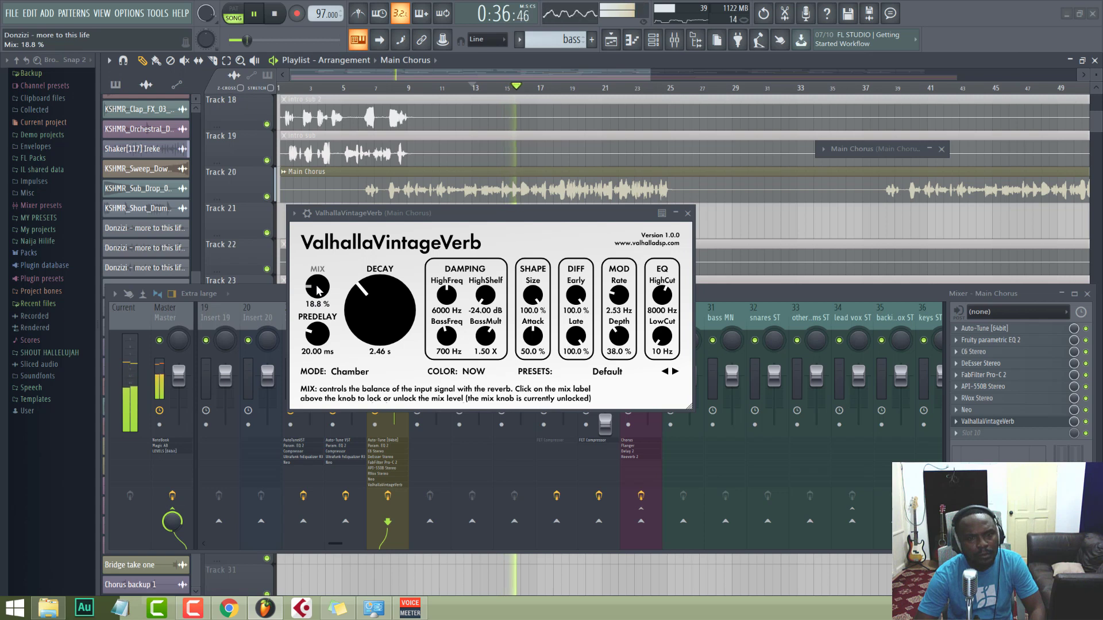
{"action": "key", "text": "space"}
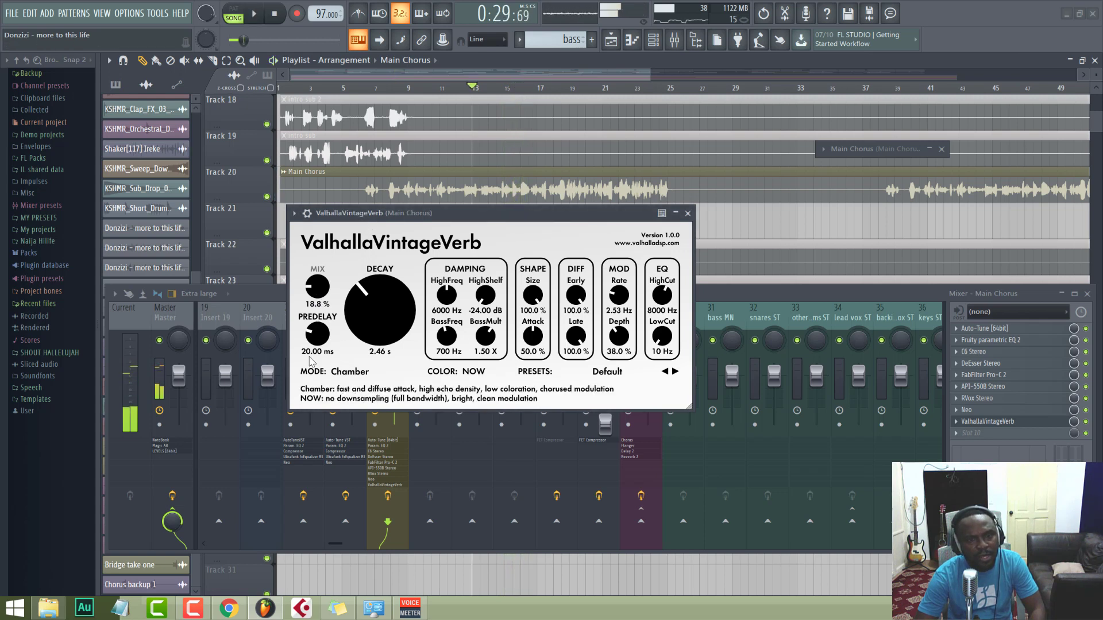
{"action": "mouse_move", "coordinate": [320, 337]}
{"action": "left_mouse_down"}
{"action": "mouse_move", "coordinate": [325, 319]}
{"action": "mouse_move", "coordinate": [330, 334]}
{"action": "left_mouse_up"}
{"action": "key", "text": "space"}
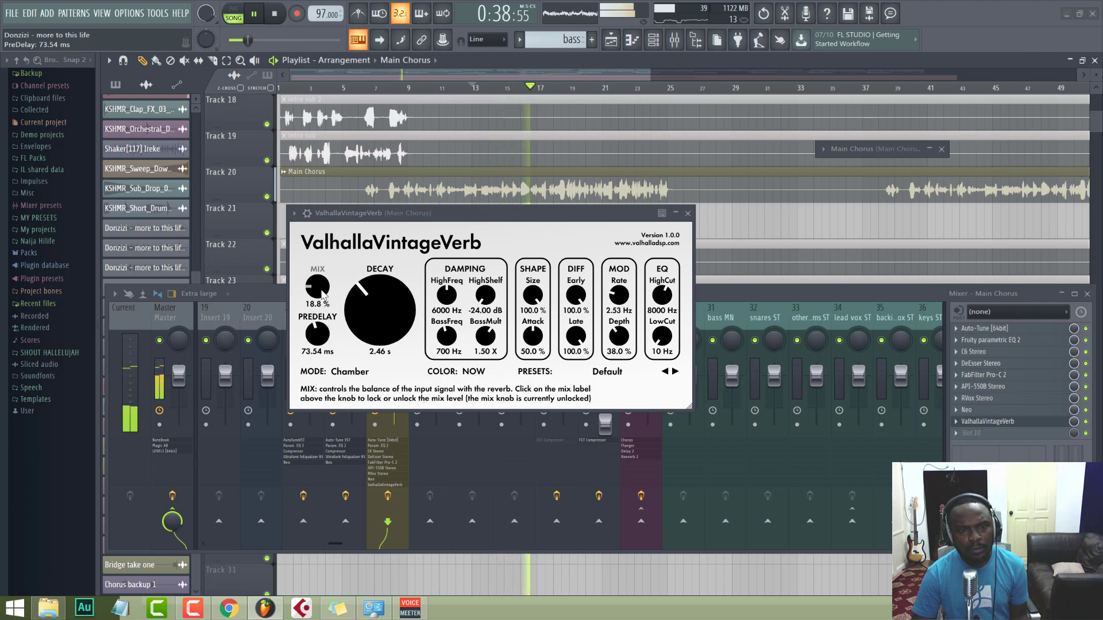
{"action": "left_click_drag", "start_coordinate": [320, 293], "coordinate": [321, 297]}
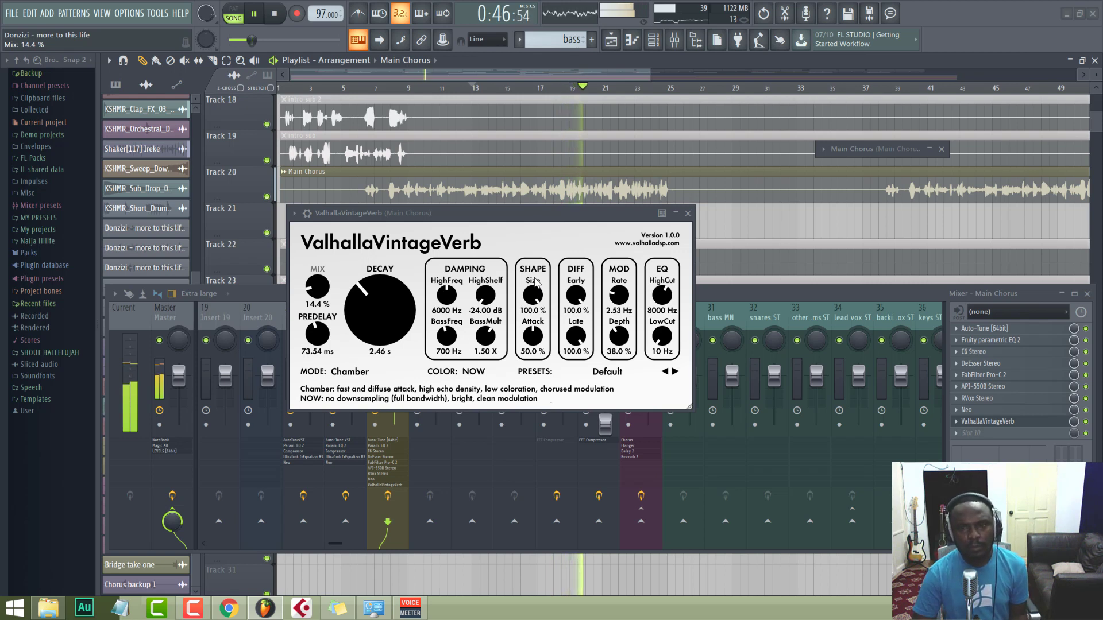
Compare the vocal with ValhallaVintageVerb bypassed and engaged, and bring the reverb window back to the front
{"action": "left_click", "coordinate": [1086, 421]}
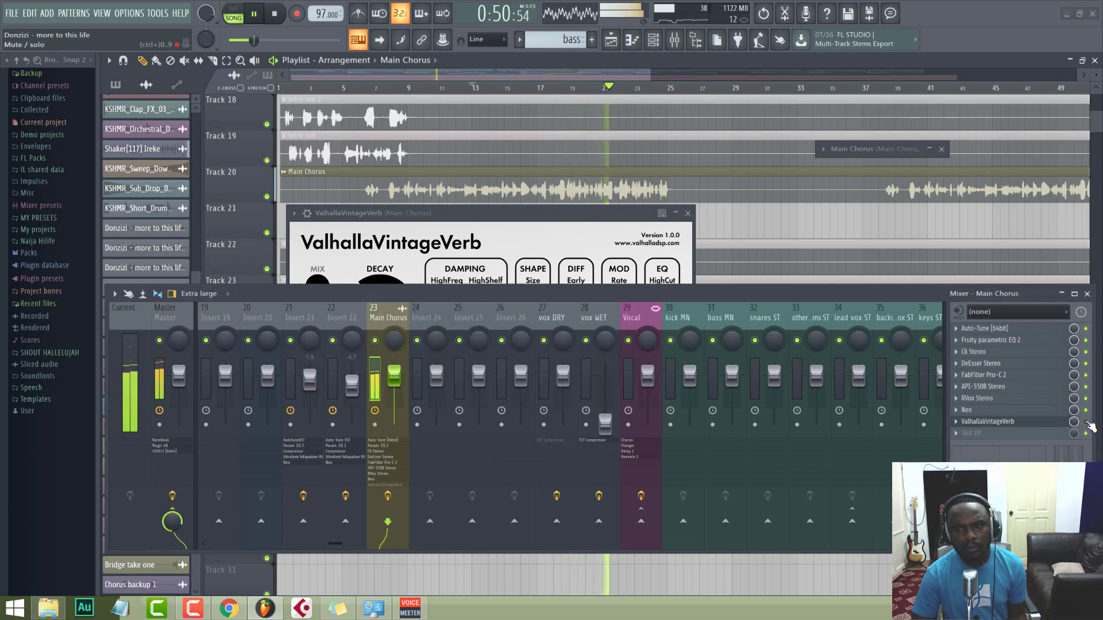
{"action": "left_click", "coordinate": [1085, 422]}
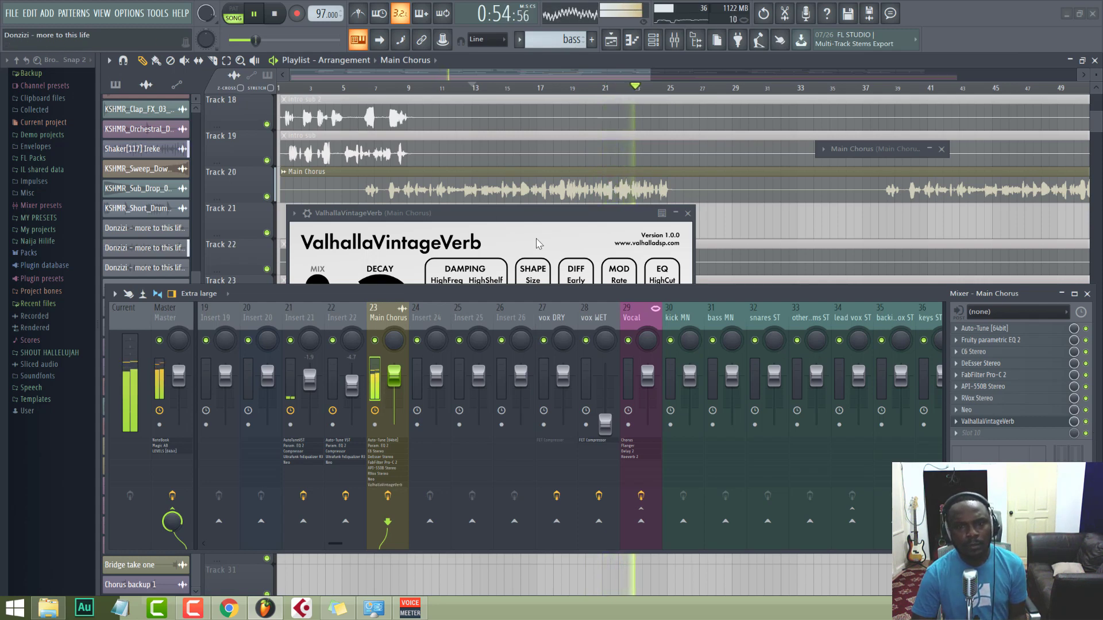
{"action": "left_click", "coordinate": [494, 216]}
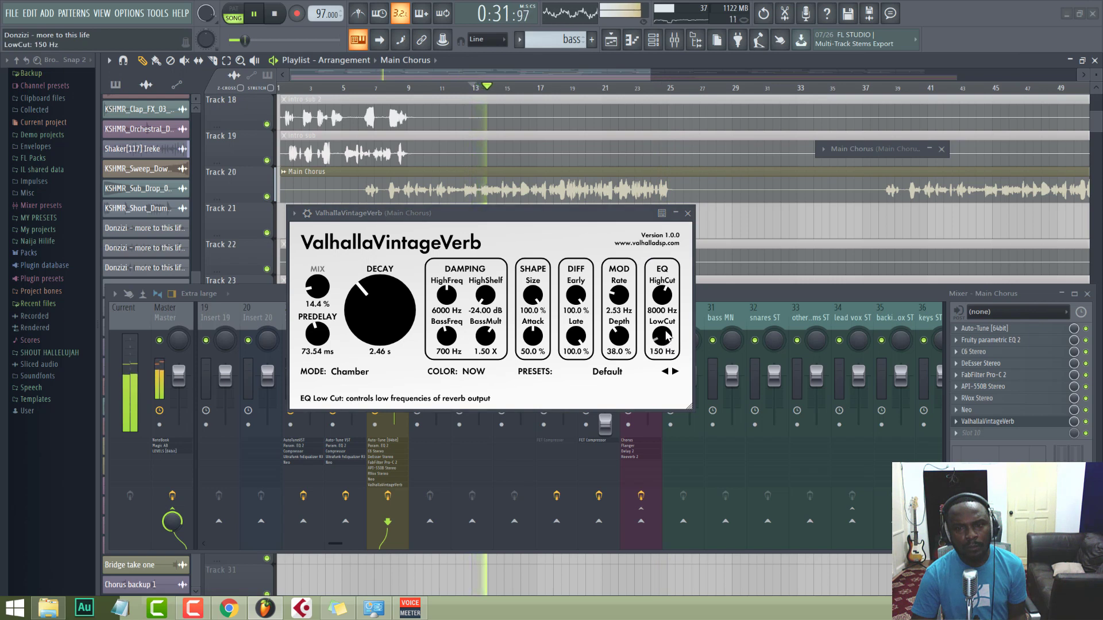
Solo the Main Chorus track and set the reverb's LowCut to 270 Hz and HighCut to 7270 Hz
{"action": "scroll", "coordinate": [666, 333], "scroll_direction": "up", "scroll_amount": 2}
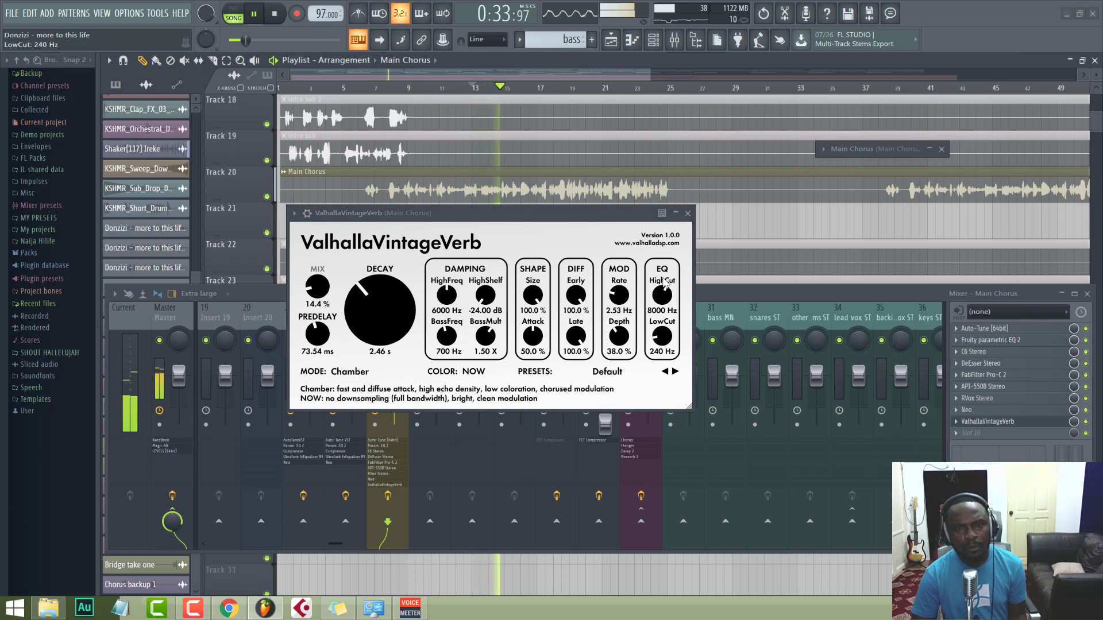
{"action": "right_click", "coordinate": [266, 197]}
{"action": "mouse_move", "coordinate": [662, 336]}
{"action": "left_mouse_down"}
{"action": "mouse_move", "coordinate": [675, 312]}
{"action": "mouse_move", "coordinate": [672, 340]}
{"action": "left_mouse_up"}
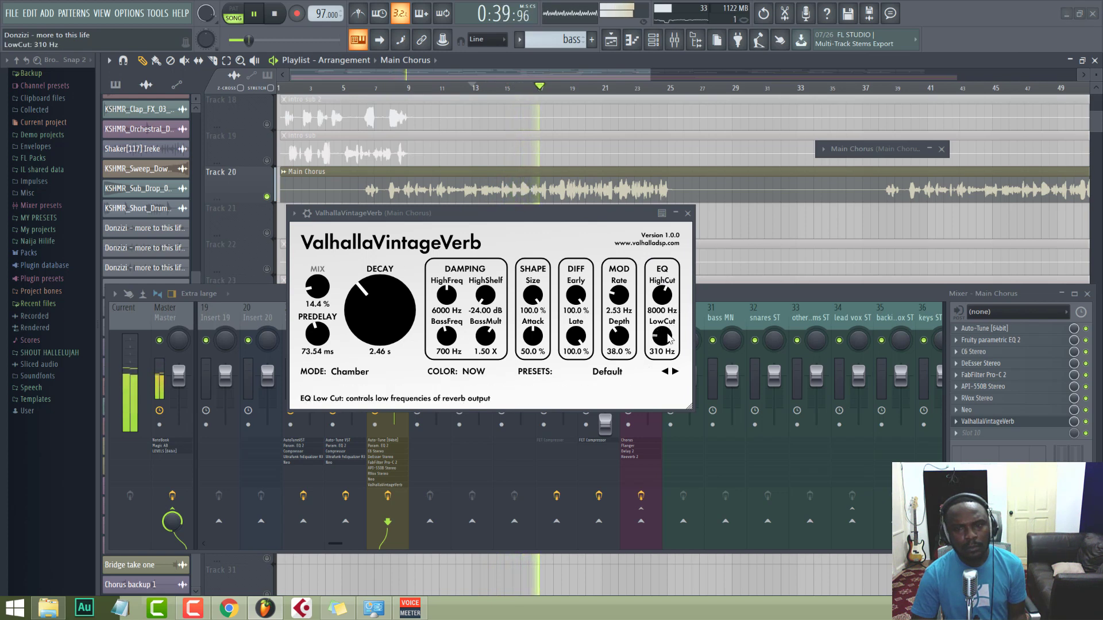
{"action": "left_click_drag", "start_coordinate": [659, 297], "coordinate": [649, 313]}
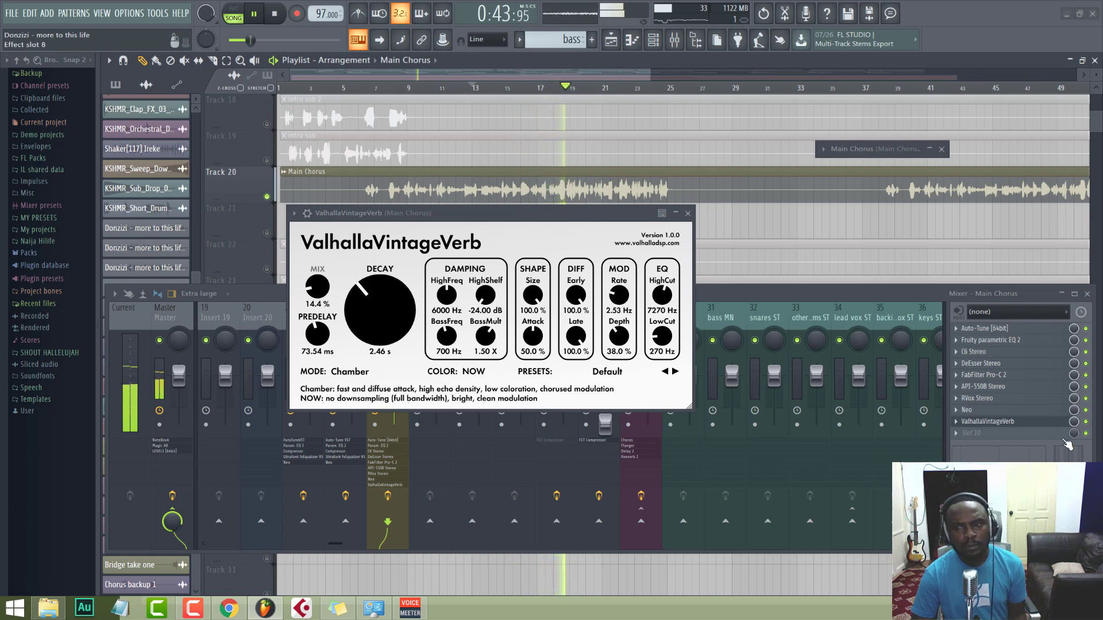
Compare the soloed vocal with and without the reverb, and unsolo the Main Chorus track to play the full mix
{"action": "left_click", "coordinate": [1085, 421]}
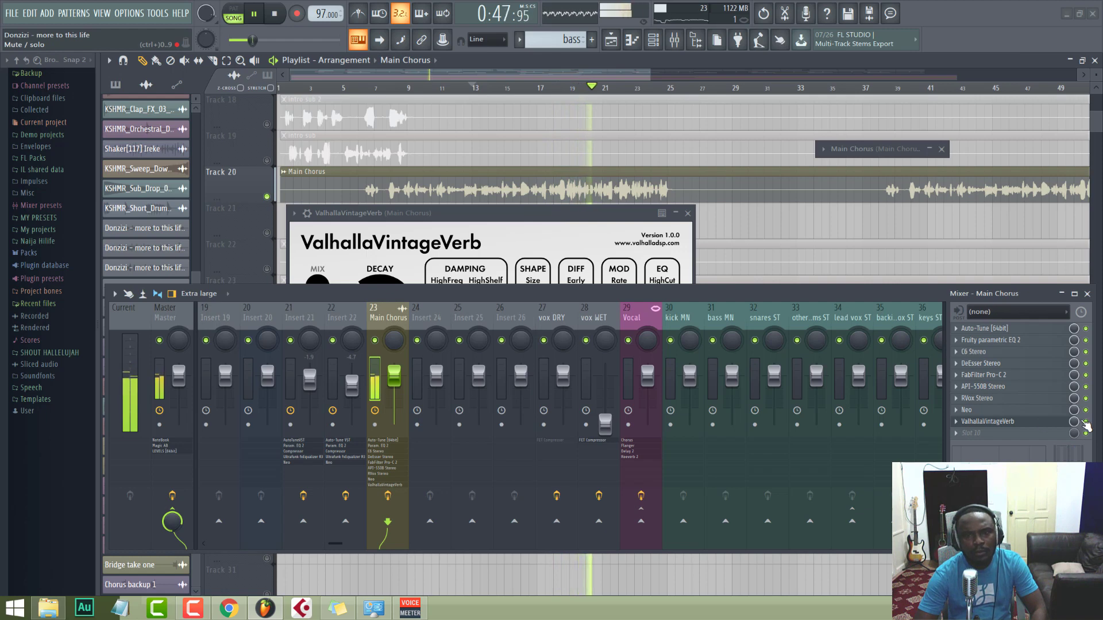
{"action": "left_click", "coordinate": [546, 230]}
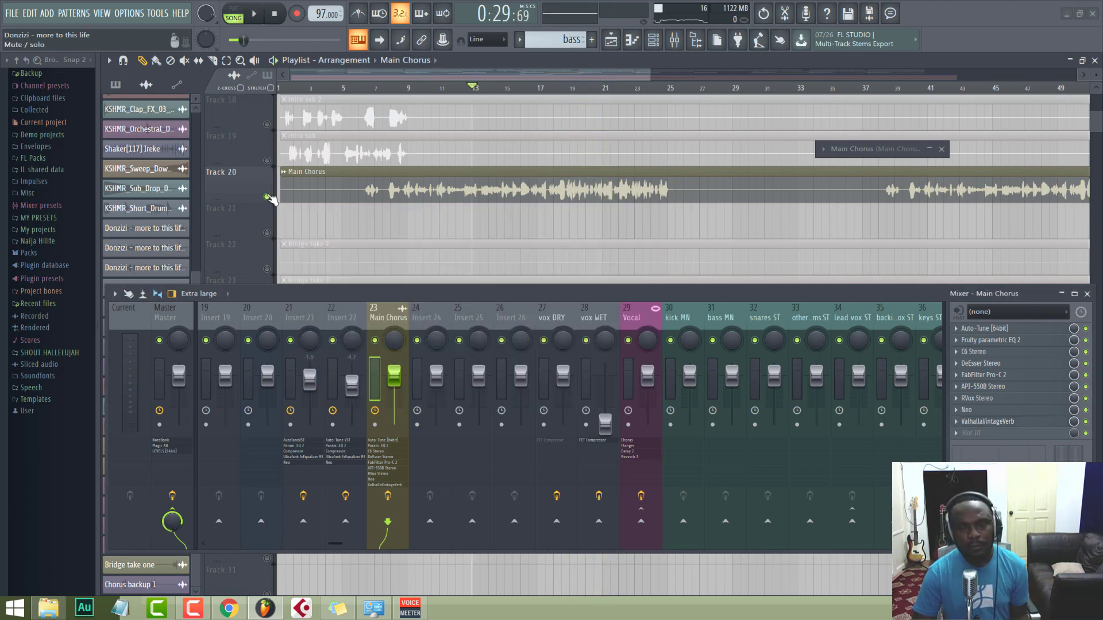
{"action": "right_click", "coordinate": [267, 197]}
{"action": "key", "text": "space"}
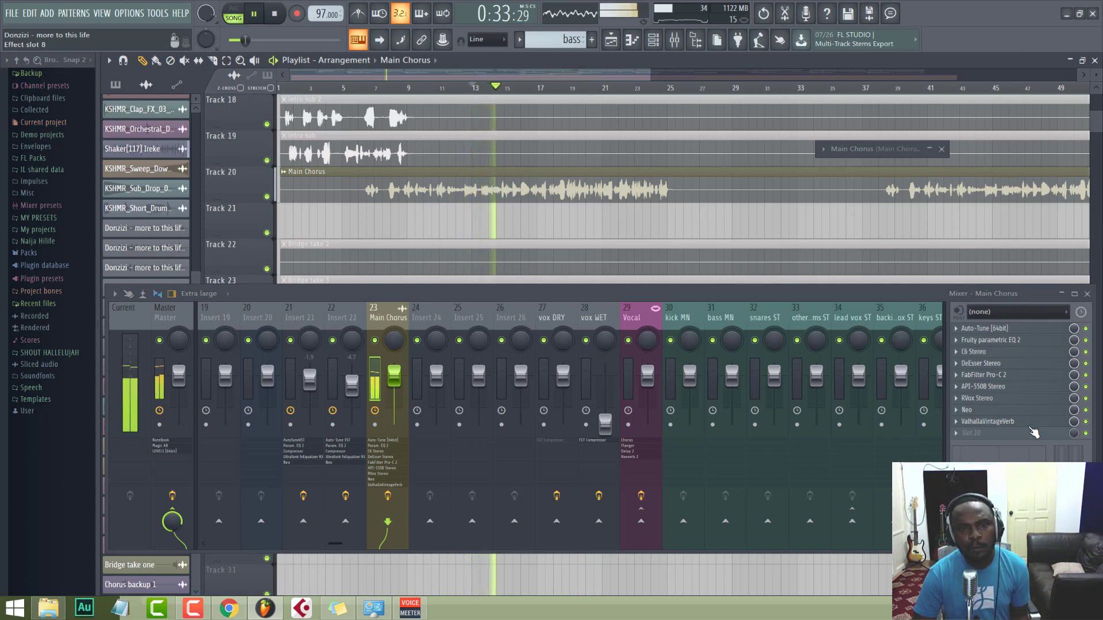
Set the reverb mix to 11.6 % and close the ValhallaVintageVerb window, saving the project and stopping playback
{"action": "left_click", "coordinate": [1009, 422]}
{"action": "left_click", "coordinate": [312, 284]}
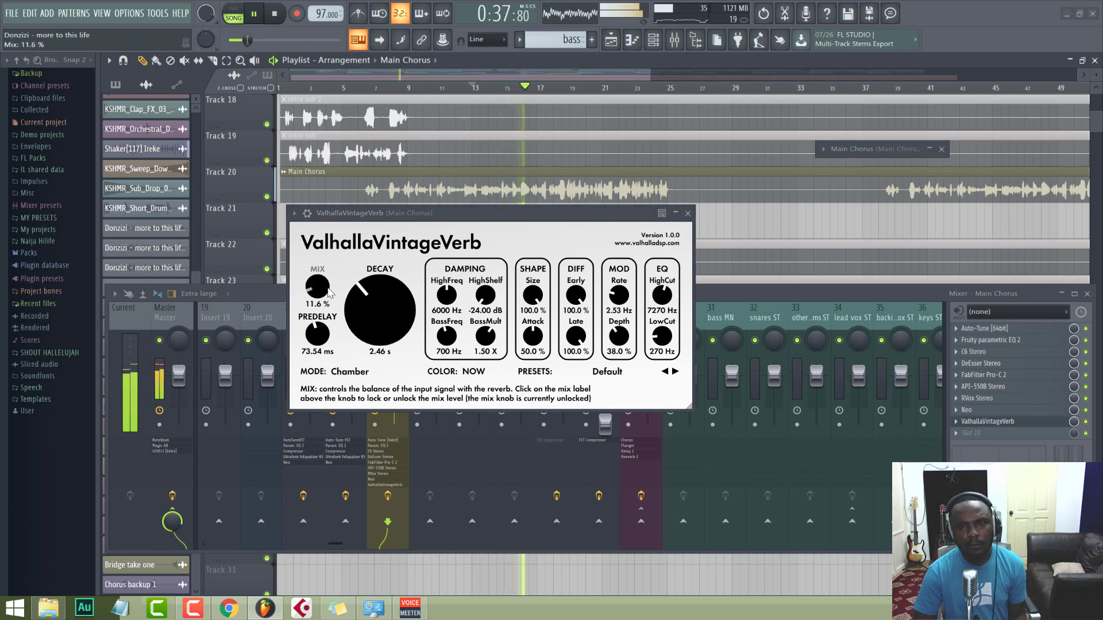
{"action": "left_click", "coordinate": [688, 213]}
{"action": "key", "text": "ctrl+s"}
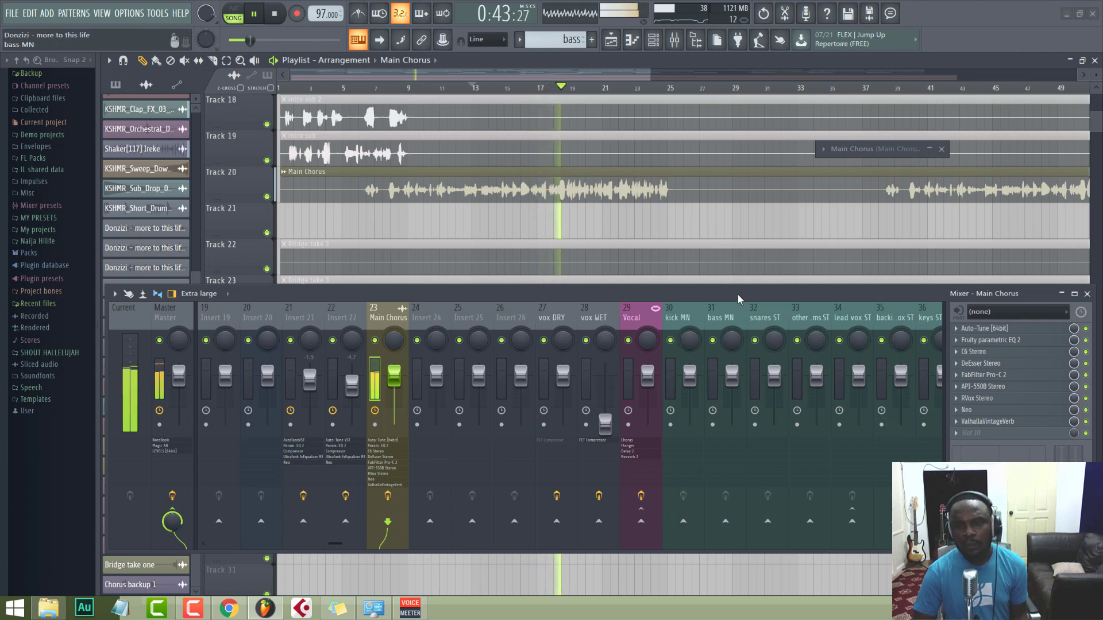
{"action": "key", "text": "space"}
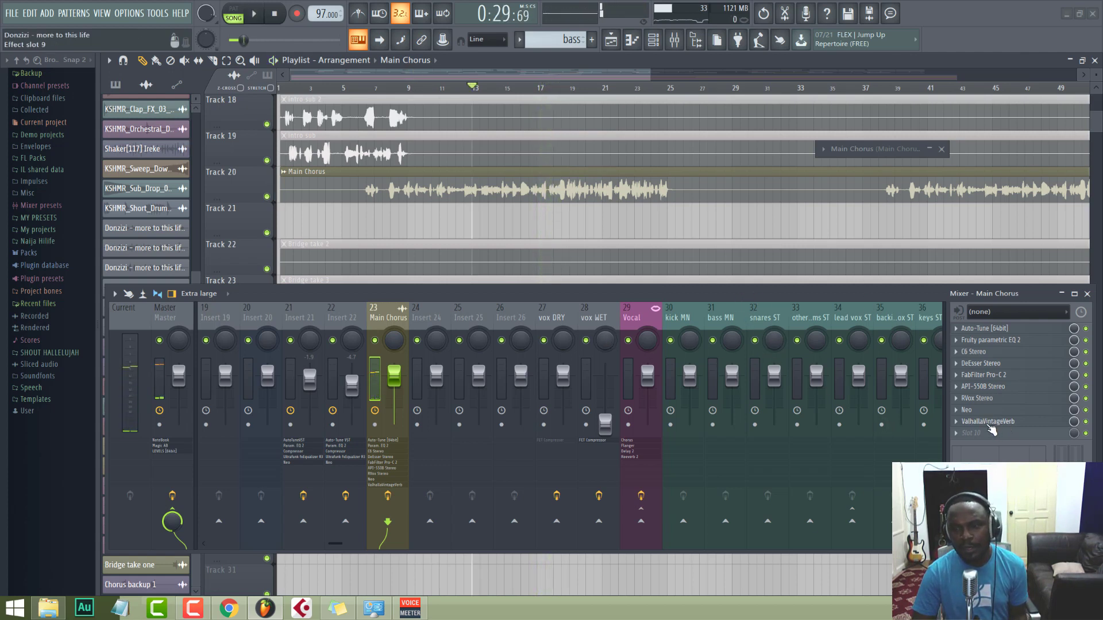
Insert Fruity Delay 2 just before ValhallaVintageVerb in the Main Chorus chain and set its delay time to 2:27 while auditioning
{"action": "left_click", "coordinate": [959, 423]}
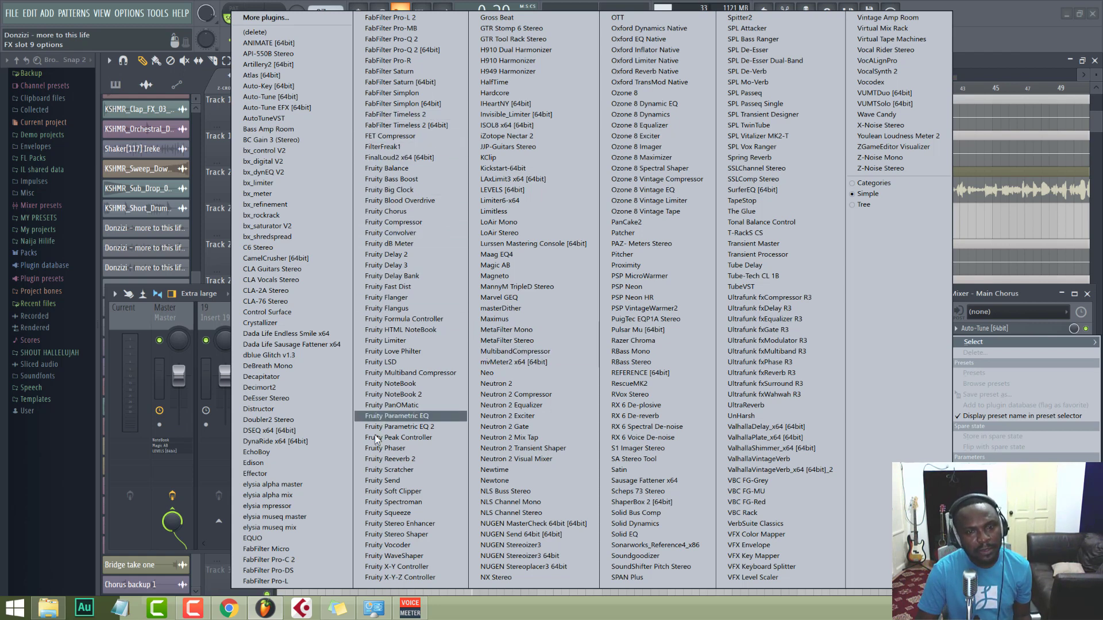
{"action": "left_click", "coordinate": [385, 255]}
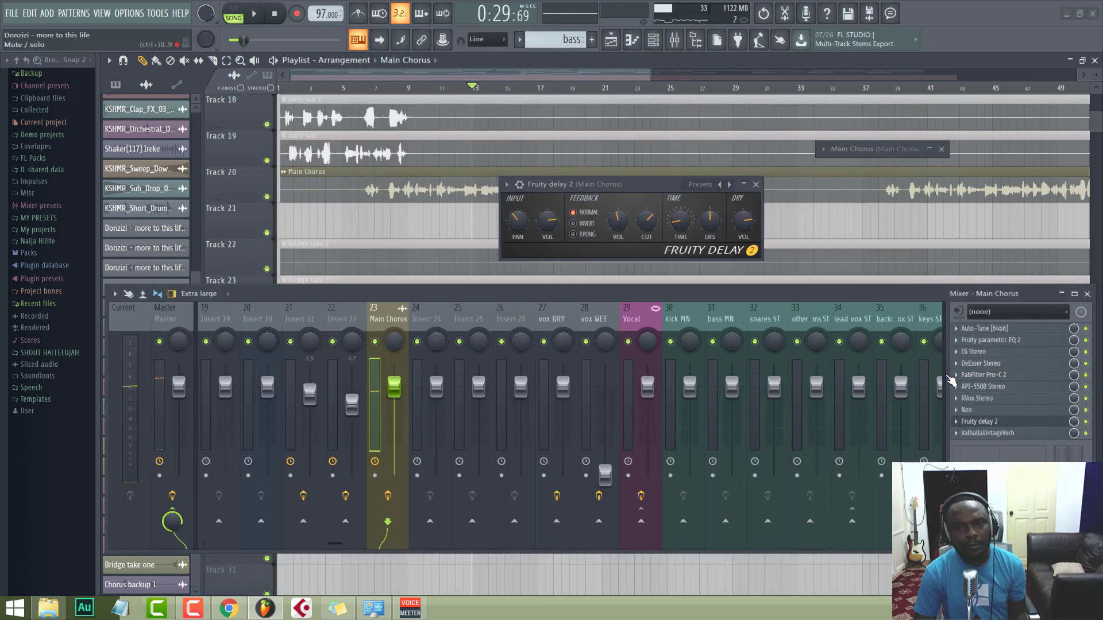
{"action": "key", "text": "space"}
{"action": "key", "text": "space"}
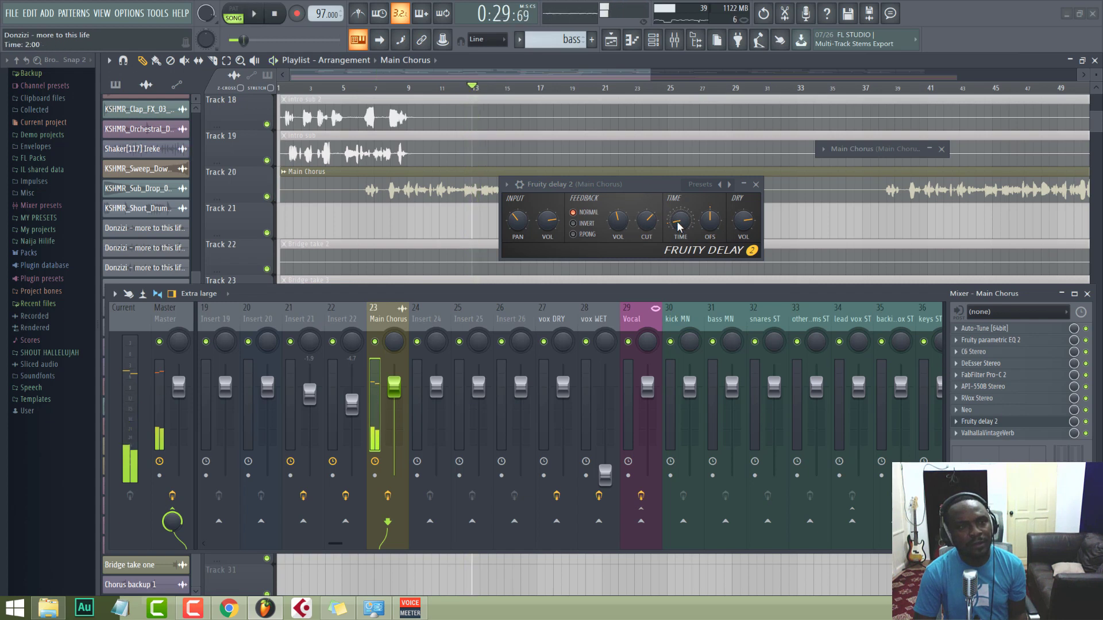
{"action": "left_click_drag", "start_coordinate": [678, 226], "coordinate": [679, 221]}
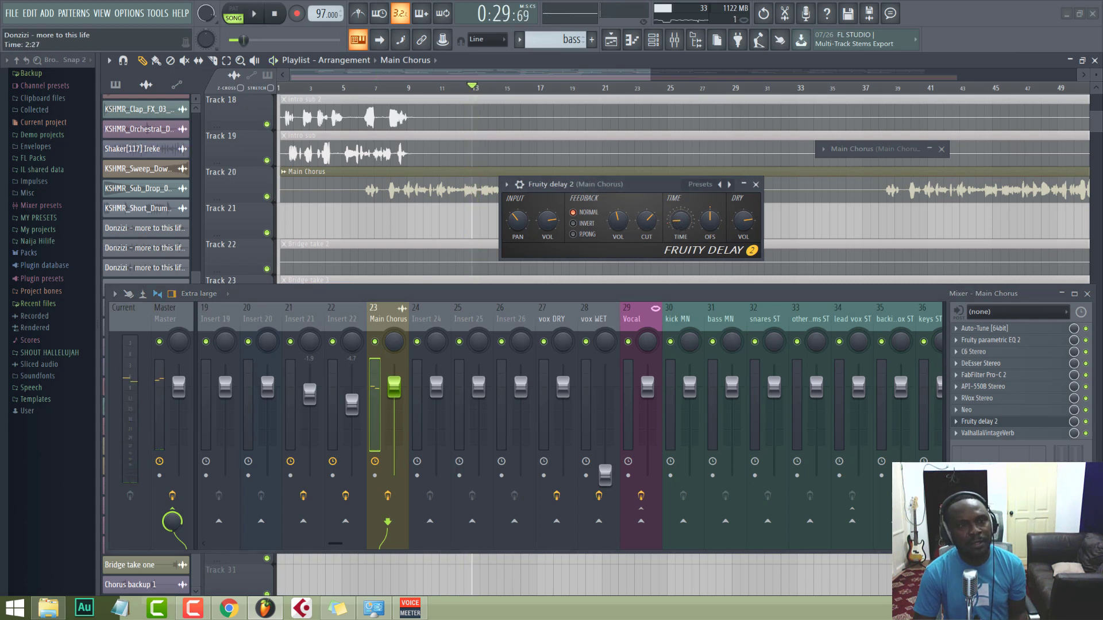
{"action": "key", "text": "space"}
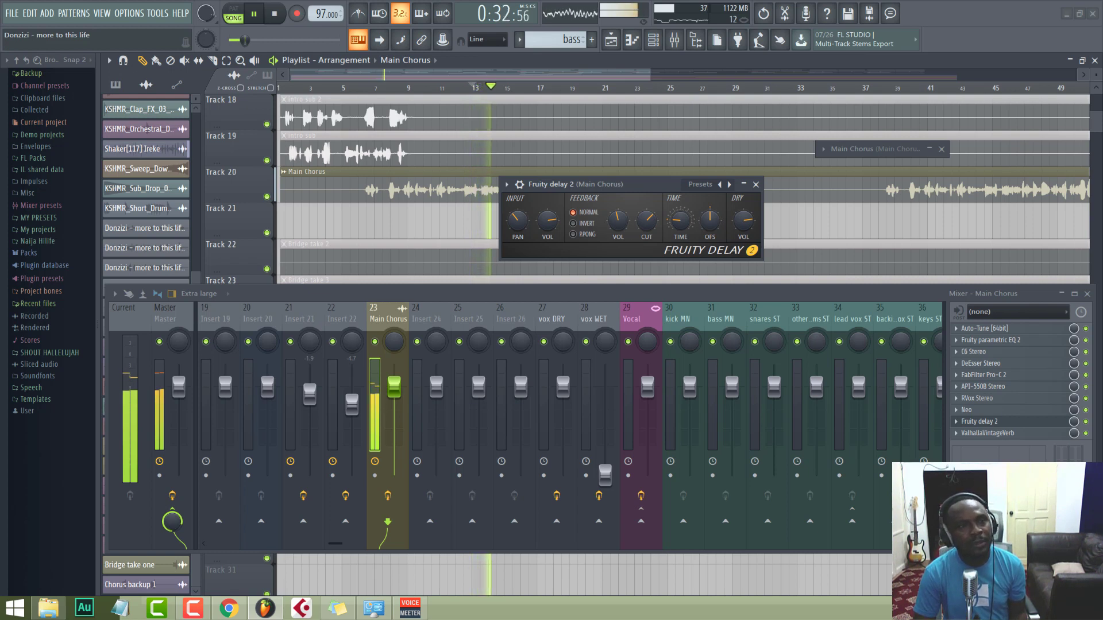
Set the Fruity Delay 2 slot's mix level to 14% while auditioning, close the delay window, and save the project
{"action": "key", "text": "space"}
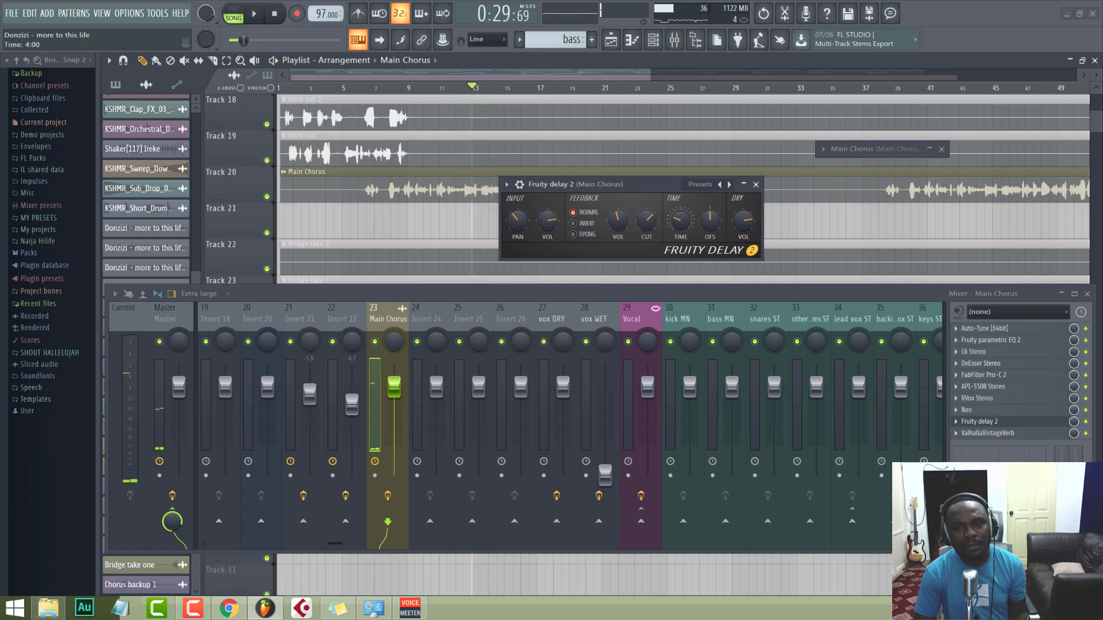
{"action": "key", "text": "space"}
{"action": "key", "text": "space"}
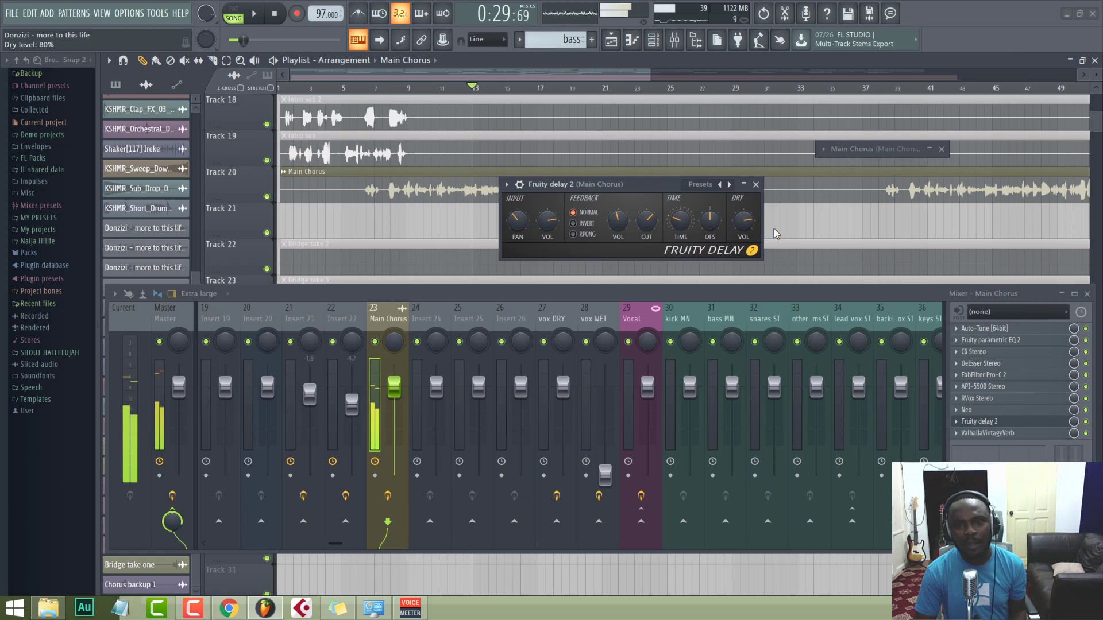
{"action": "left_click_drag", "start_coordinate": [1074, 424], "coordinate": [1074, 441]}
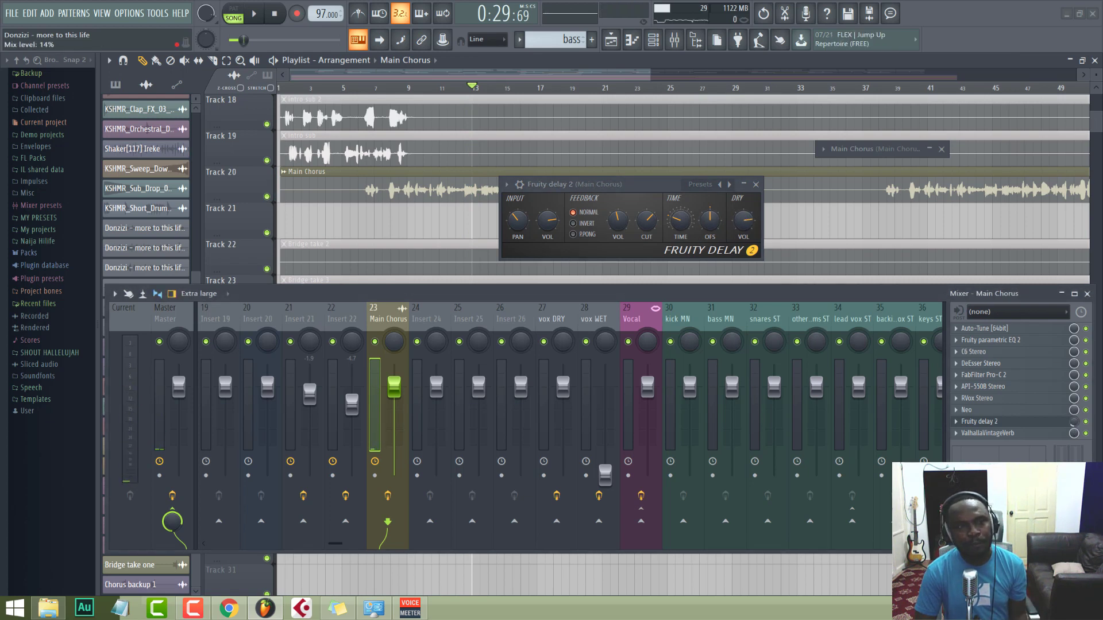
{"action": "key", "text": "space"}
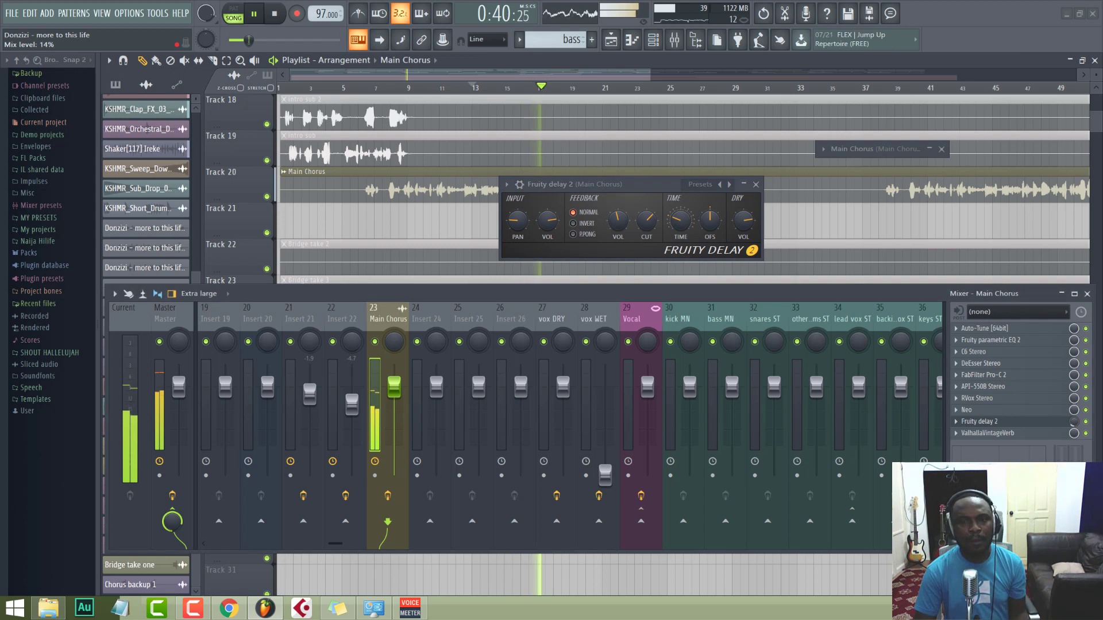
{"action": "key", "text": "space"}
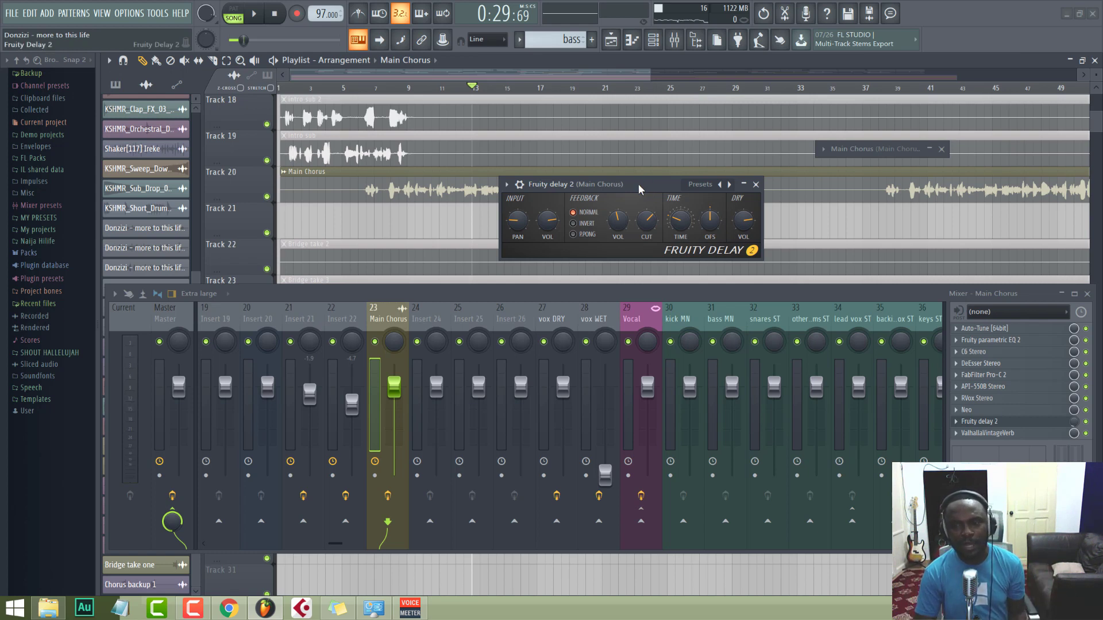
{"action": "left_click_drag", "start_coordinate": [639, 185], "coordinate": [652, 182]}
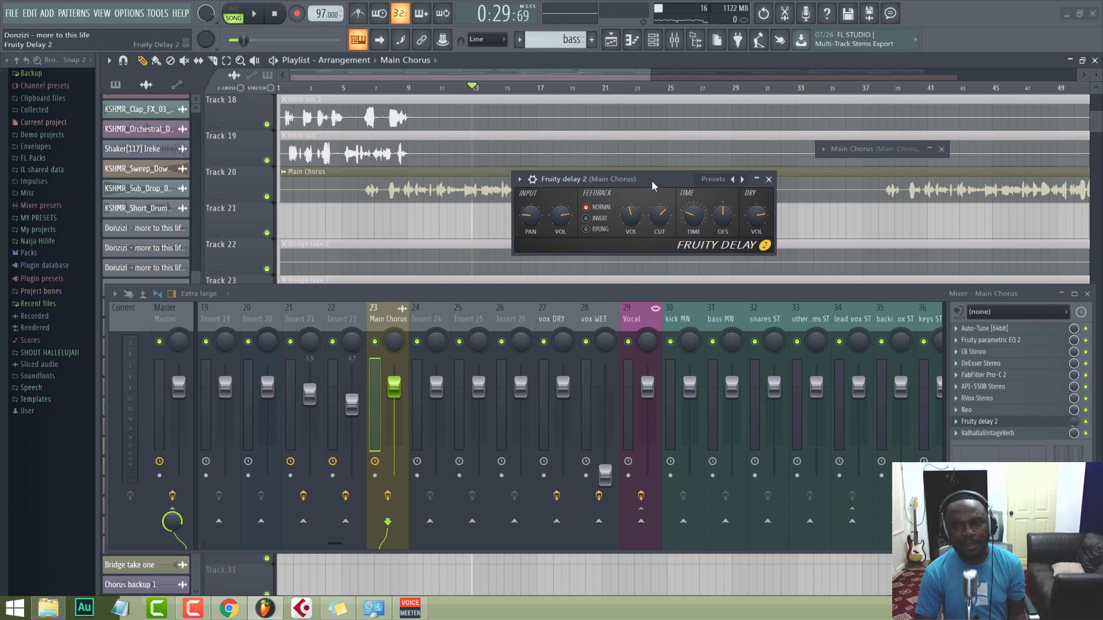
{"action": "left_click", "coordinate": [769, 179]}
{"action": "key", "text": "space"}
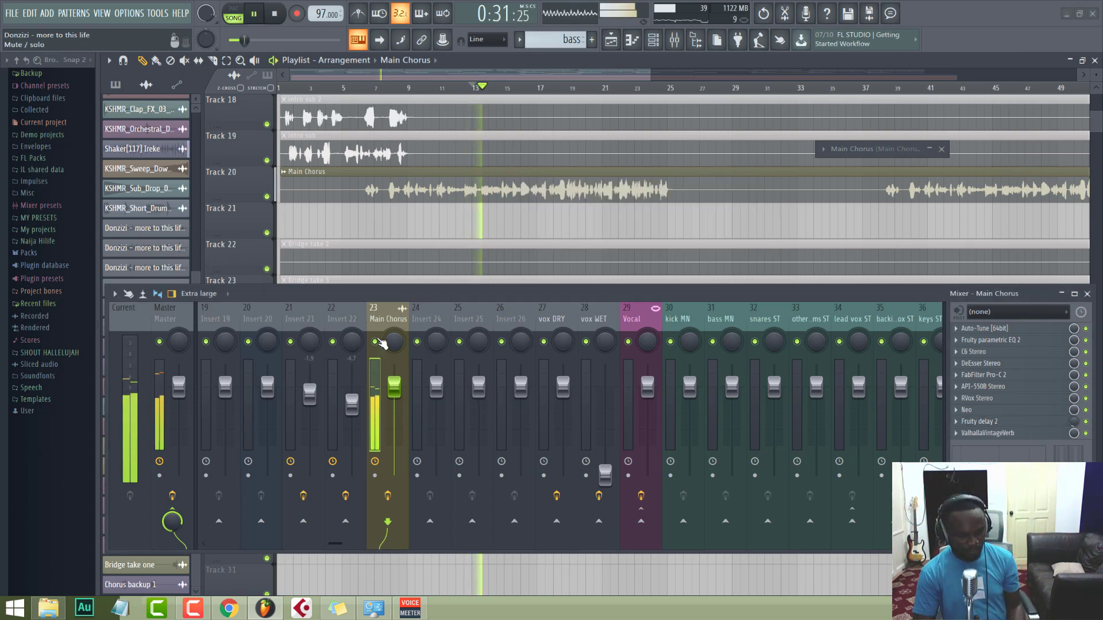
{"action": "key", "text": "ctrl+s"}
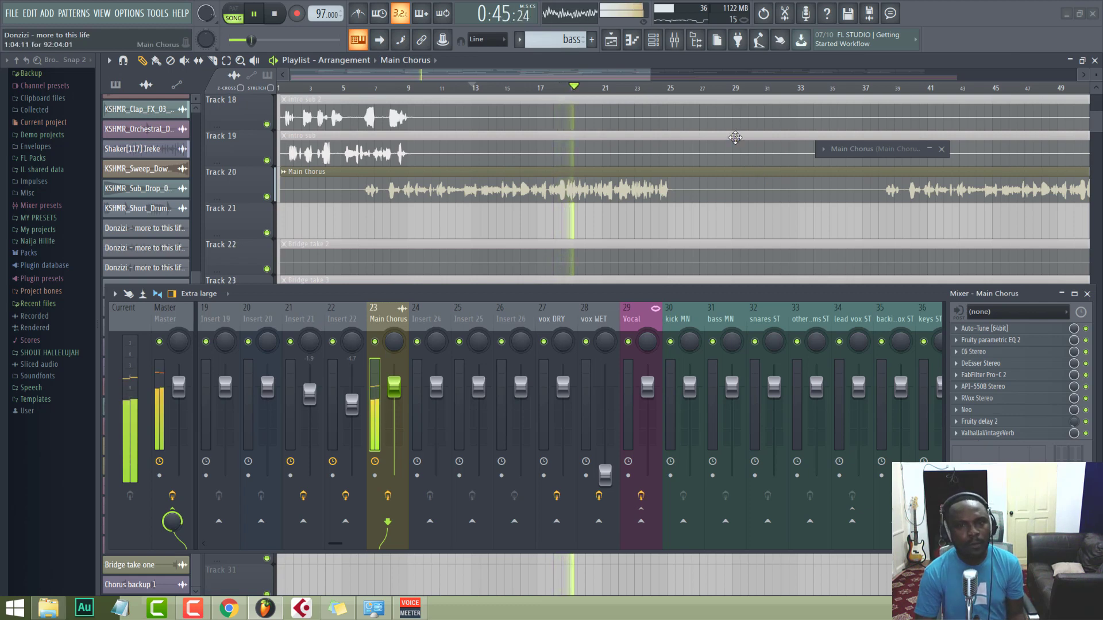
Compare Main Chorus with and without its effects in the full mix, viewing the playlist from Track 16 down, and stop playback
{"action": "left_click", "coordinate": [676, 41]}
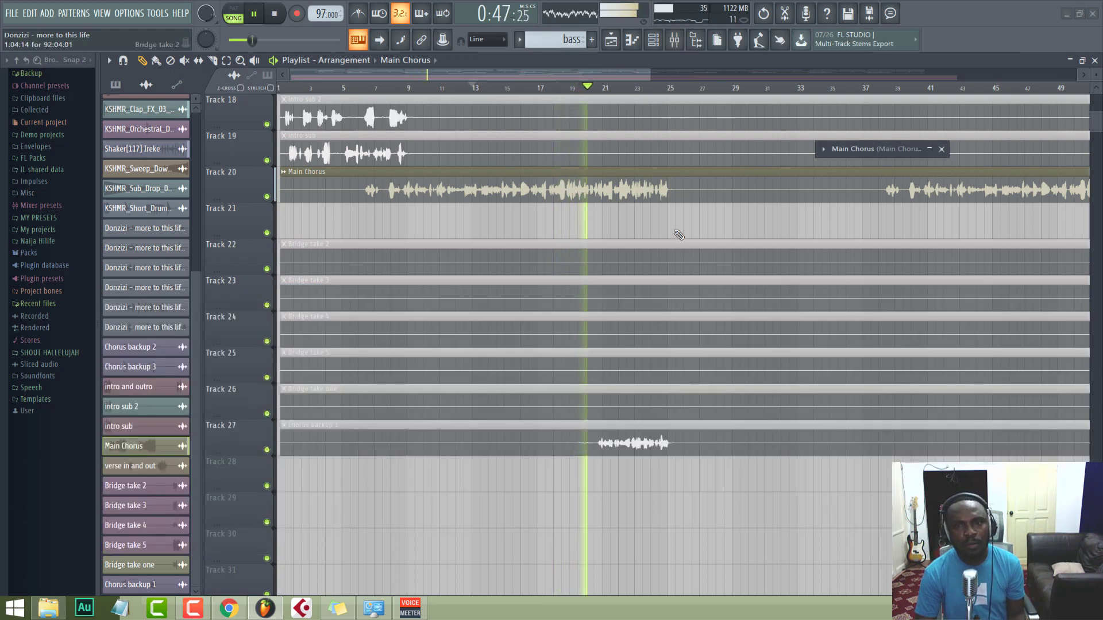
{"action": "scroll", "coordinate": [678, 234], "scroll_direction": "up", "scroll_amount": 1}
{"action": "scroll", "coordinate": [679, 235], "scroll_direction": "up", "scroll_amount": 1}
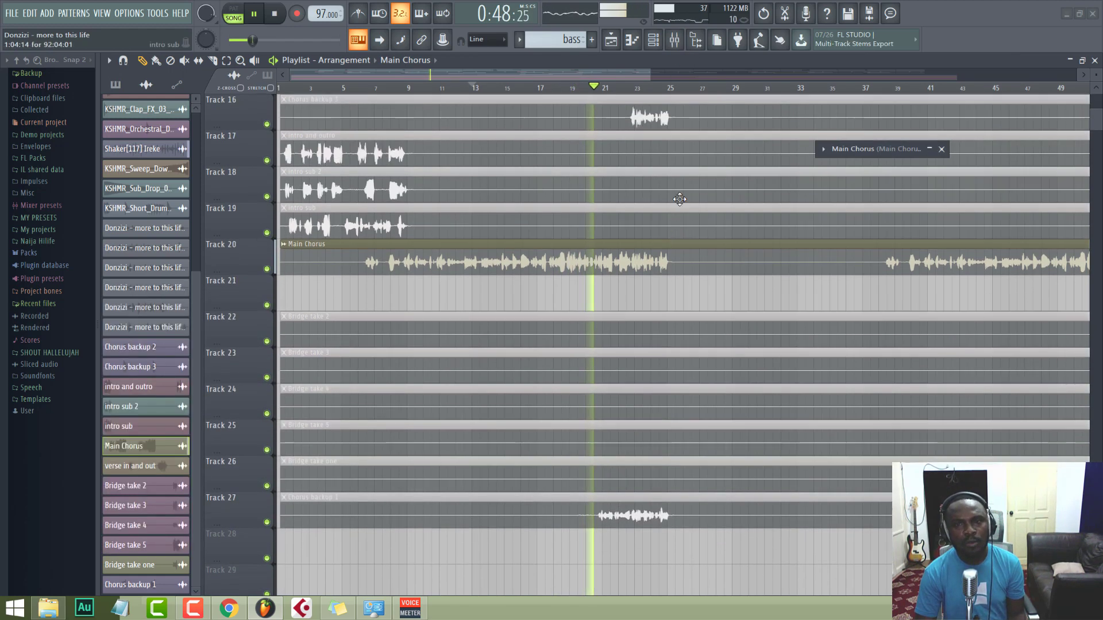
{"action": "left_click", "coordinate": [675, 41]}
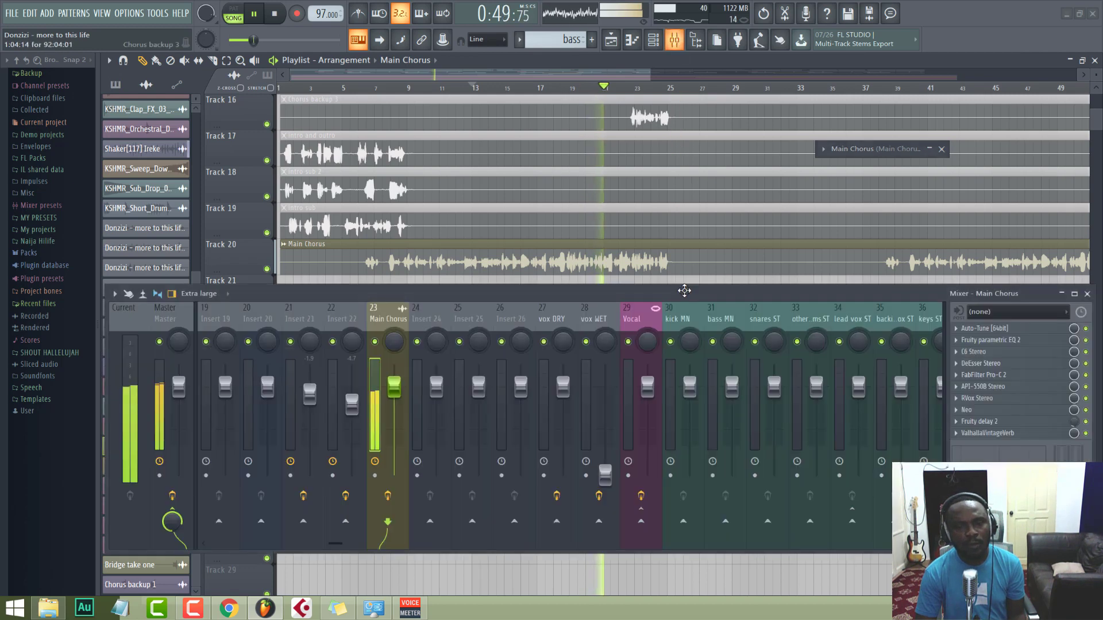
{"action": "left_click", "coordinate": [389, 501]}
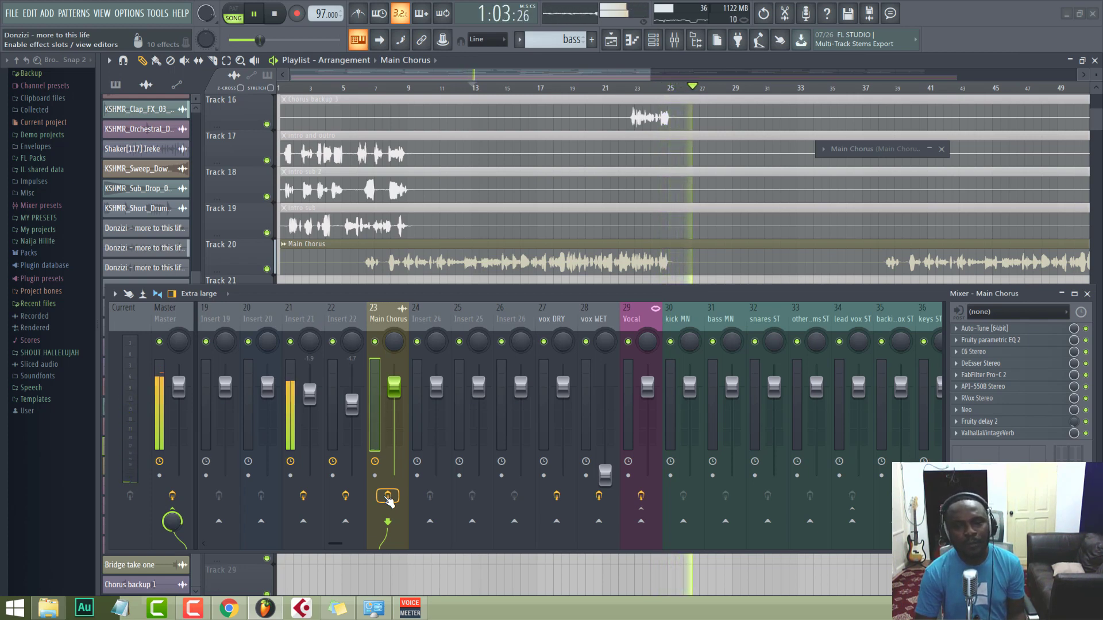
{"action": "key", "text": "space"}
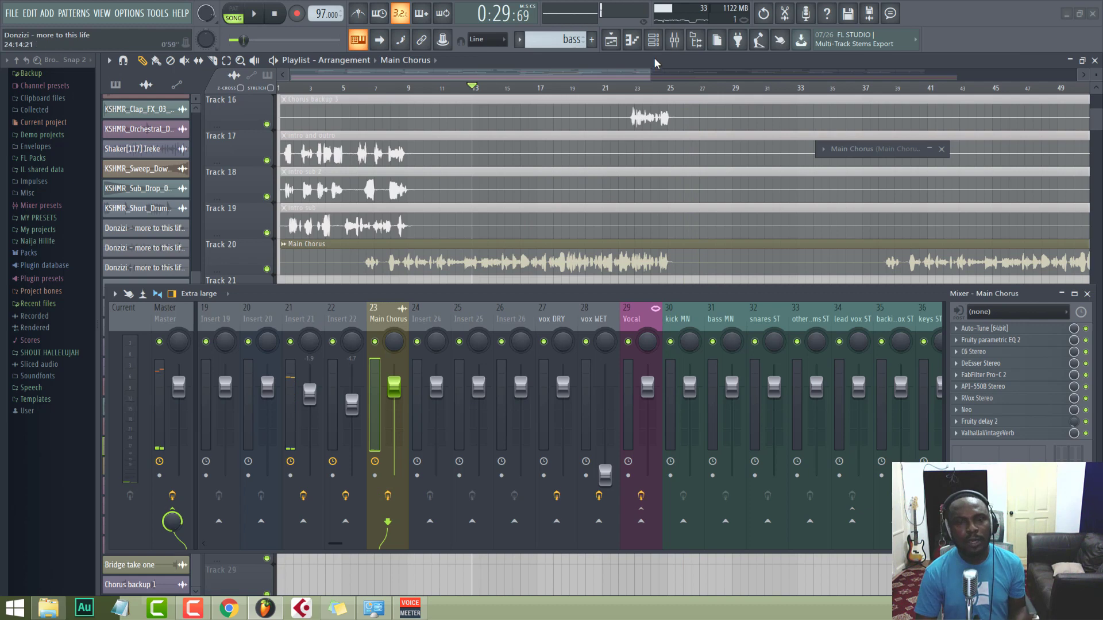
From about bar 8, compare Main Chorus with effects bypassed and enabled, soloed and in the full mix, saving the project during playback
{"action": "key", "text": "F9"}
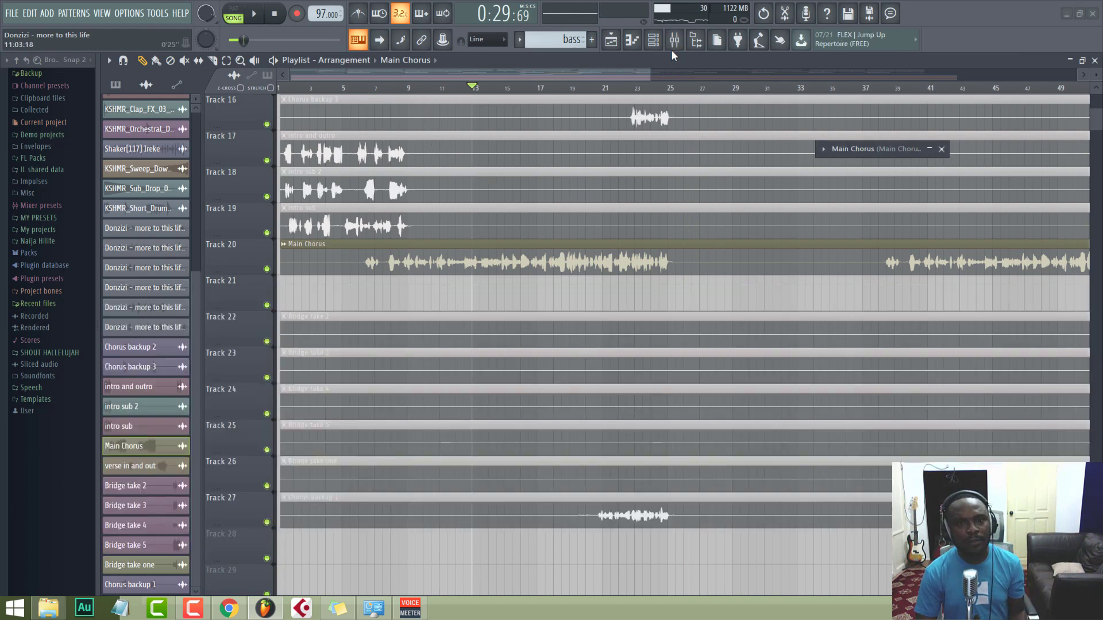
{"action": "left_click", "coordinate": [674, 46]}
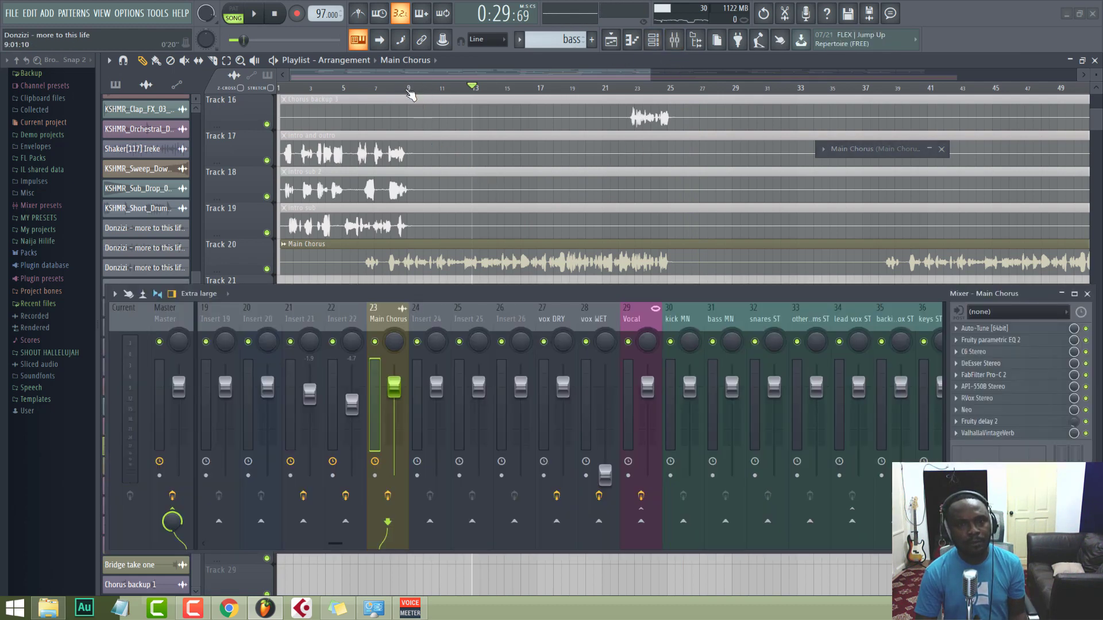
{"action": "left_click_drag", "start_coordinate": [396, 91], "coordinate": [391, 88]}
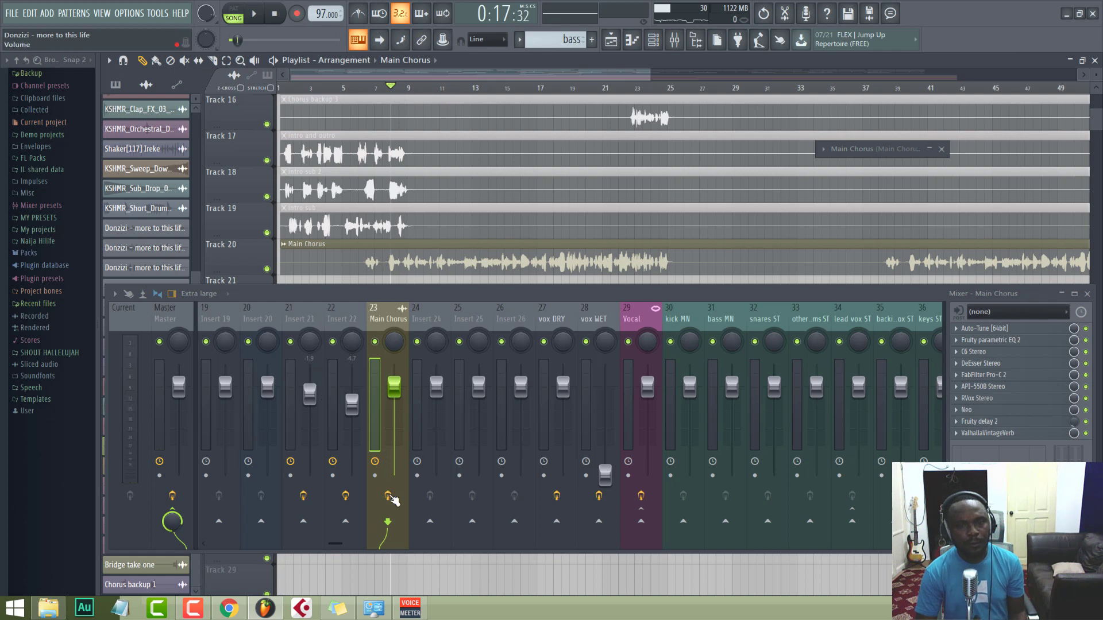
{"action": "key", "text": "space"}
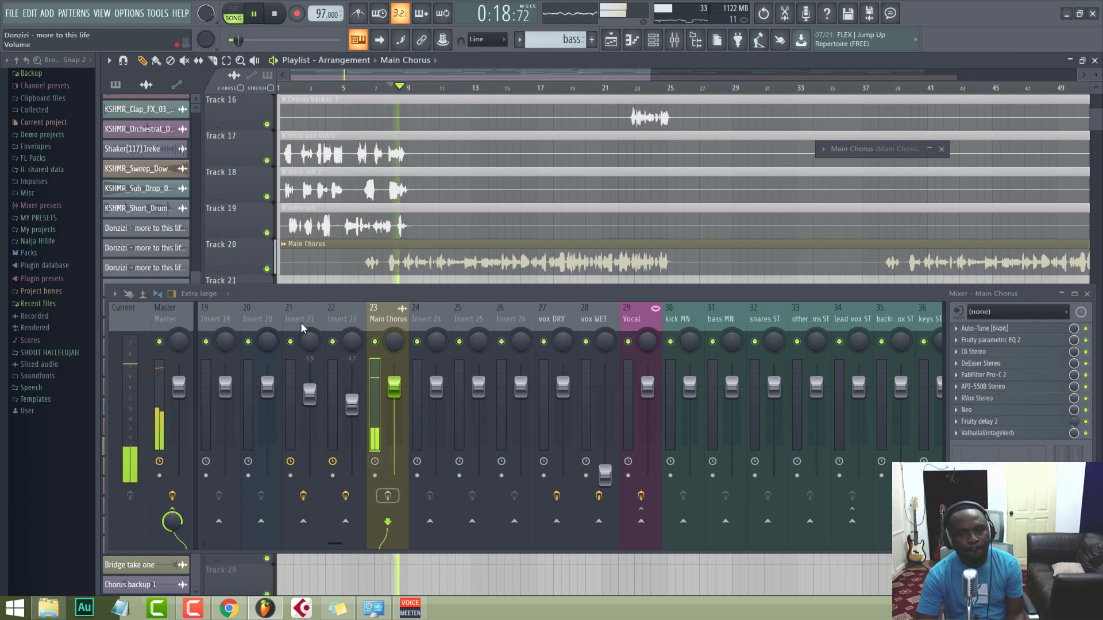
{"action": "right_click", "coordinate": [267, 269]}
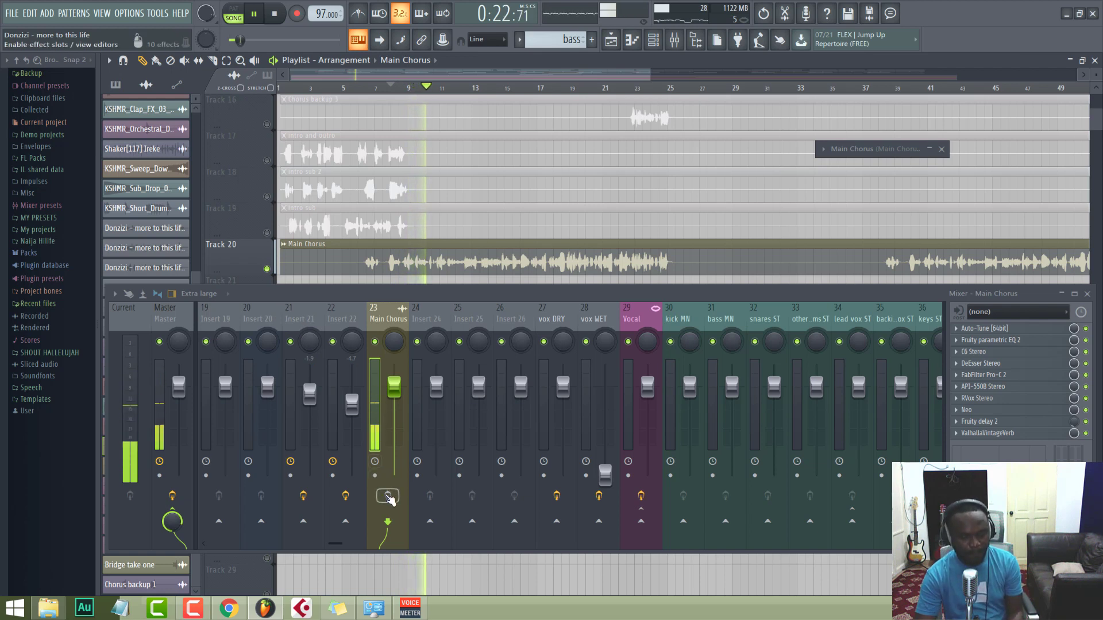
{"action": "key", "text": "ctrl+s"}
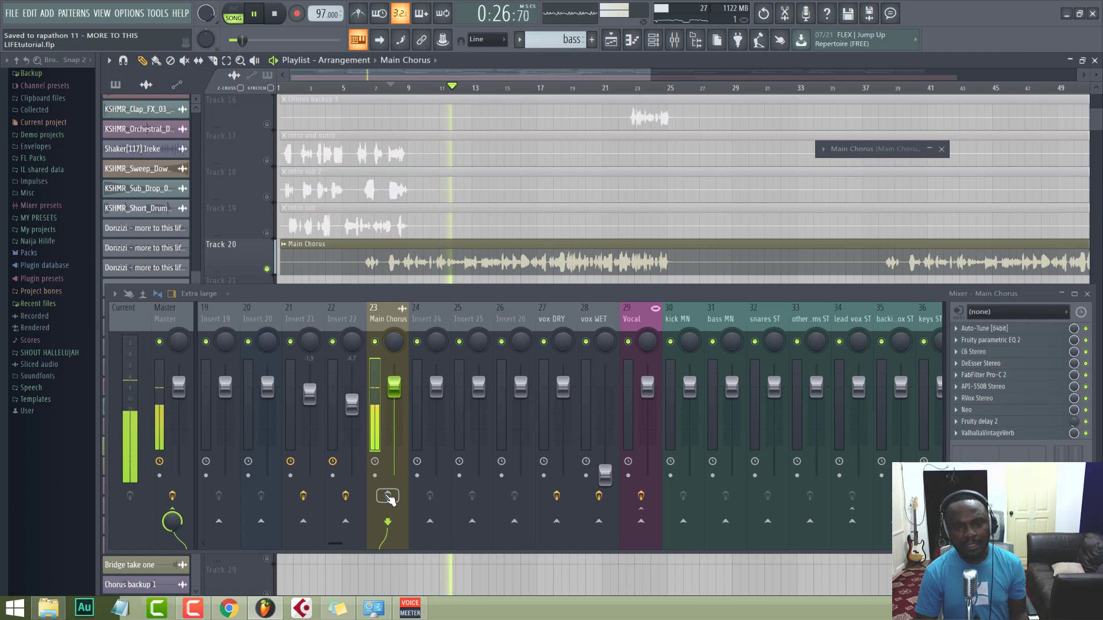
{"action": "left_click", "coordinate": [388, 496]}
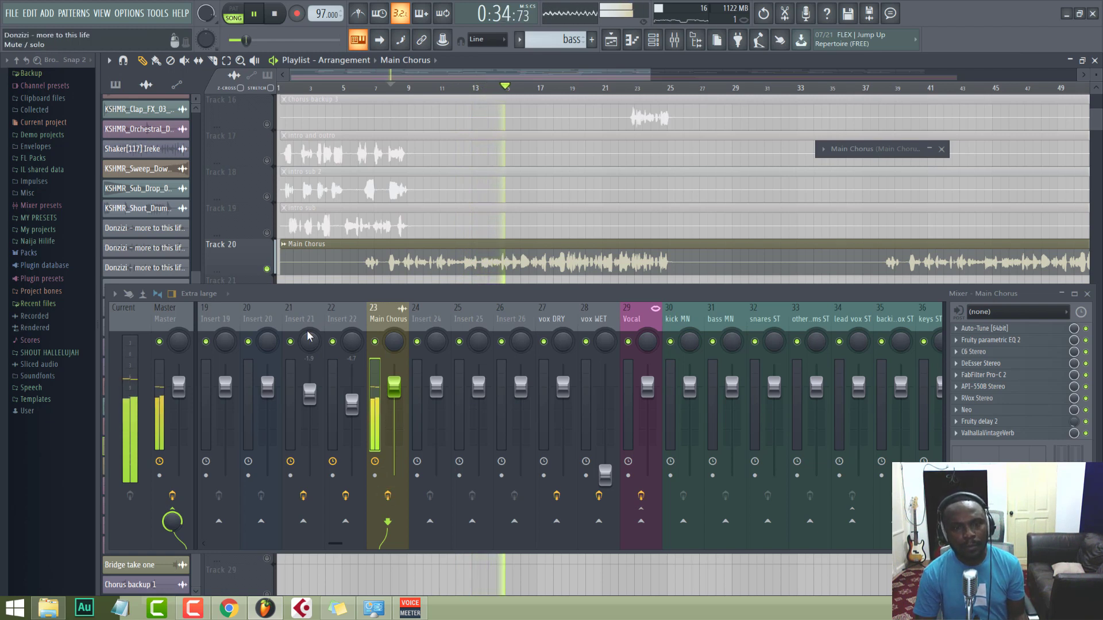
{"action": "right_click", "coordinate": [267, 269]}
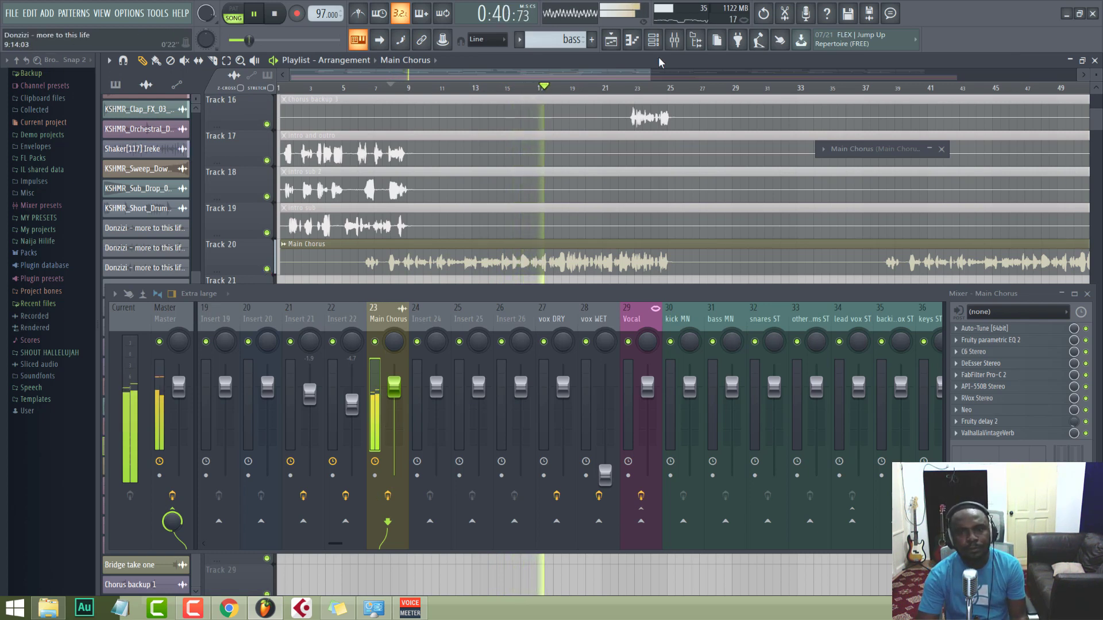
{"action": "left_click", "coordinate": [674, 39]}
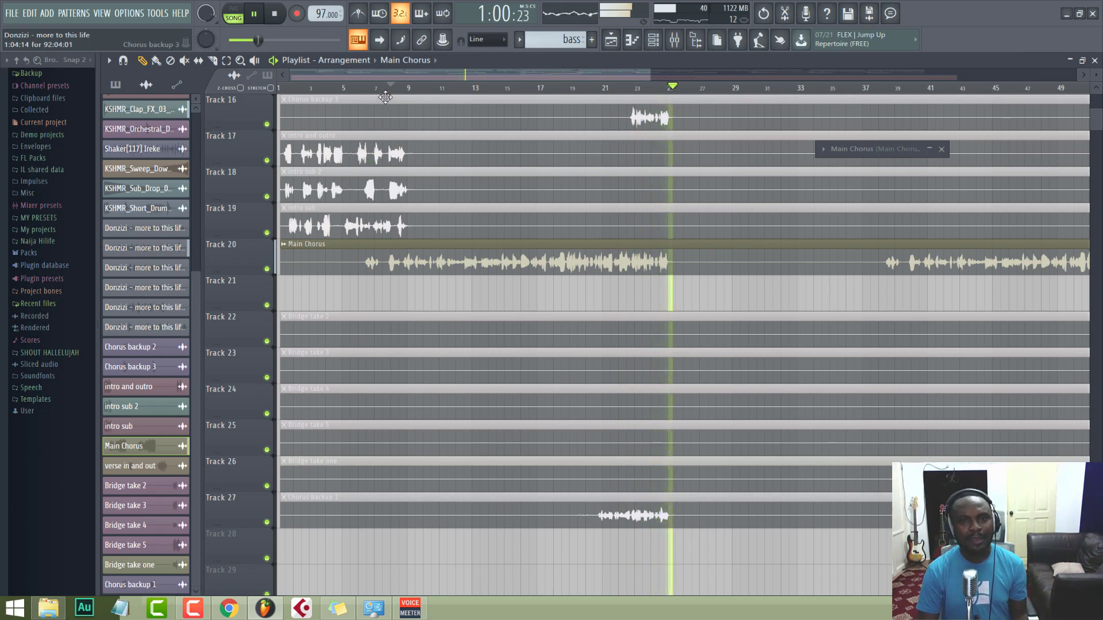
{"action": "key", "text": "space"}
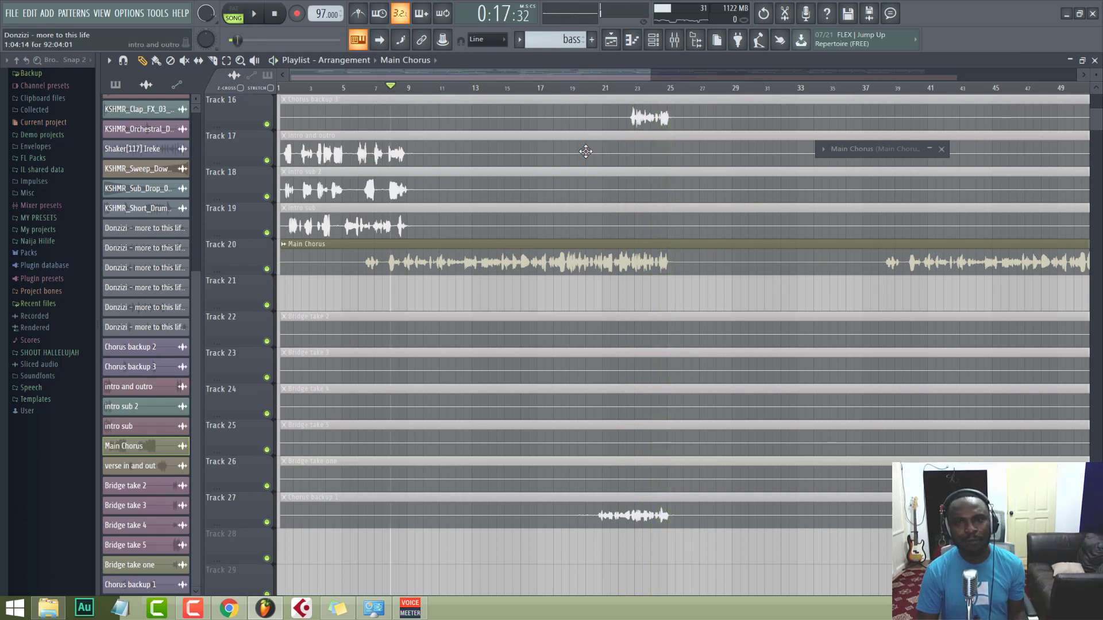
Enlarge Track 20 and slice the Main Chorus clip on both sides of the short quiet sound between the phrases before bar 15
{"action": "left_click", "coordinate": [677, 40]}
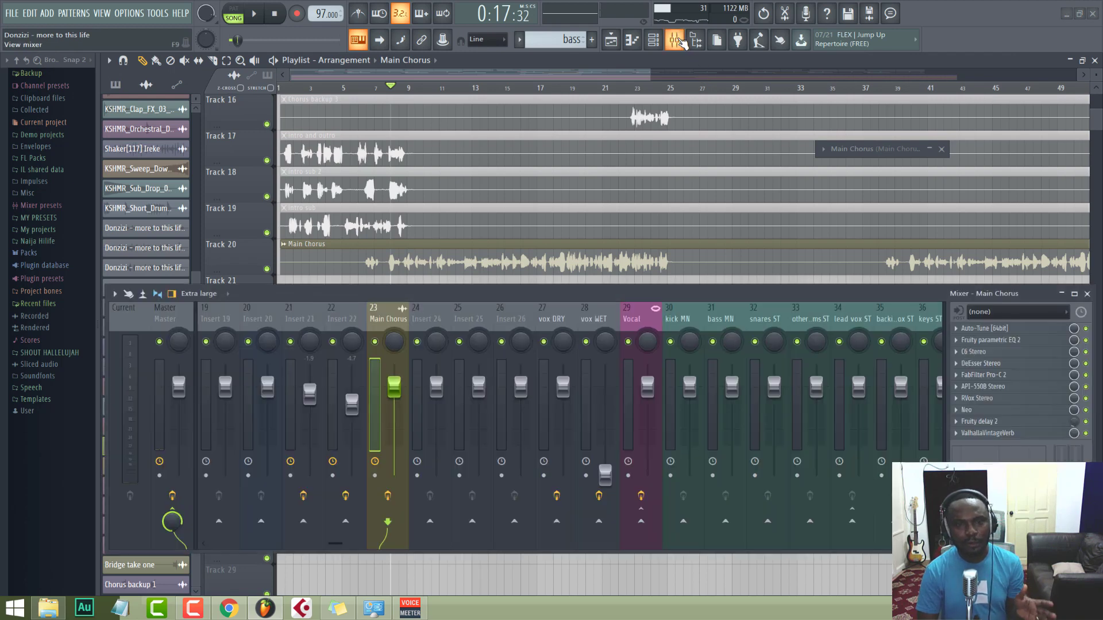
{"action": "left_click", "coordinate": [676, 40]}
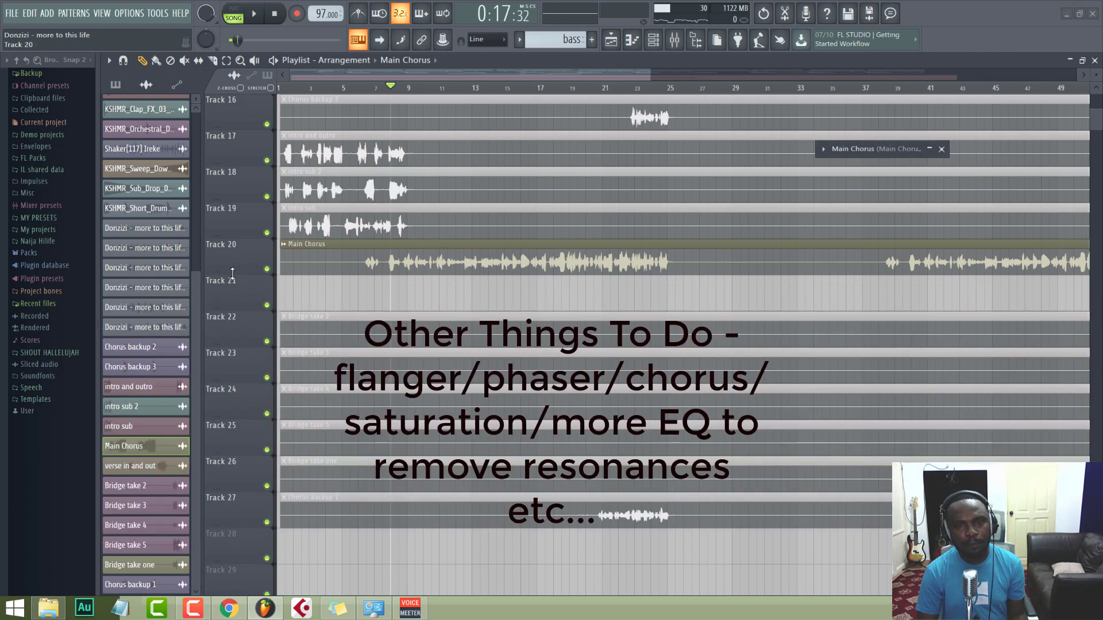
{"action": "left_click_drag", "start_coordinate": [220, 274], "coordinate": [226, 448]}
{"action": "scroll", "coordinate": [502, 97], "scroll_direction": "up", "scroll_amount": 6}
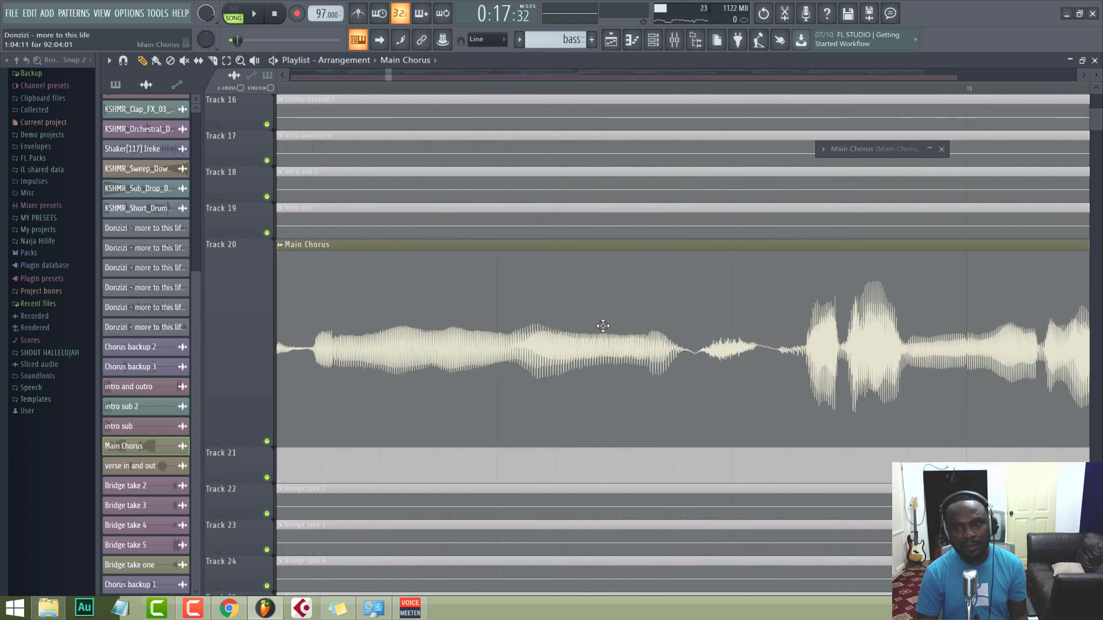
{"action": "key", "text": "c"}
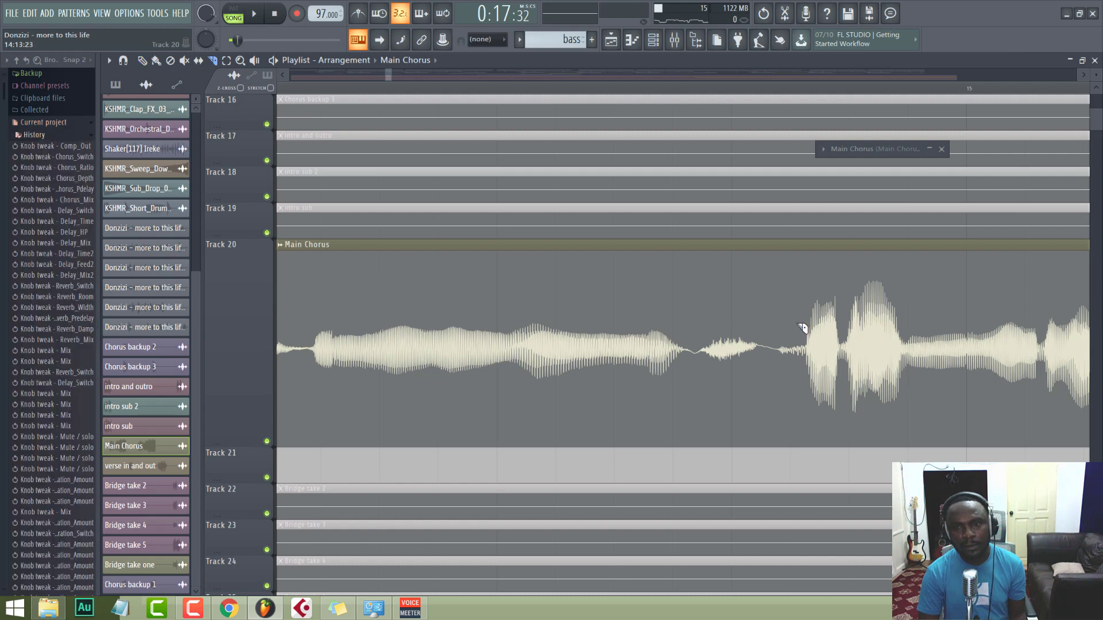
{"action": "left_click_drag", "start_coordinate": [765, 459], "coordinate": [705, 458]}
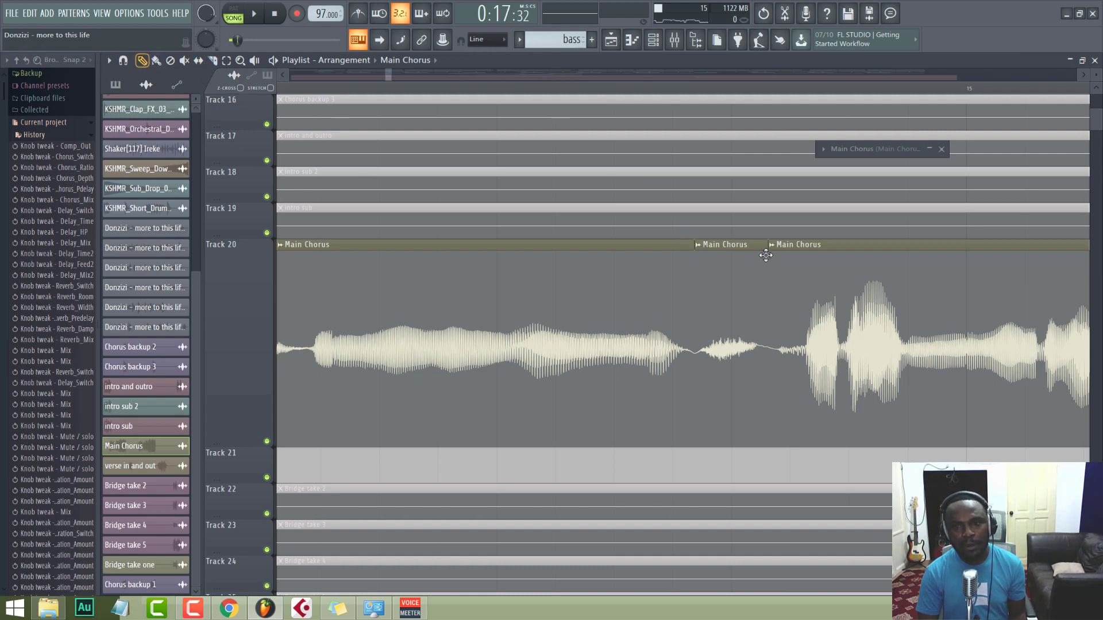
Make the short sliced Main Chorus clip unique, lower its channel volume, audition the passage, and close the channel window
{"action": "left_click", "coordinate": [703, 242]}
{"action": "left_click", "coordinate": [701, 246]}
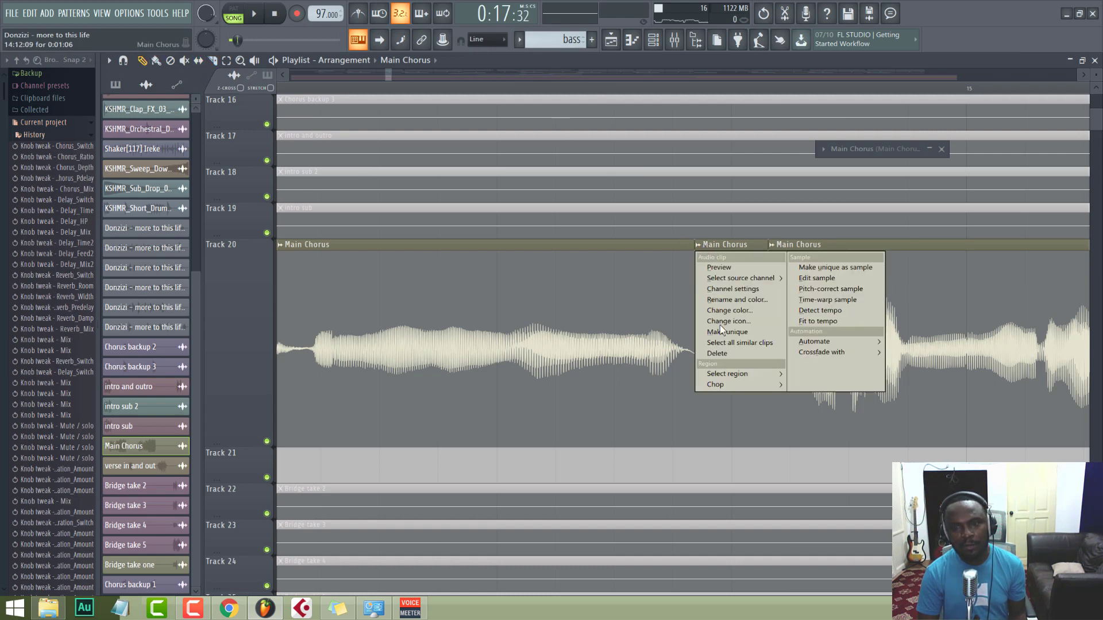
{"action": "left_click", "coordinate": [726, 332]}
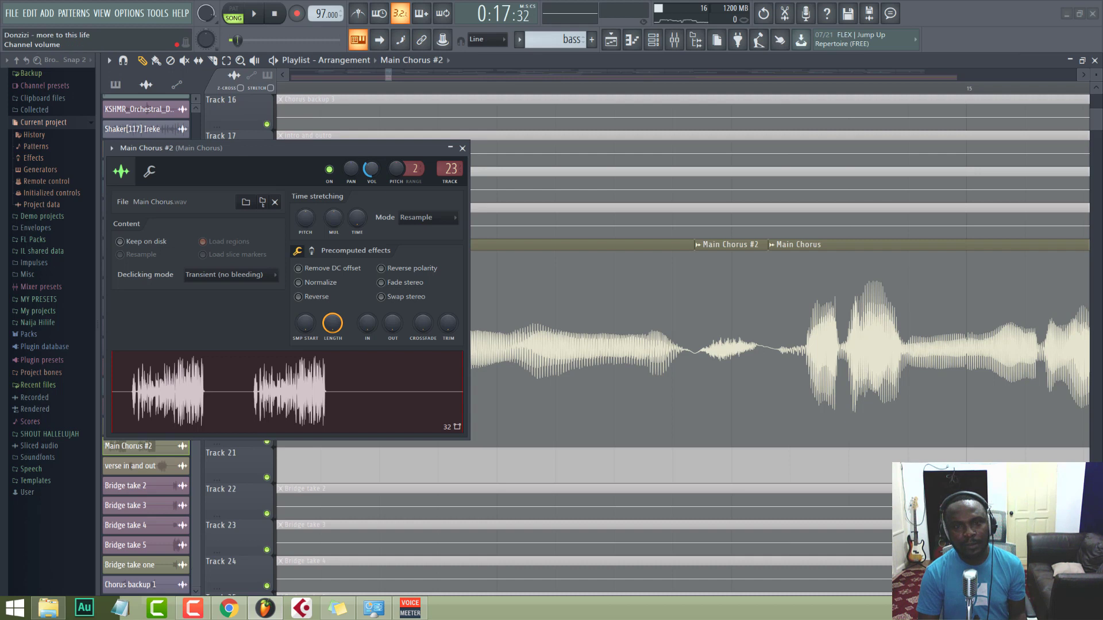
{"action": "key", "text": "space"}
{"action": "left_click", "coordinate": [352, 86]}
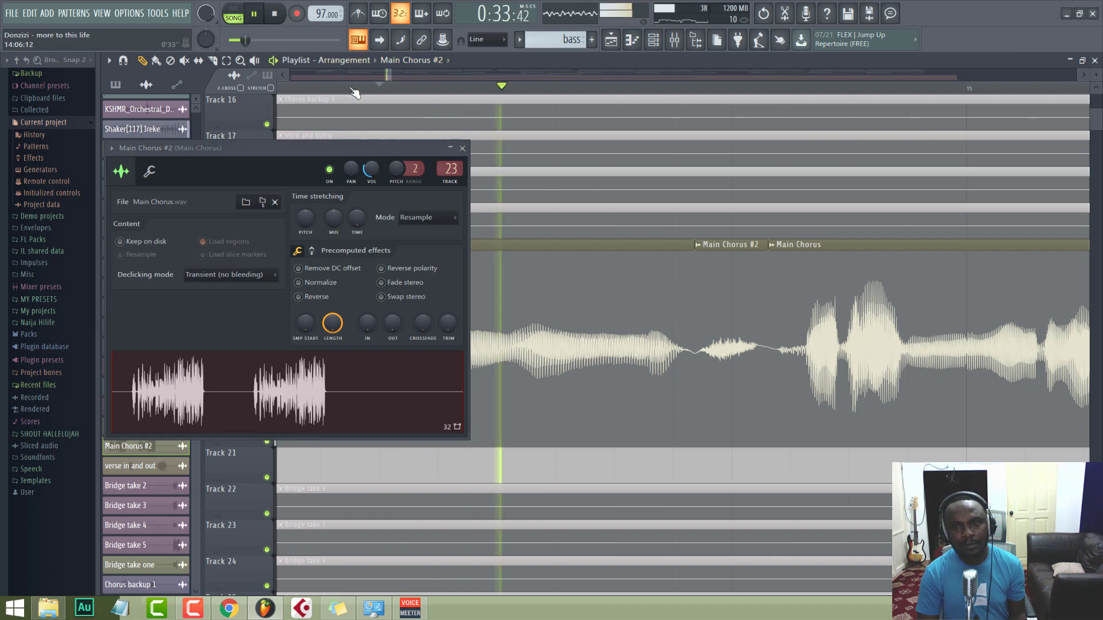
{"action": "key", "text": "space"}
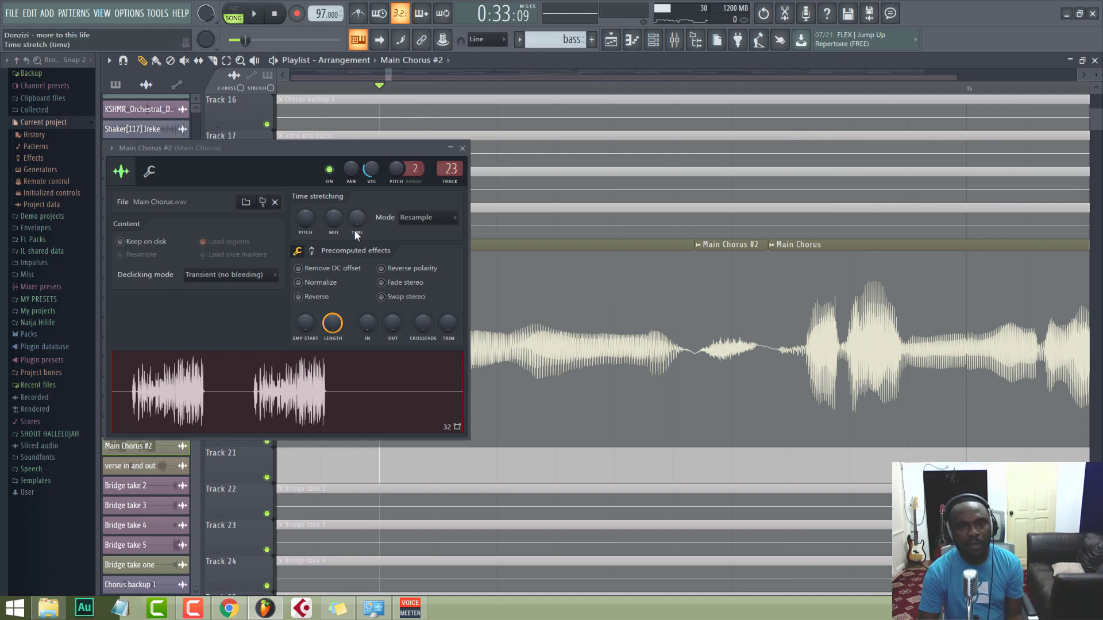
{"action": "left_click", "coordinate": [460, 150]}
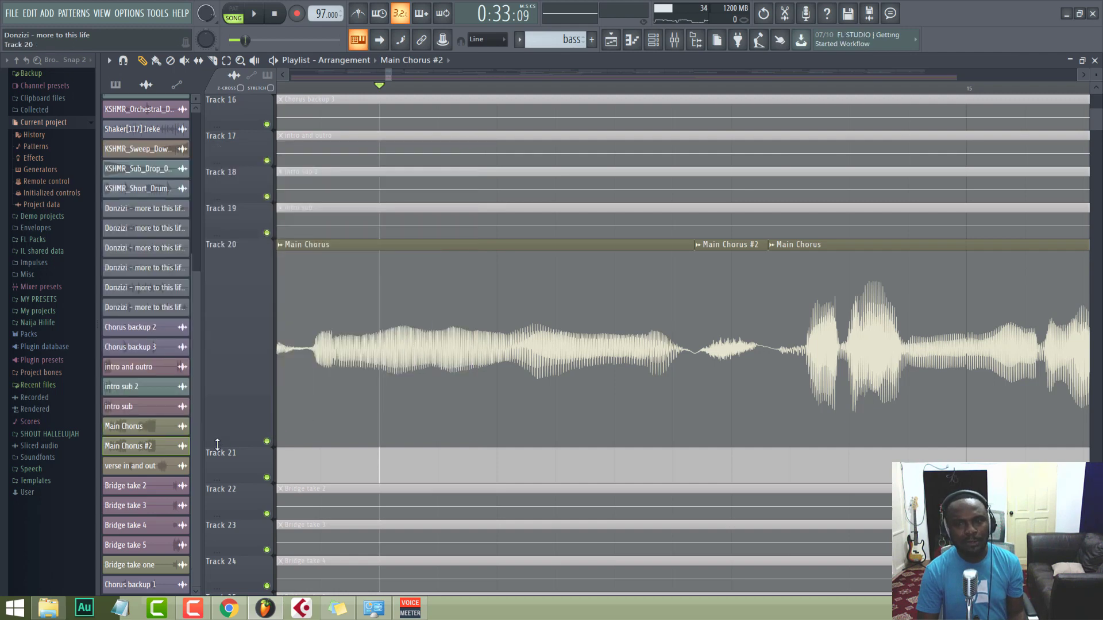
Reduce Track 20's height and create an automation clip for the Main Chorus mixer fader volume, closing the mixer
{"action": "left_click_drag", "start_coordinate": [217, 444], "coordinate": [218, 289]}
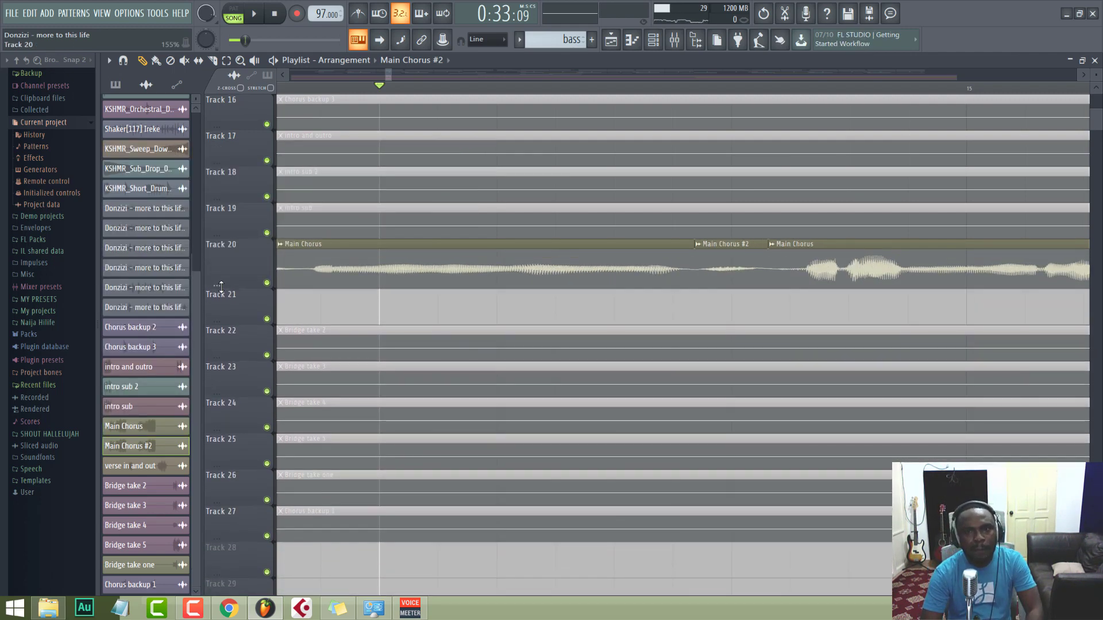
{"action": "left_click", "coordinate": [683, 42]}
{"action": "right_click", "coordinate": [400, 392]}
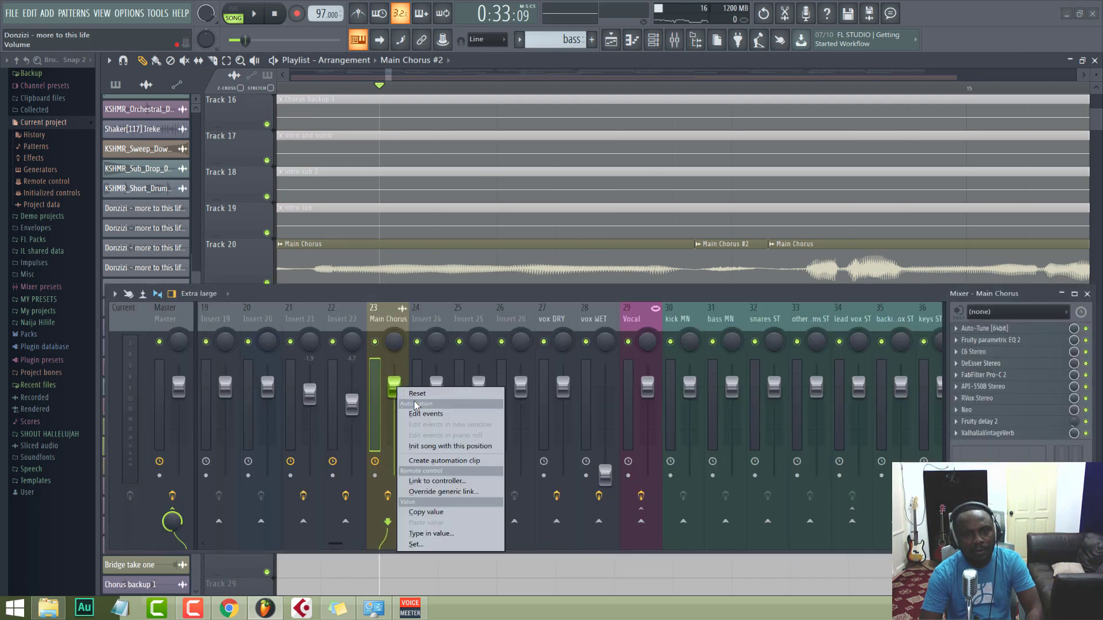
{"action": "left_click", "coordinate": [436, 457]}
{"action": "left_click", "coordinate": [675, 39]}
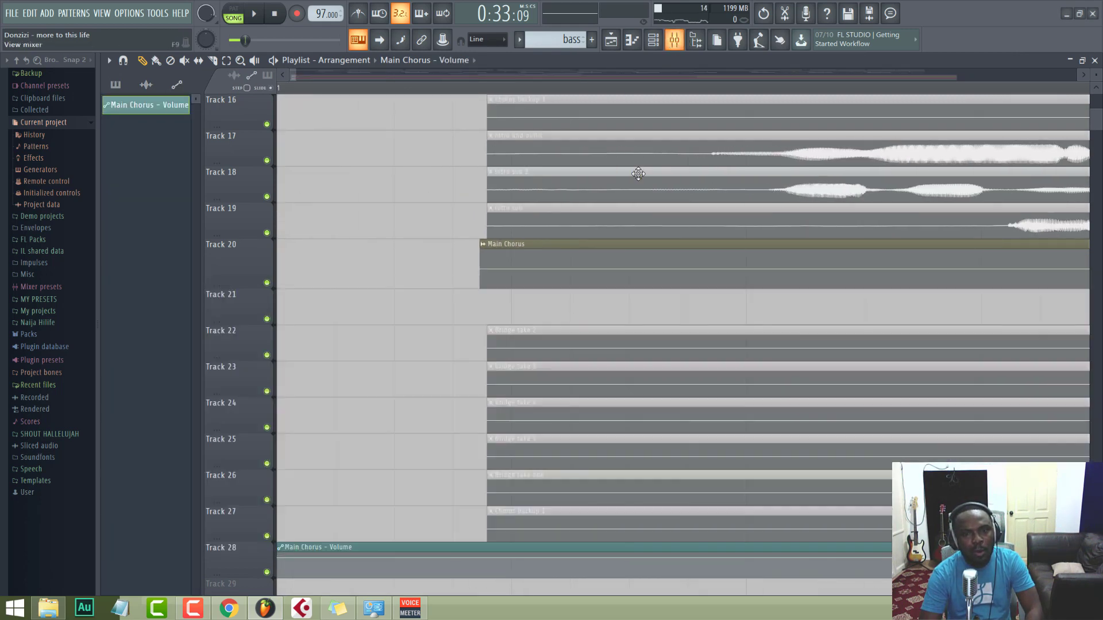
Enlarge Track 28 and add control points early in the Main Chorus volume automation, forming a slight dip to about 78%
{"action": "scroll", "coordinate": [457, 347], "scroll_direction": "down", "scroll_amount": 5}
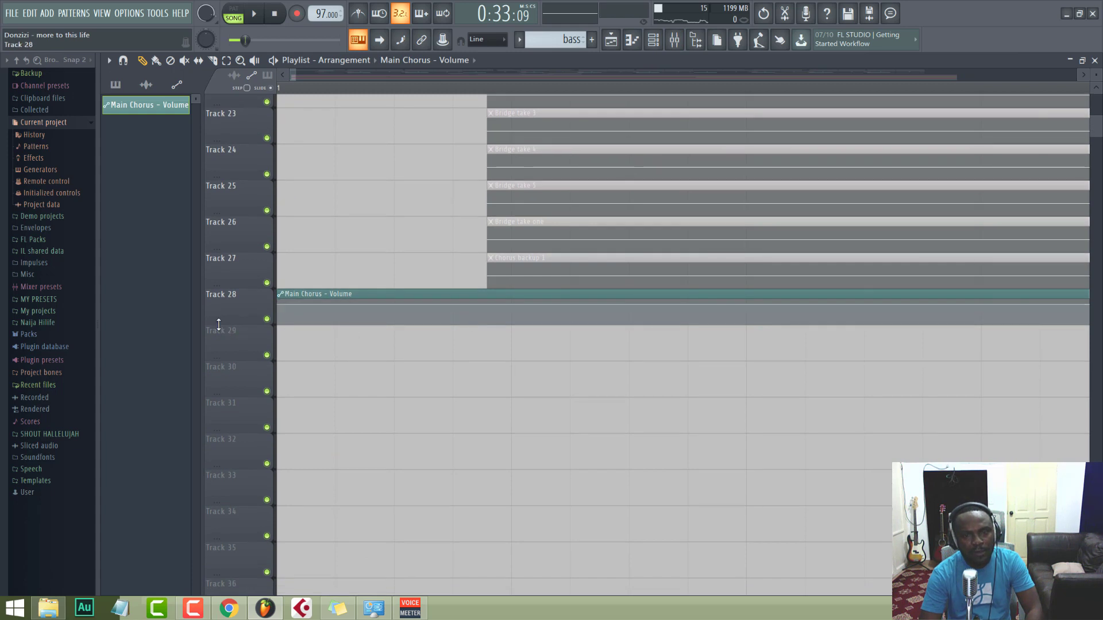
{"action": "left_click_drag", "start_coordinate": [219, 325], "coordinate": [220, 487]}
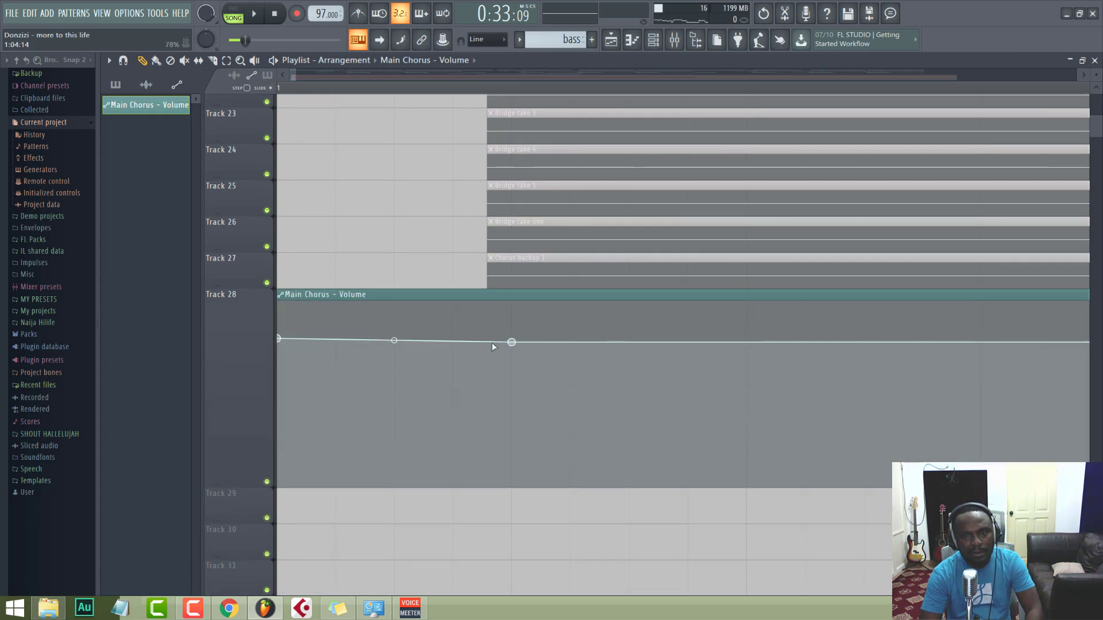
{"action": "left_click", "coordinate": [687, 339]}
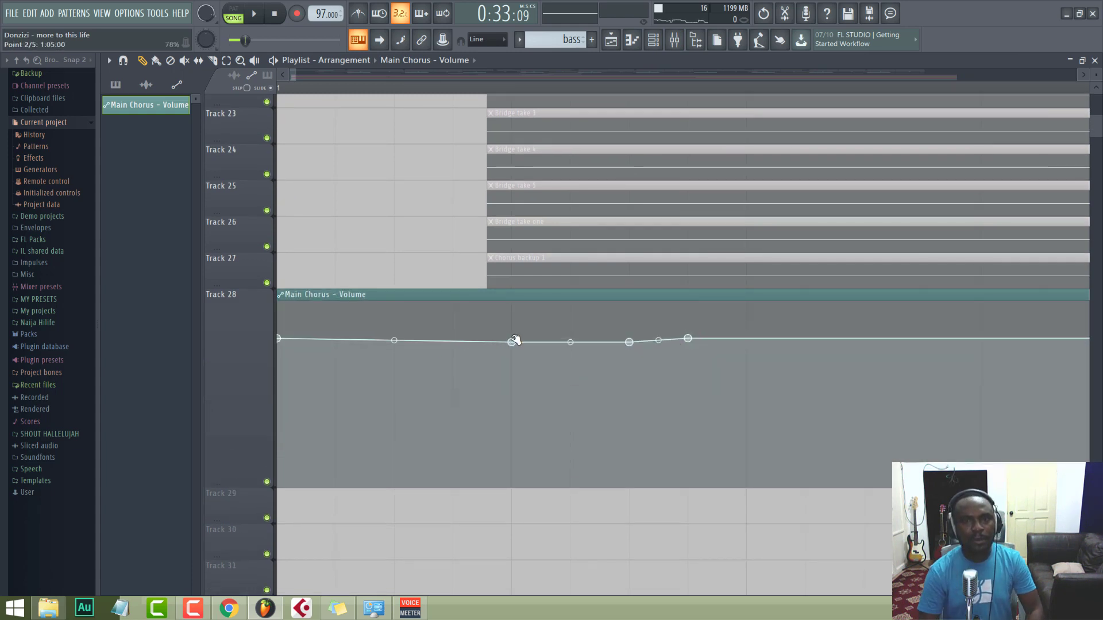
View the whole arrangement, play the mix from about bar 14, save the project during playback, and stop
{"action": "scroll", "coordinate": [532, 295], "scroll_direction": "up", "scroll_amount": 3}
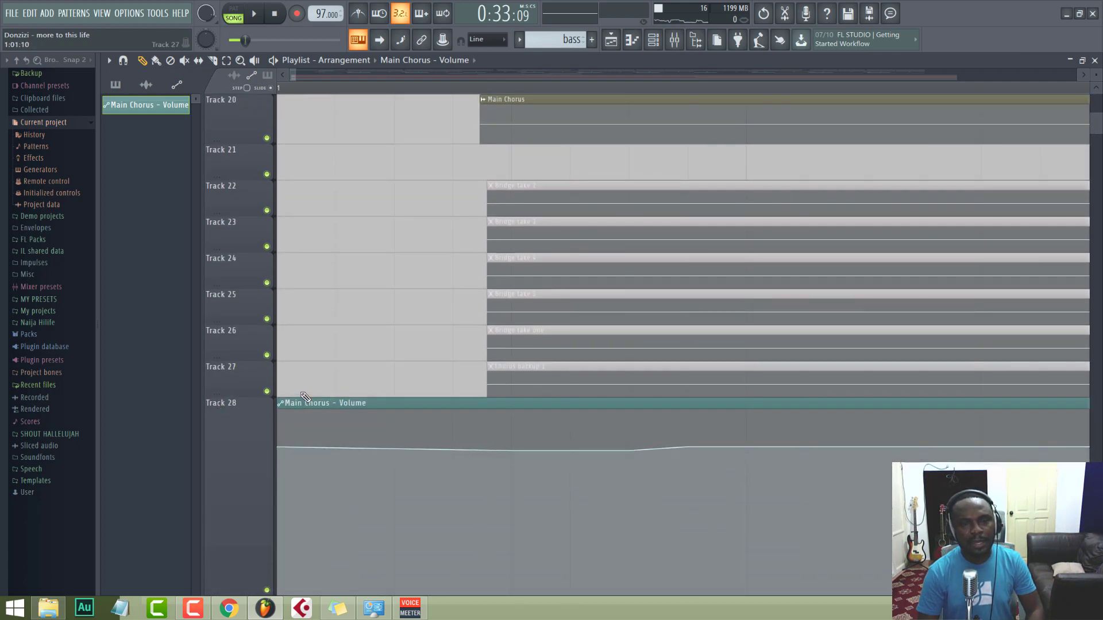
{"action": "scroll", "coordinate": [368, 86], "scroll_direction": "down", "scroll_amount": 5}
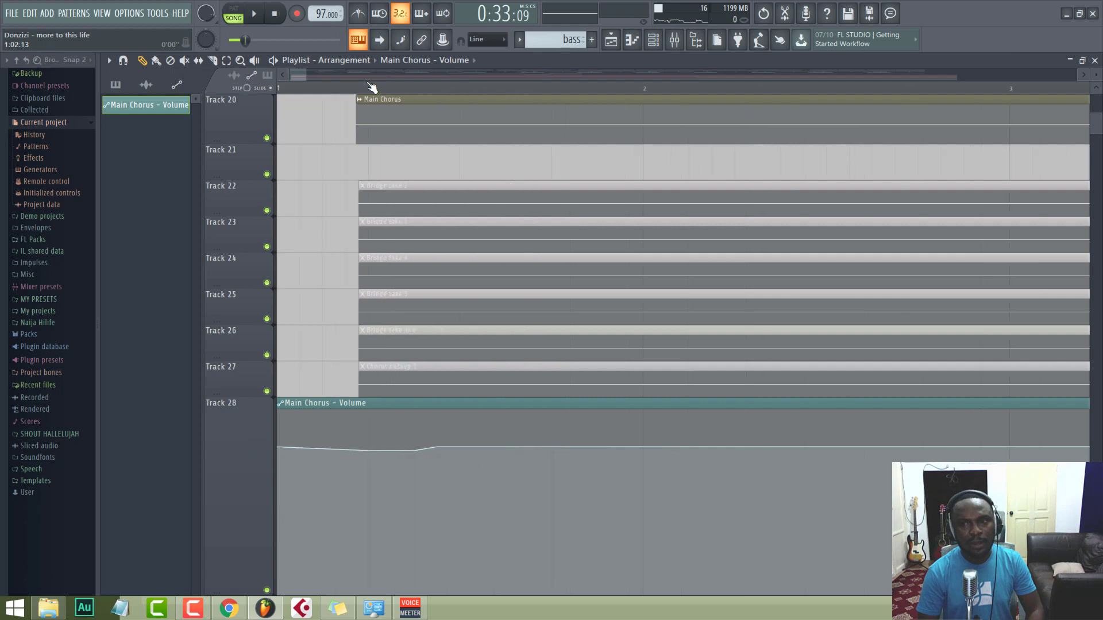
{"action": "scroll", "coordinate": [373, 88], "scroll_direction": "down", "scroll_amount": 4}
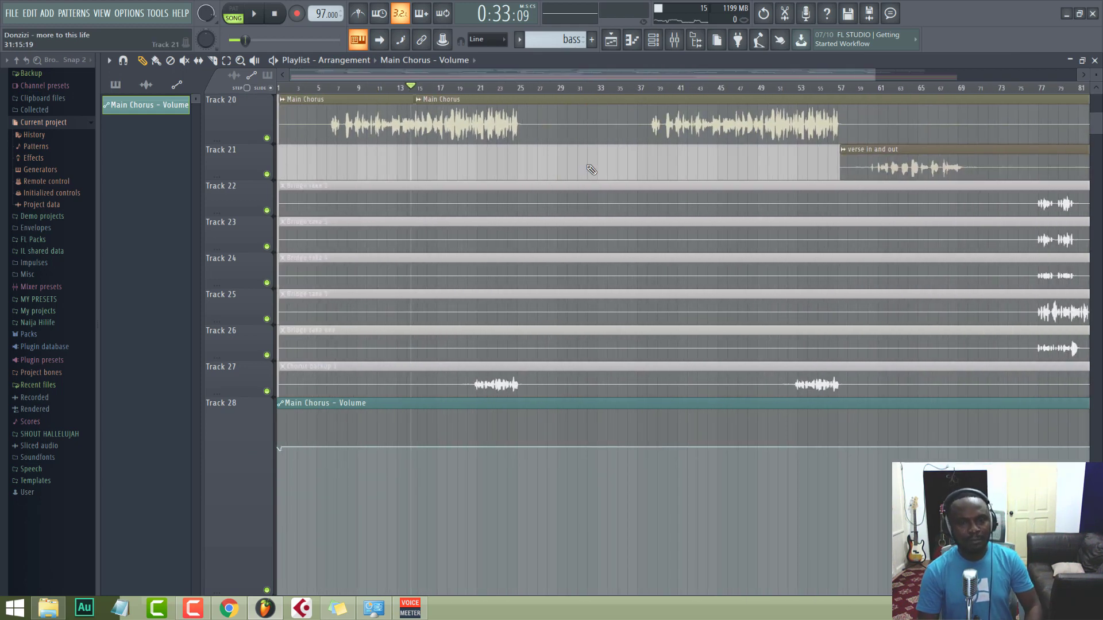
{"action": "key", "text": "space"}
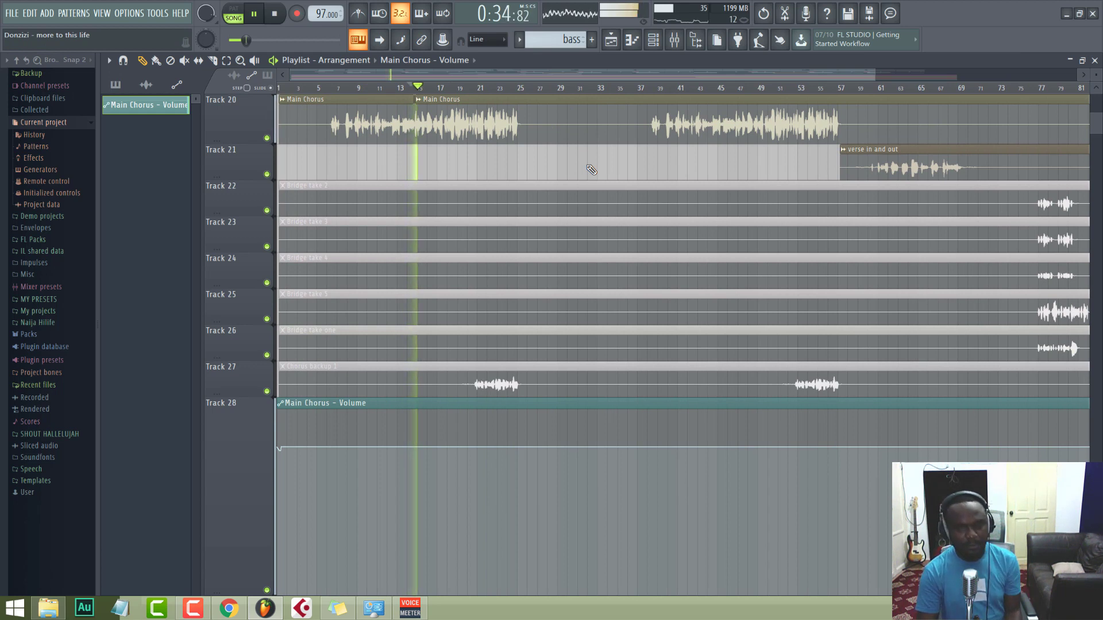
{"action": "key", "text": "ctrl+s"}
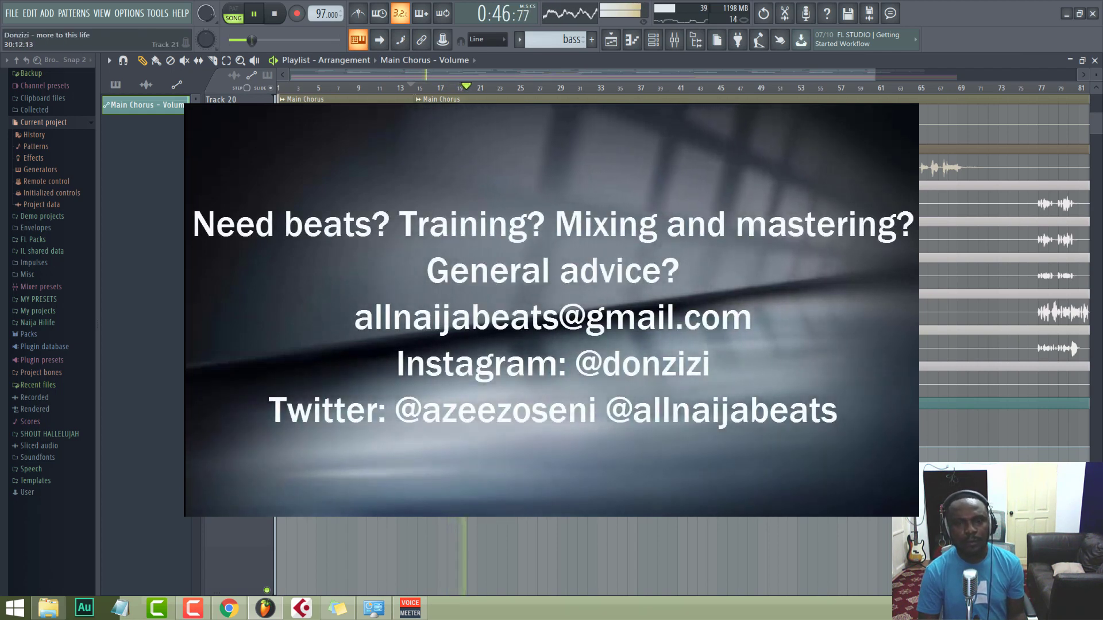
{"action": "key", "text": "space"}
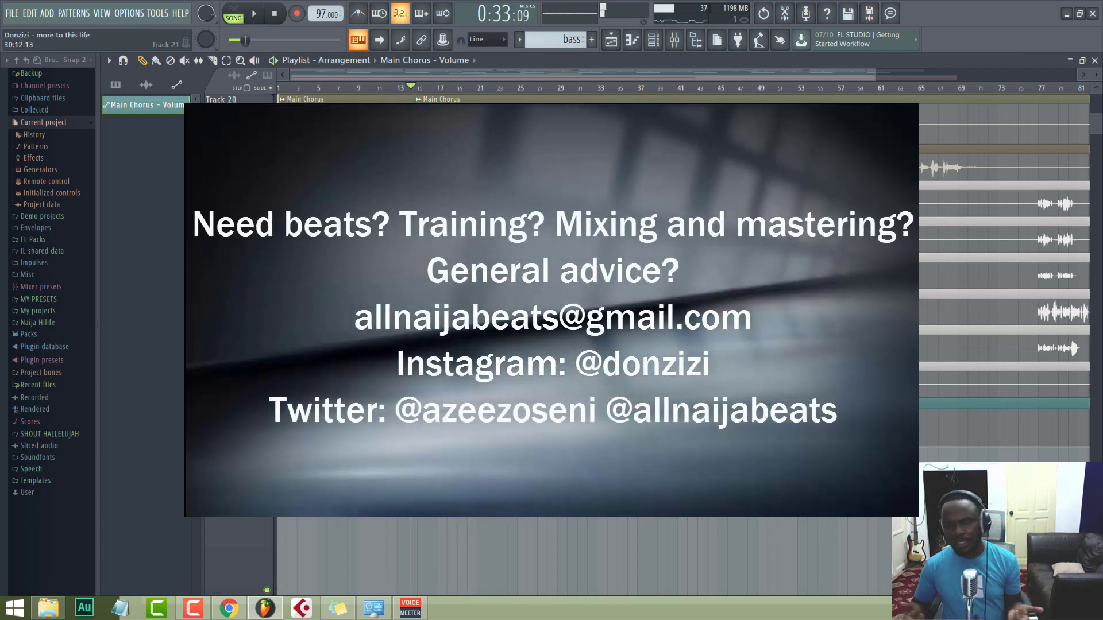